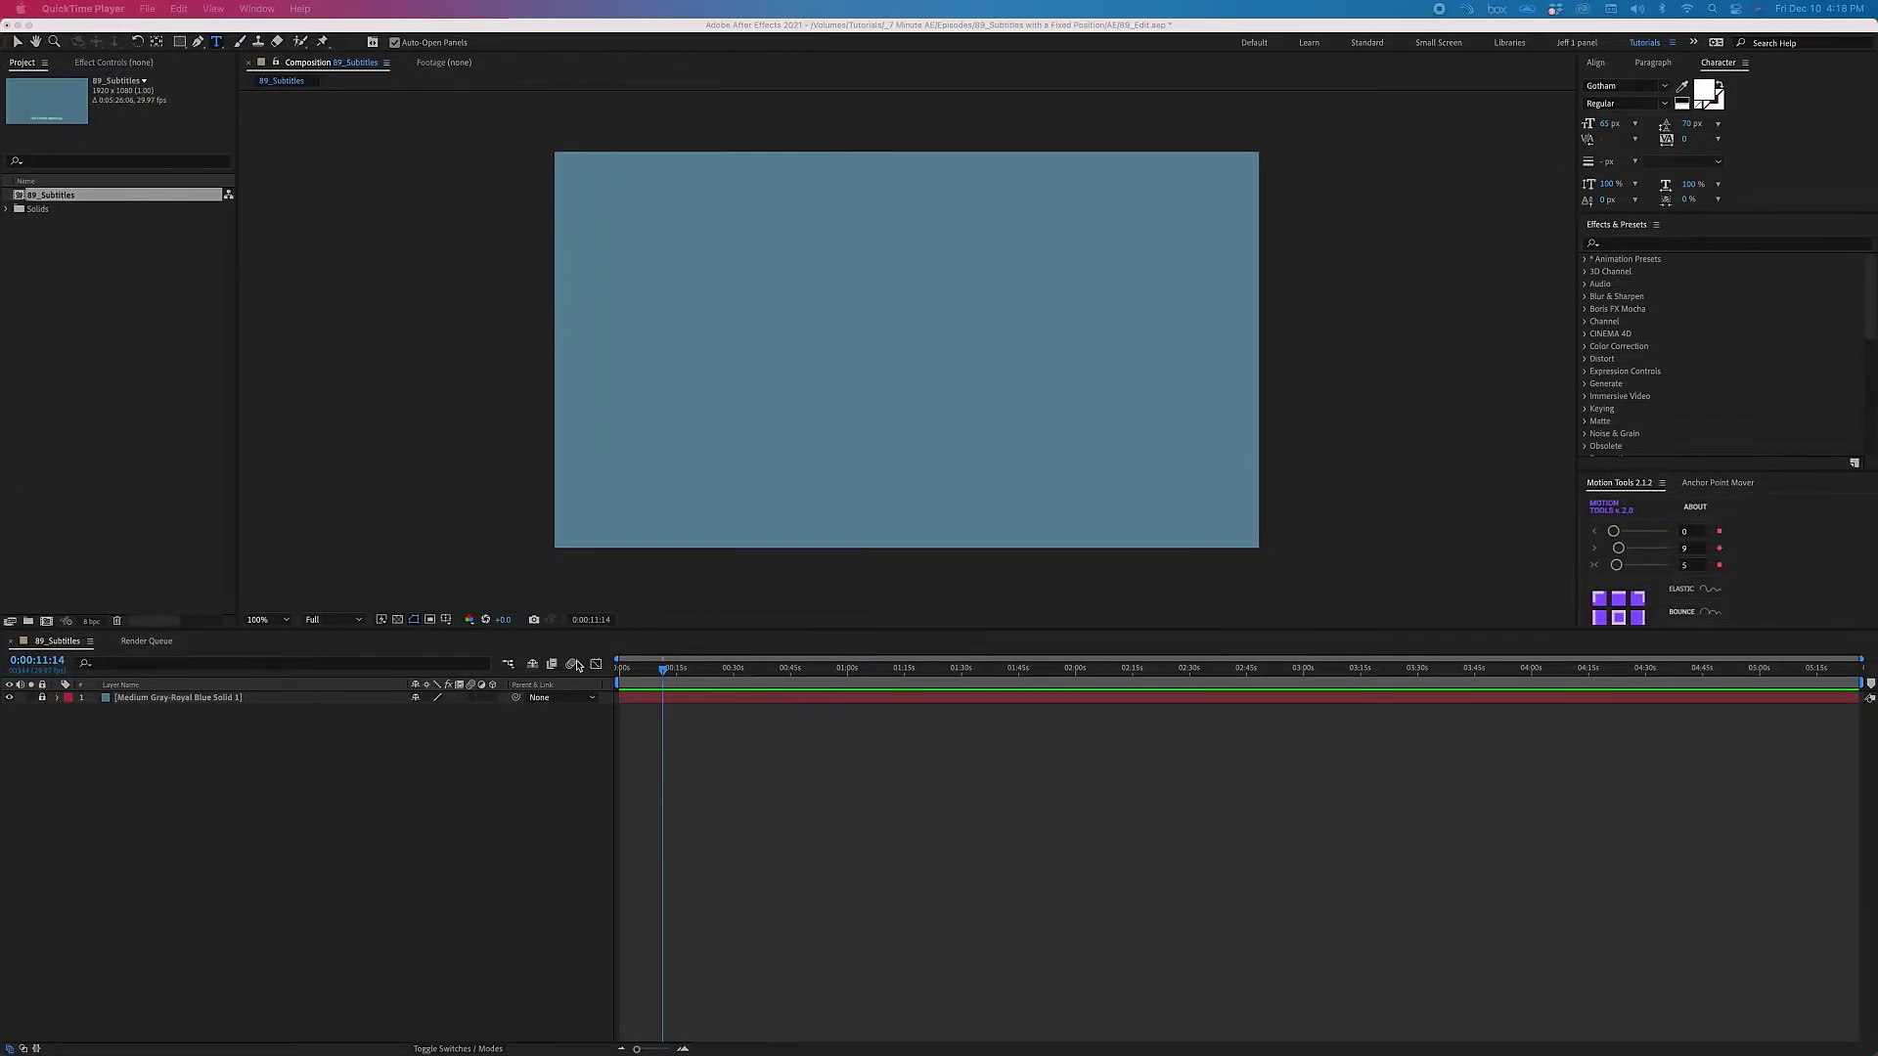
Add a new shape layer containing a Rectangle Path and a Fill
right_click(586, 652)
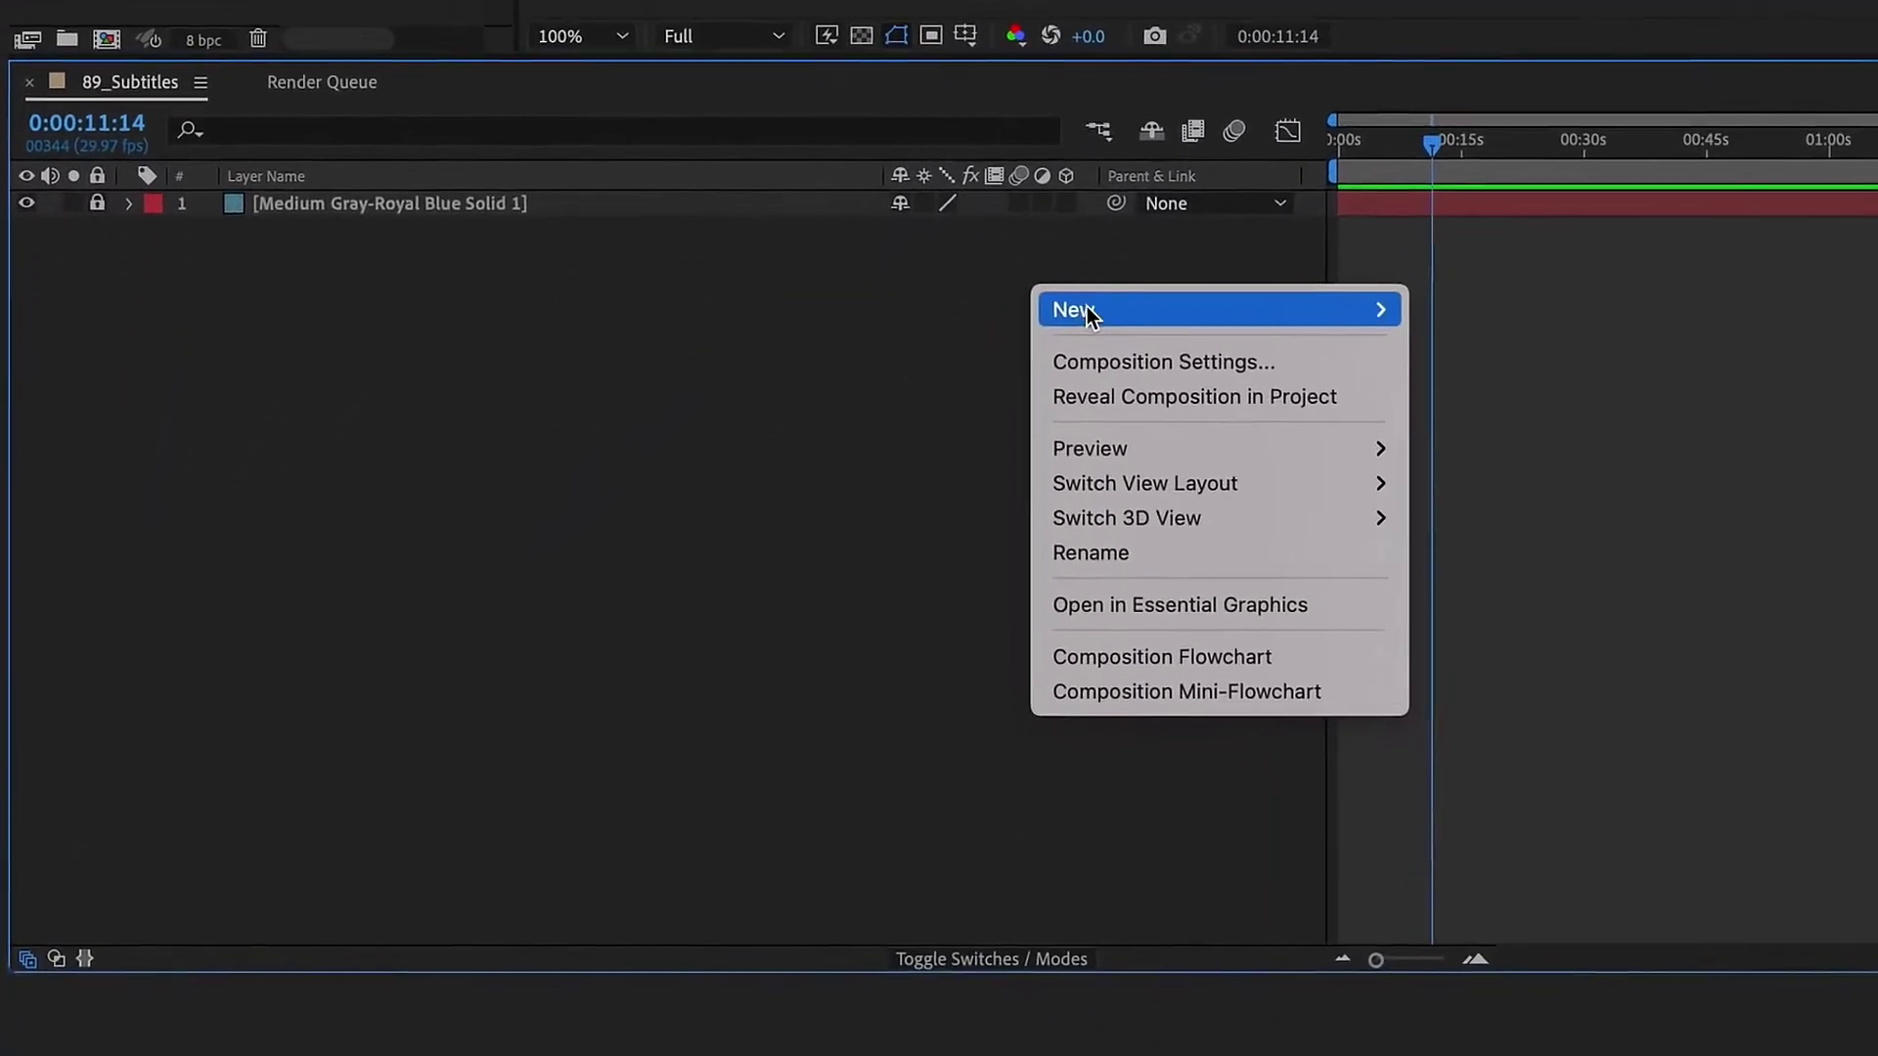
mouse_move(605, 665)
left_click(1555, 532)
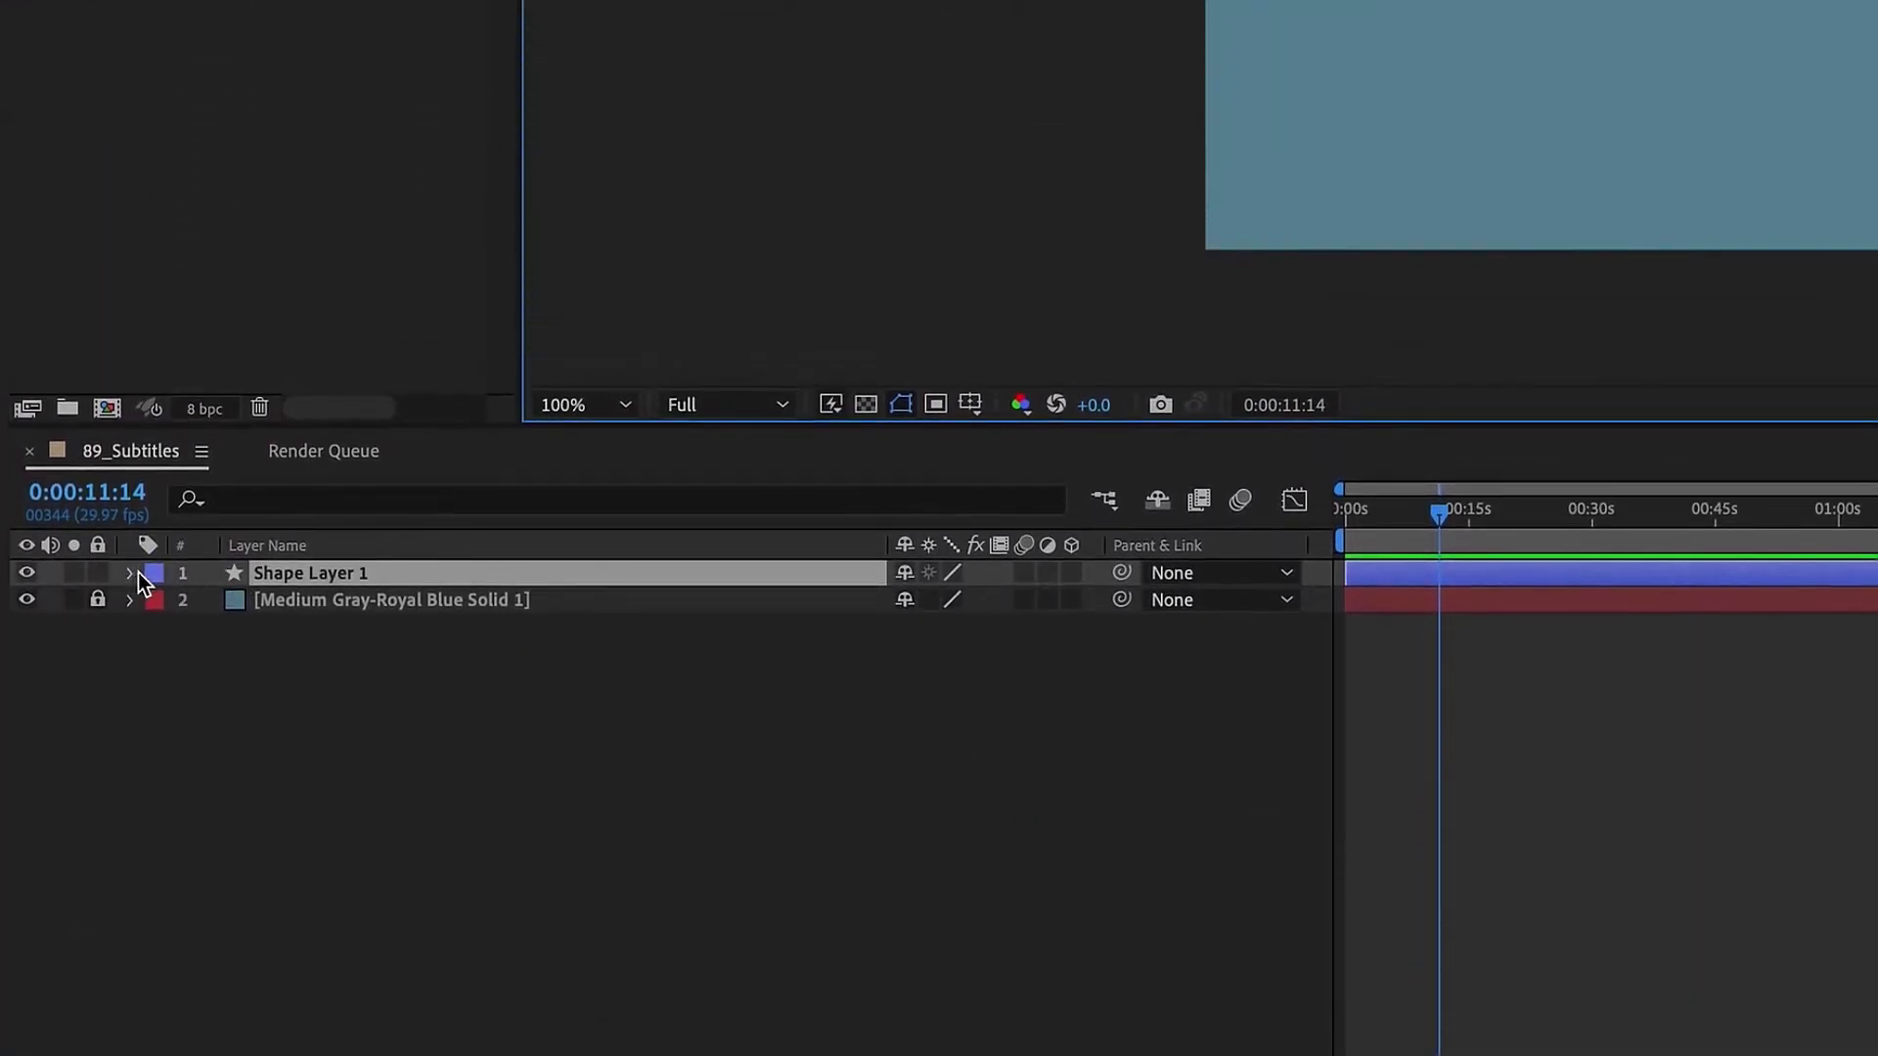
left_click(233, 573)
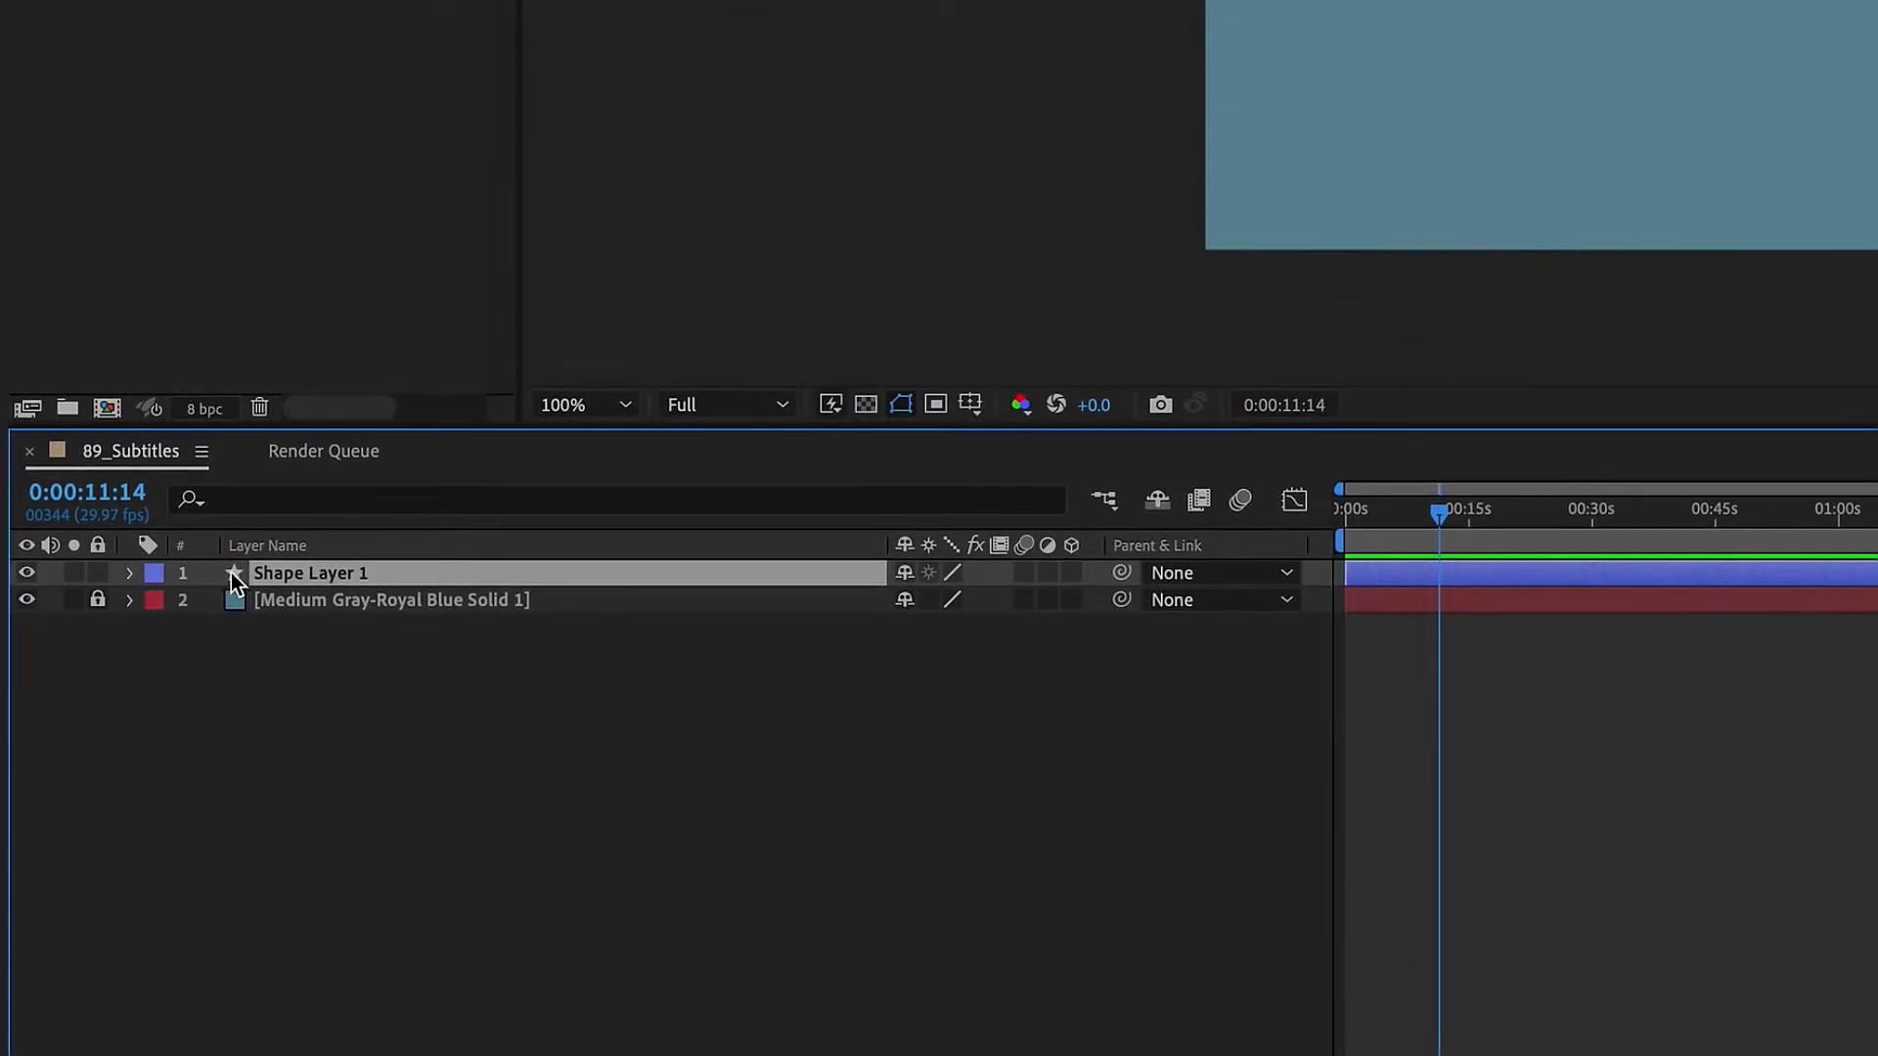
left_click(130, 573)
left_click(1085, 601)
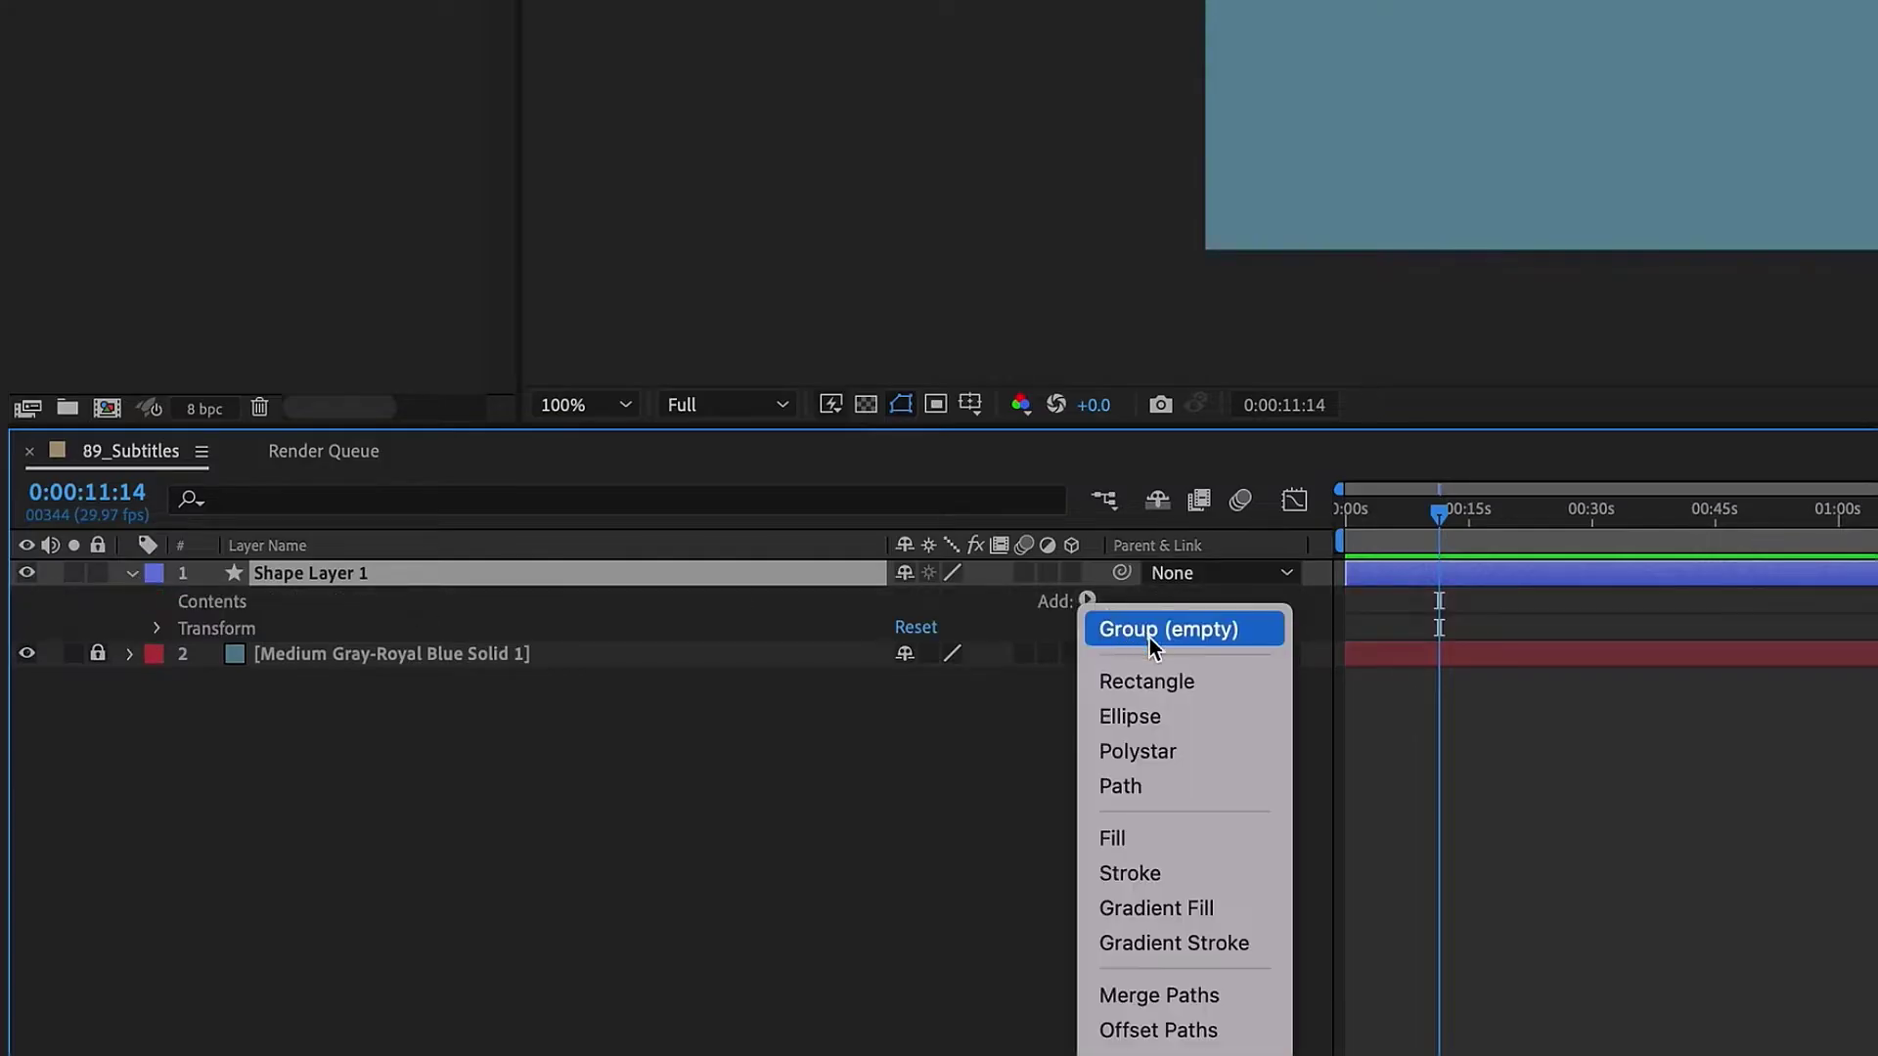
left_click(1144, 680)
left_click(1086, 602)
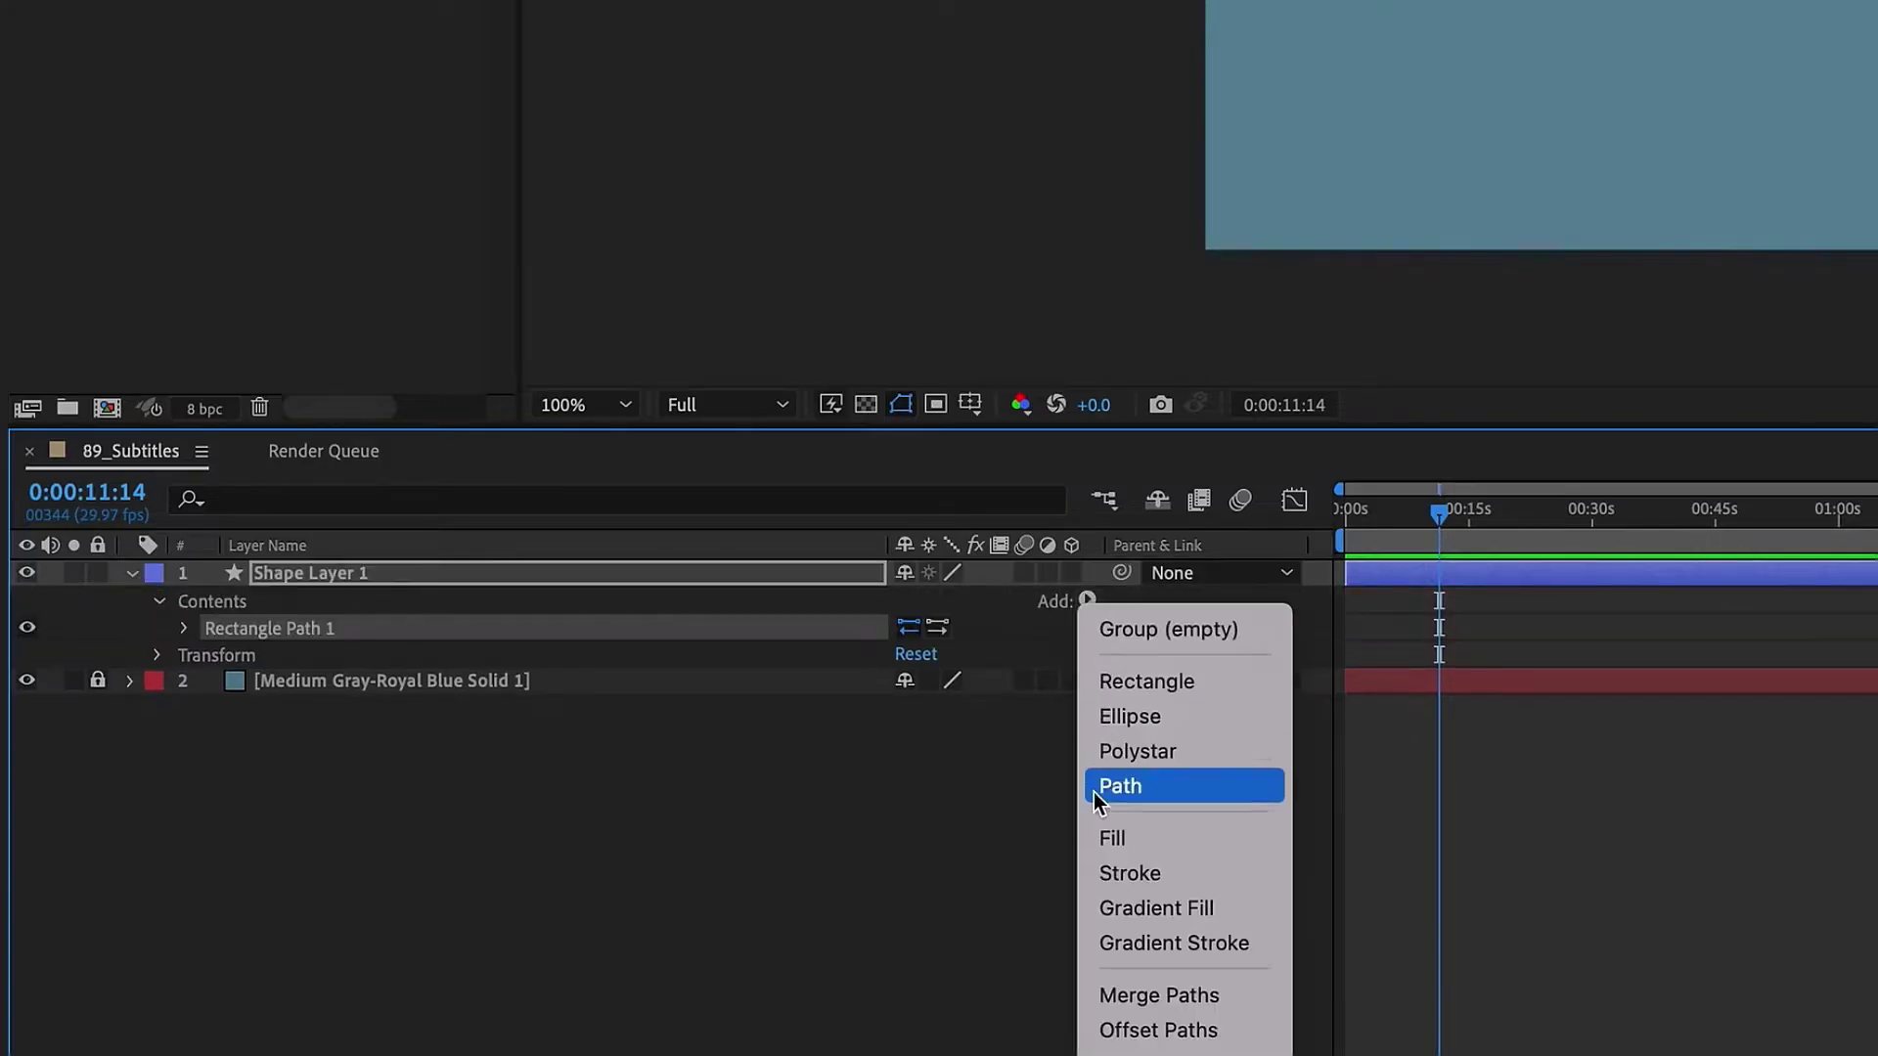
left_click(1112, 838)
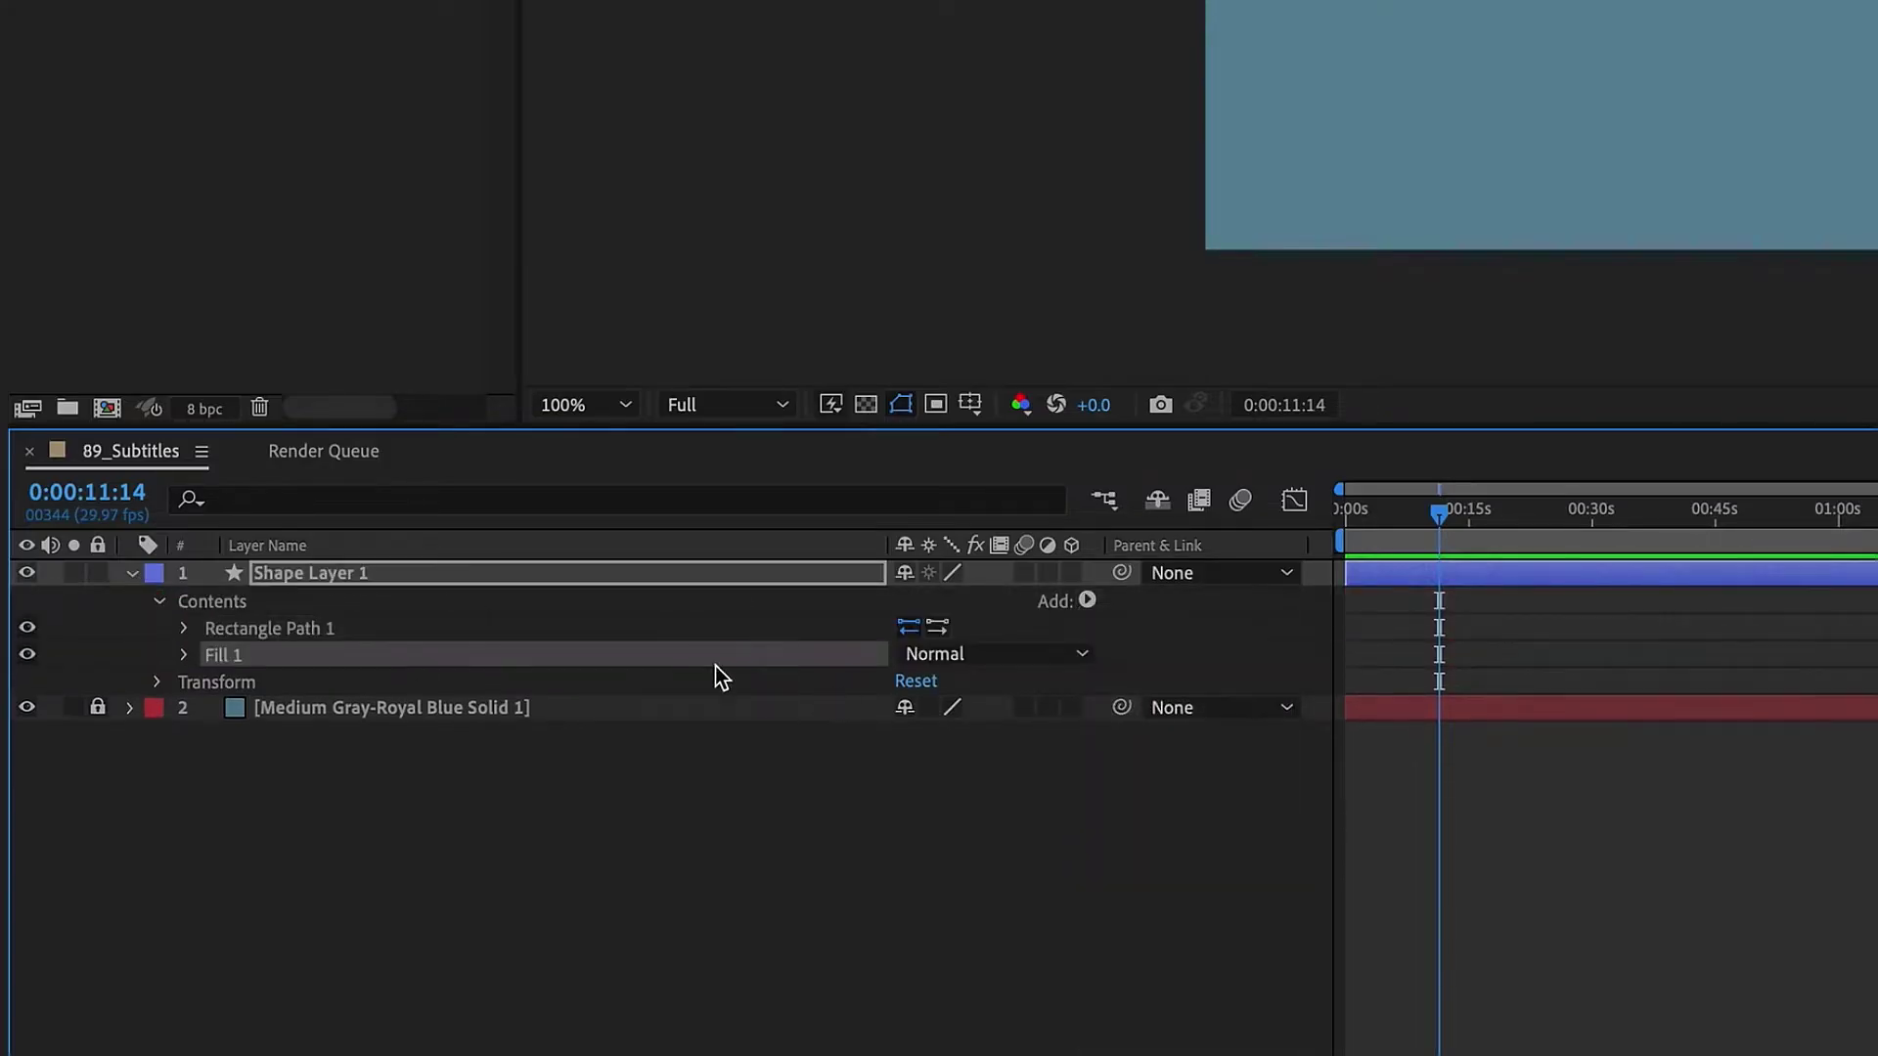
Set the rectangle's fill colour to black
left_click(187, 654)
left_click(187, 628)
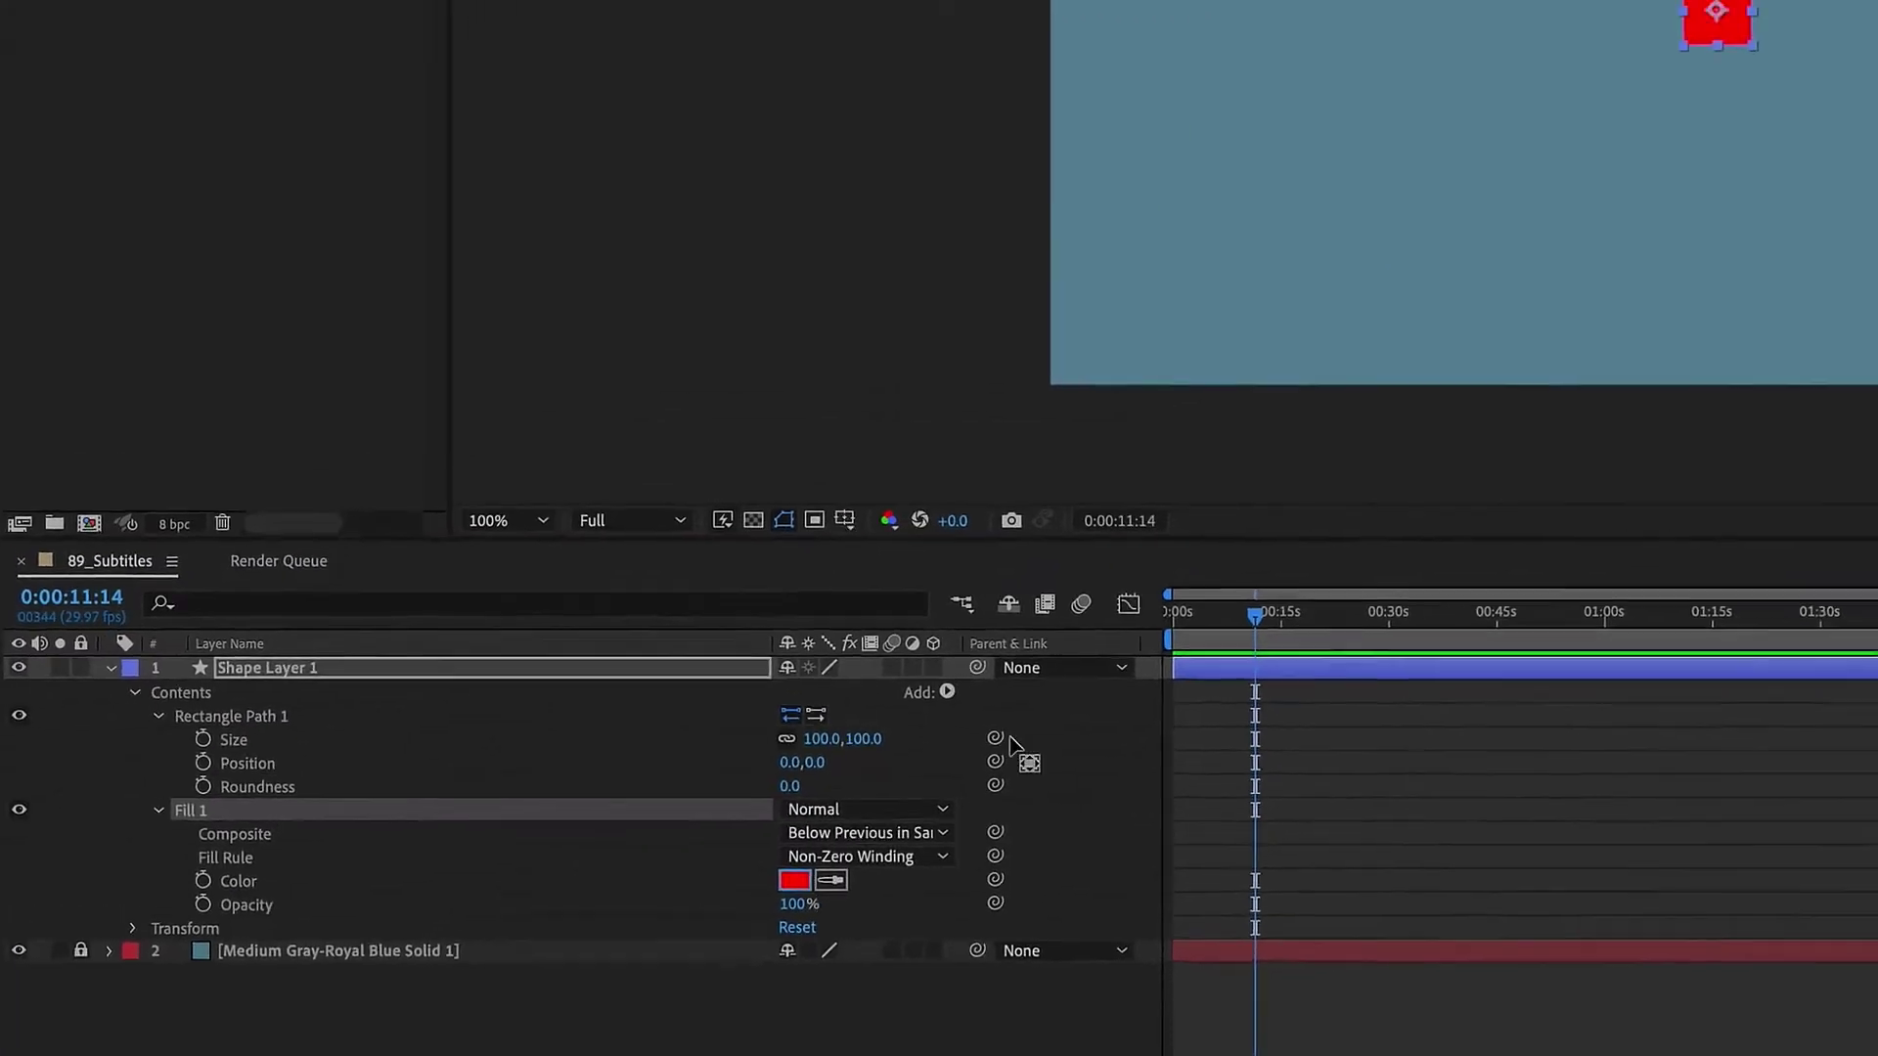
left_click(901, 819)
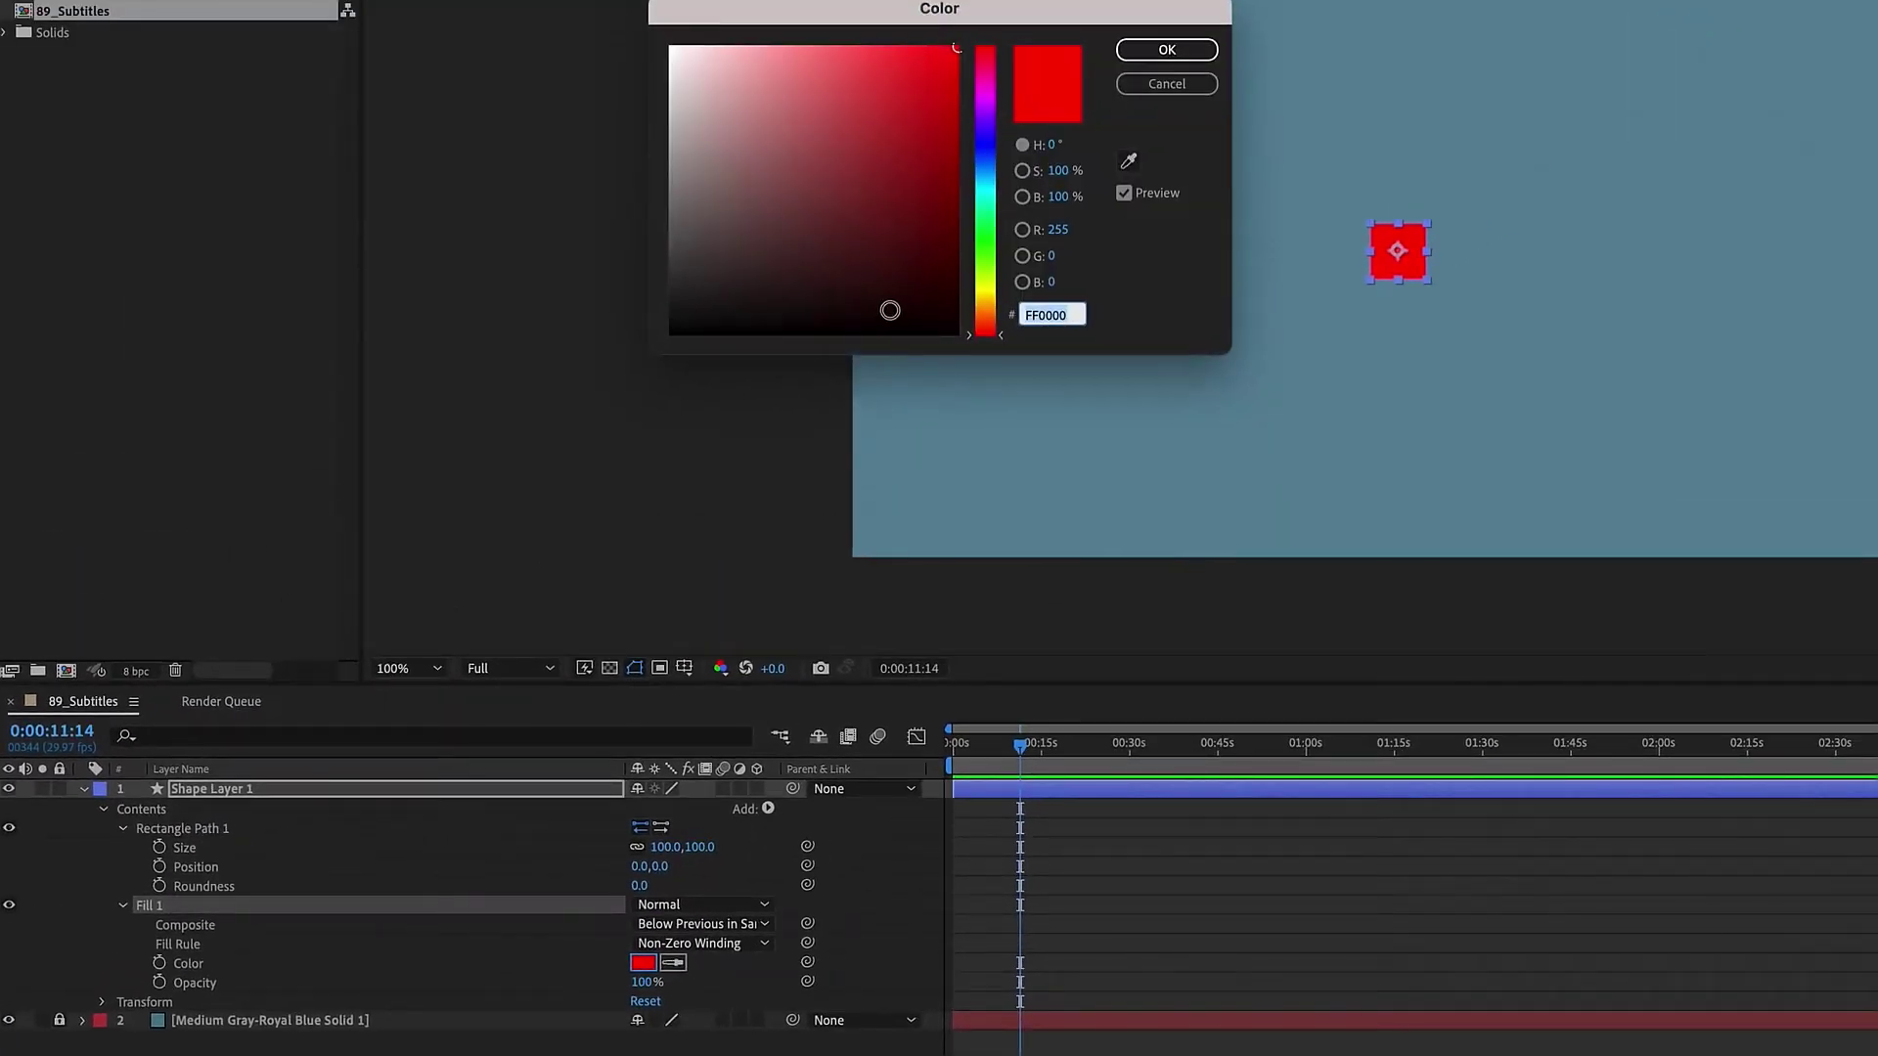
left_click_drag(890, 310, 935, 334)
left_click(1148, 49)
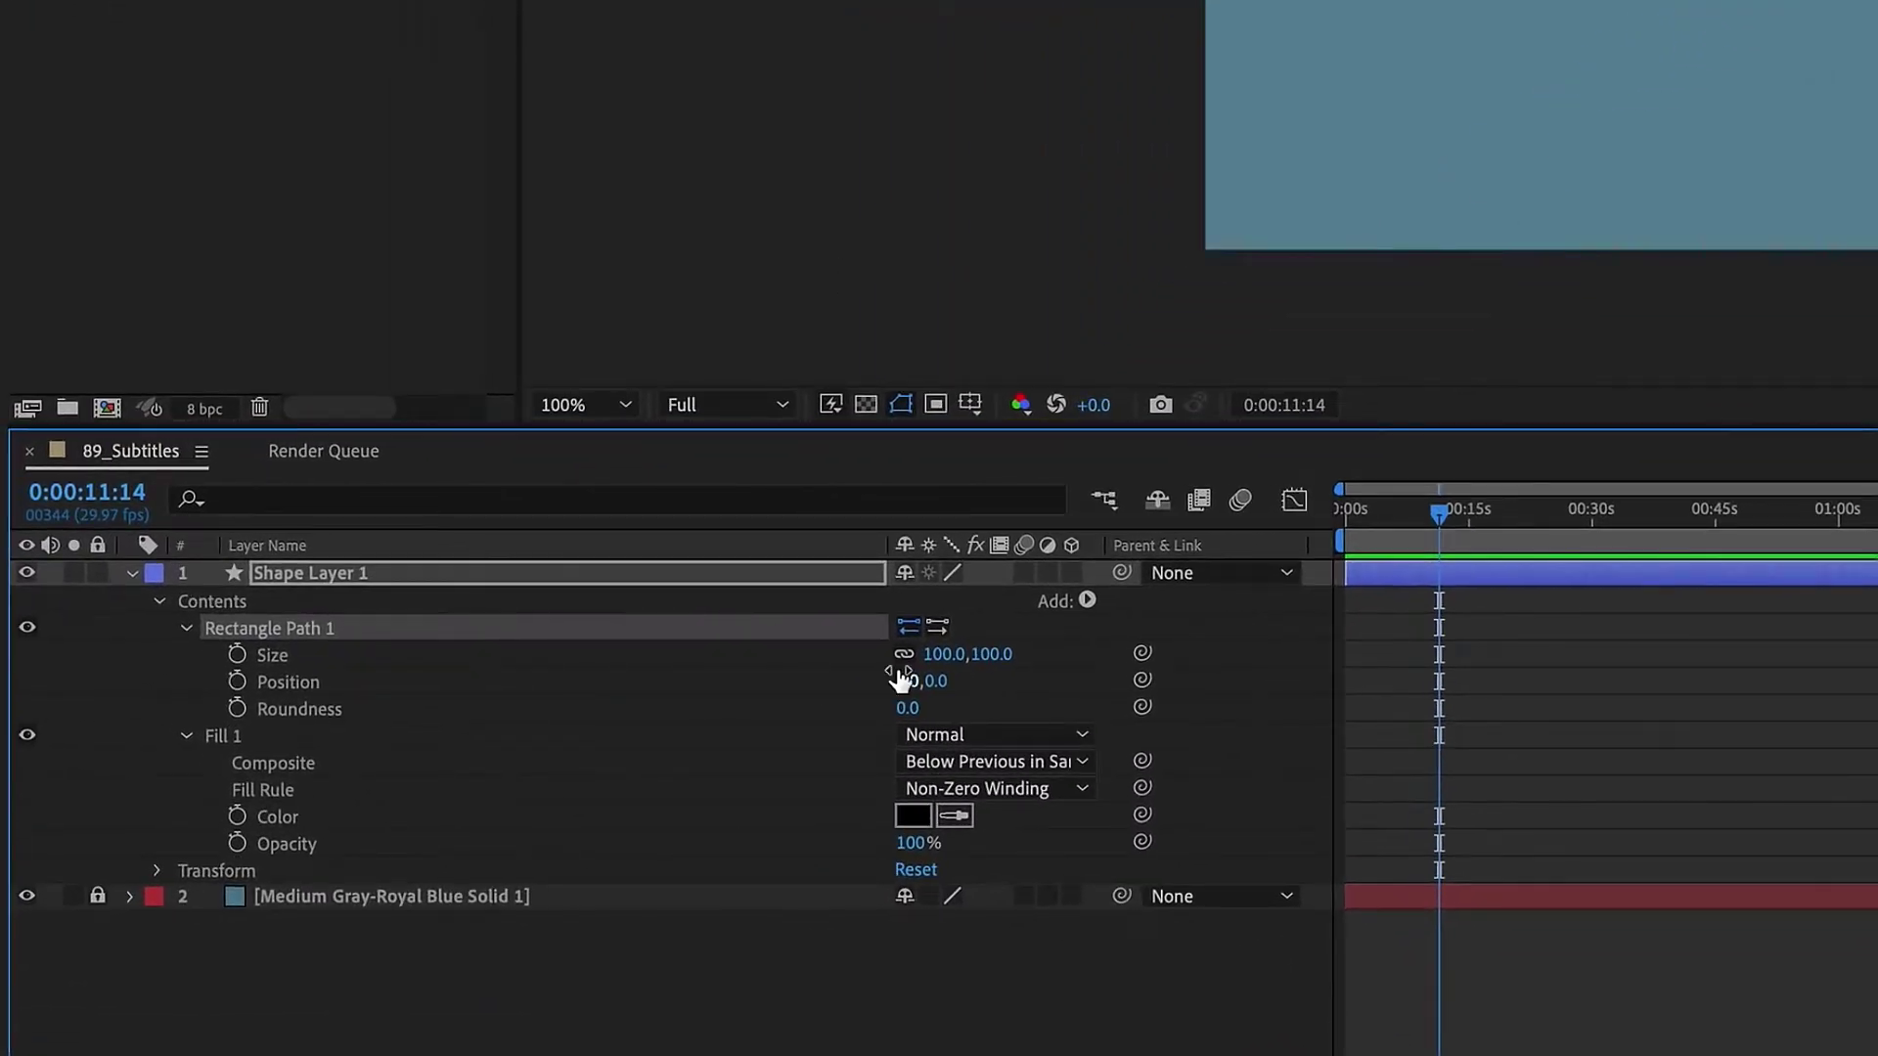
Unlink the rectangle's size and make it 1920 wide by 175 high
left_click(903, 654)
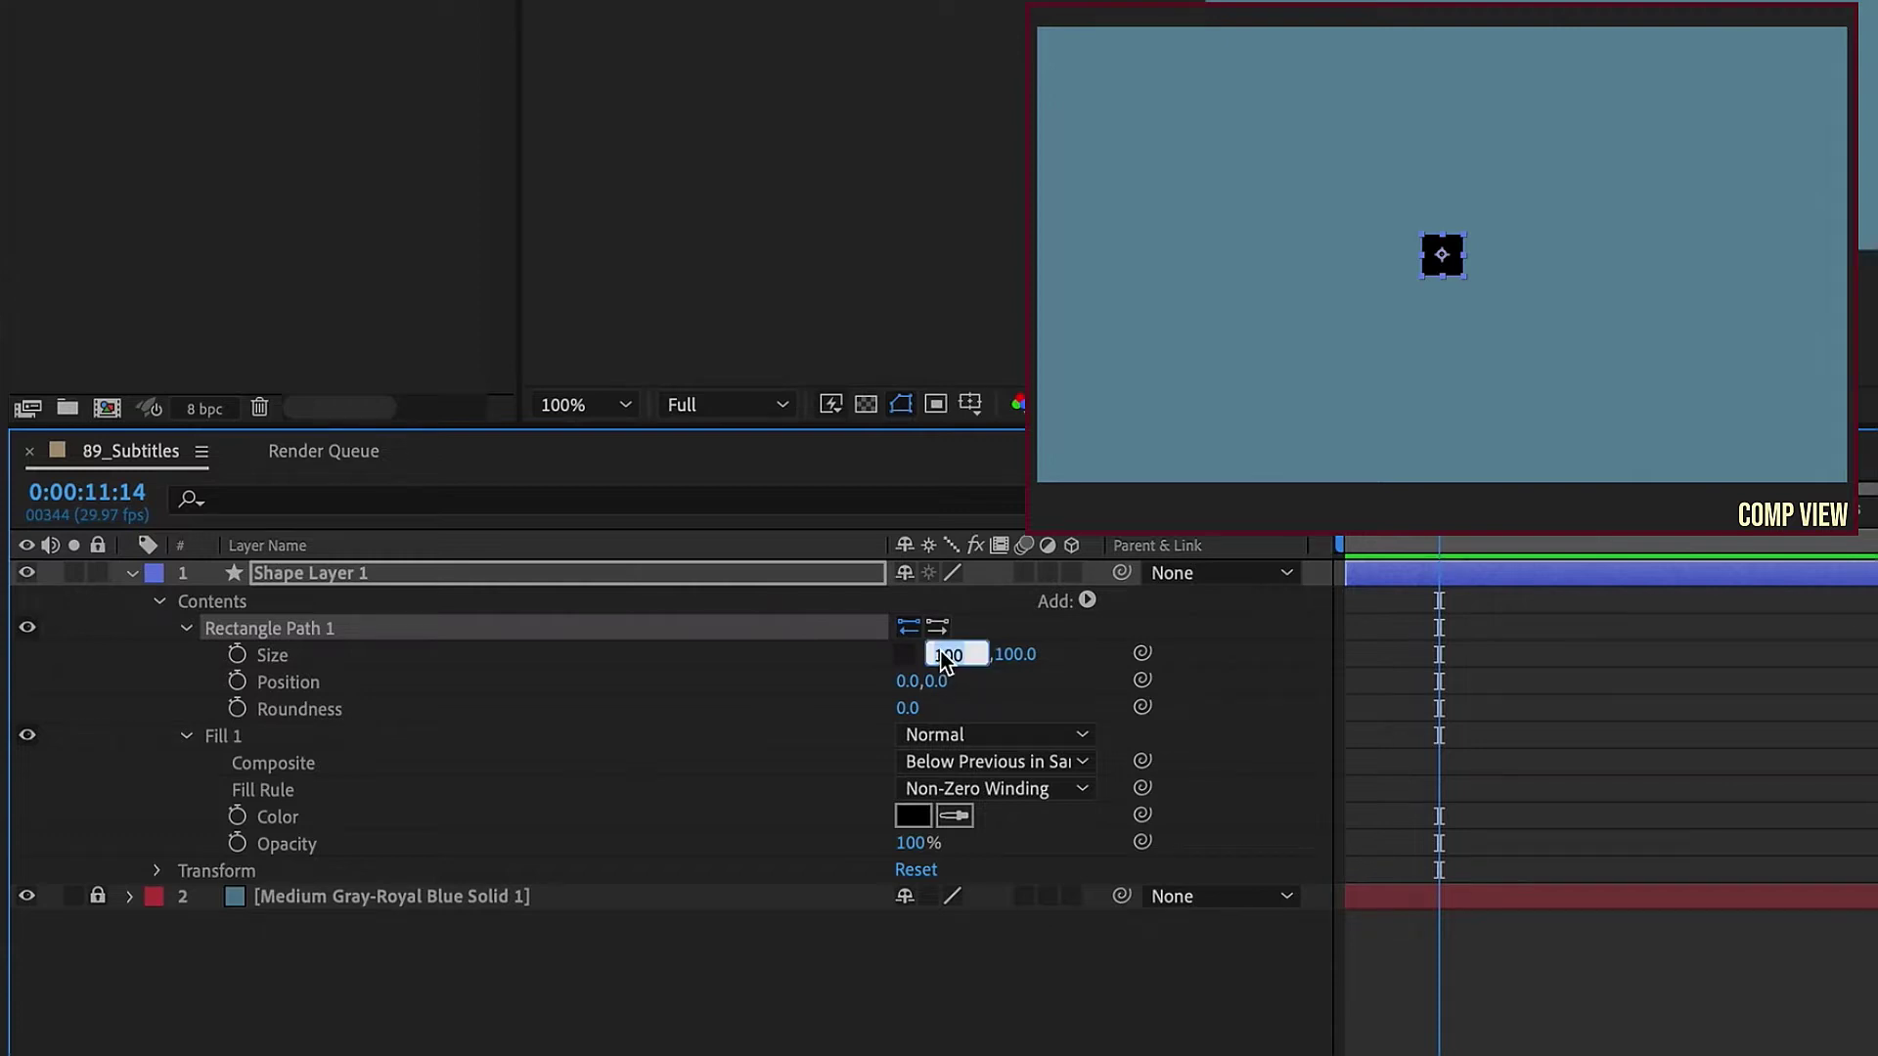
key("Return")
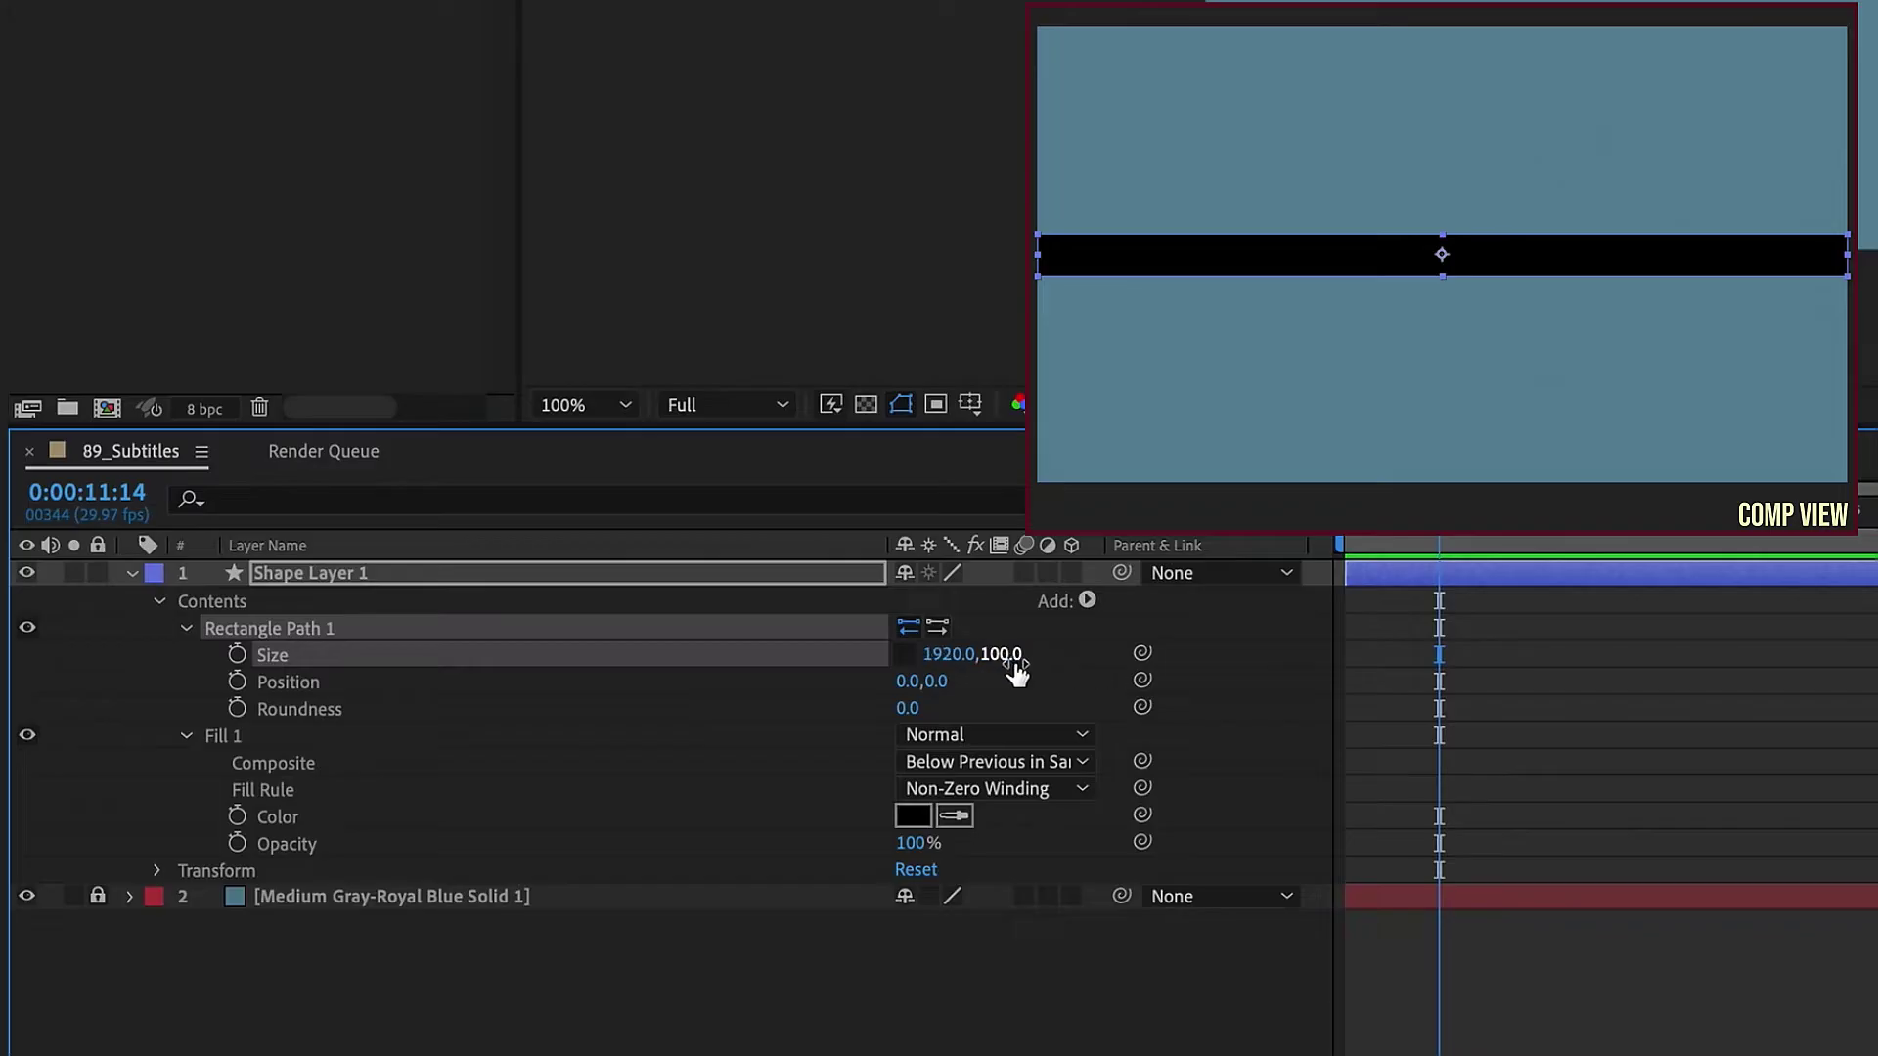
type("175")
key("Return")
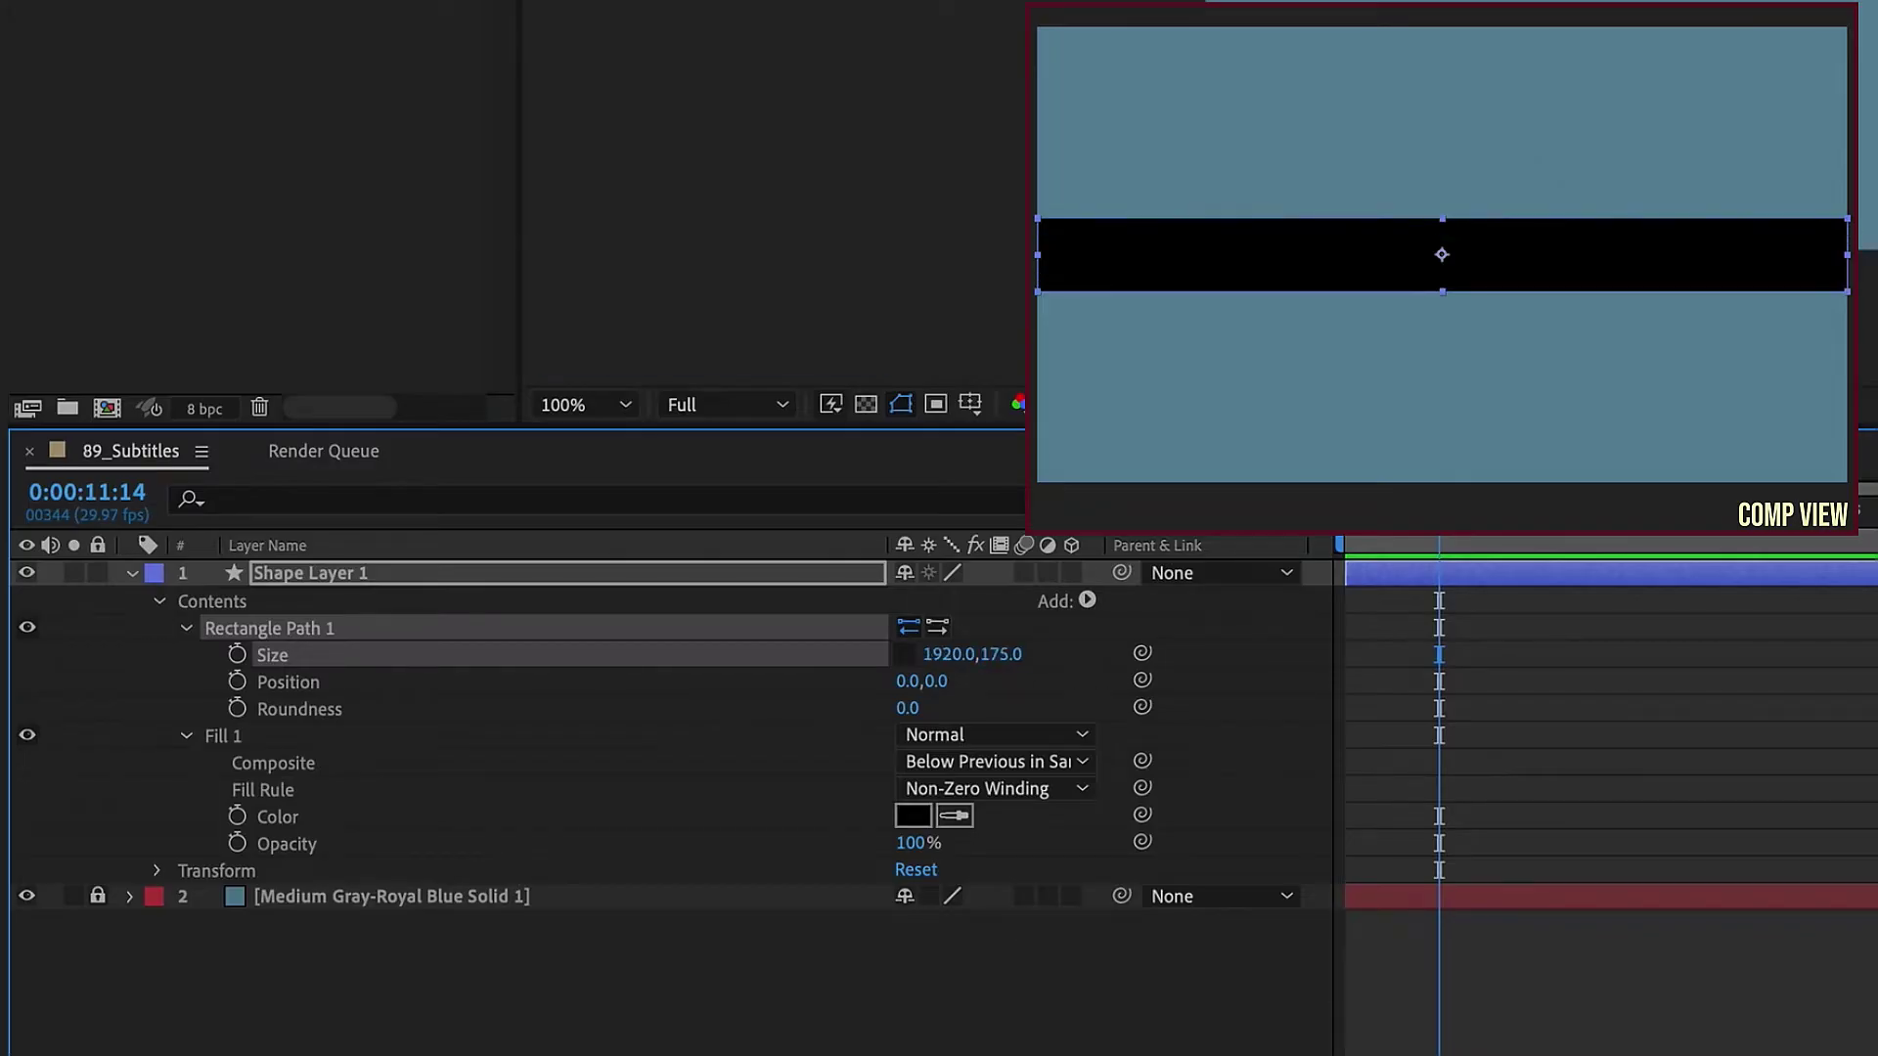
Set the fill opacity to 50% and the layer's Position Y to 960
left_click(941, 851)
type("50")
key("Return")
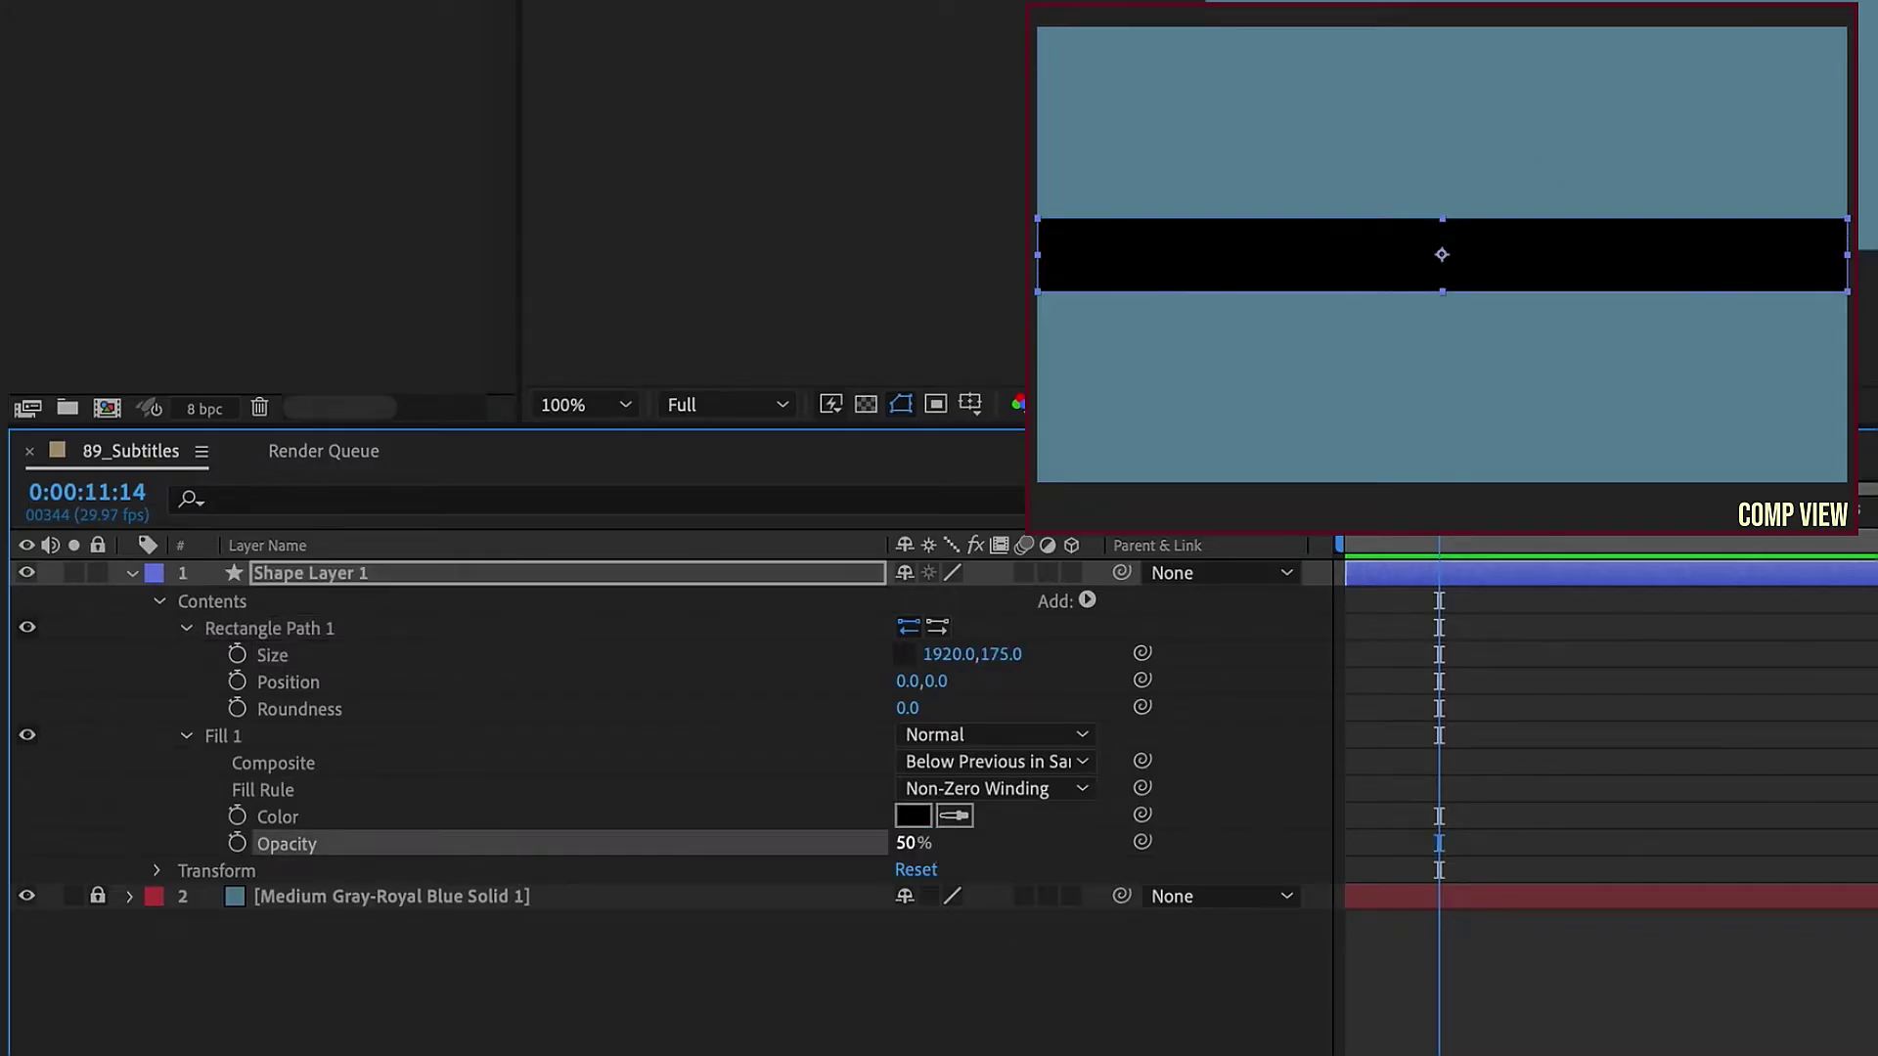
key("p")
left_click(968, 600)
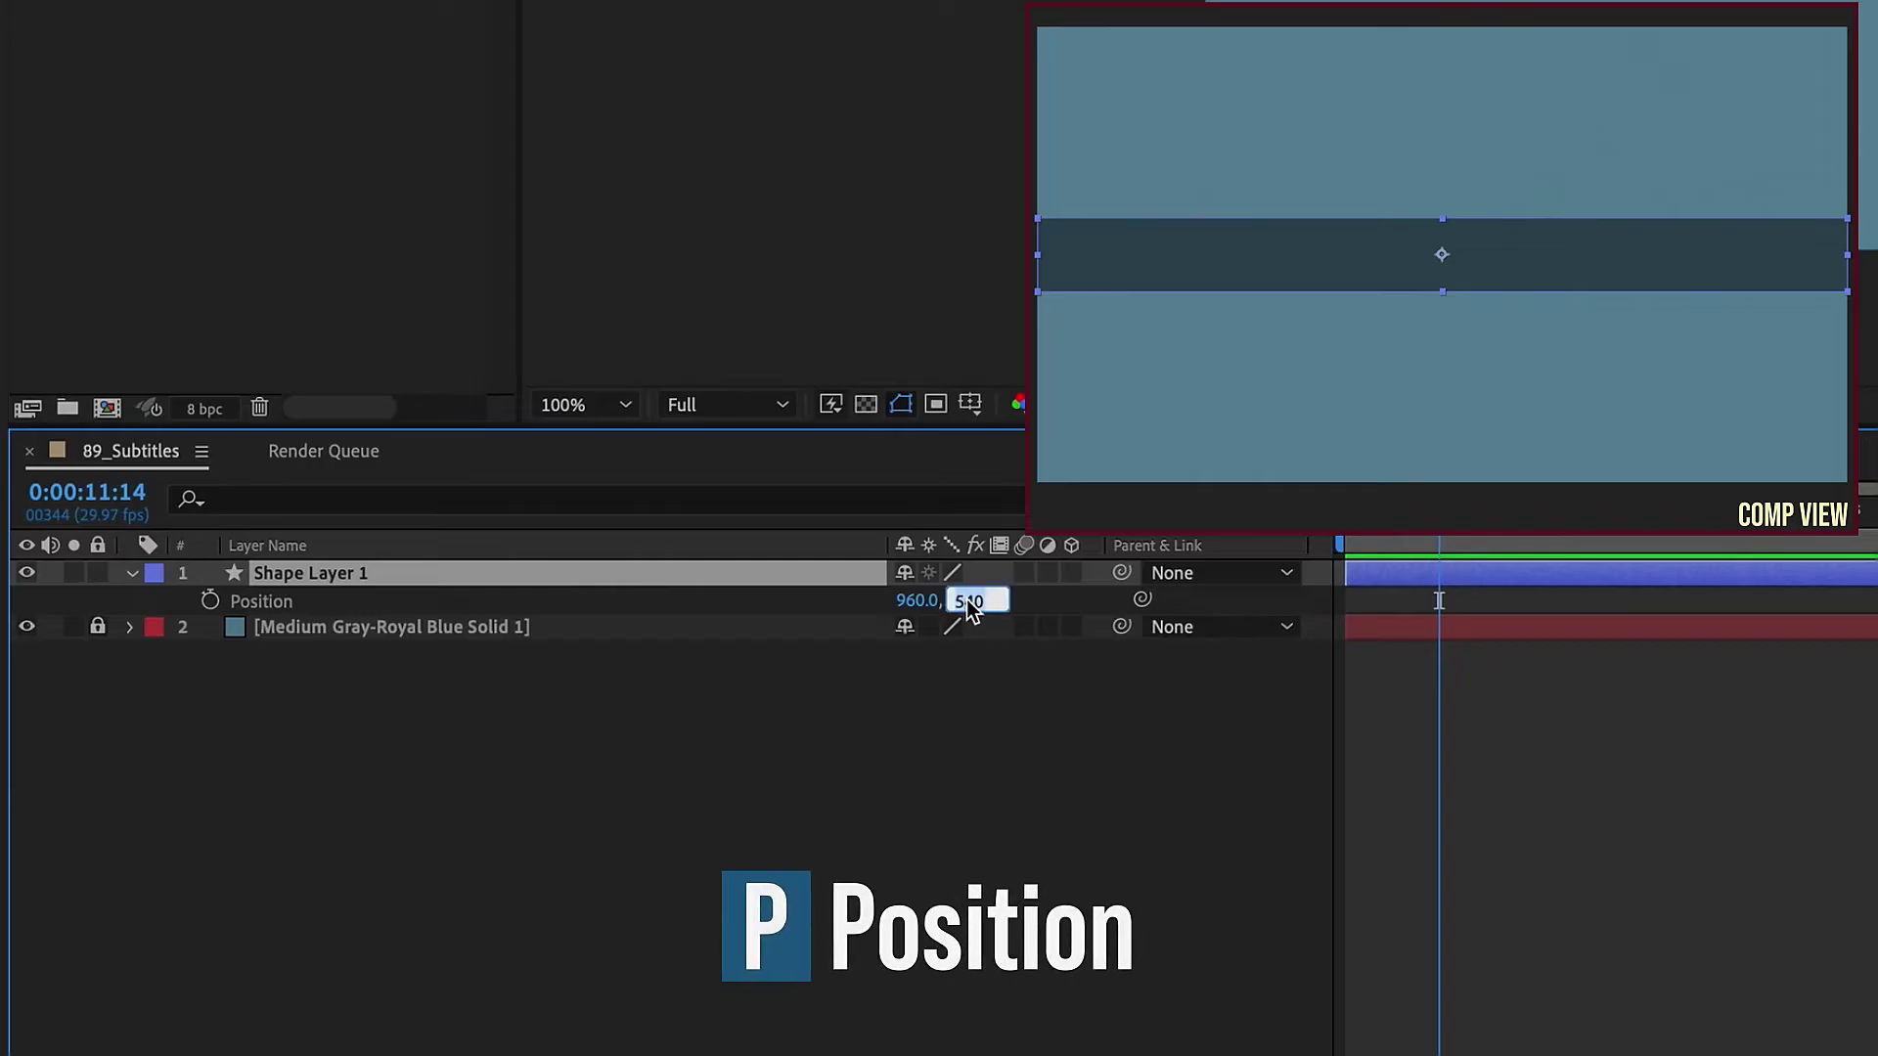
type("960")
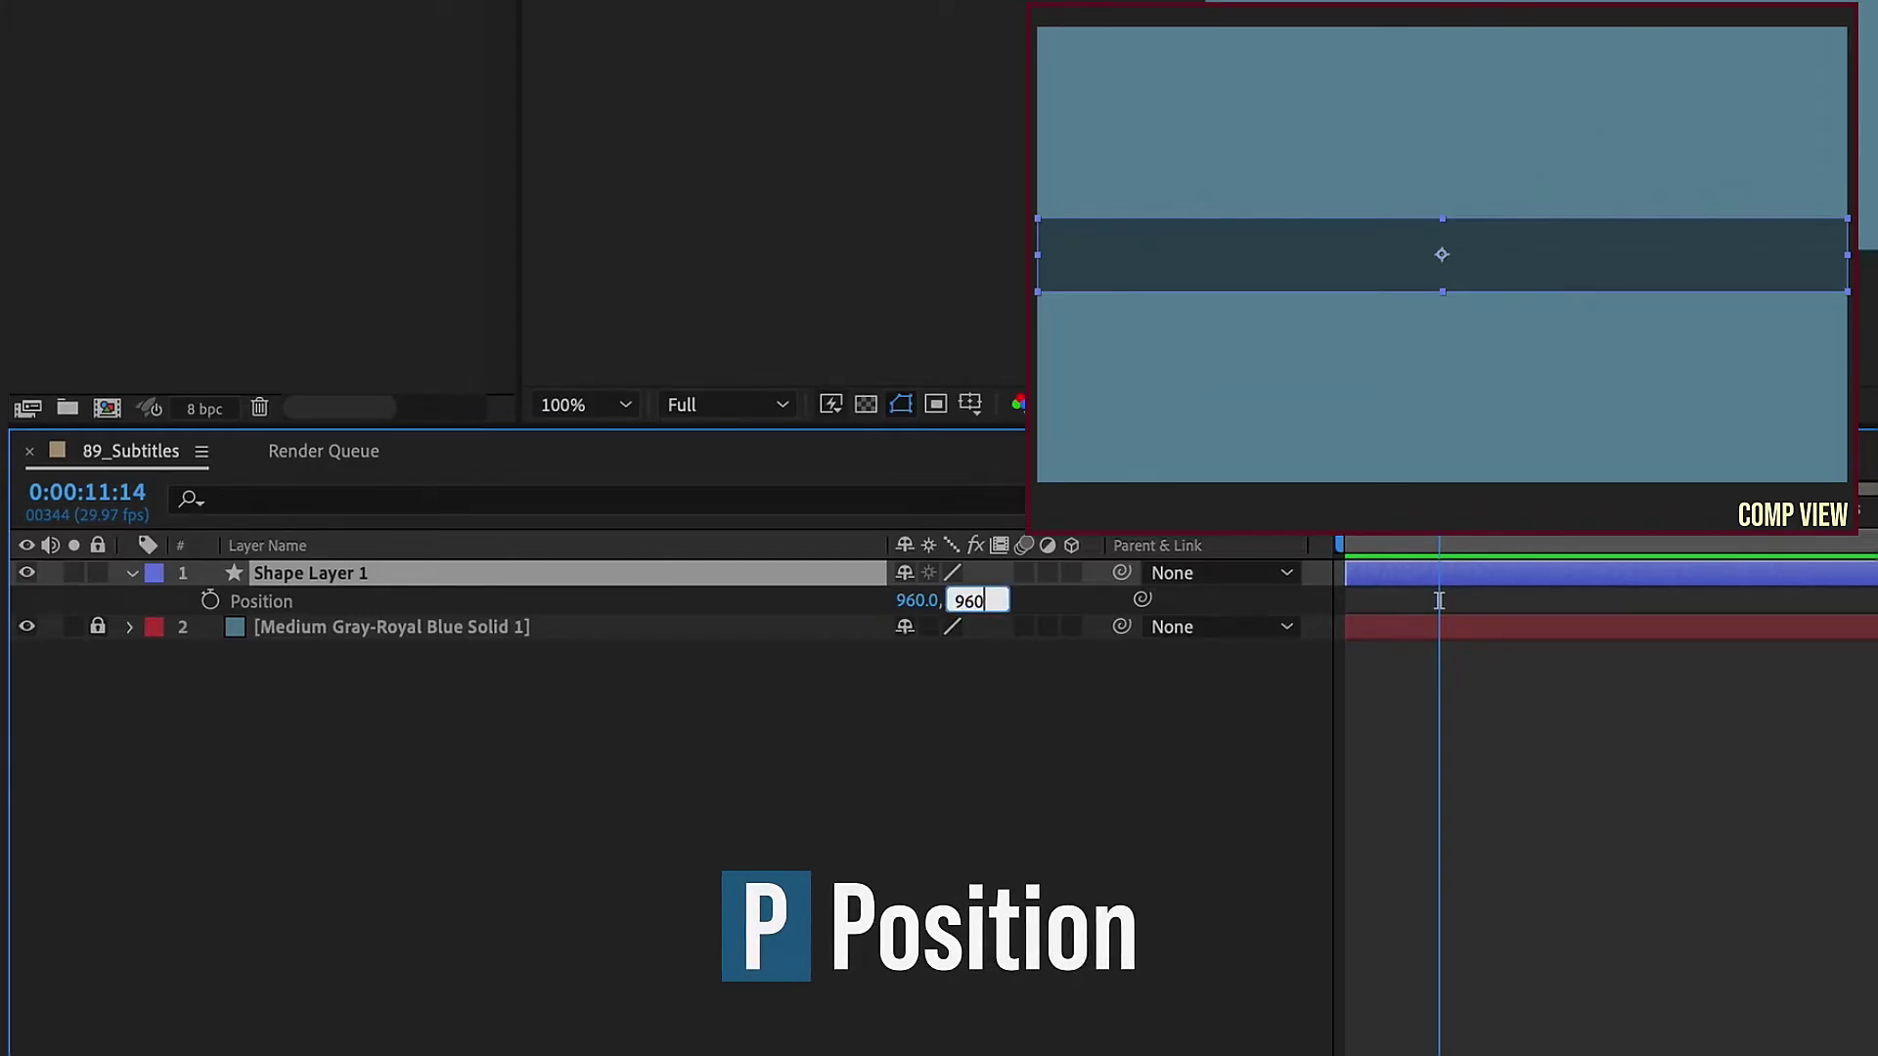
key("Return")
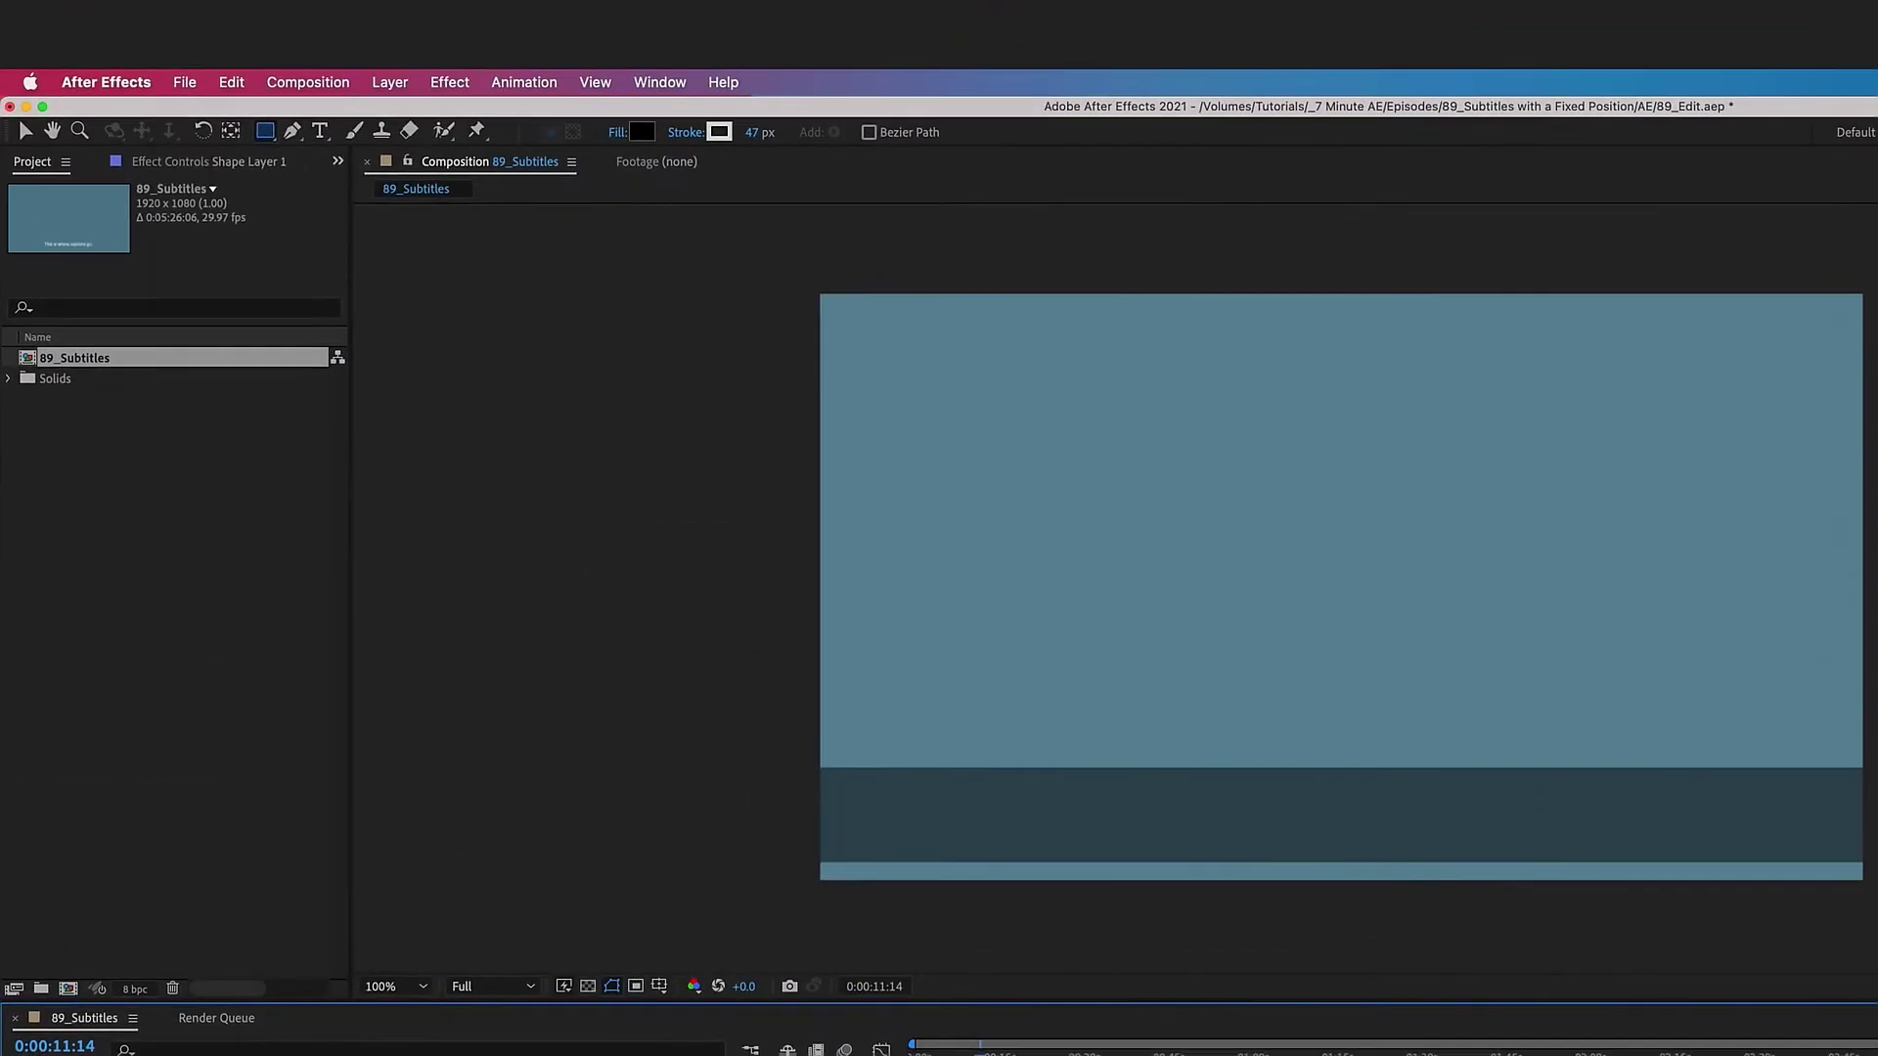
Import 89_audiosample.wav into the project
left_click(185, 82)
mouse_move(260, 400)
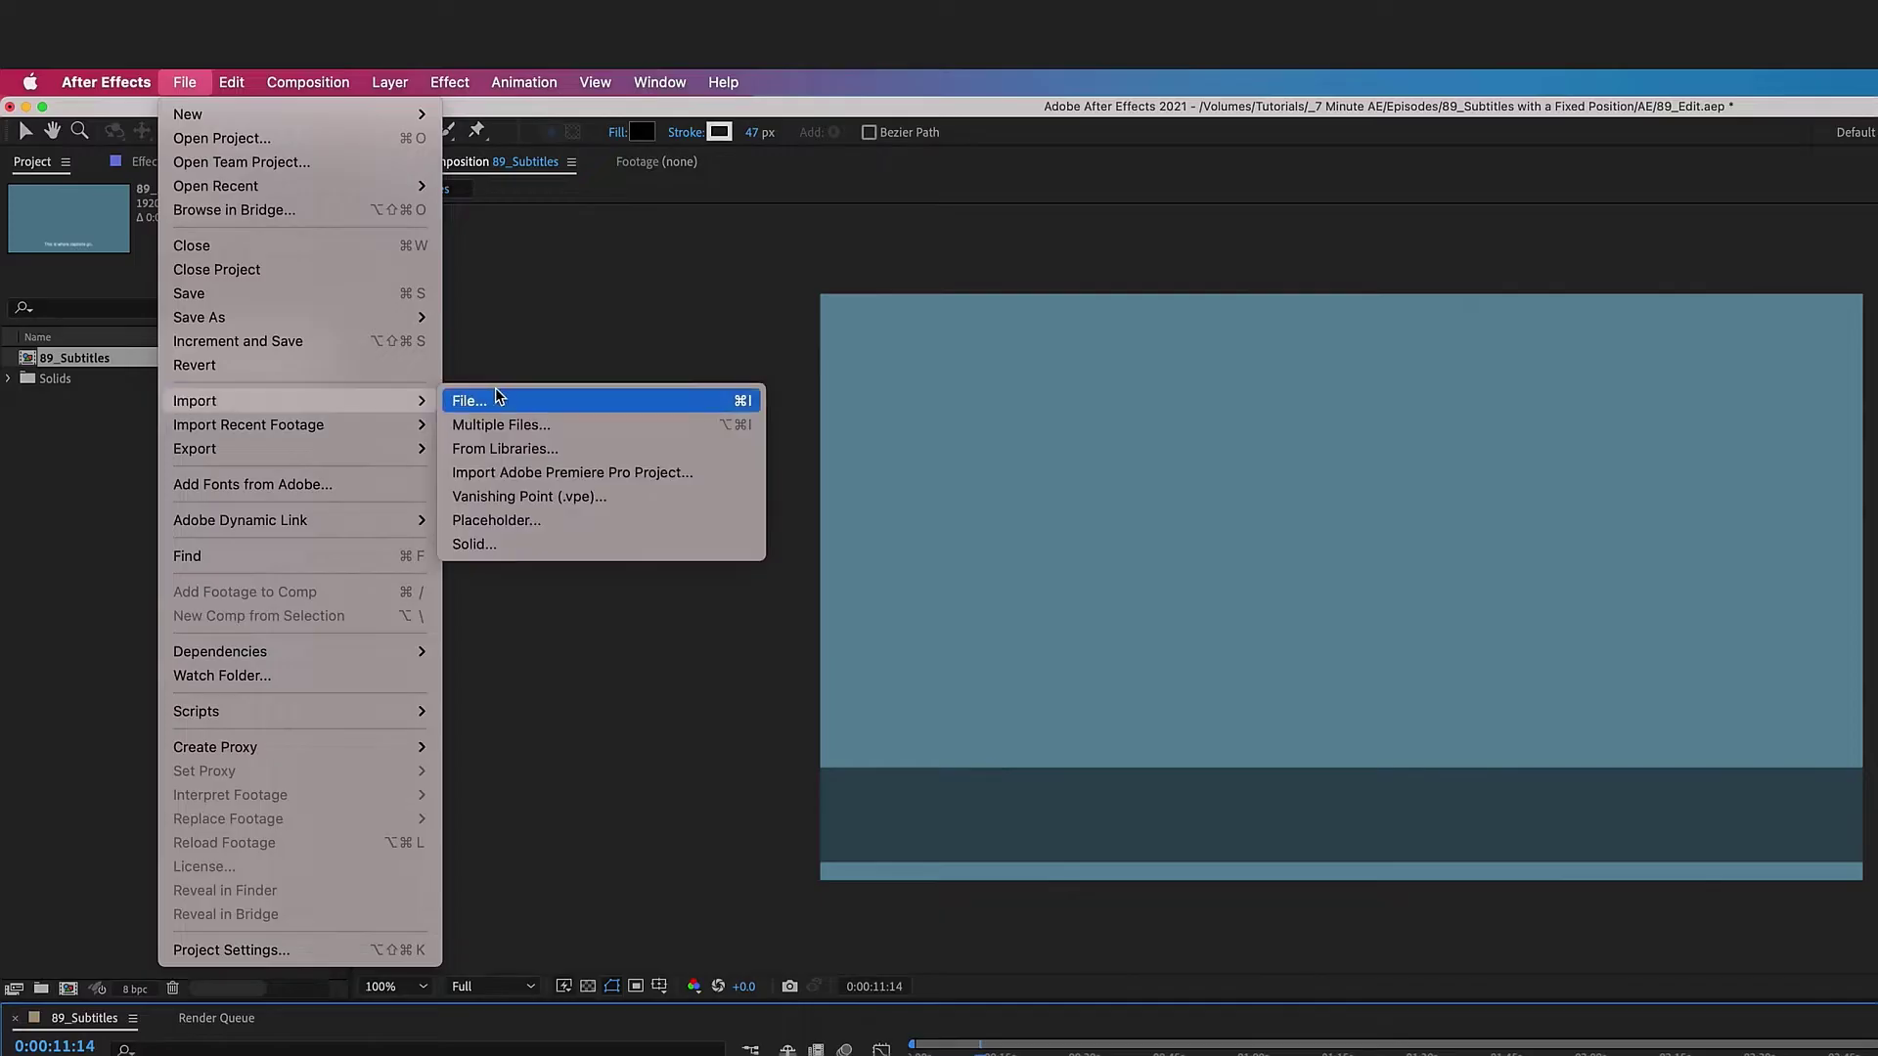
left_click(504, 399)
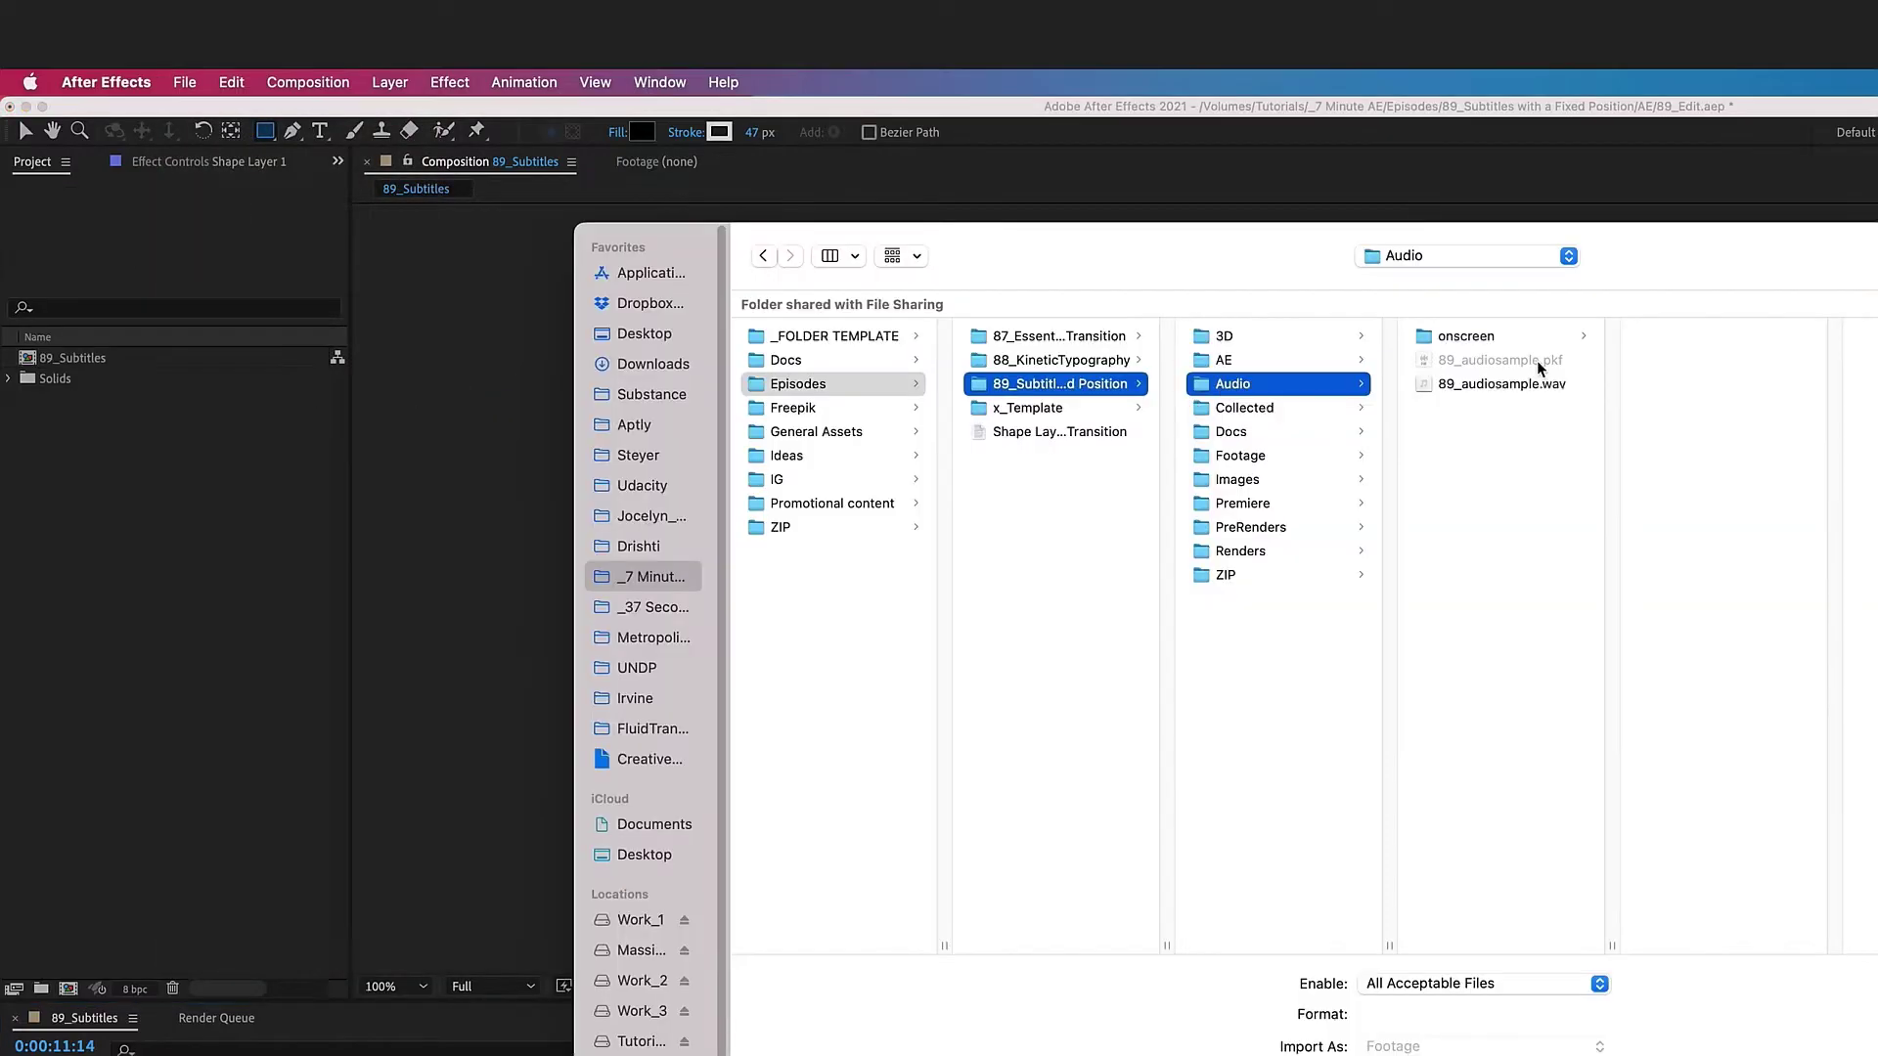
left_click(1501, 385)
key("Return")
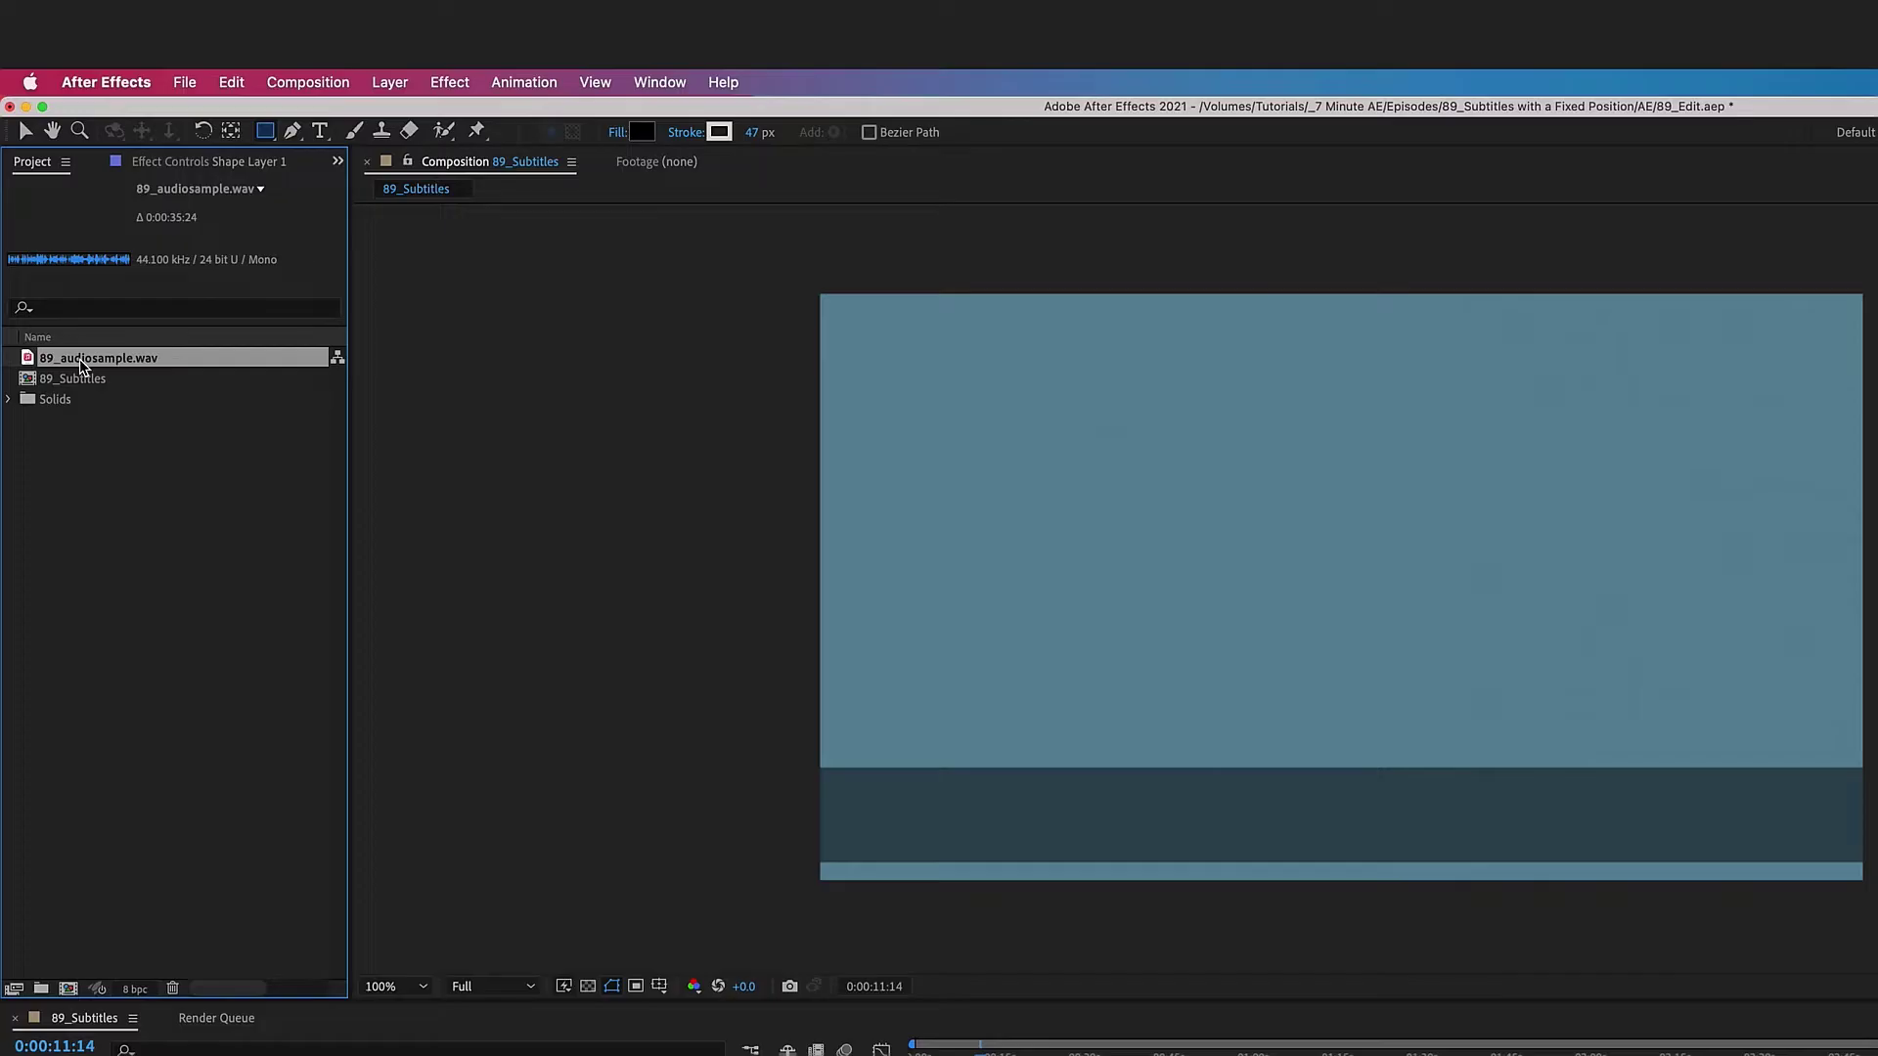
Place the audio as the top layer and trim the comp to its end
left_click_drag(79, 360, 272, 1055)
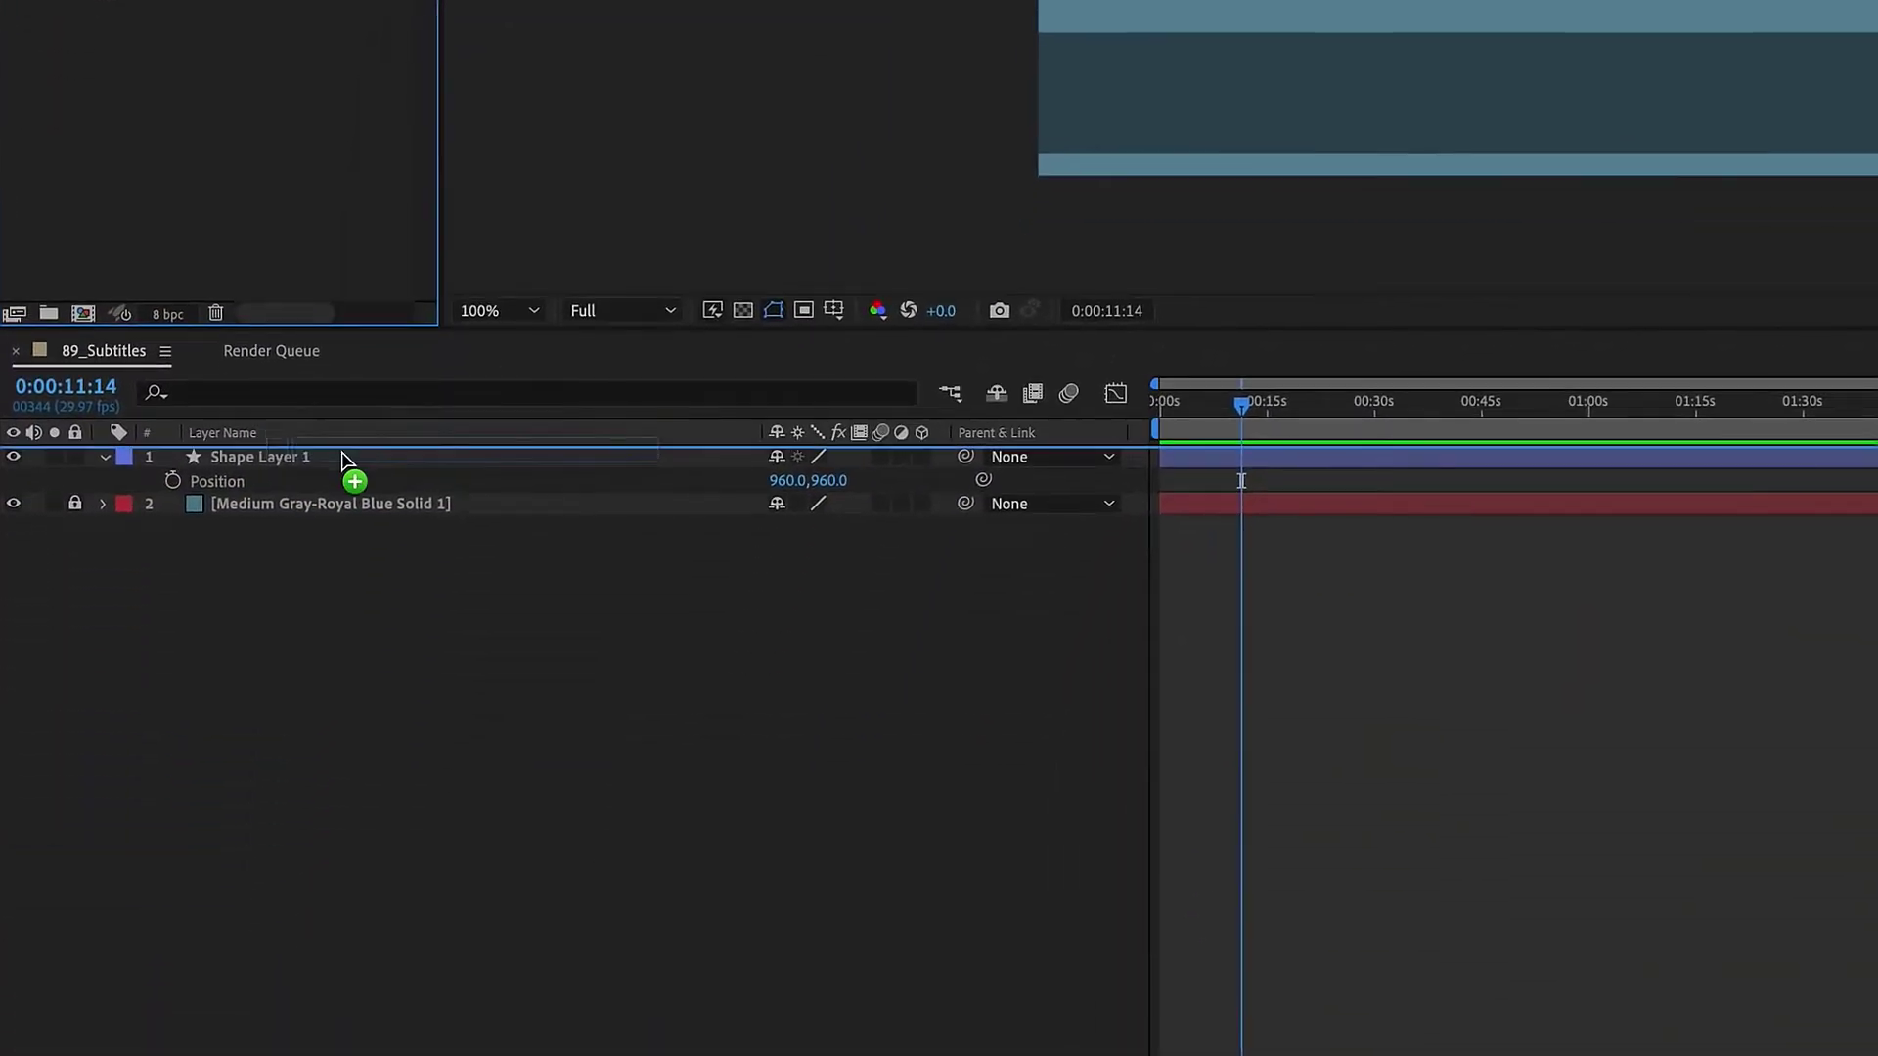
left_click_drag(342, 454, 344, 453)
key("o")
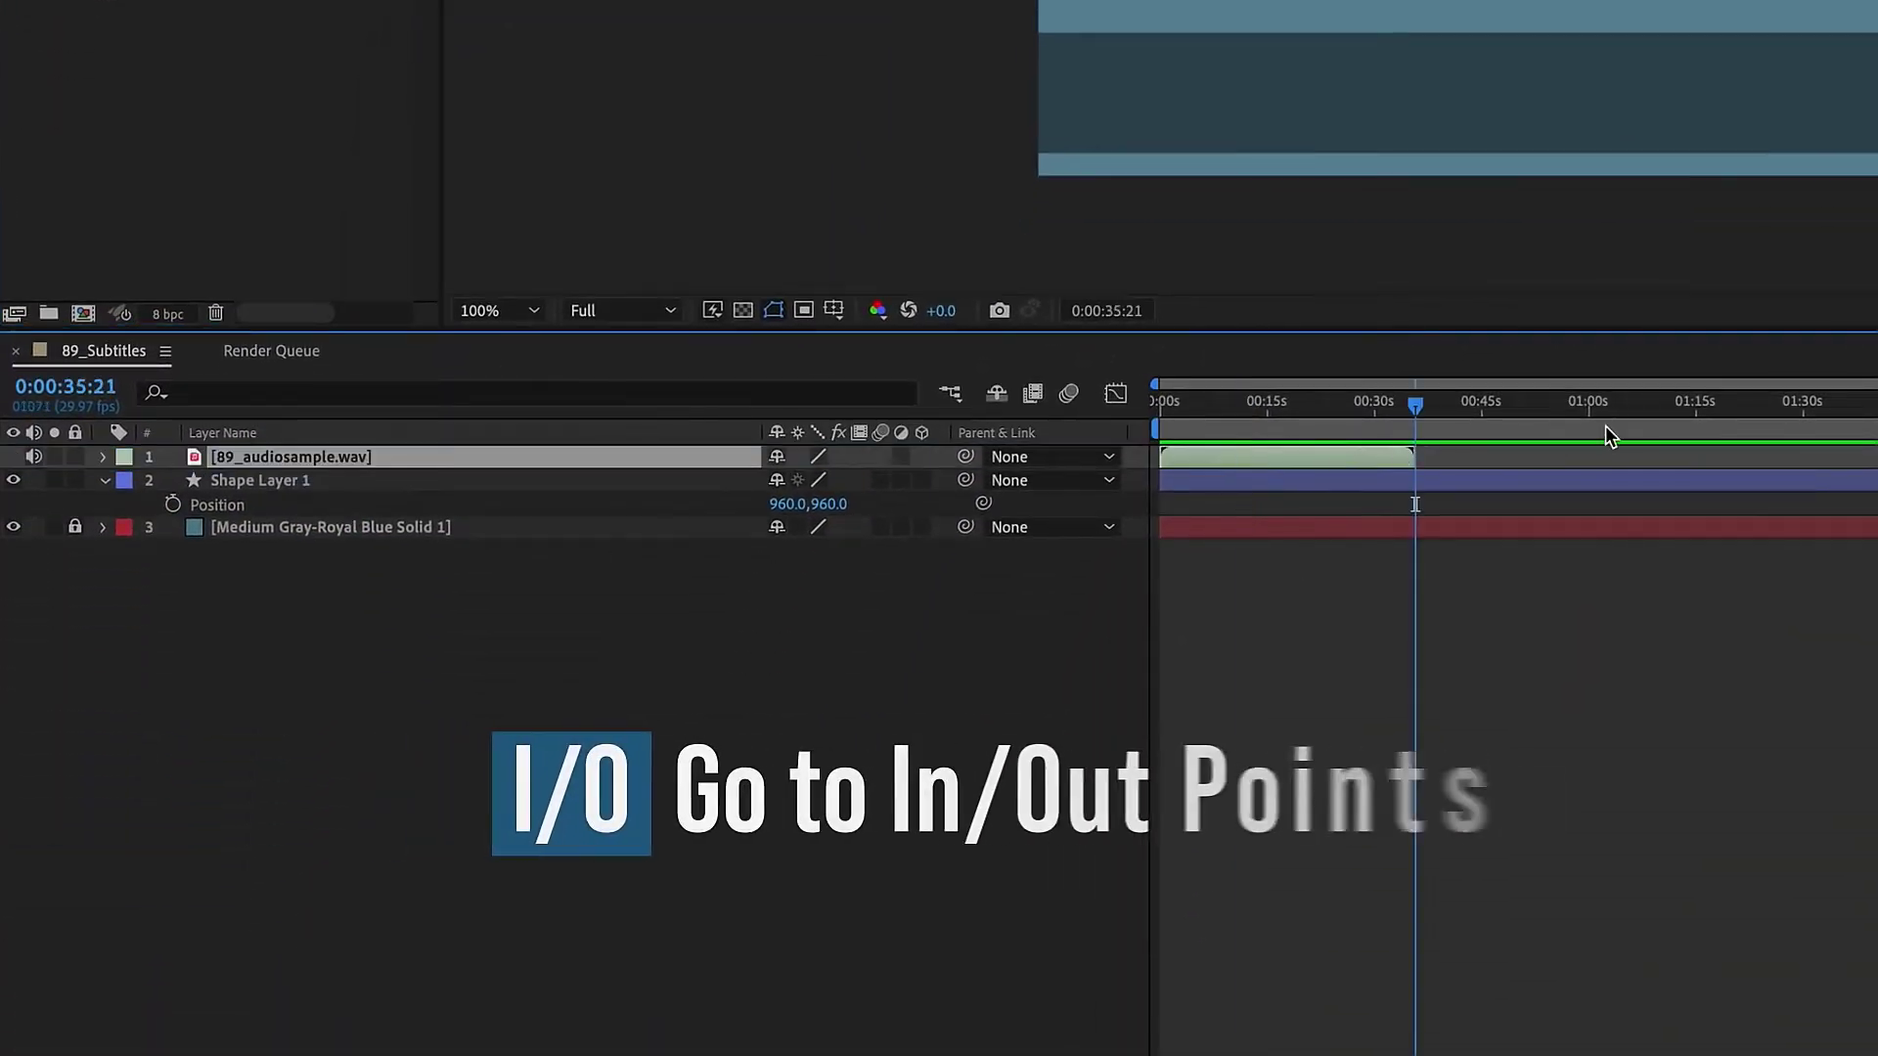
key("n")
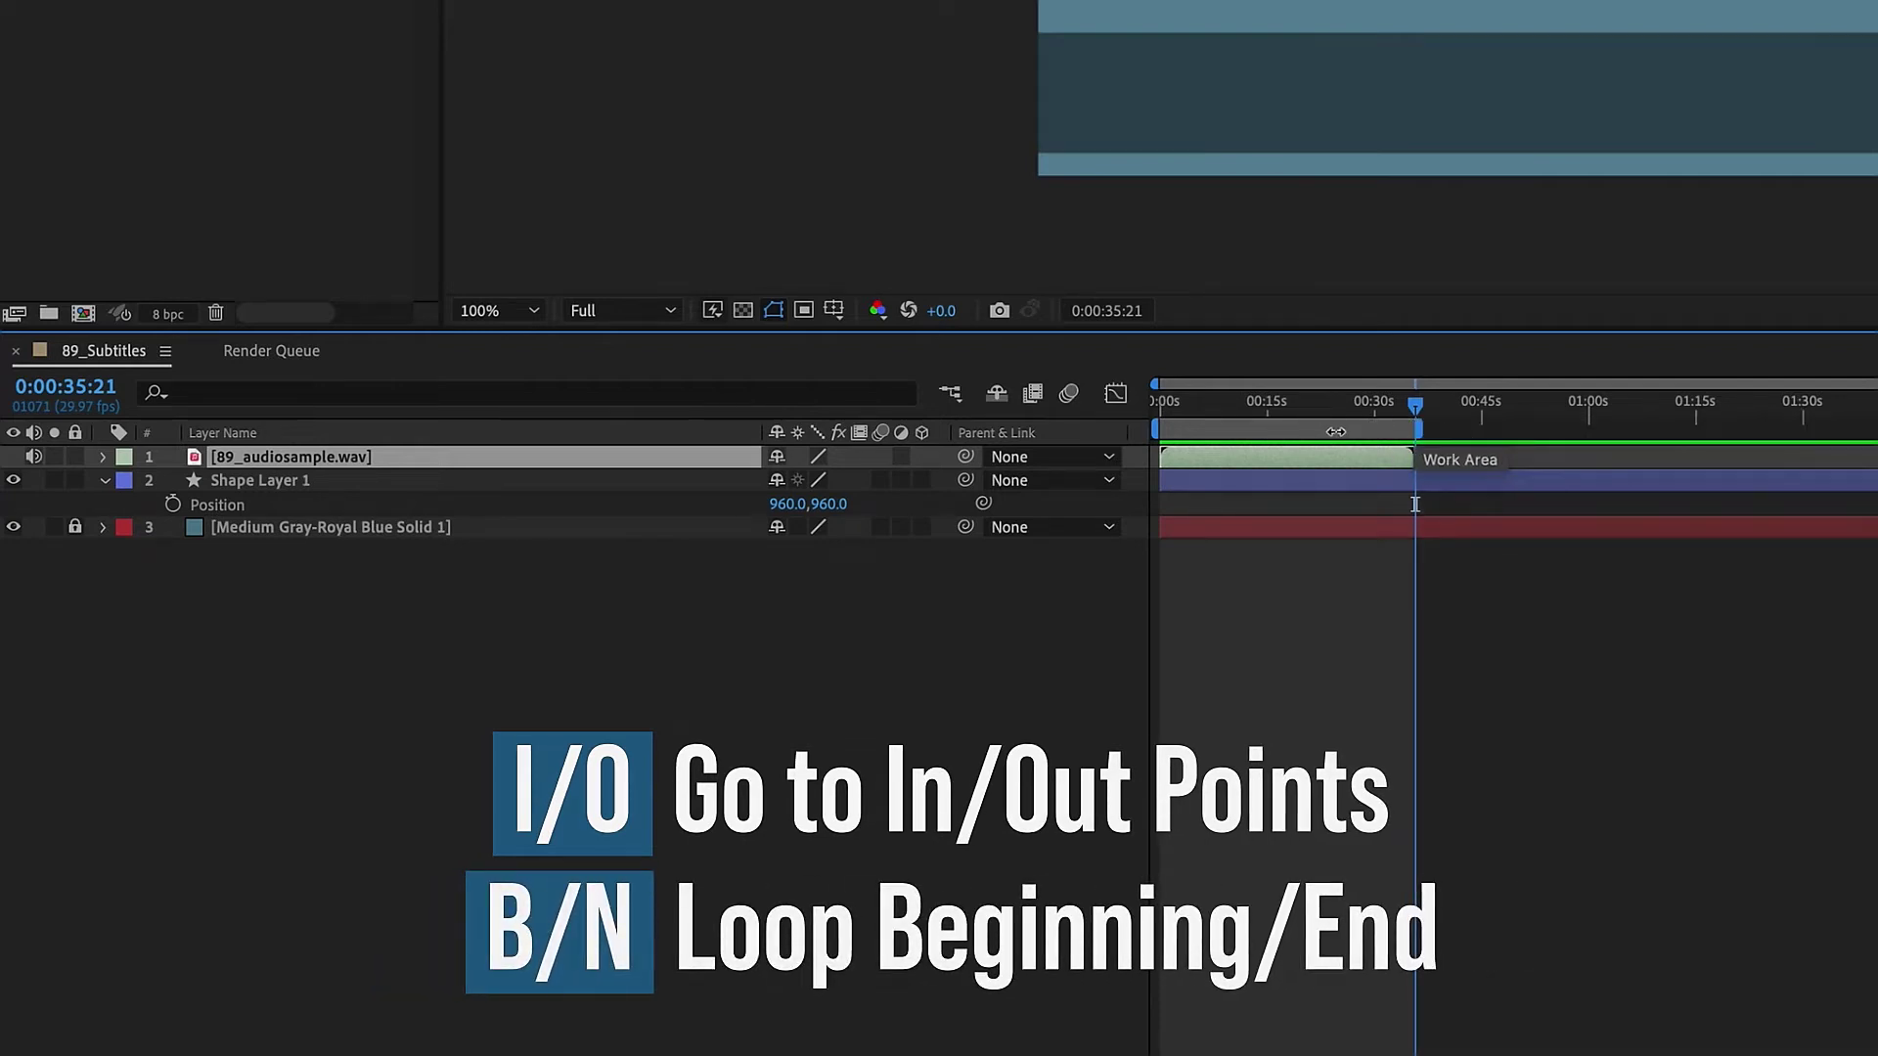
right_click(1336, 431)
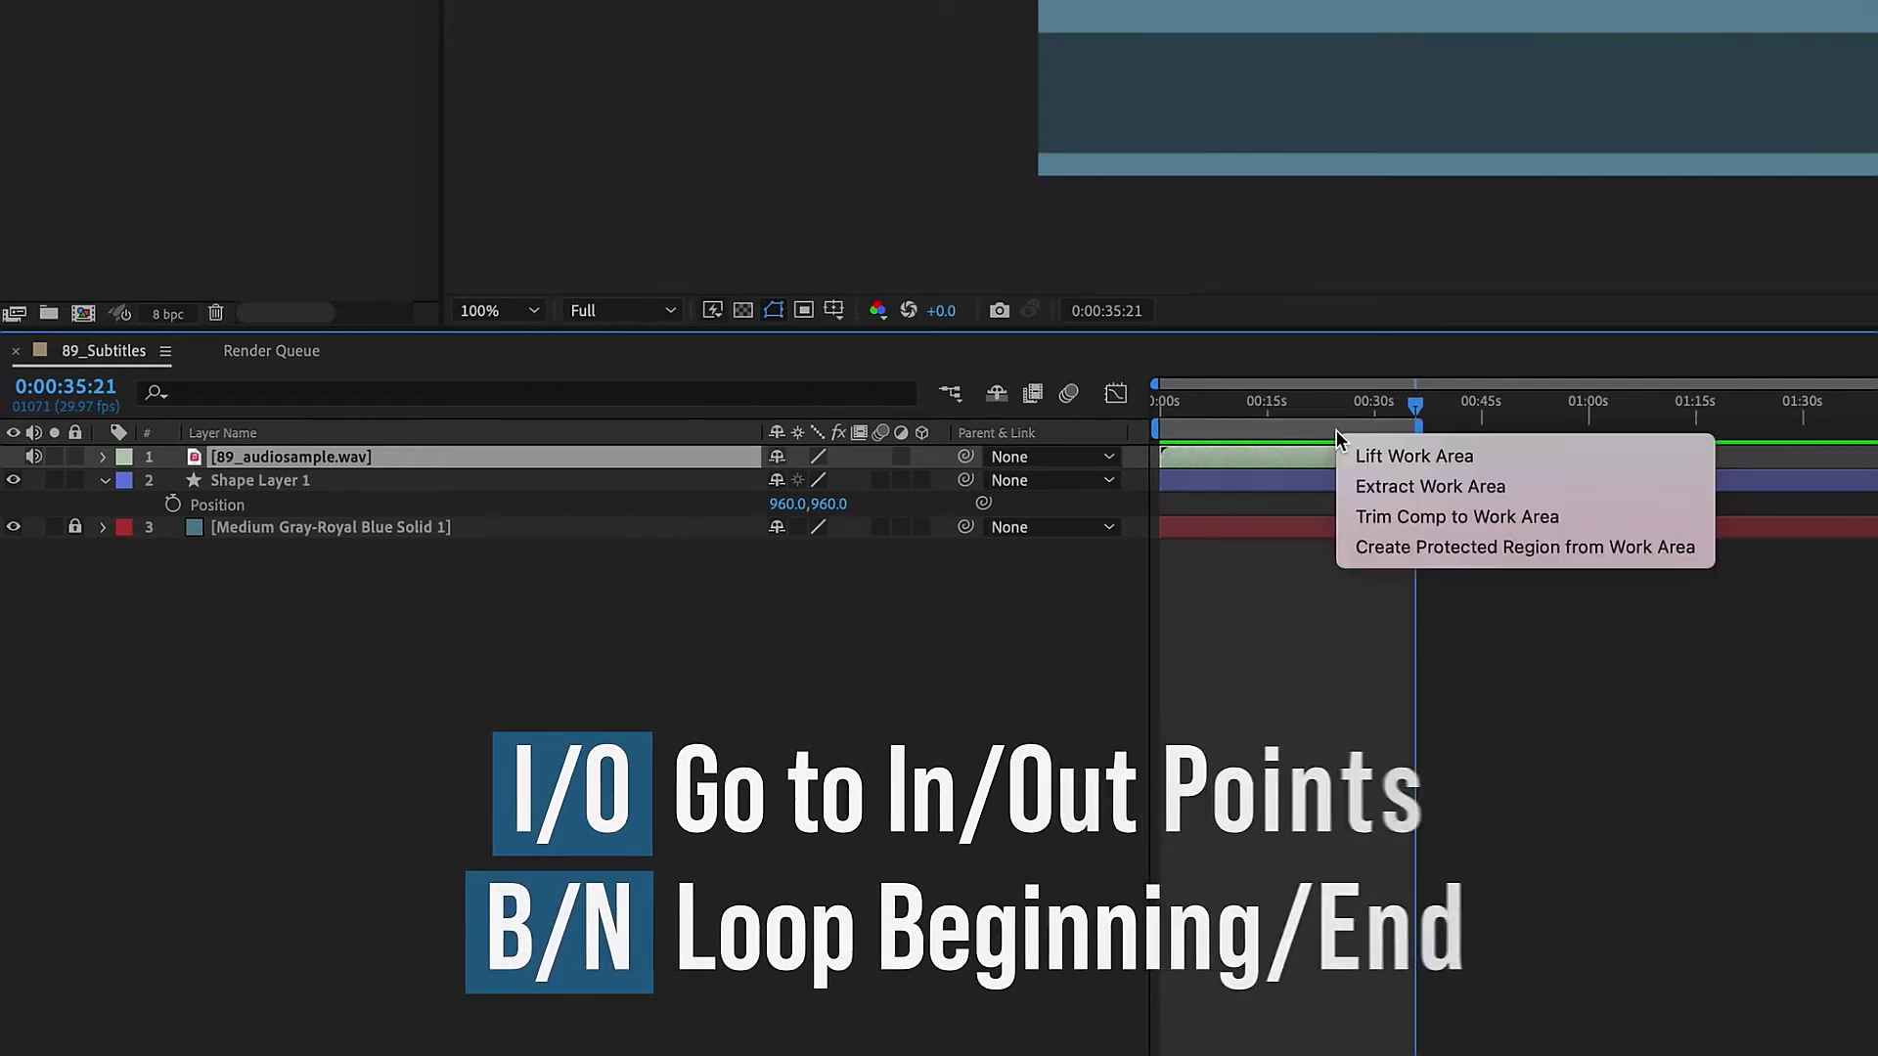
left_click(1439, 524)
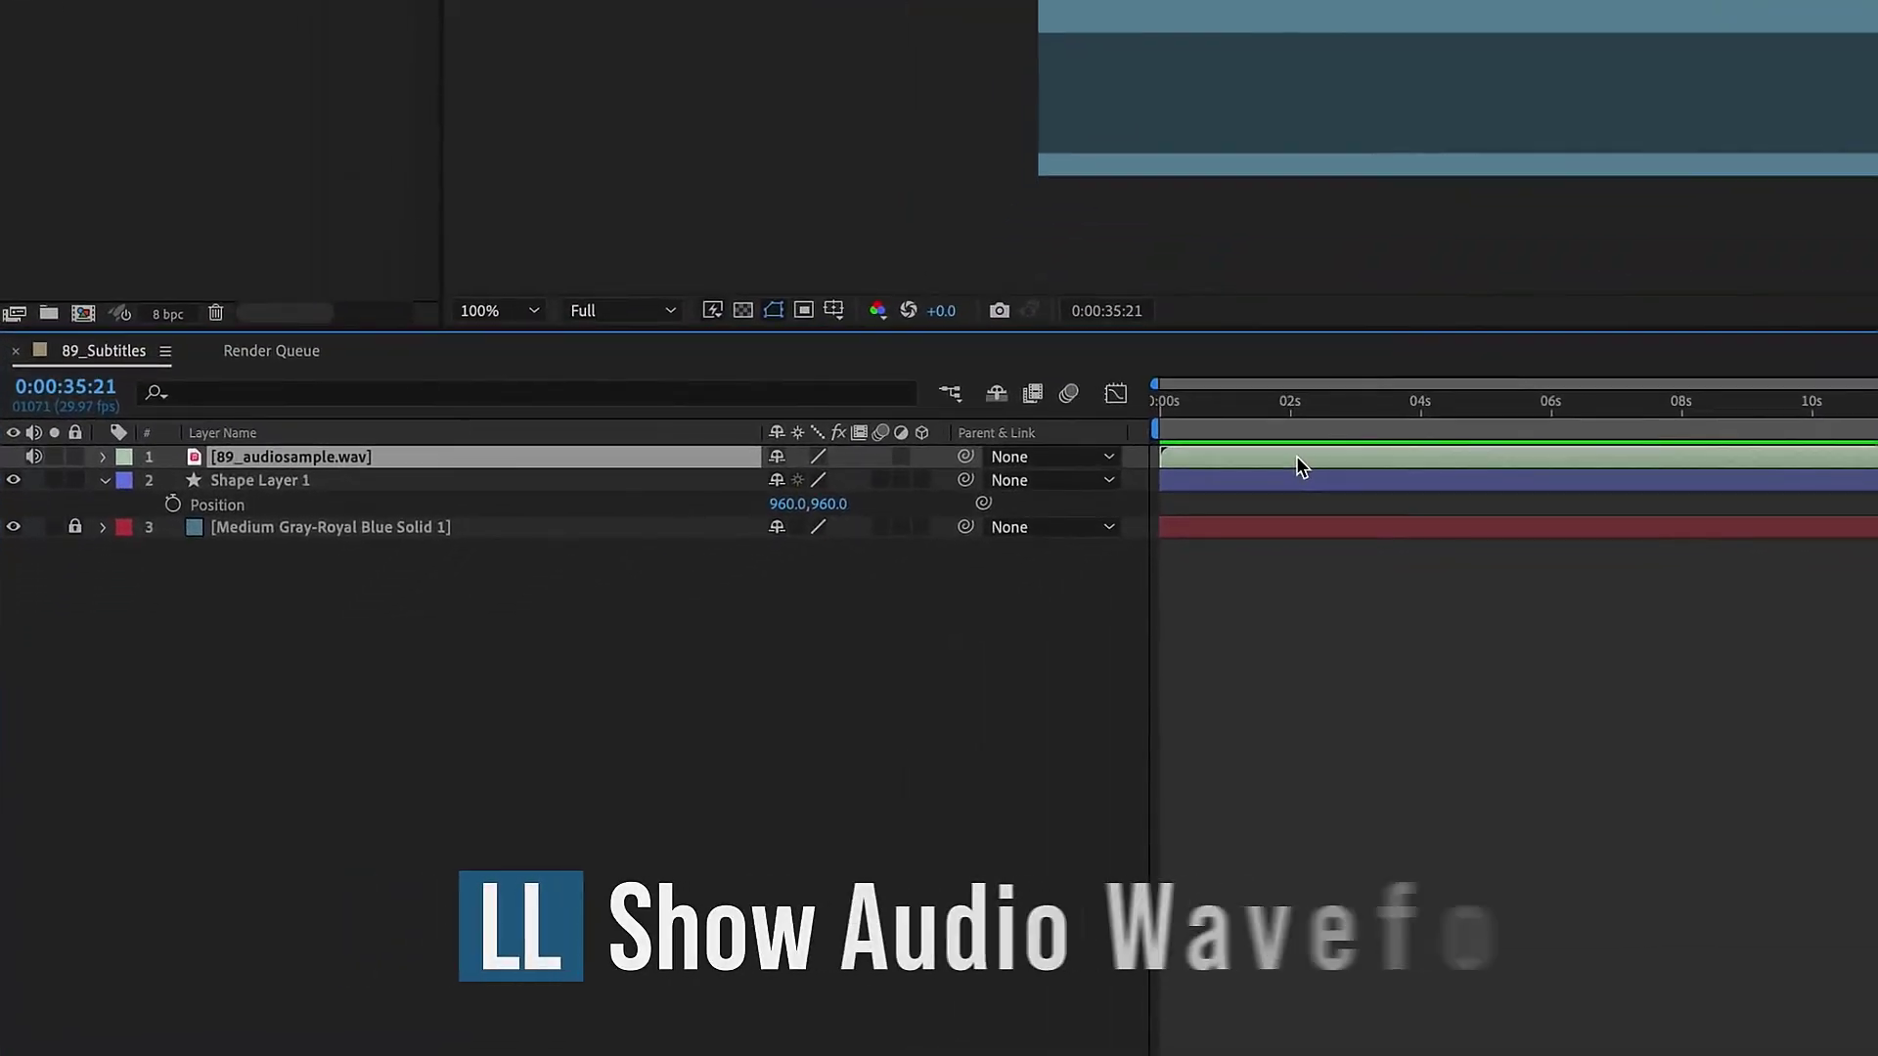
Show the 89_audiosample.wav waveform, scrub it, and preview the audio from the start
key("l")
key("l")
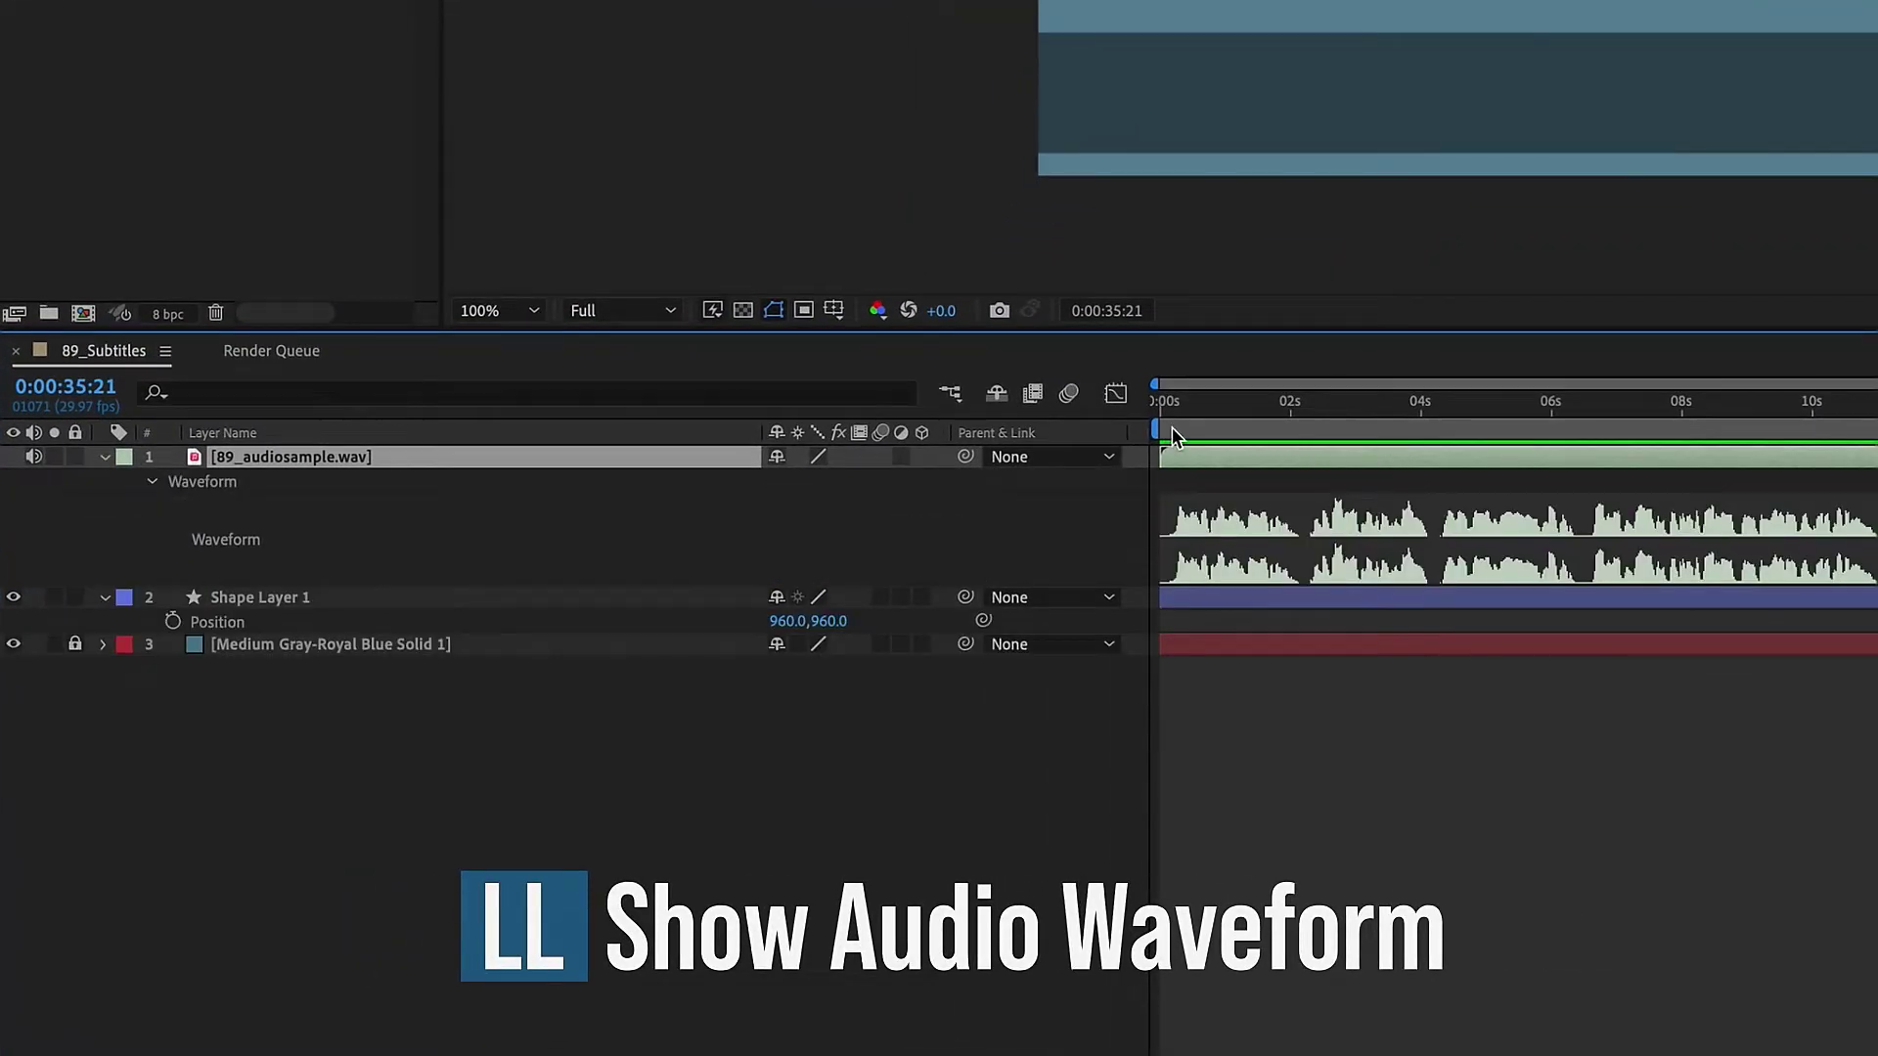
left_click_drag(1170, 424, 1438, 428)
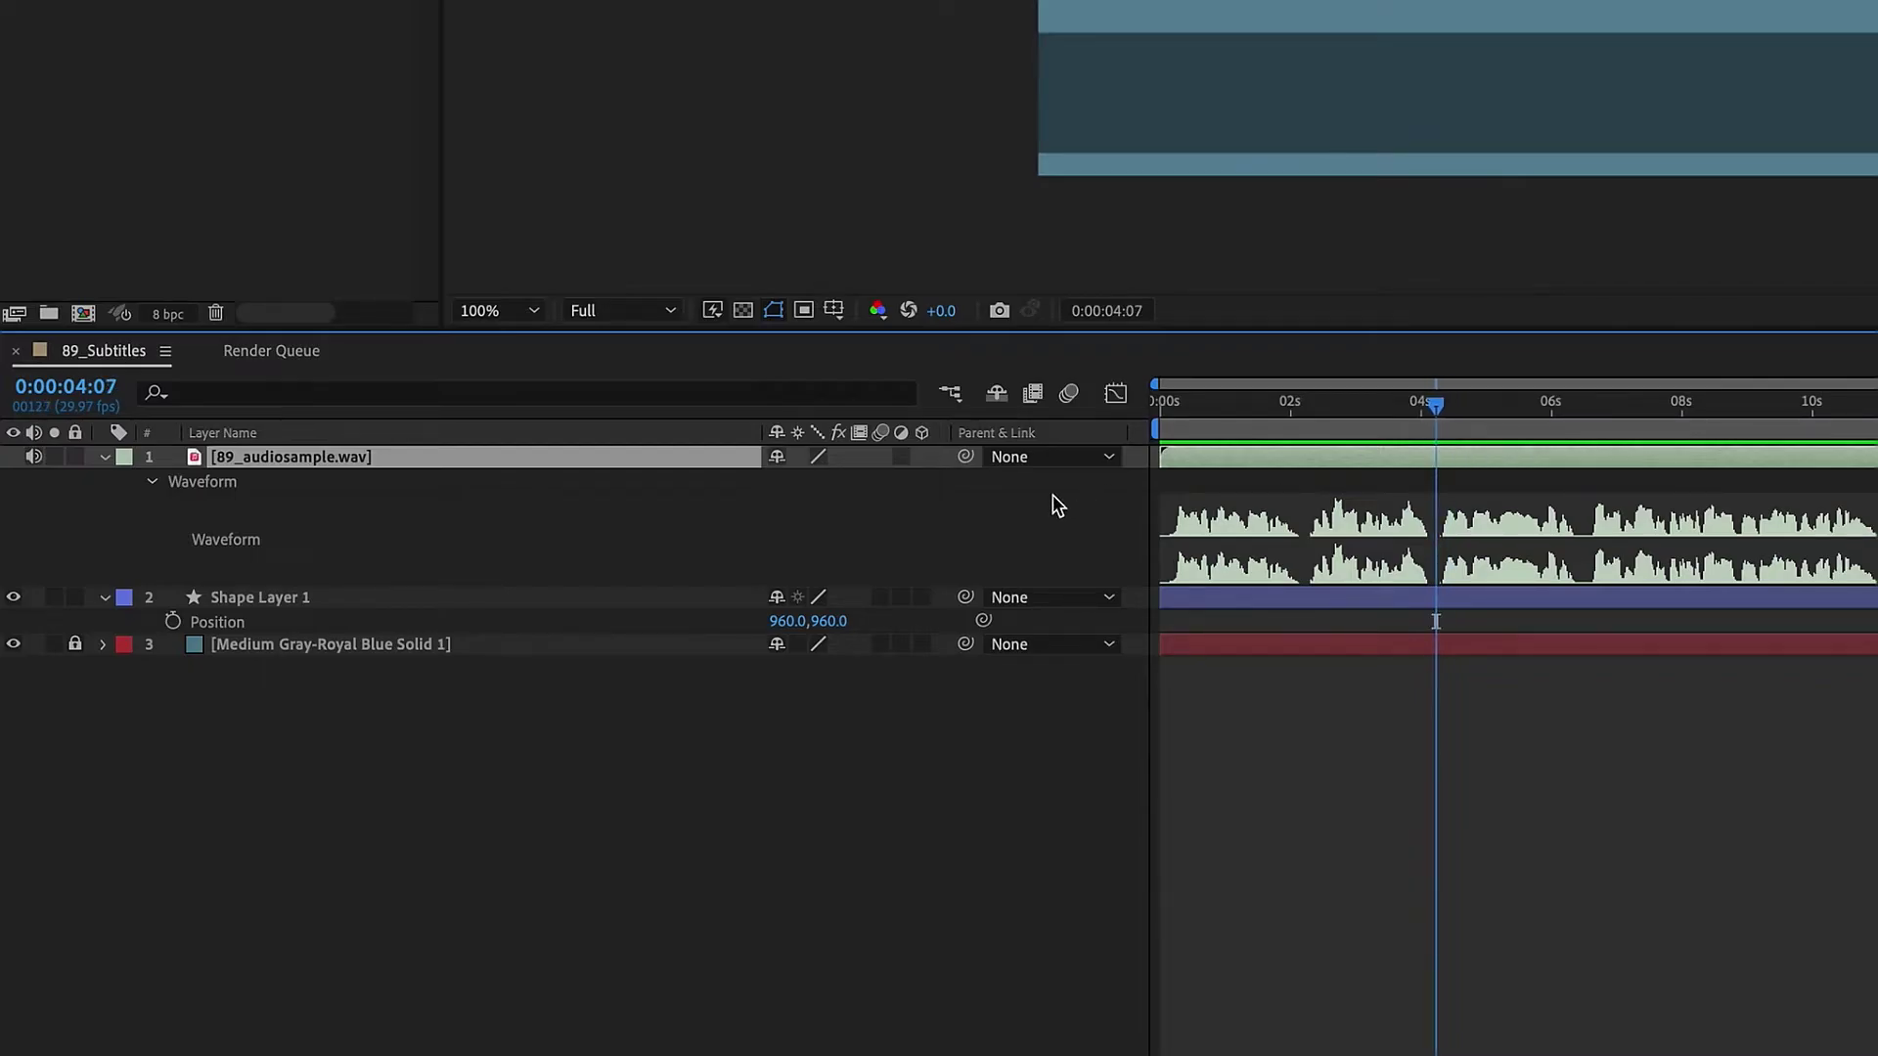
left_click(1170, 423)
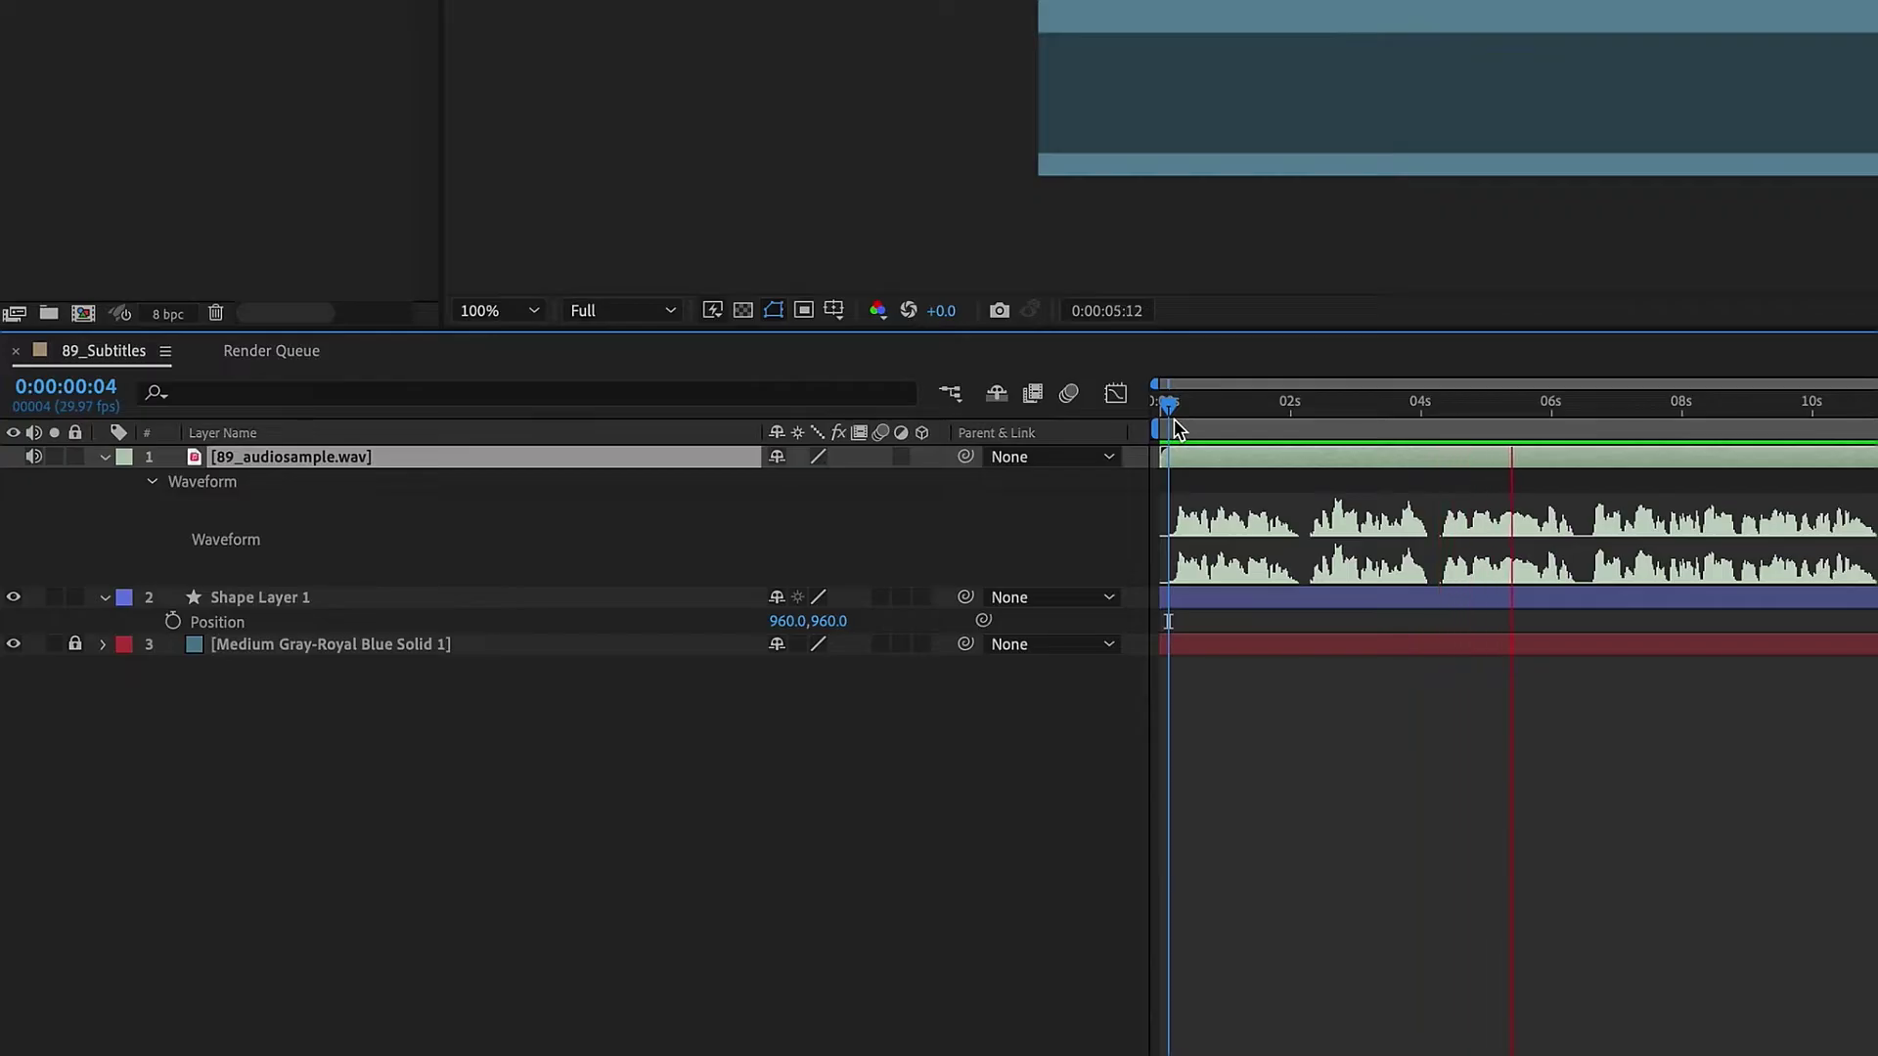
key("space")
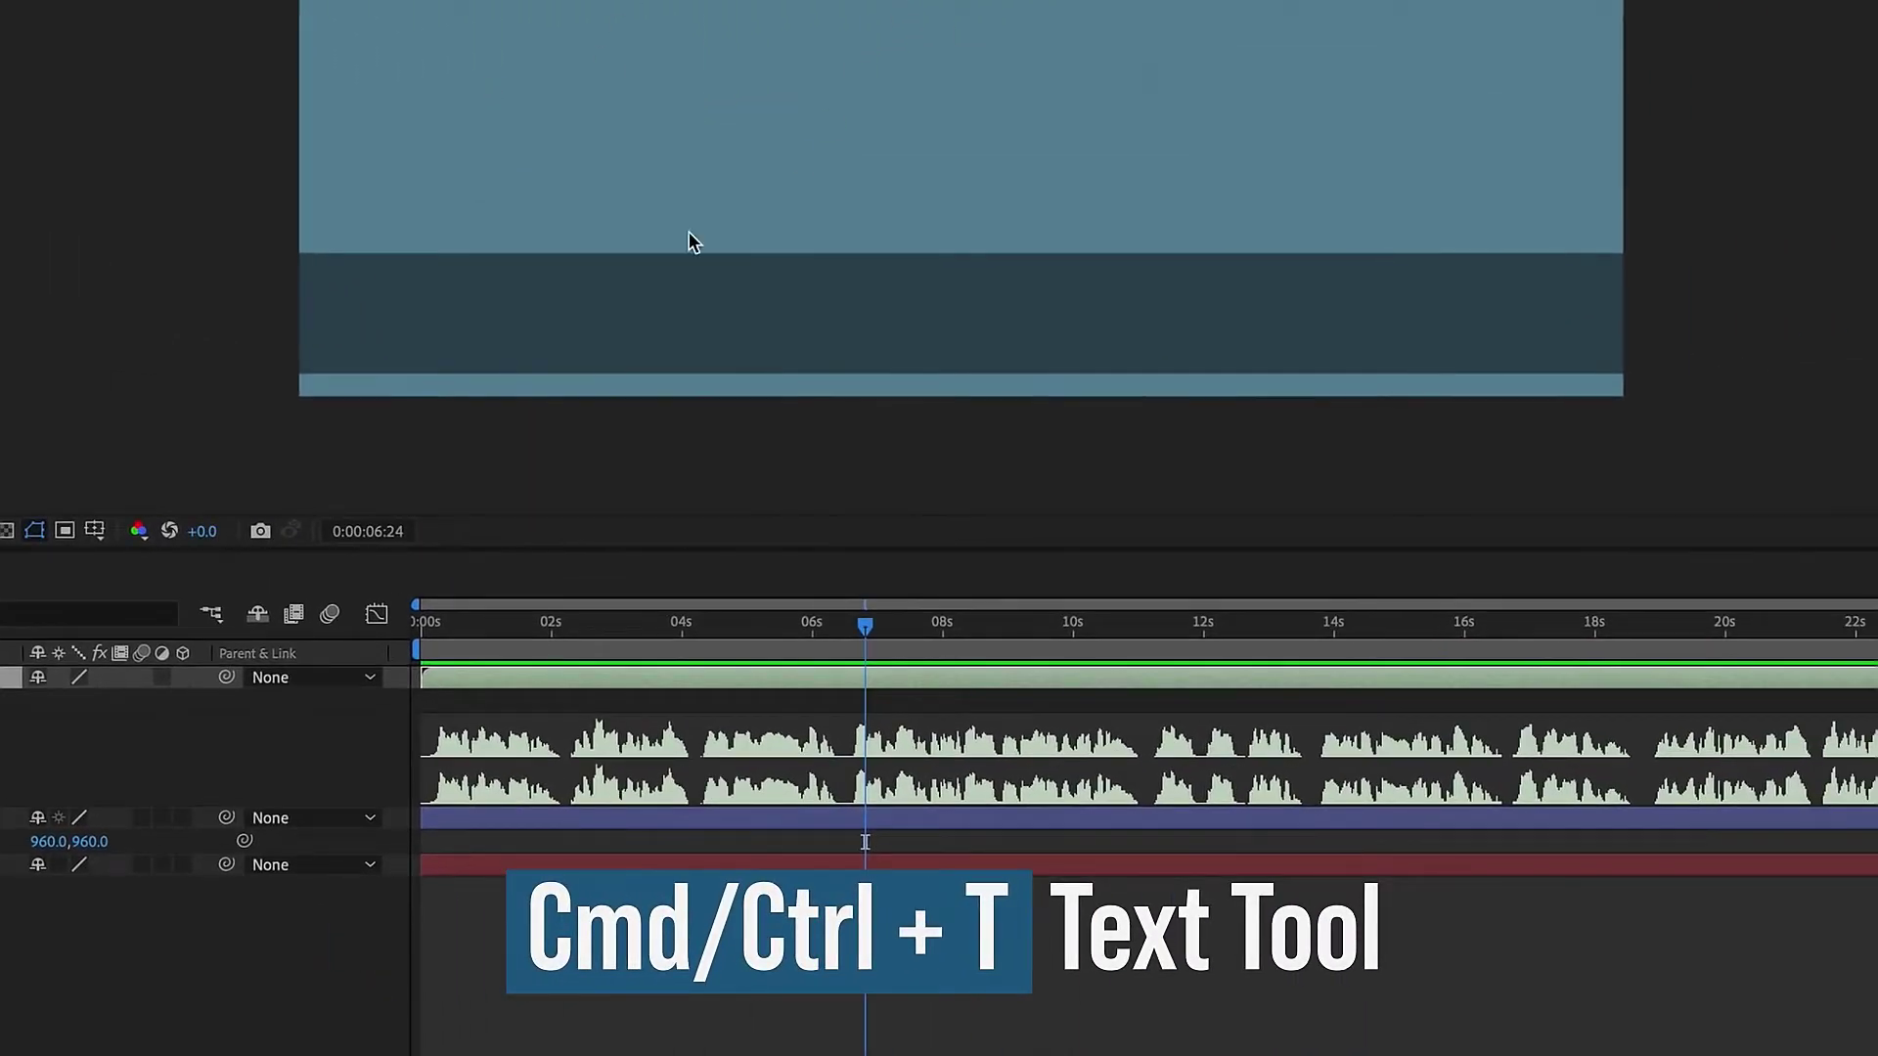
Create a caption text layer over the bottom bar using Arial Regular
key("ctrl+t")
left_click(585, 293)
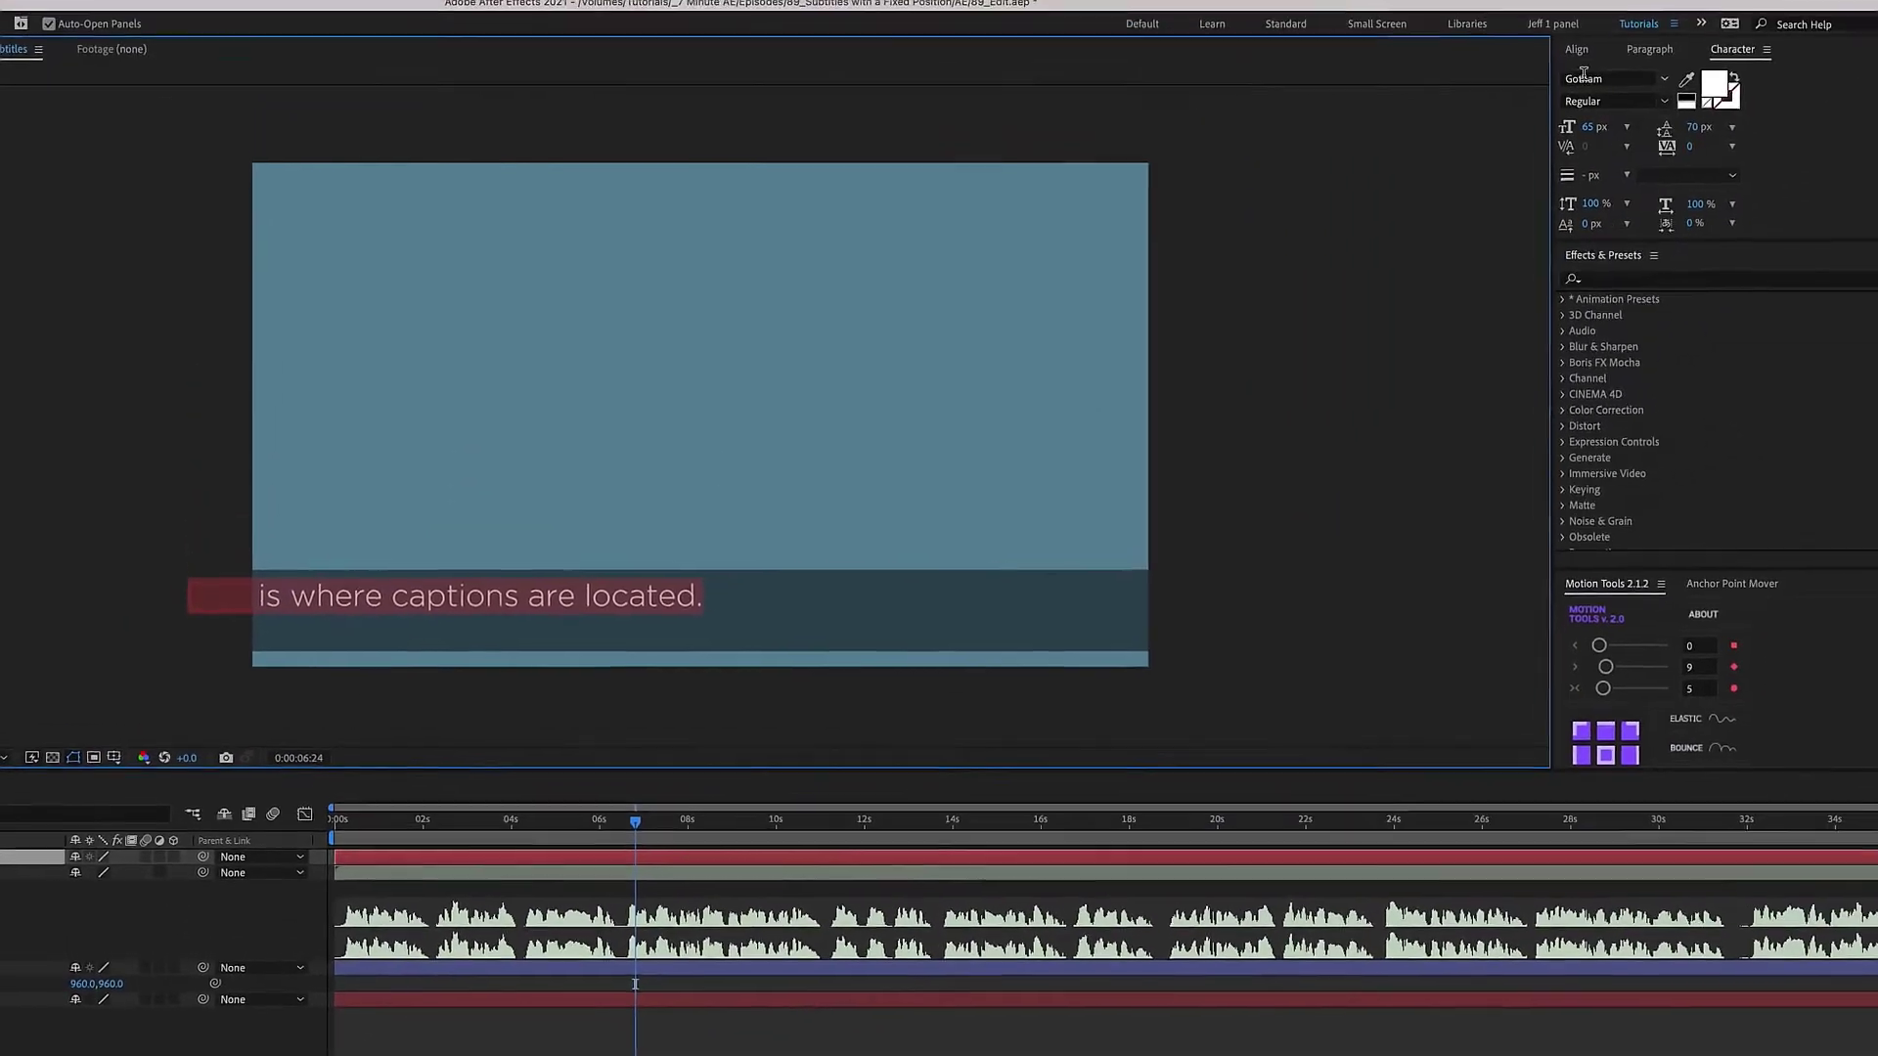
left_click(1562, 98)
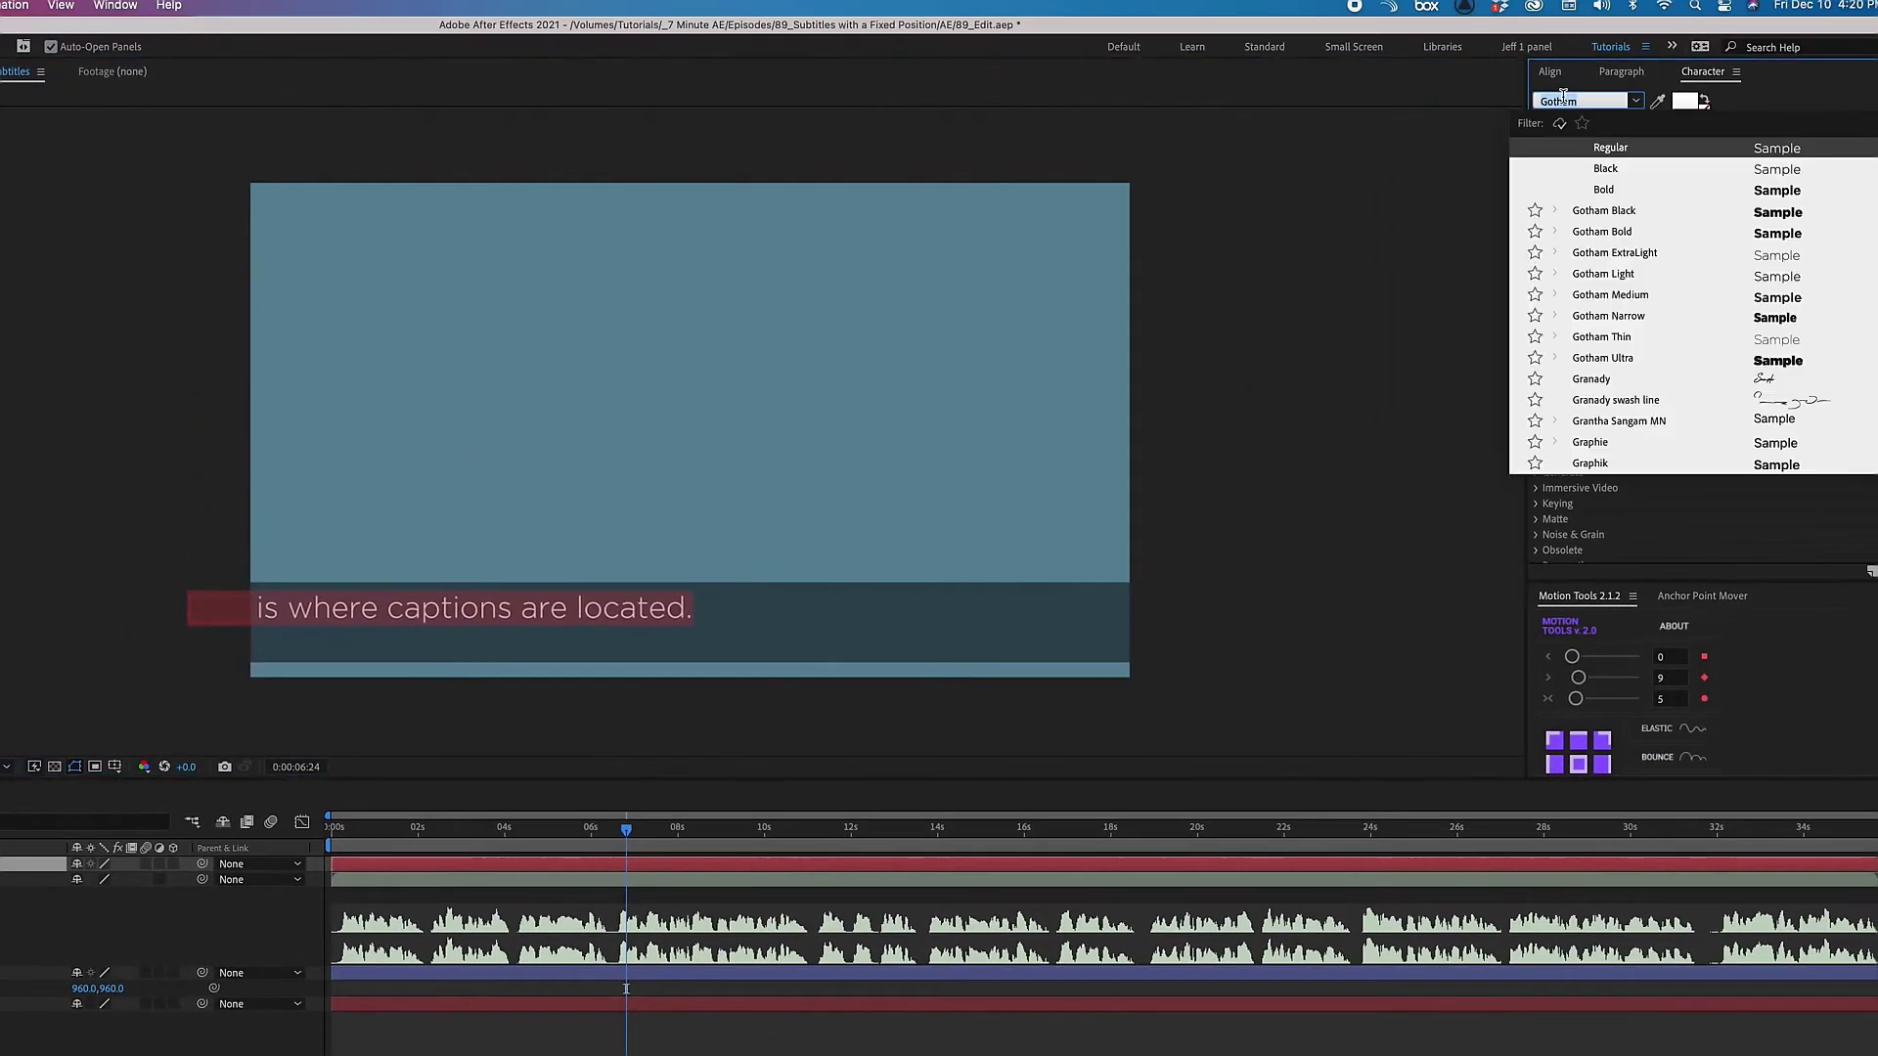
type("arial")
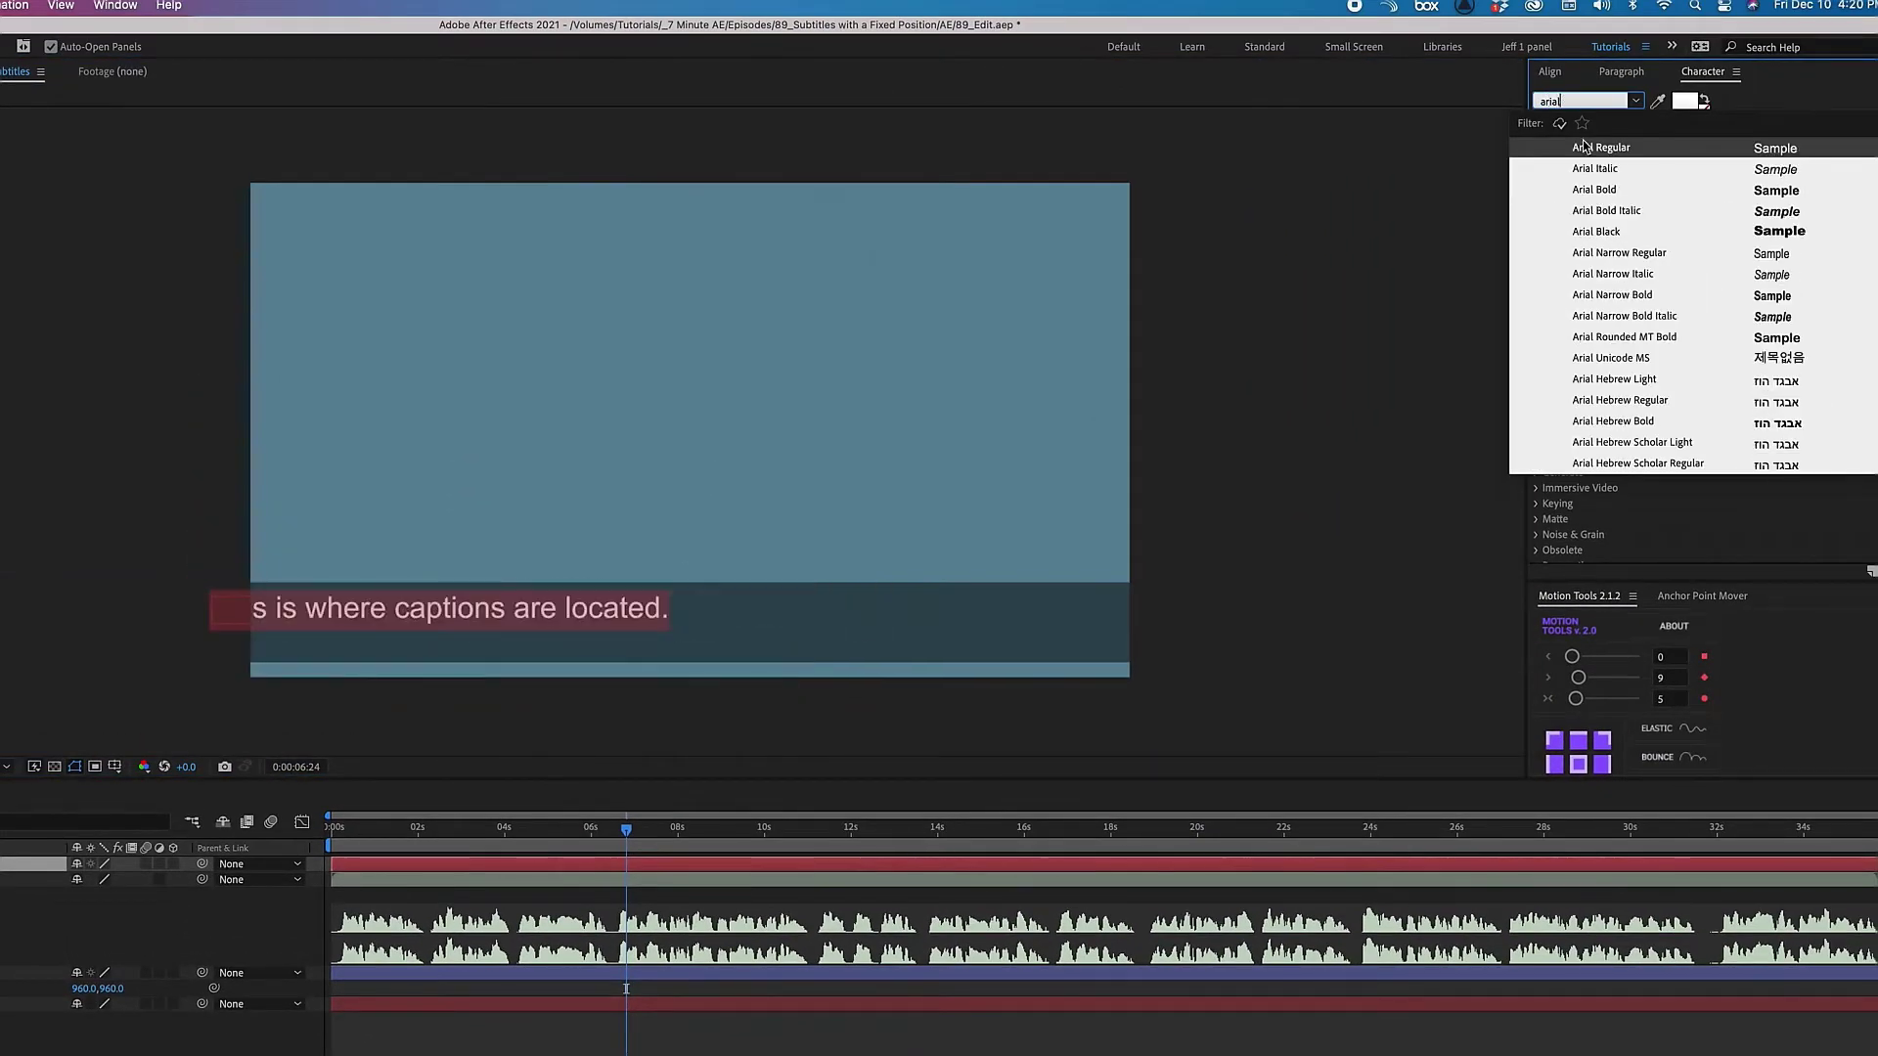
left_click(1611, 150)
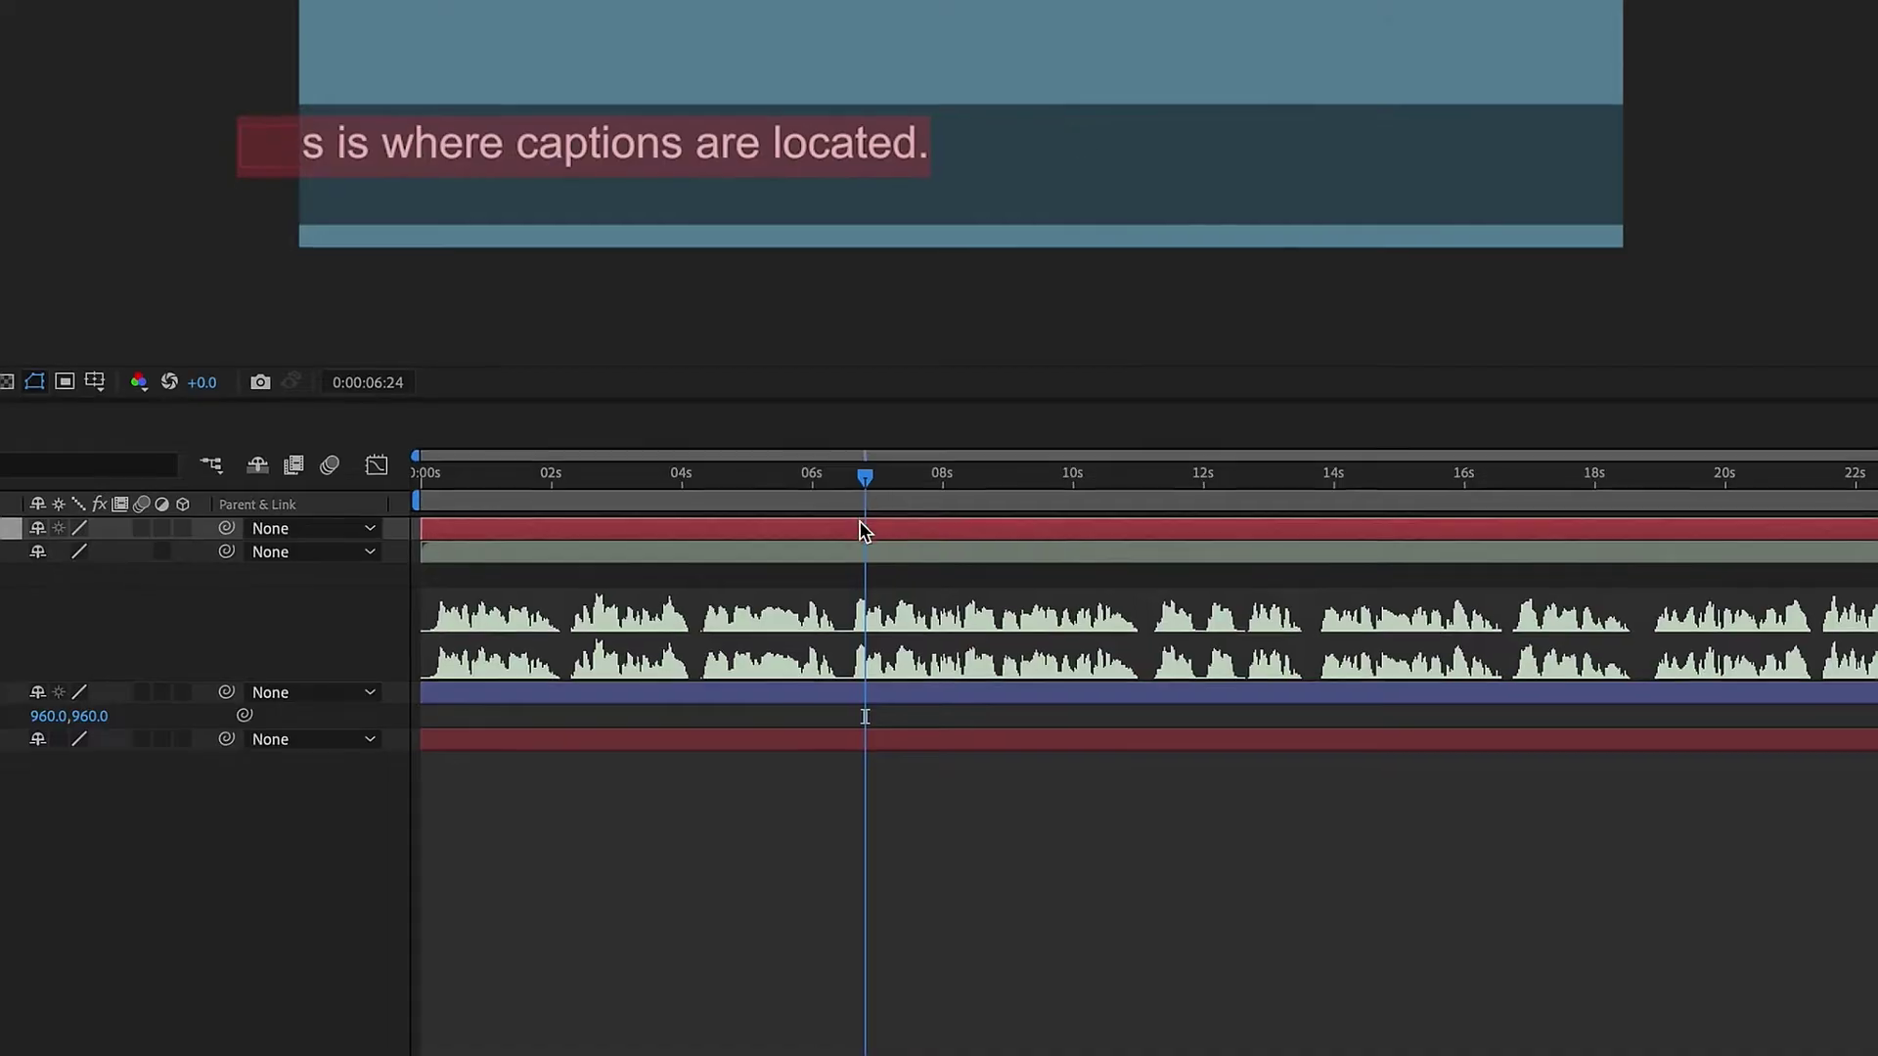
Centre the caption's anchor point on its text and set its Position to 960,960
right_click(859, 528)
mouse_move(960, 507)
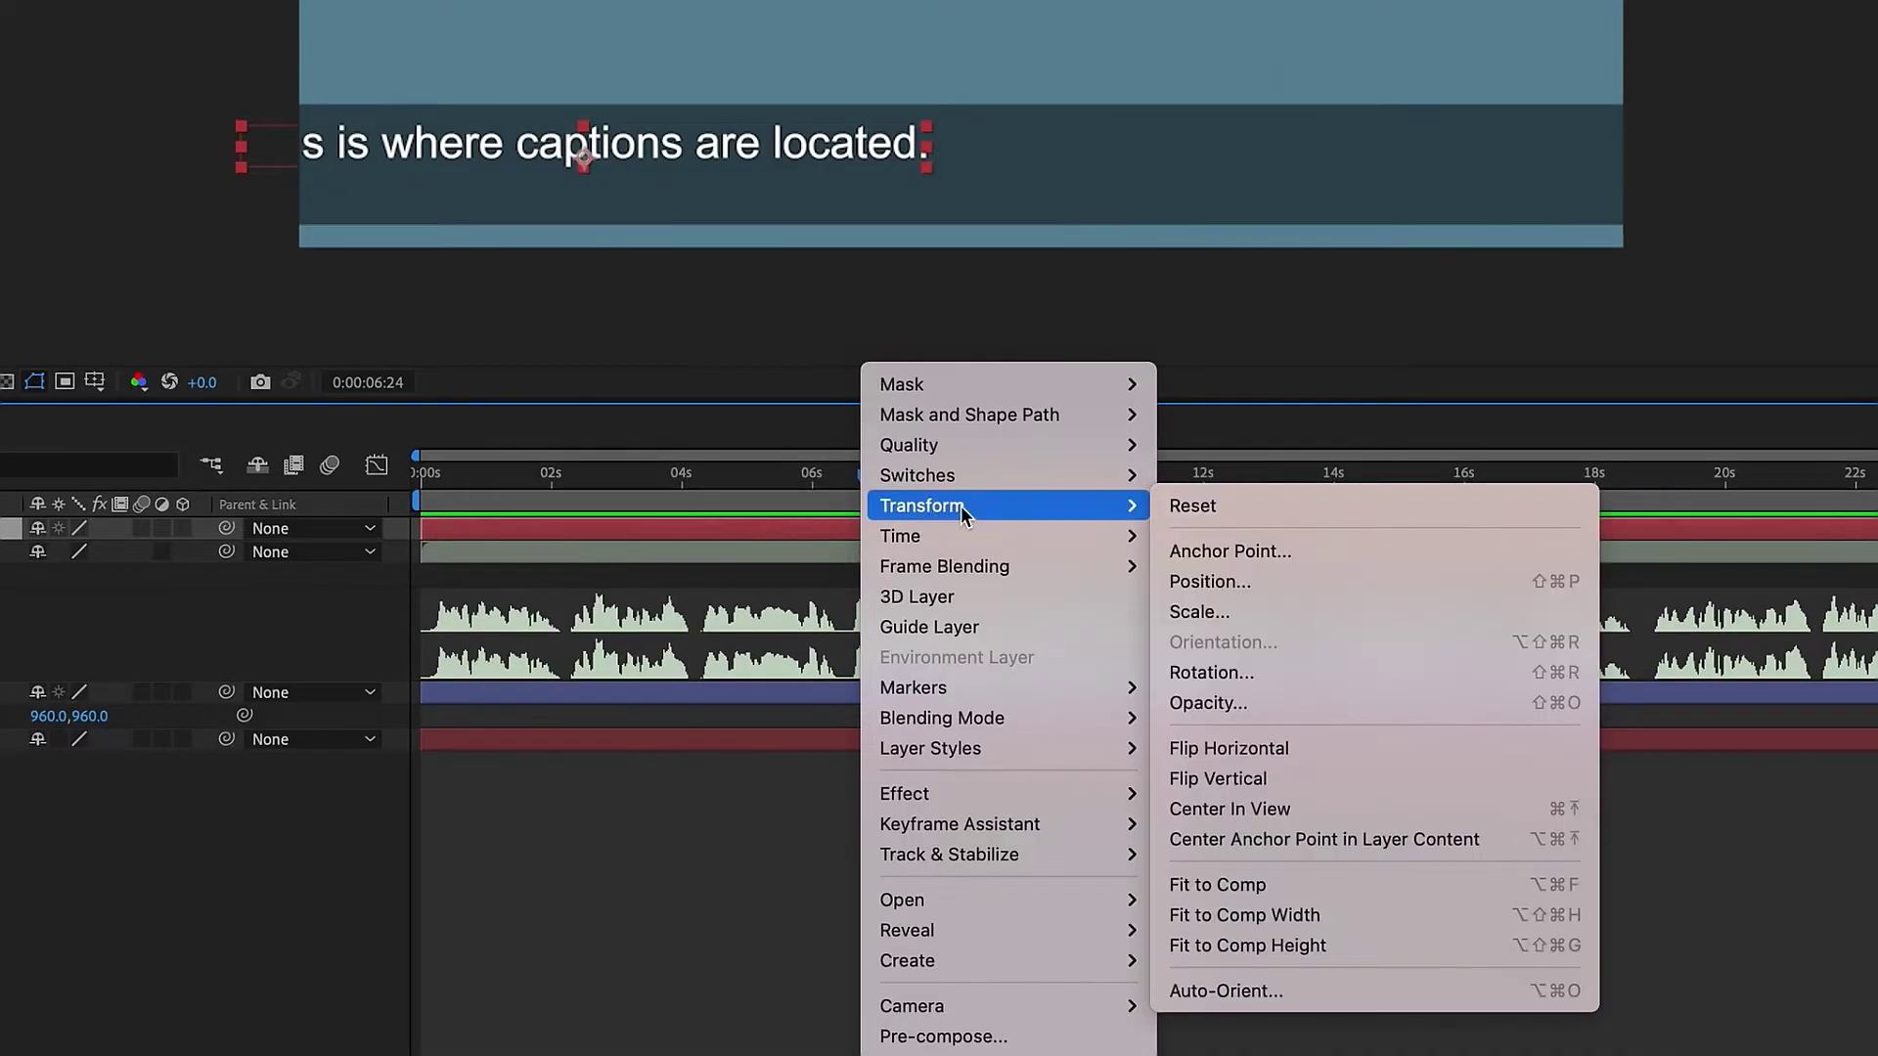
left_click(1210, 841)
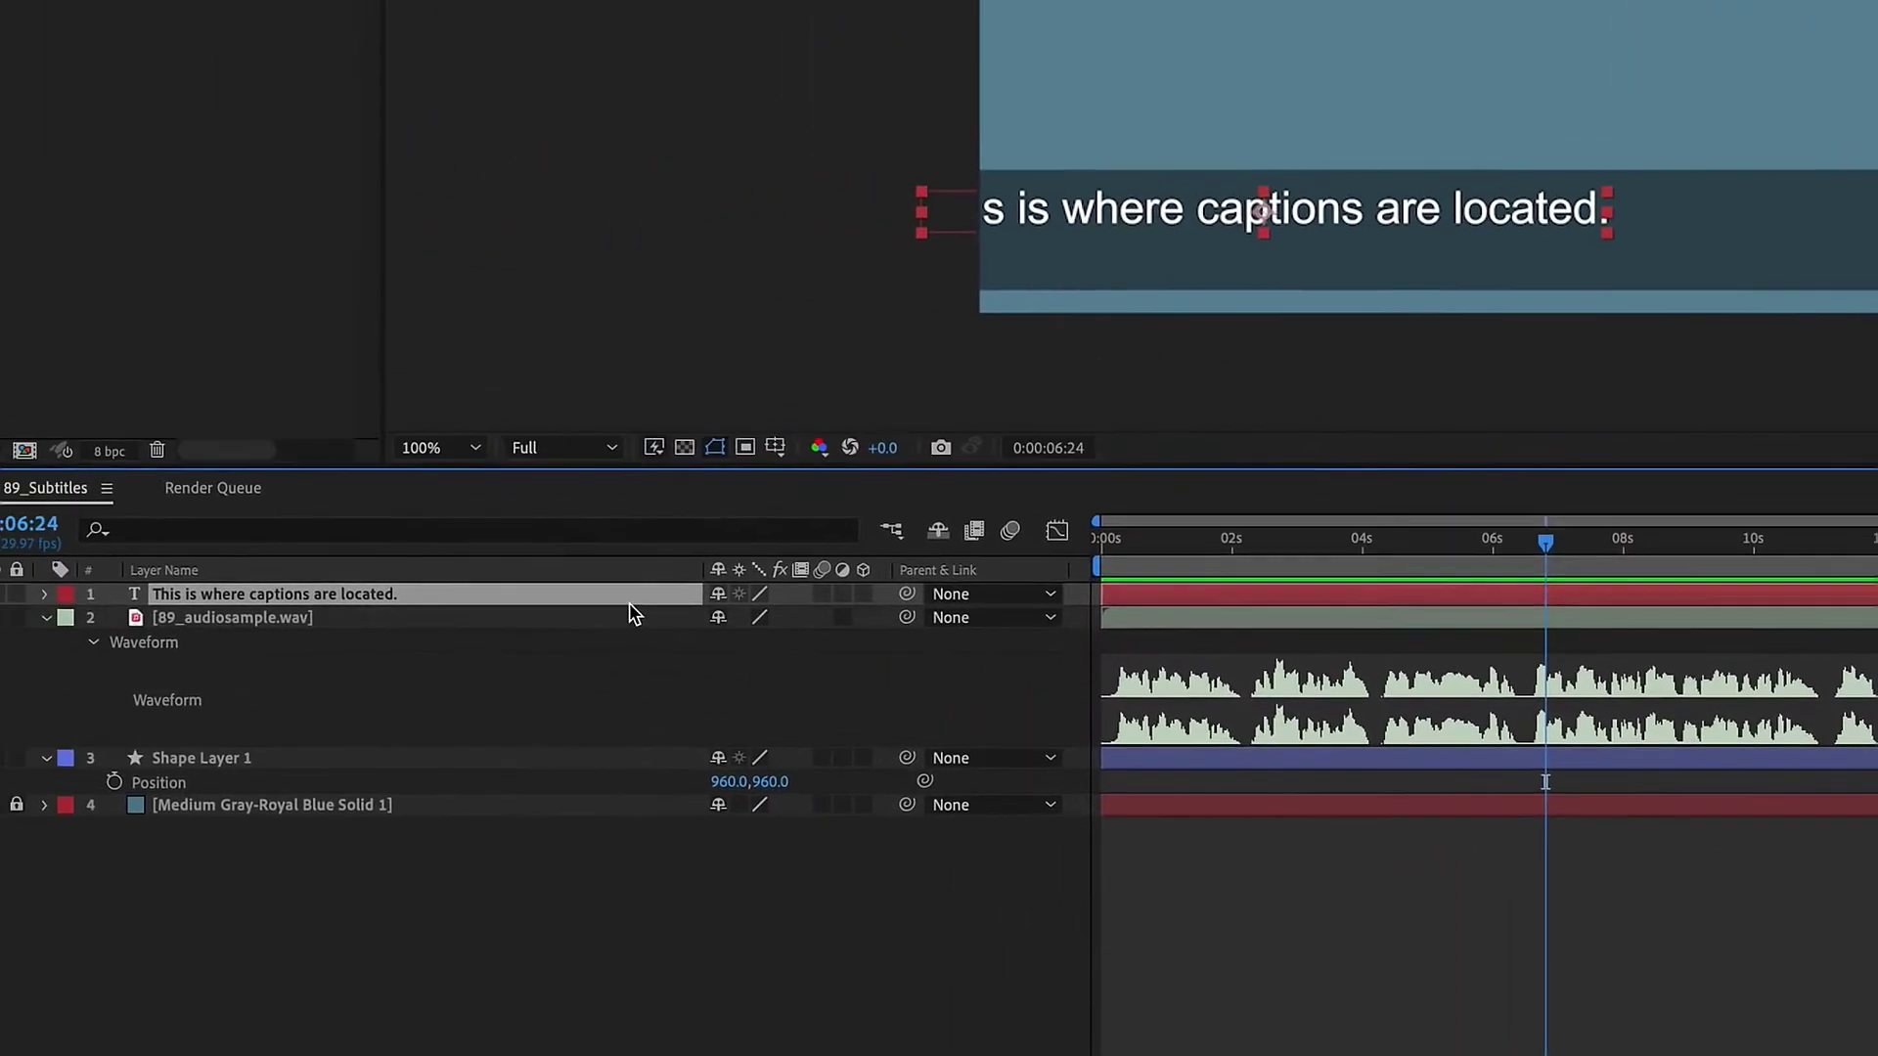
key("p")
left_click(306, 577)
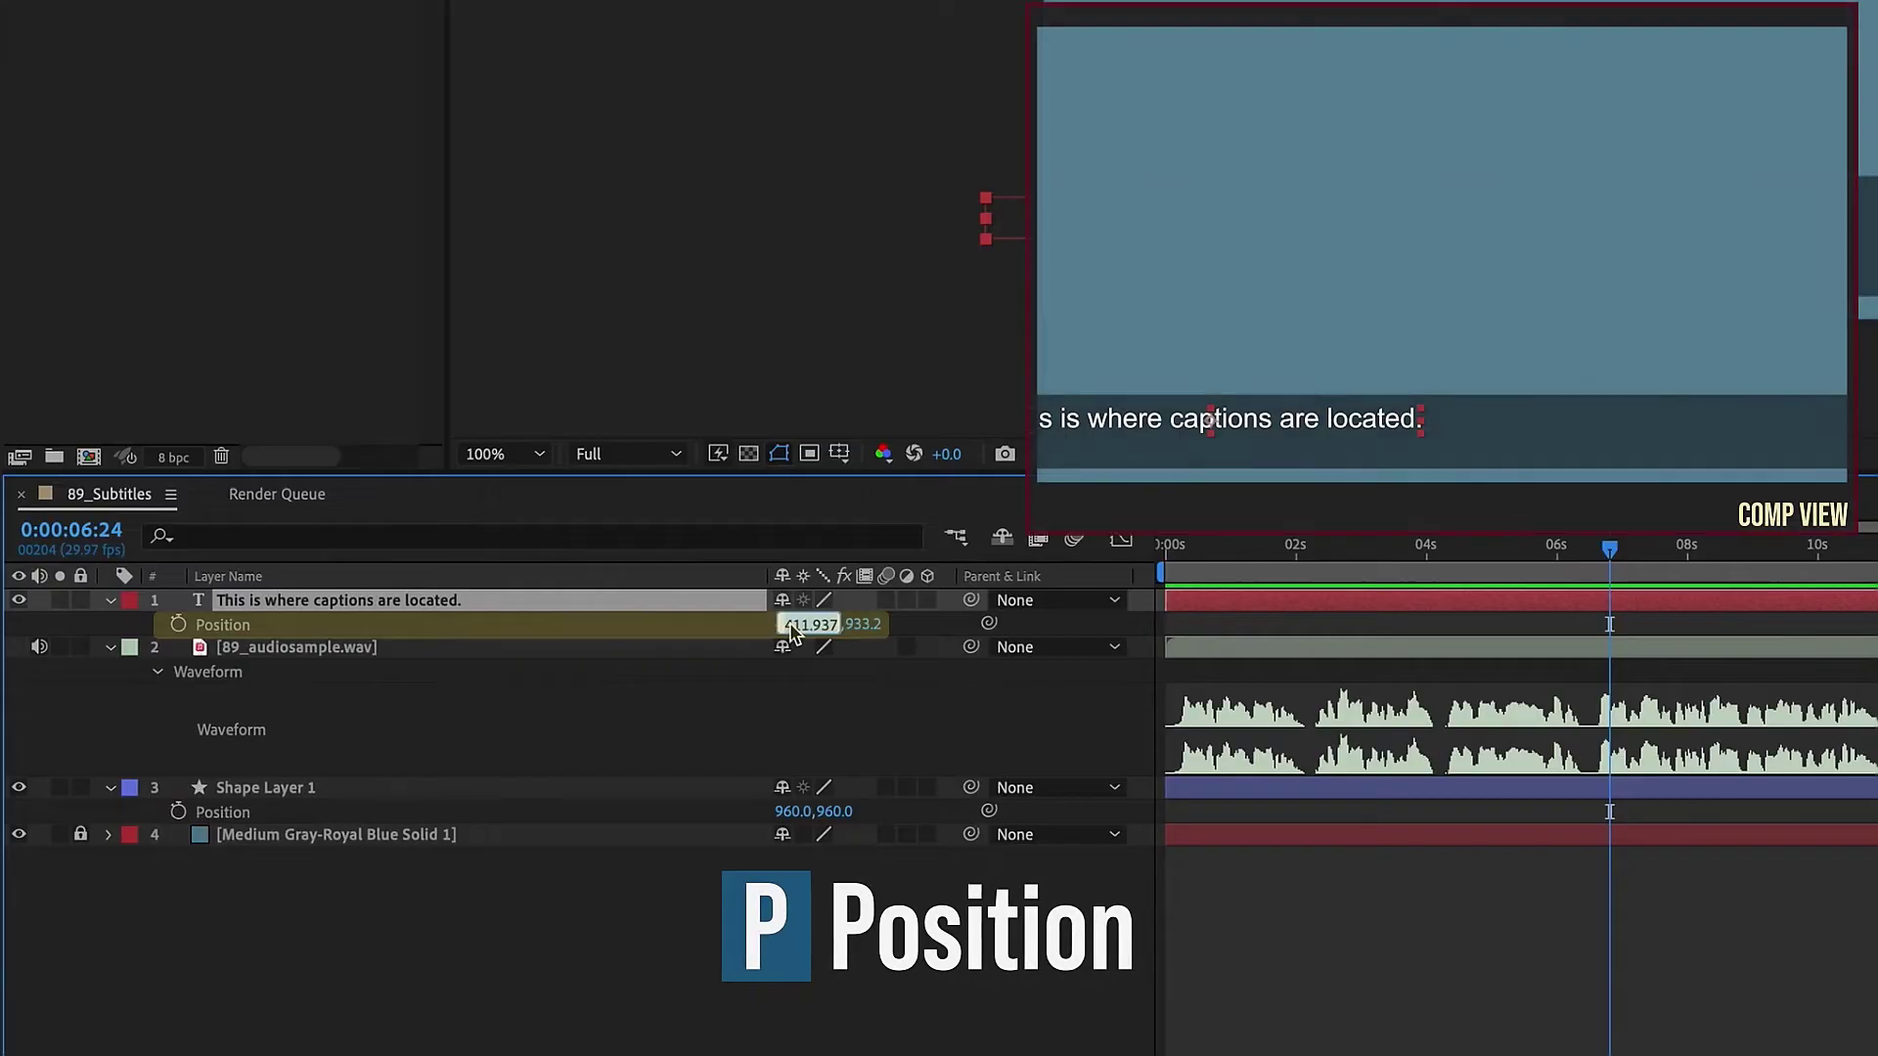
type("960")
left_click(853, 626)
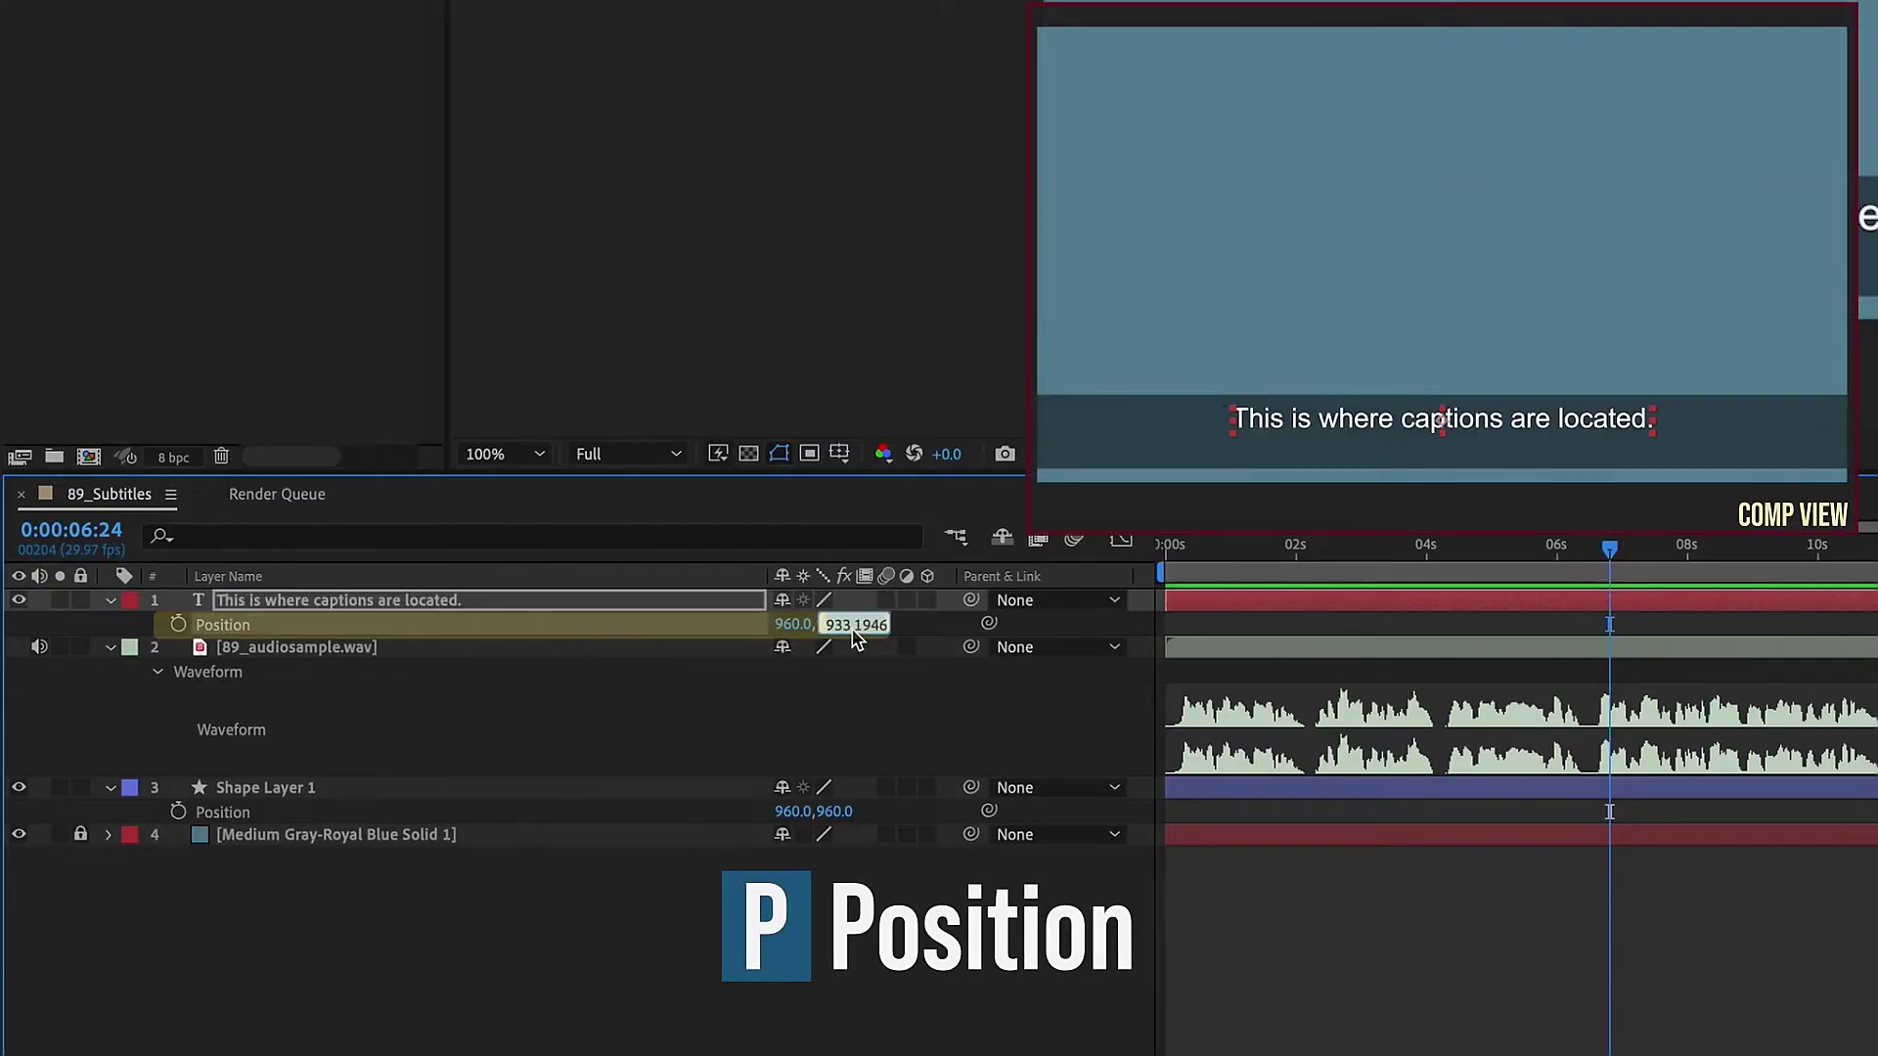
type("960")
left_click(333, 787)
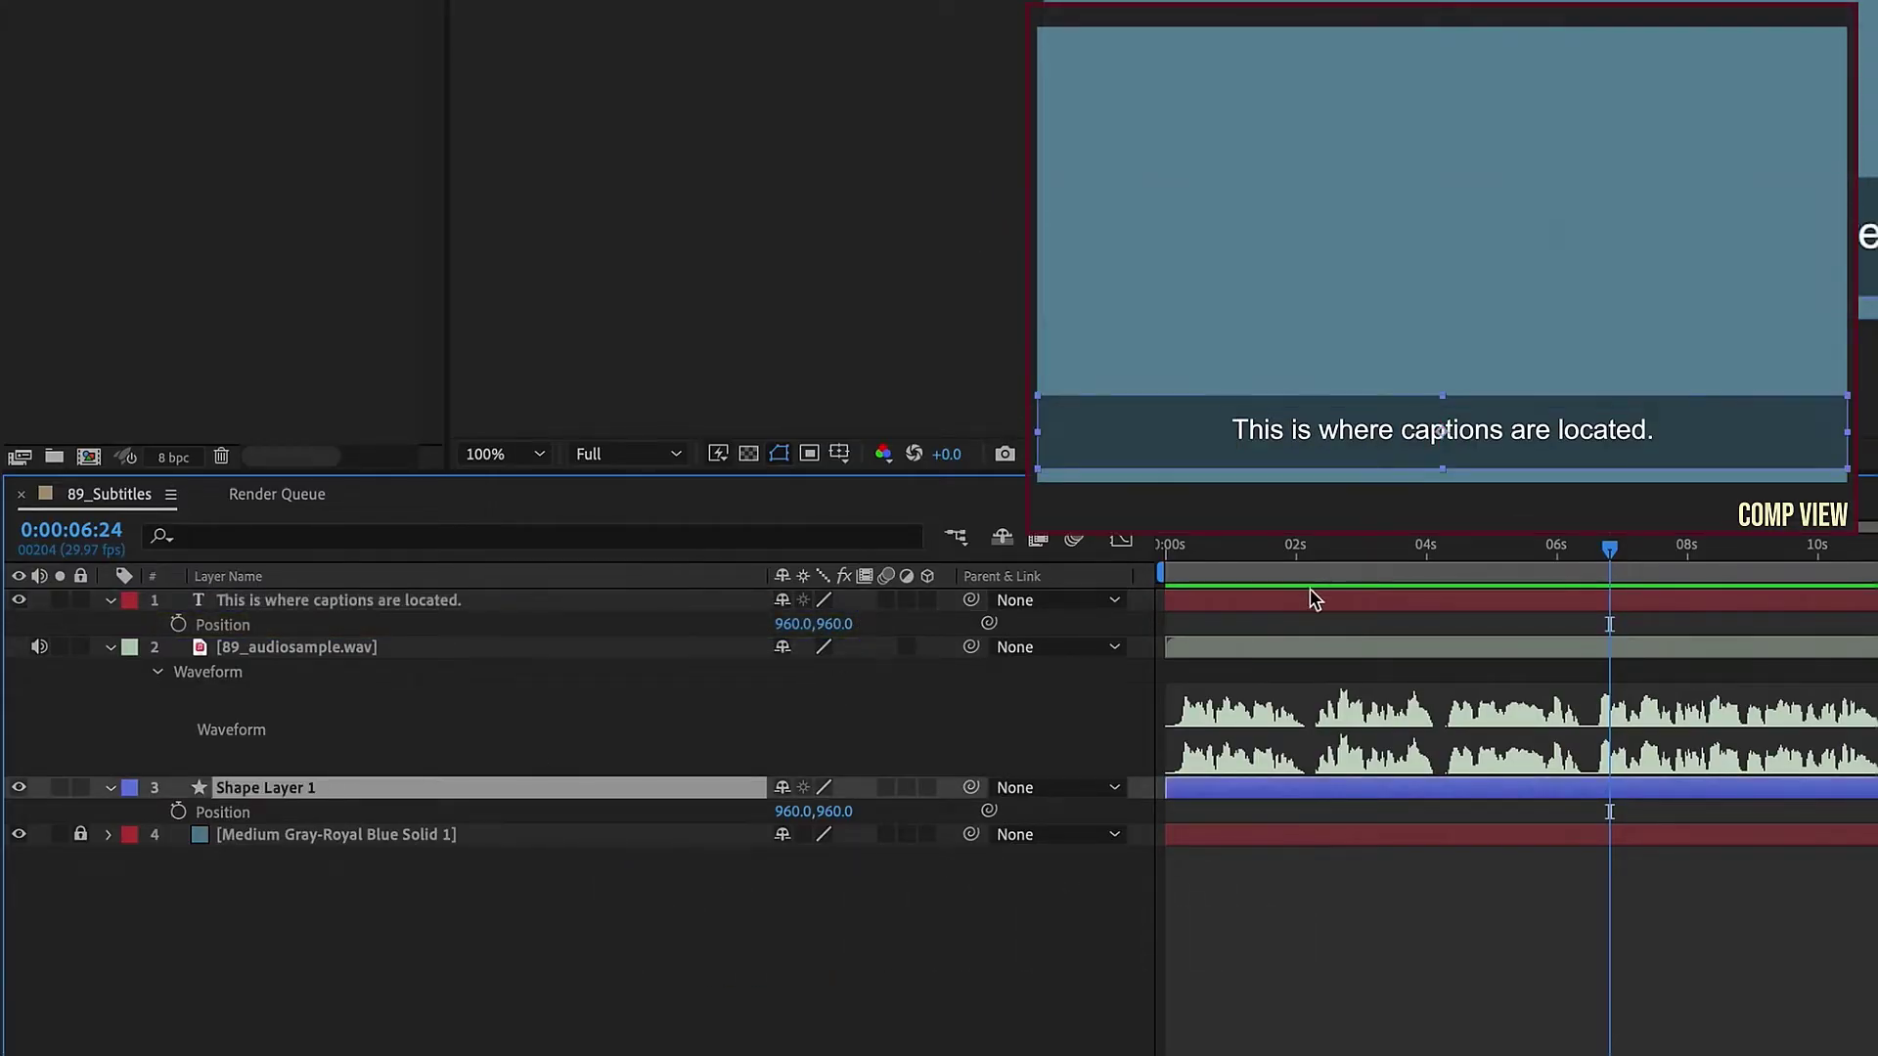
key("Home")
left_click(1195, 599)
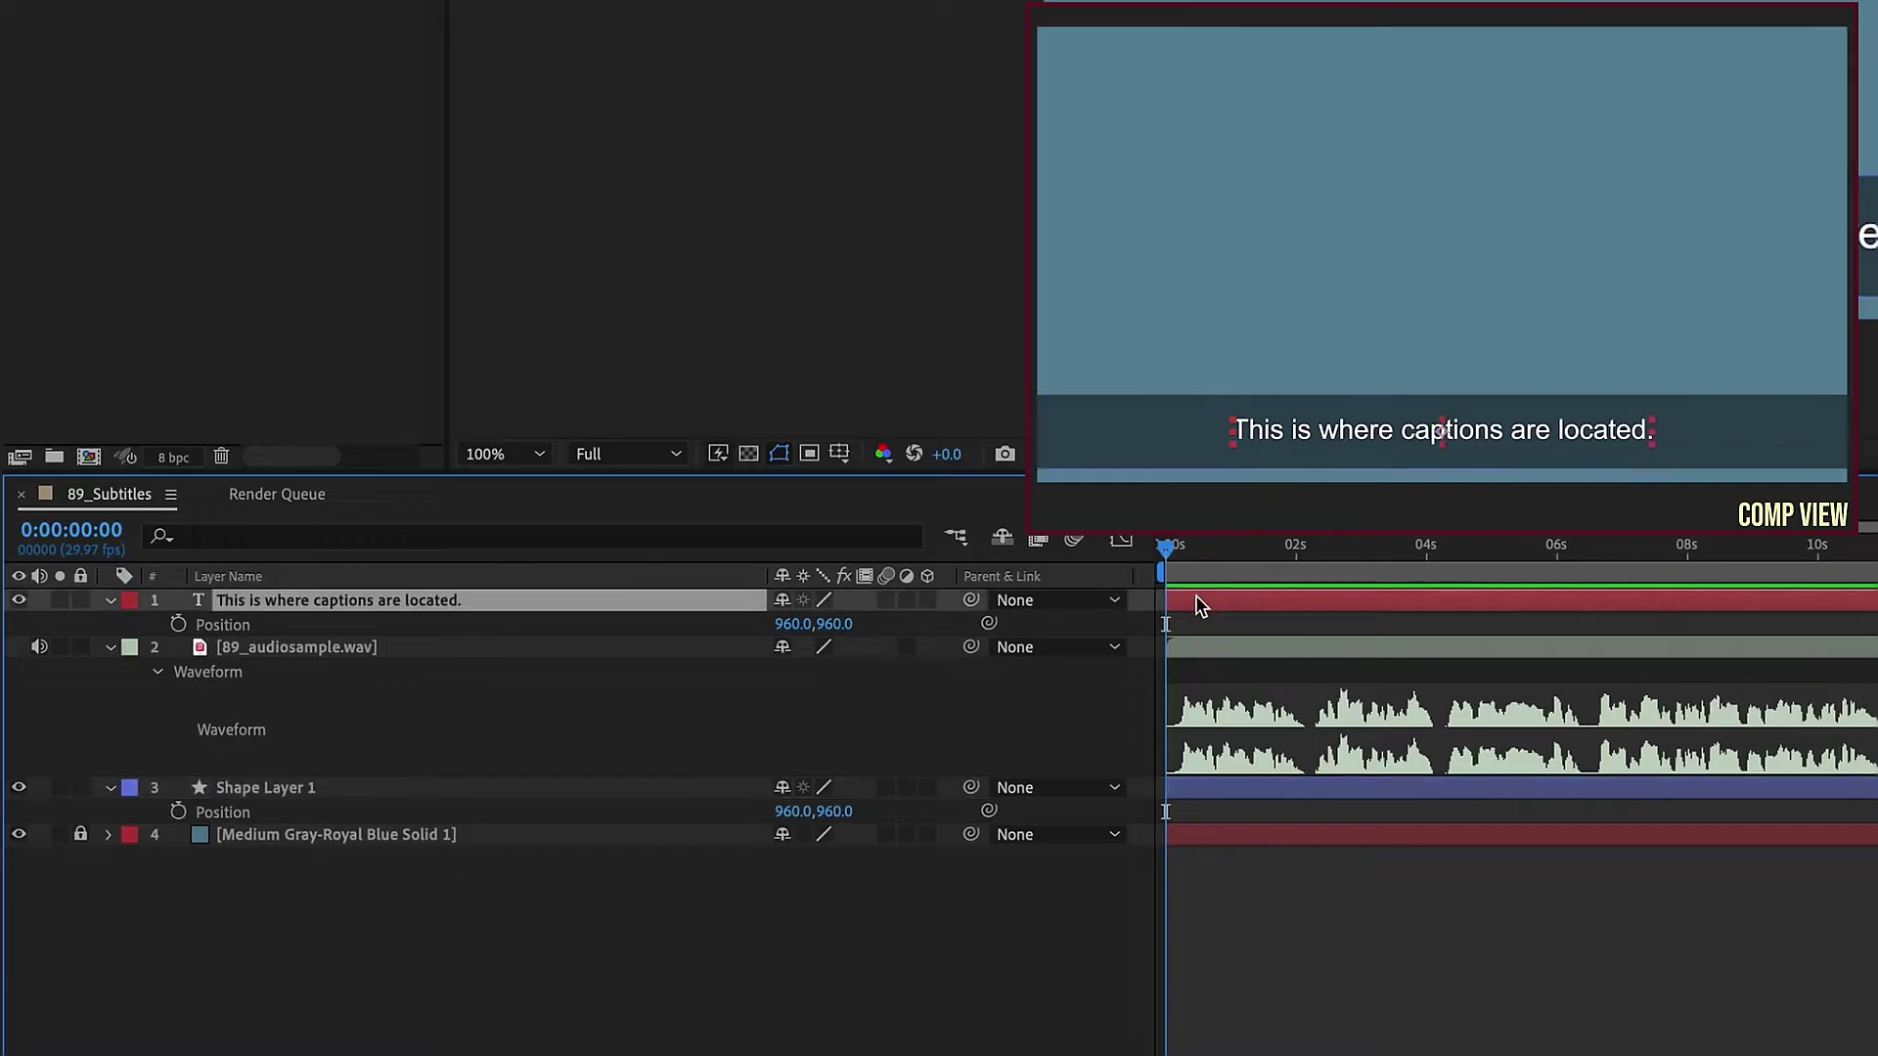
Give Position the expression value,[960,960] and verify dragging no longer moves the caption
left_click(179, 627, "alt")
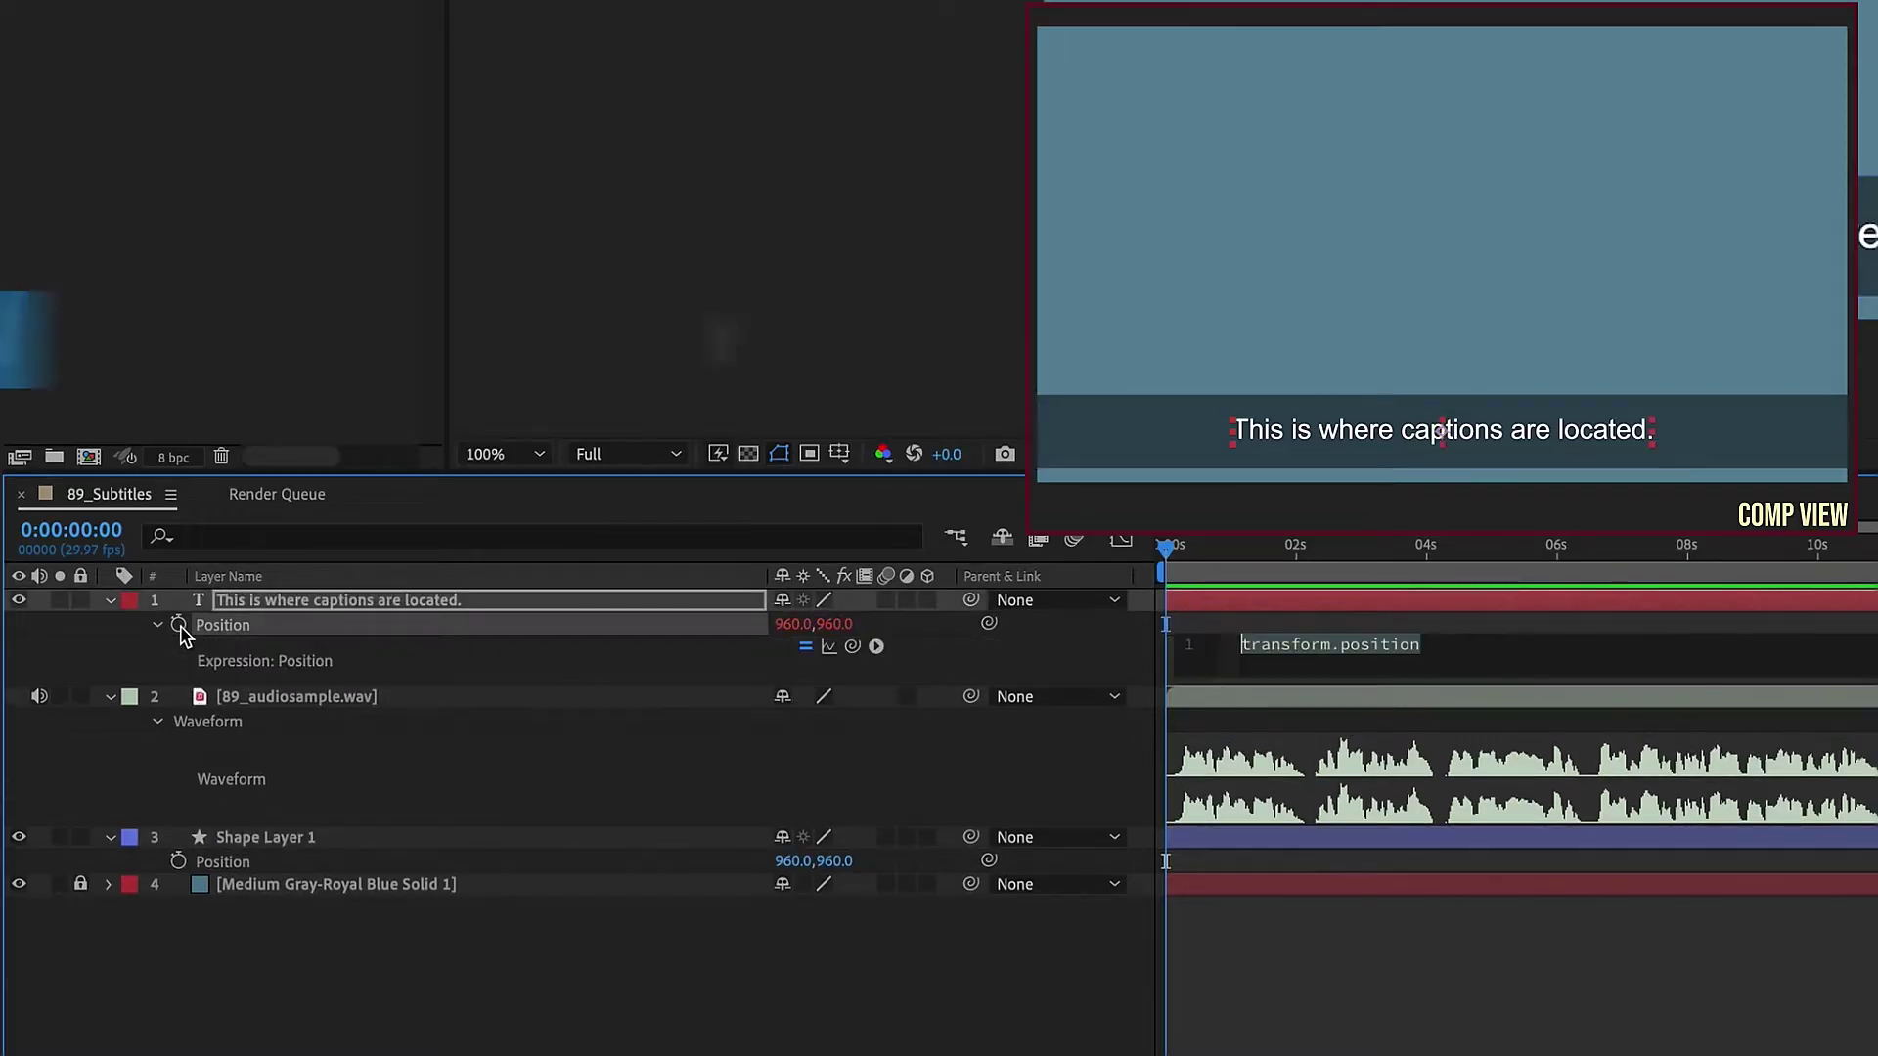
type("value,")
type("[960")
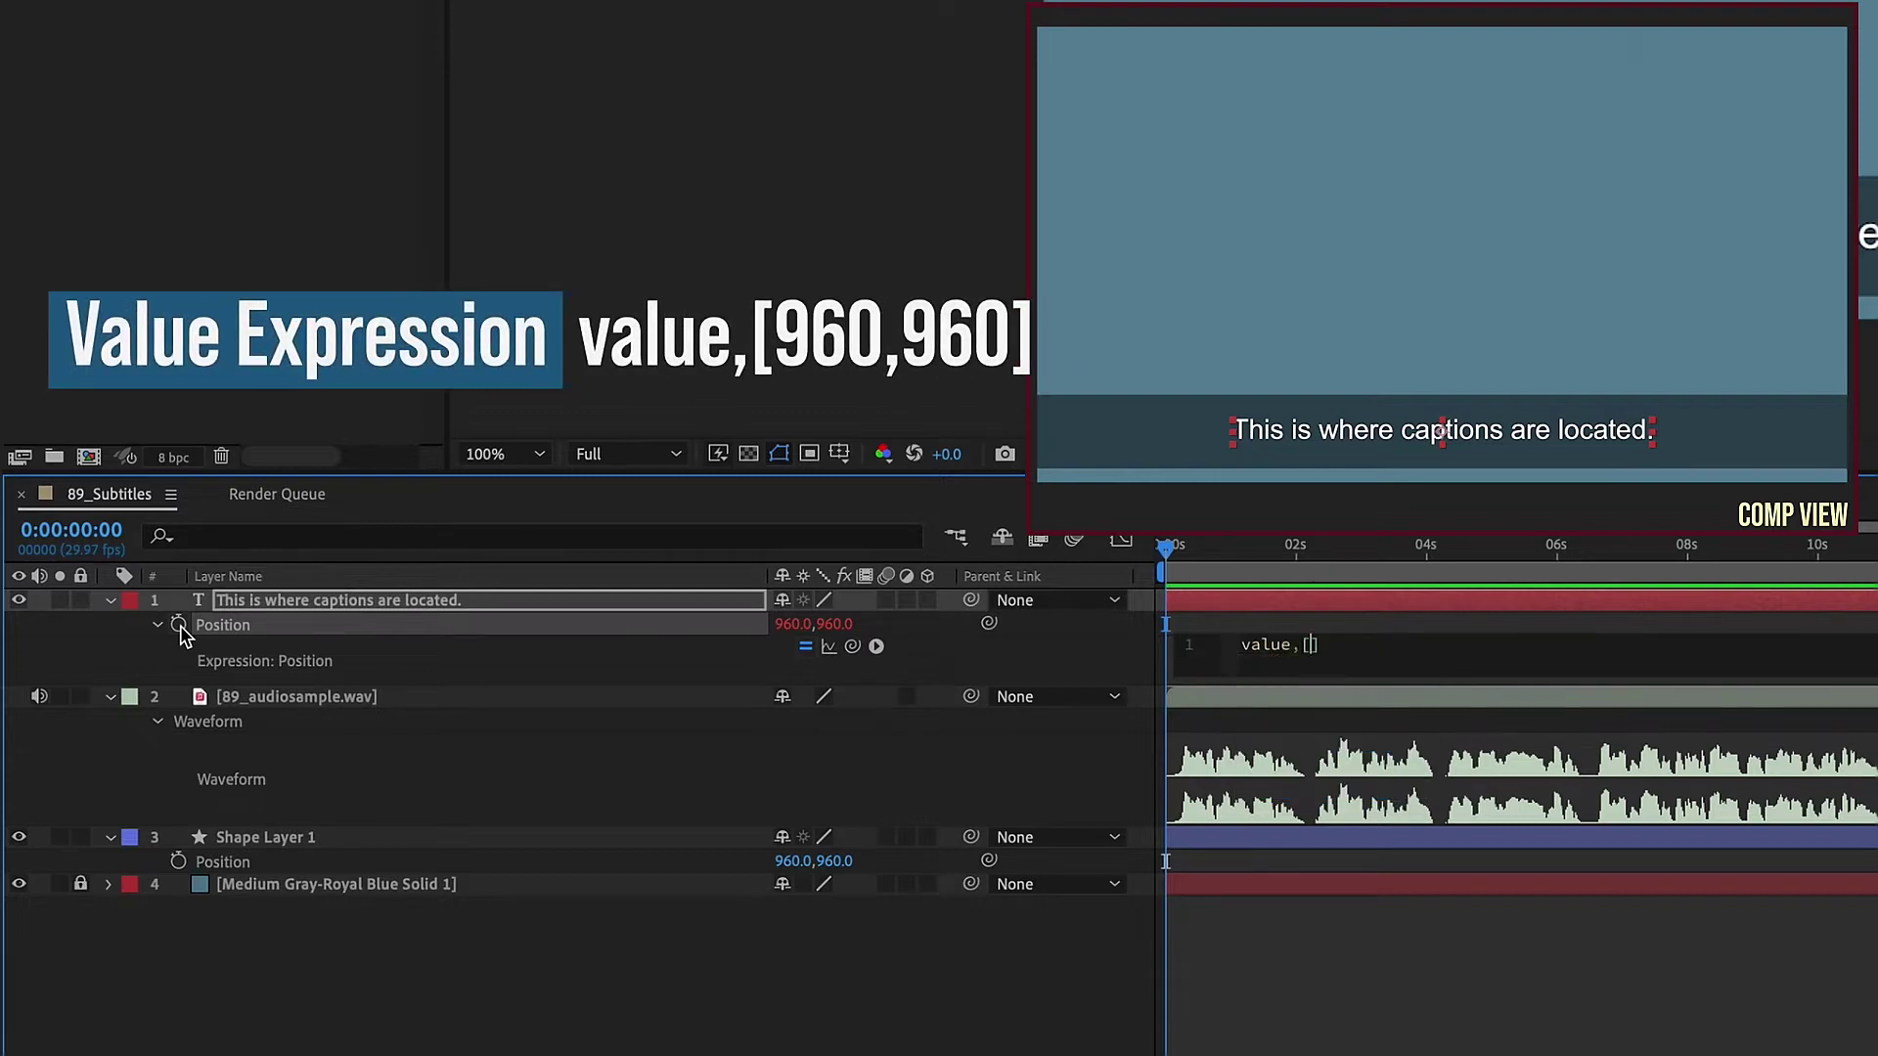
type(",960")
left_click(1375, 599)
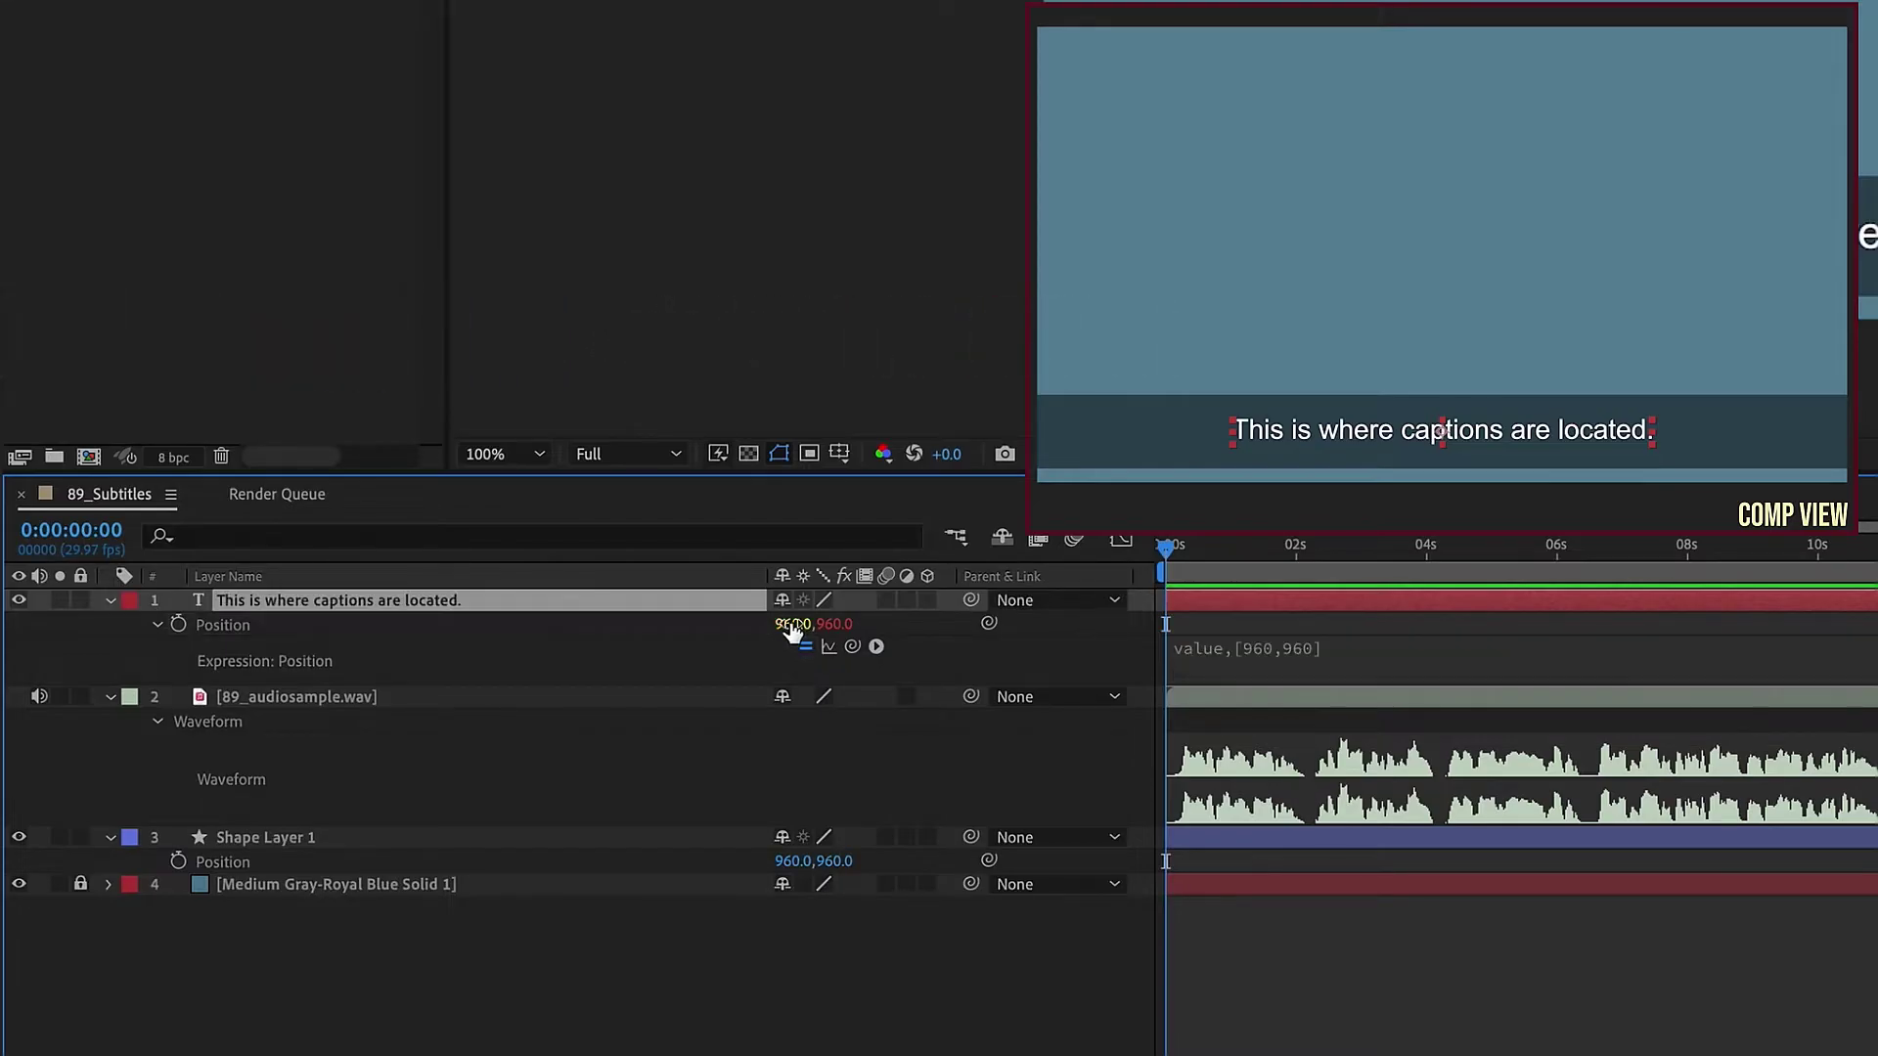
left_click_drag(792, 630, 865, 622)
left_click(654, 606)
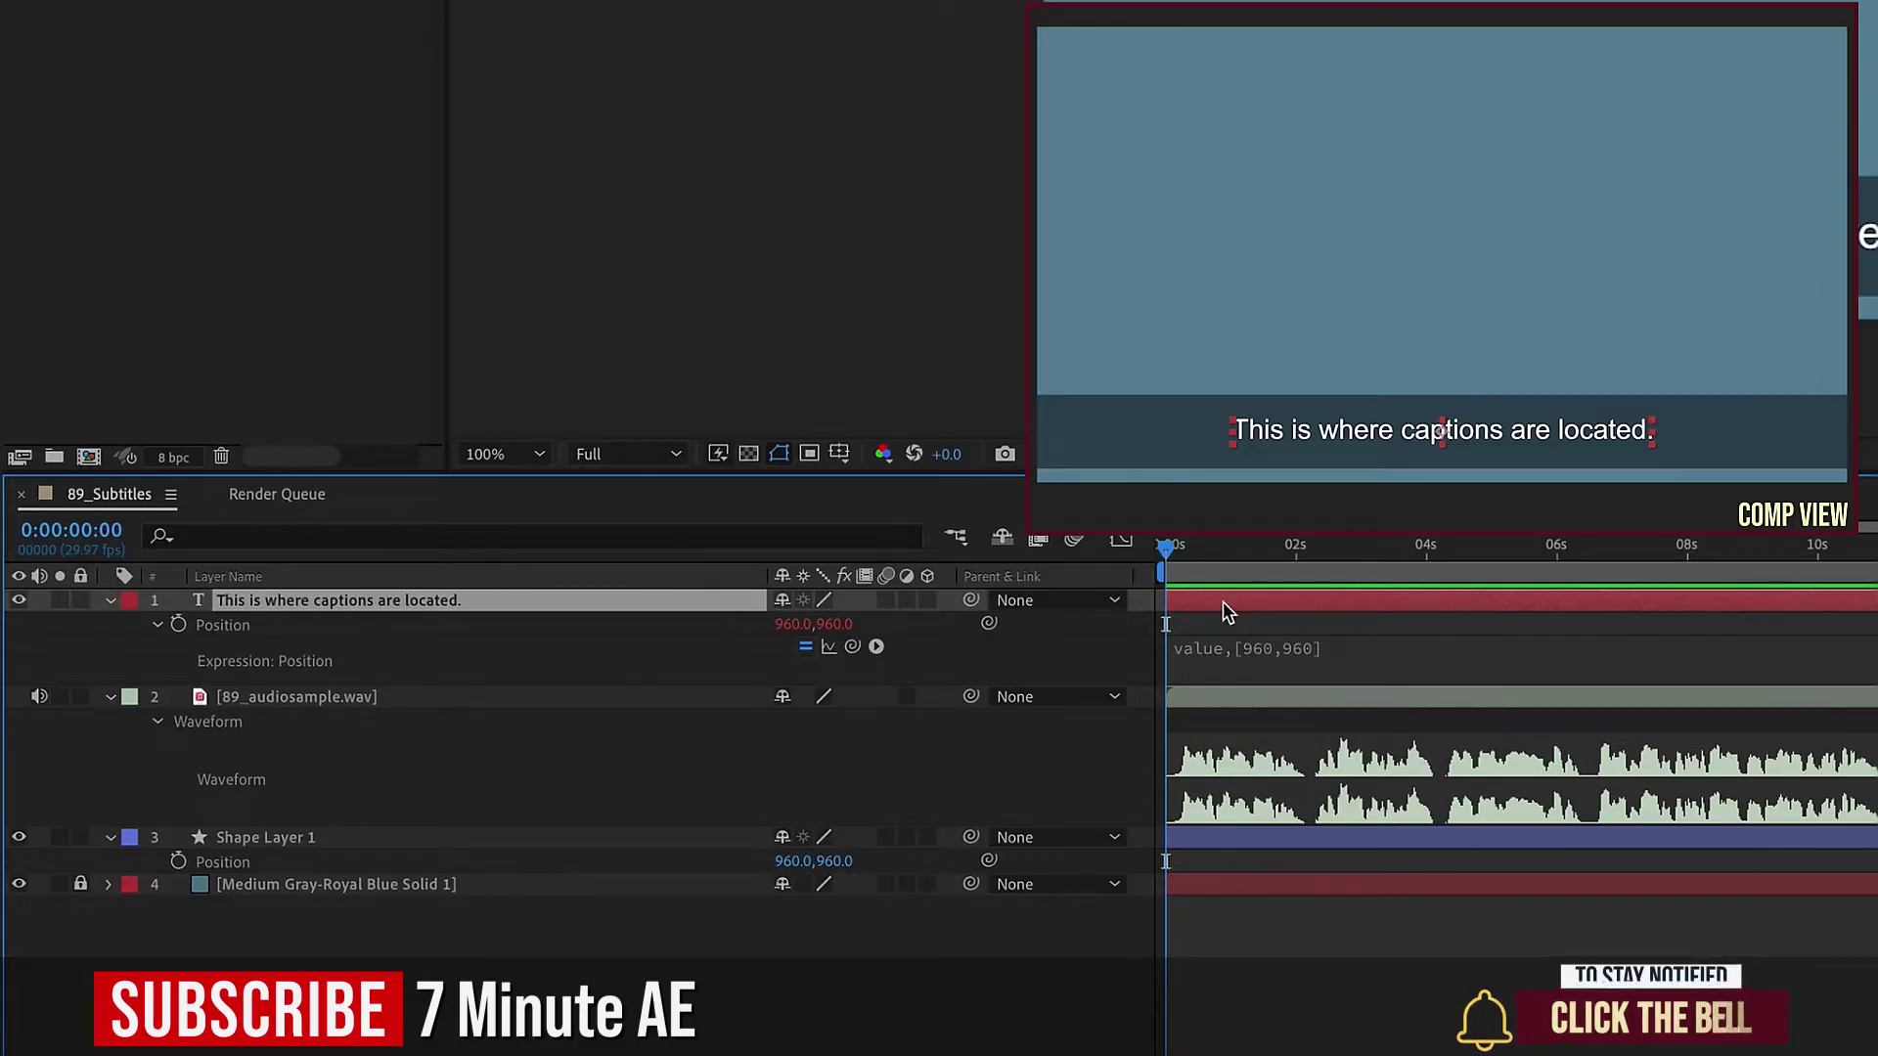
left_click(111, 600)
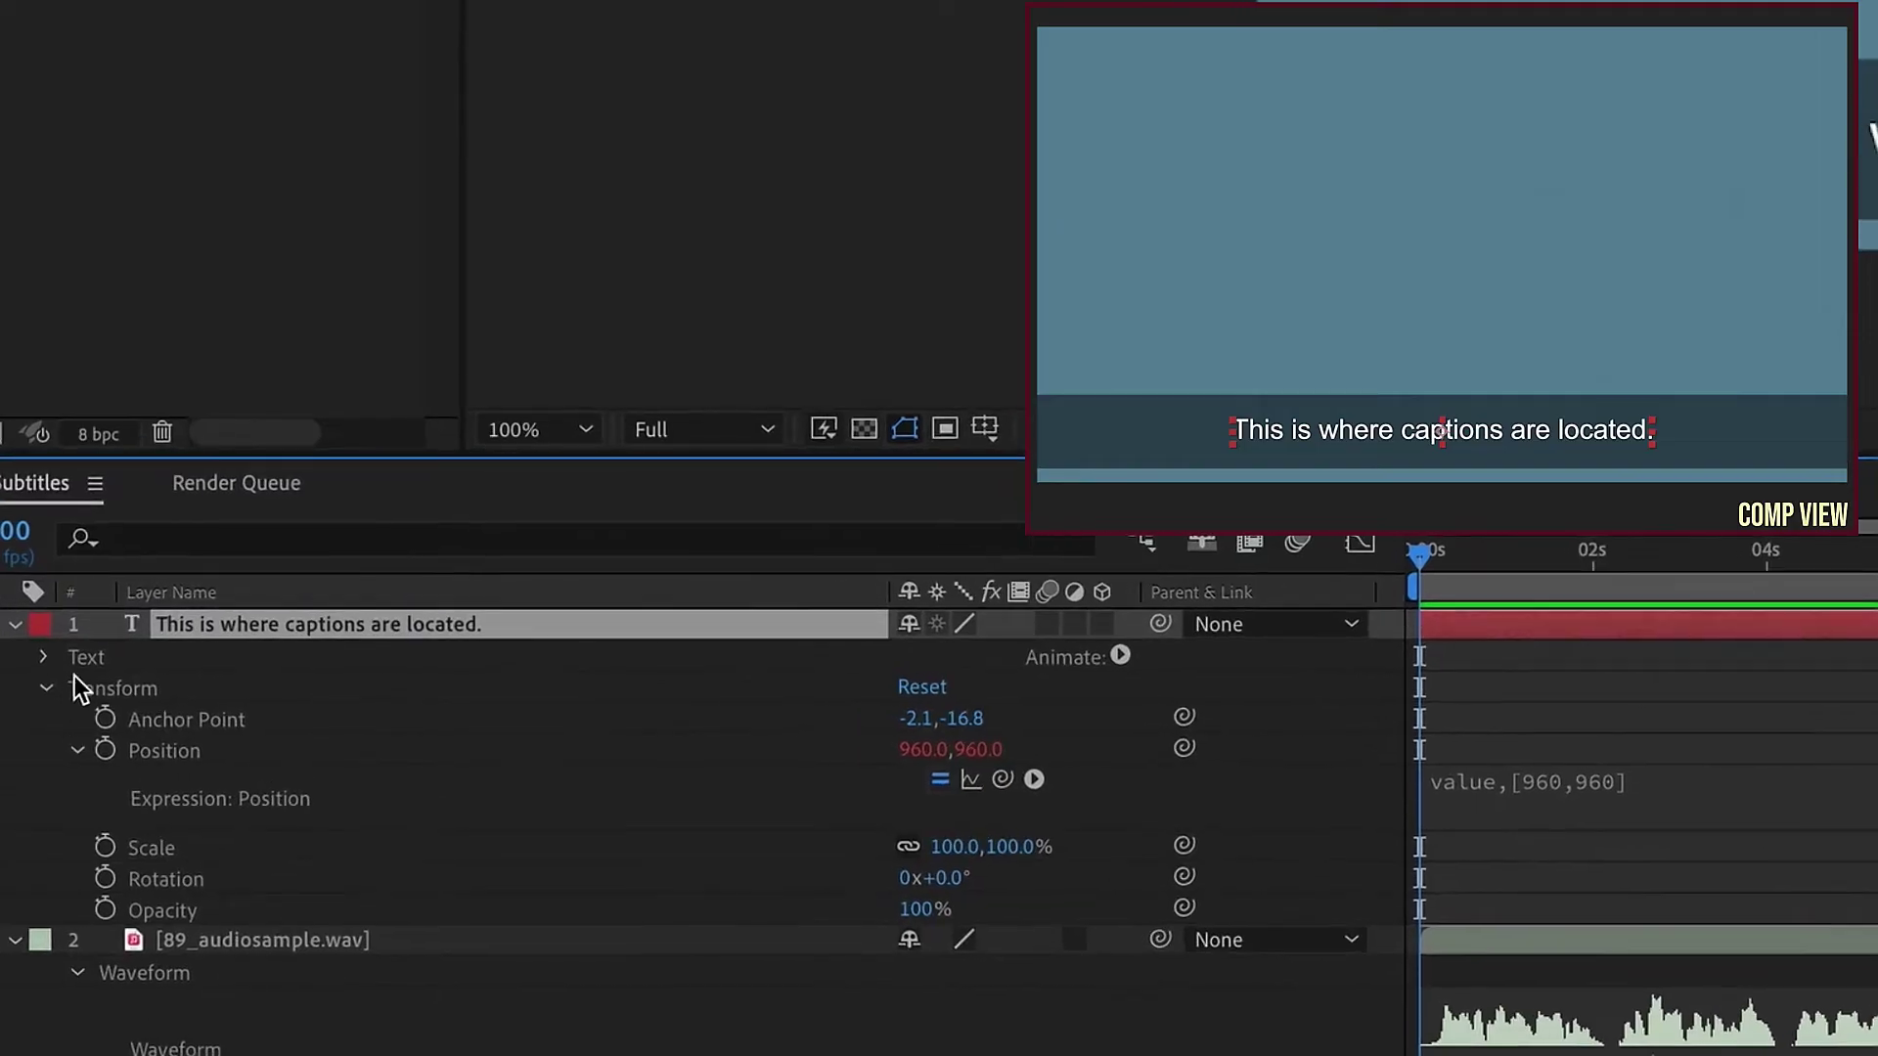
Key Source Text and a hold Anchor Point keyframe at the start, showing only keyframed properties
left_click(86, 641)
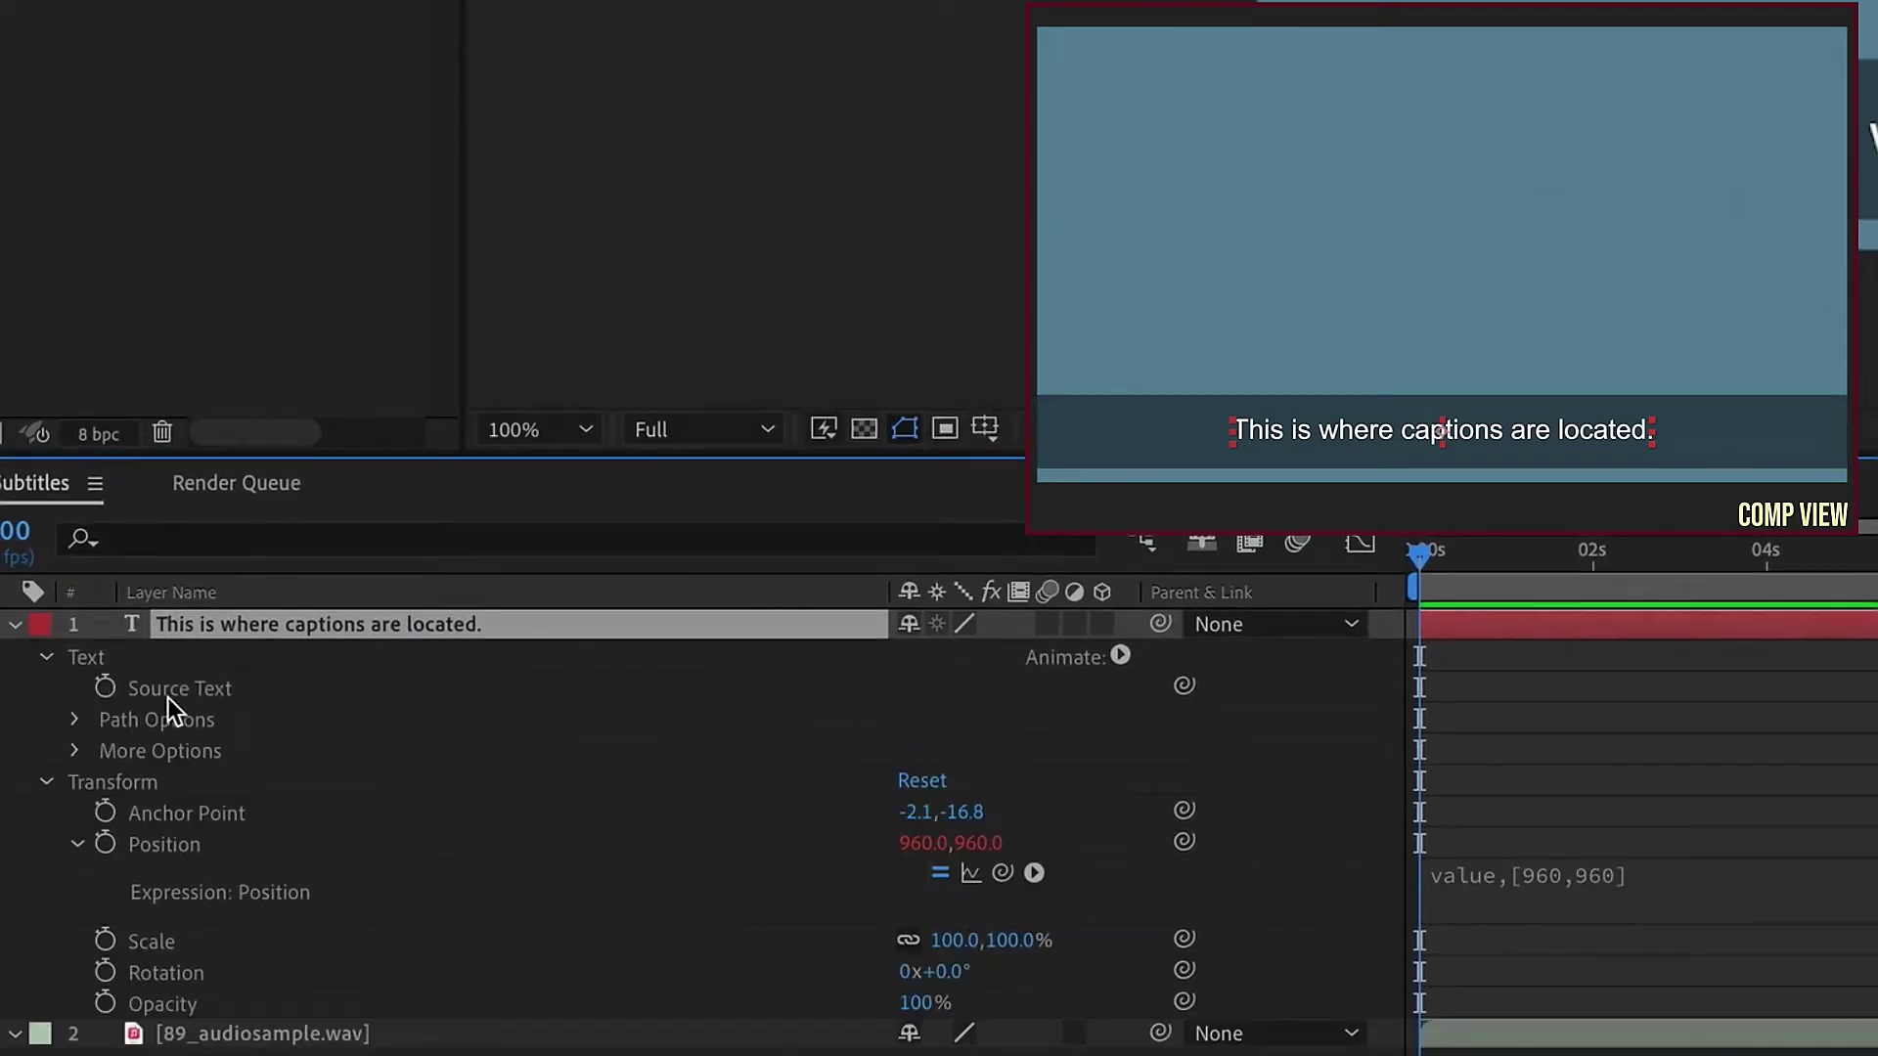
left_click(104, 688)
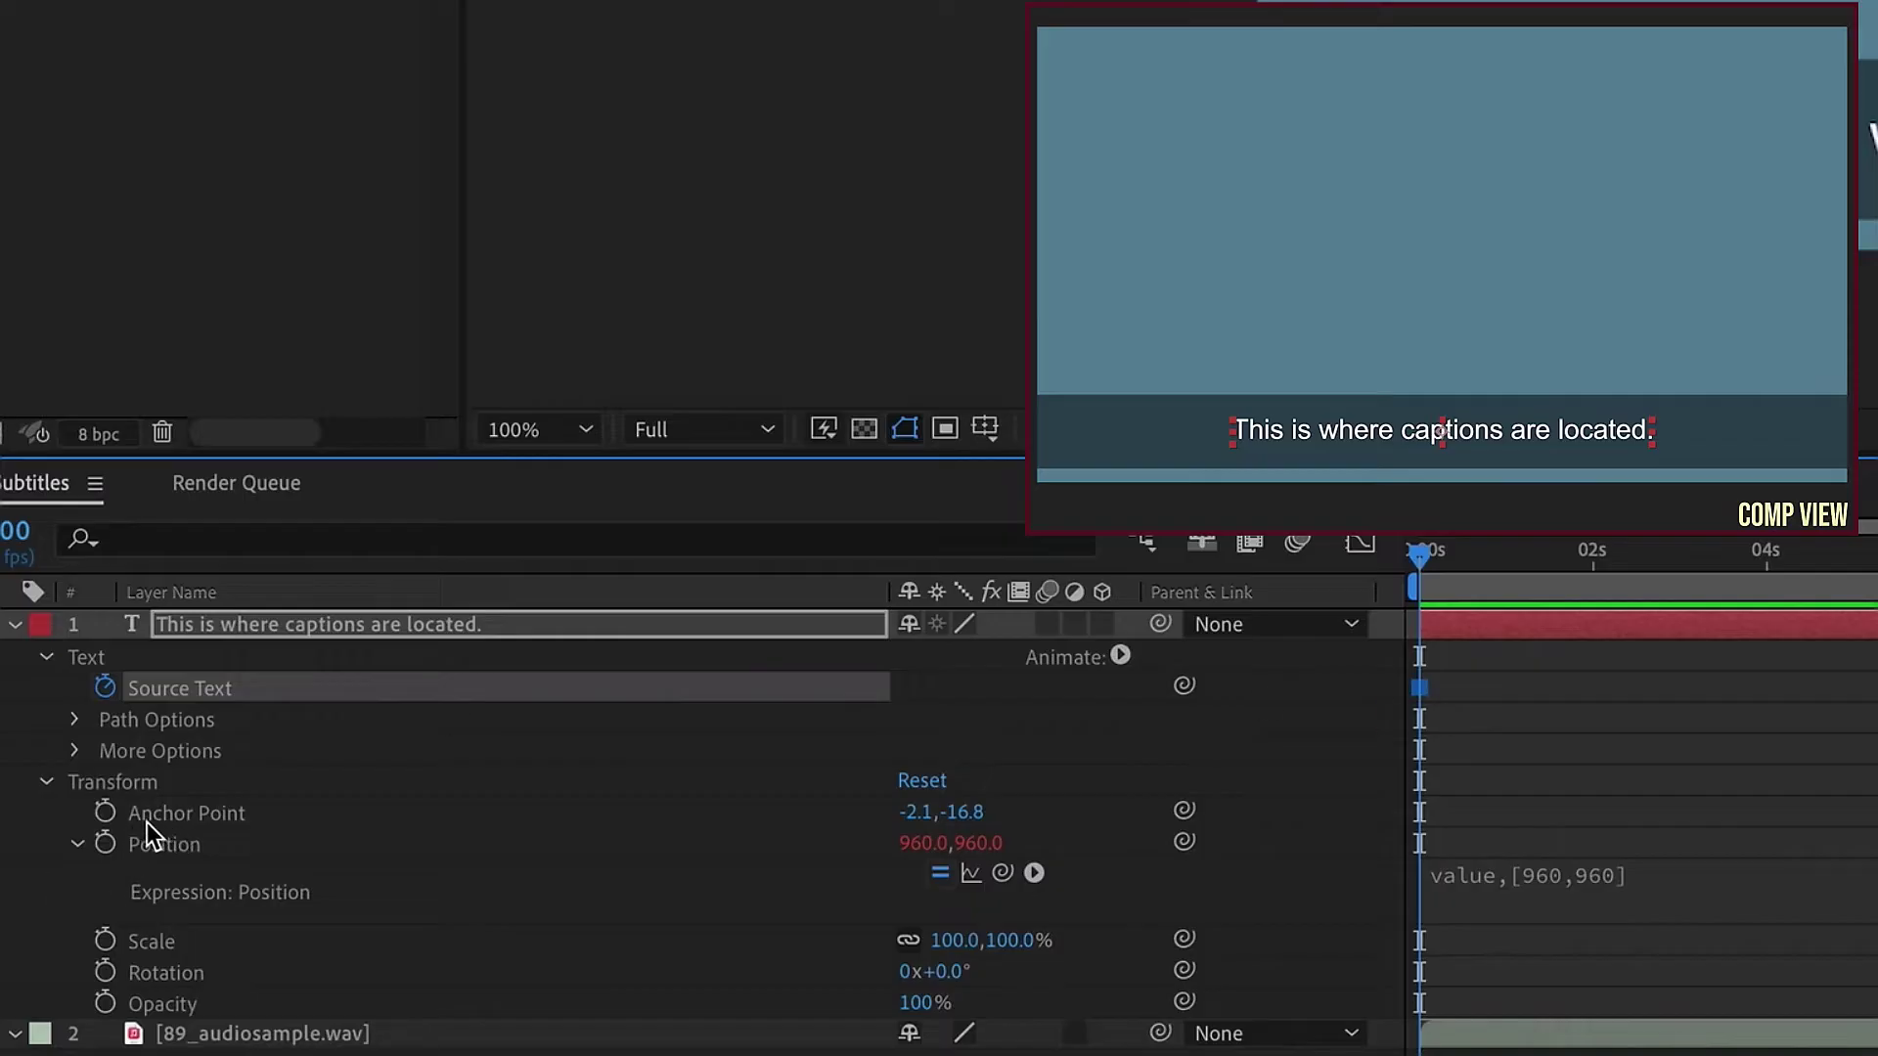
left_click(104, 813)
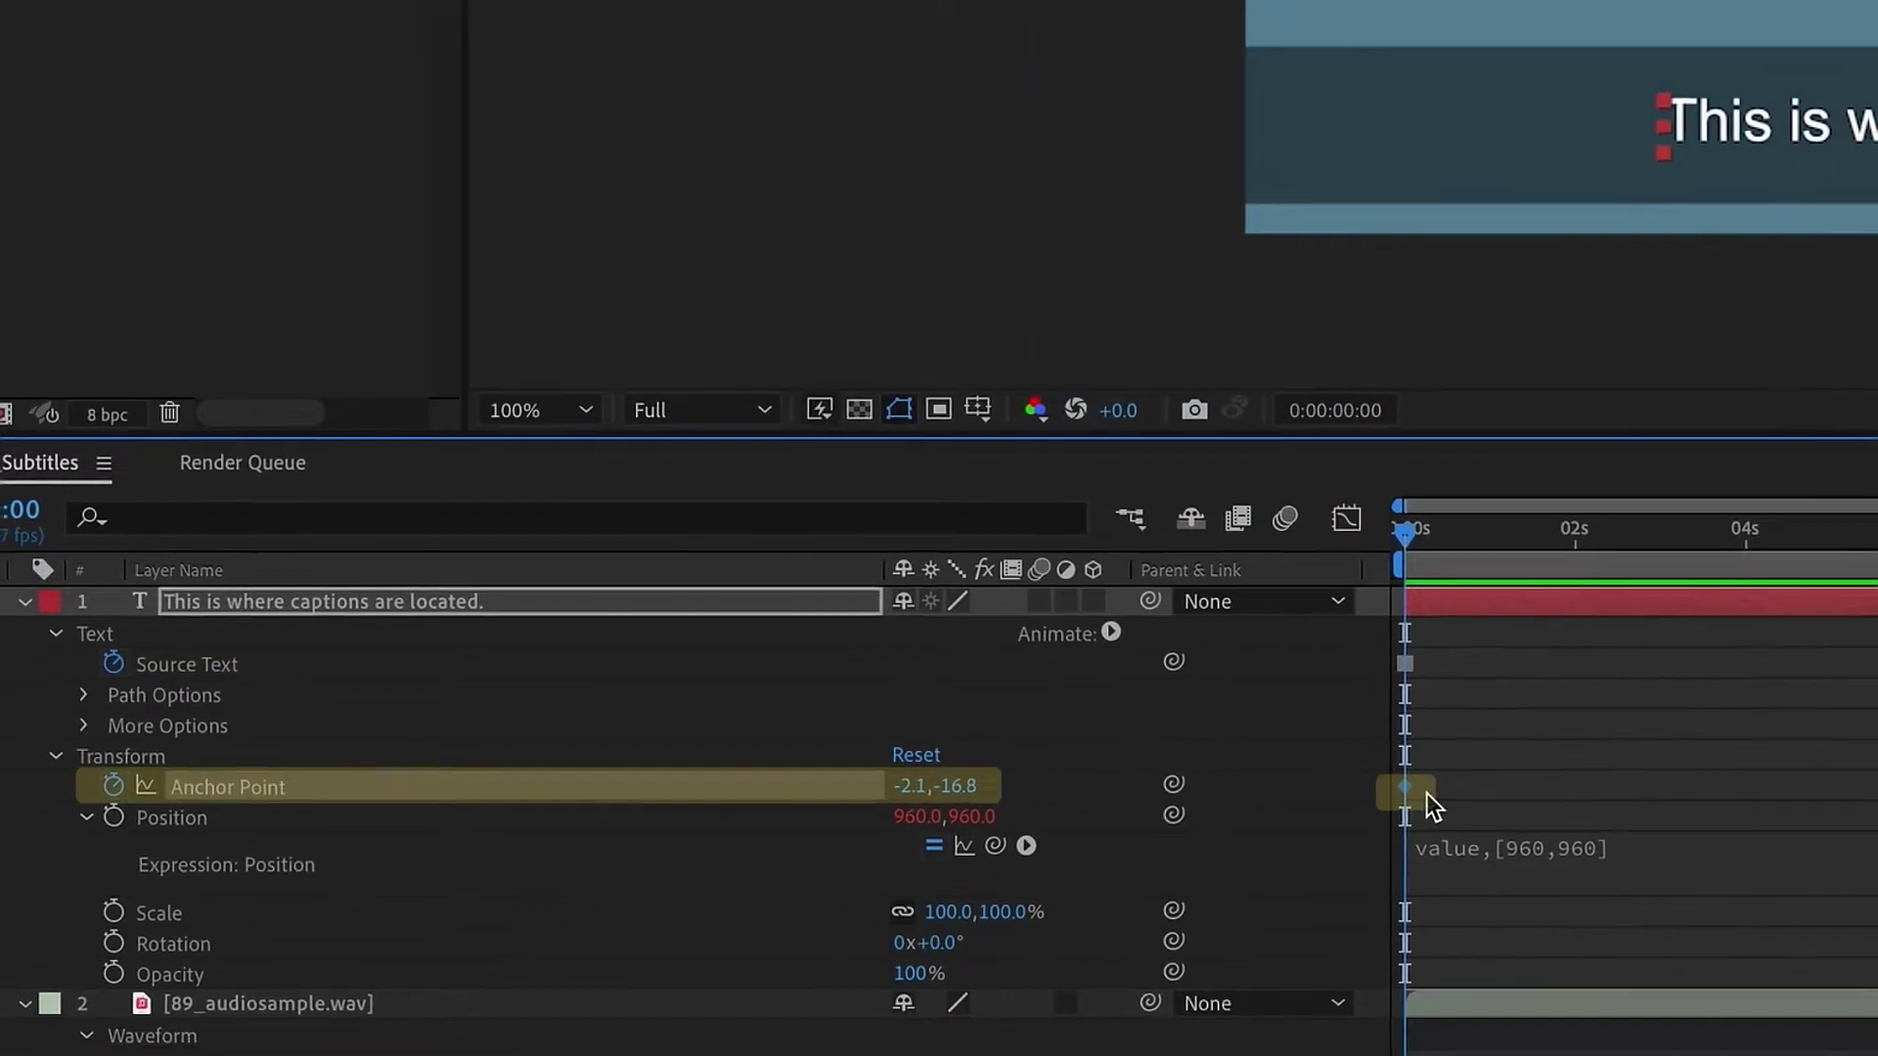
right_click(1419, 812)
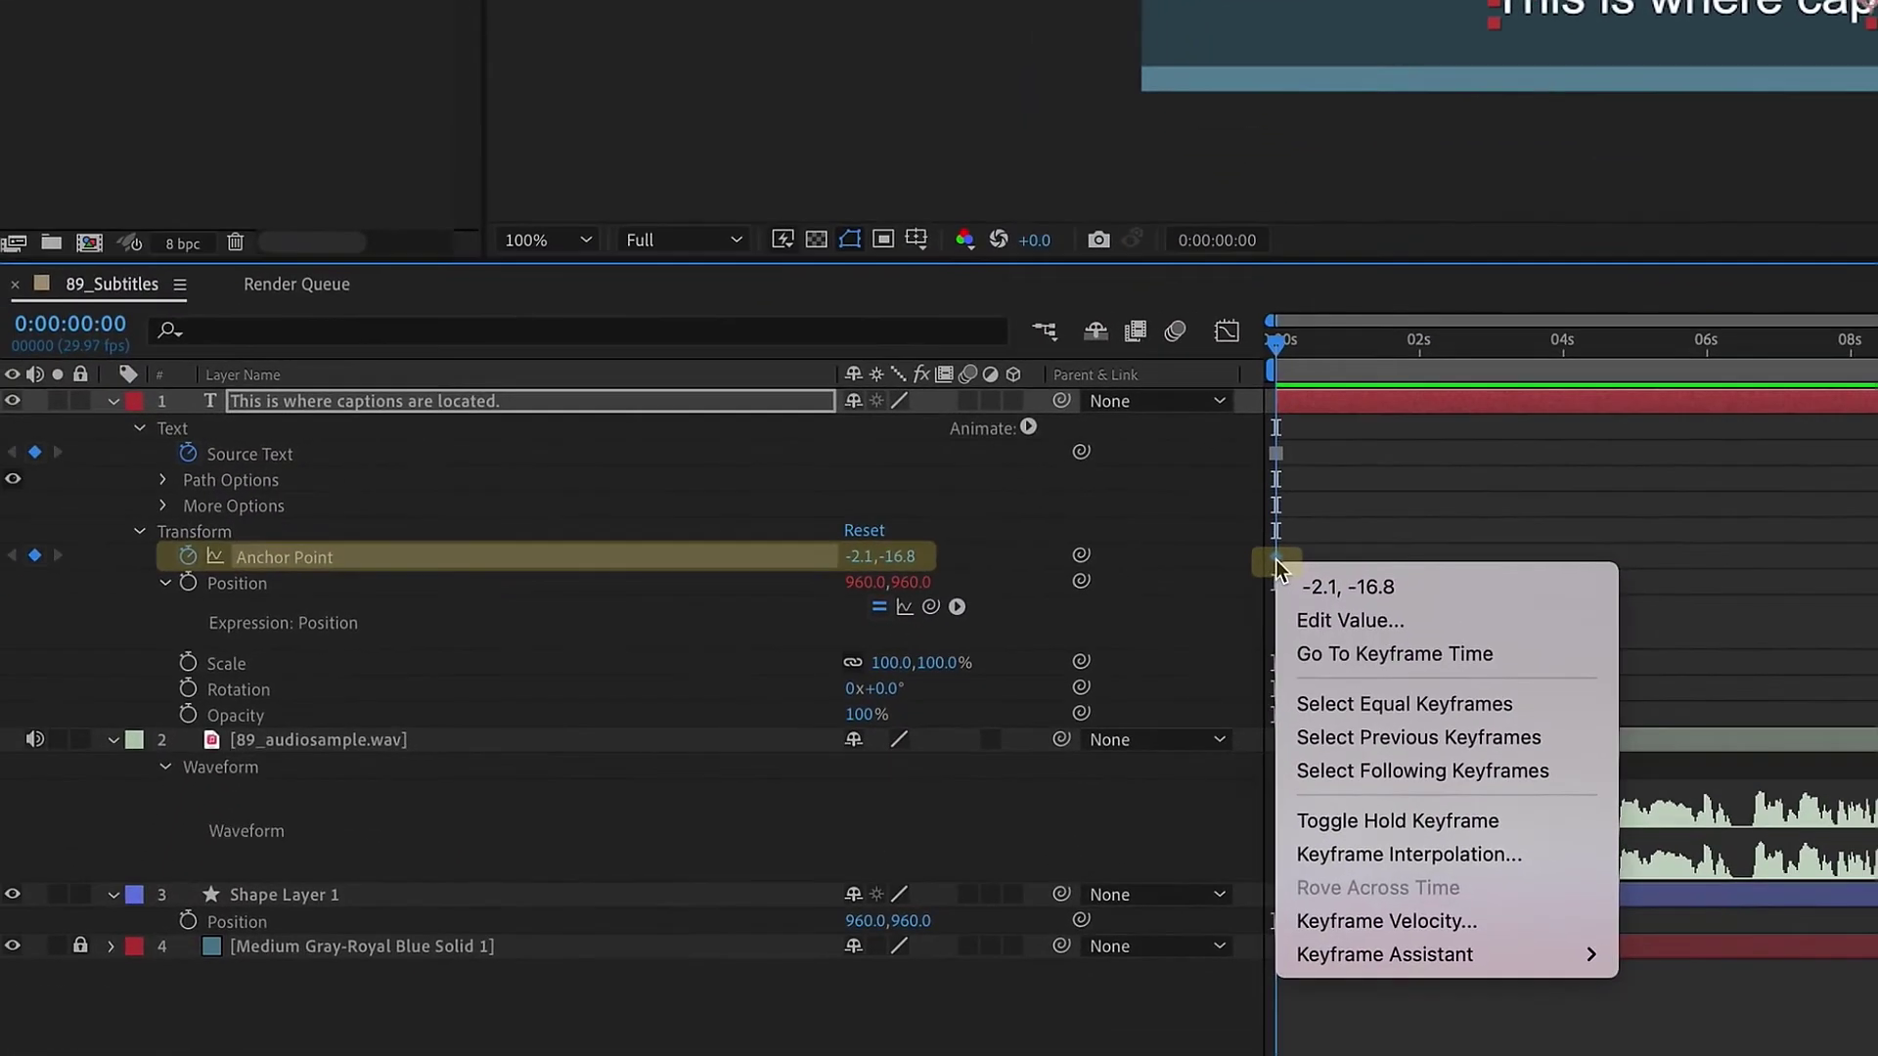
left_click(1365, 819)
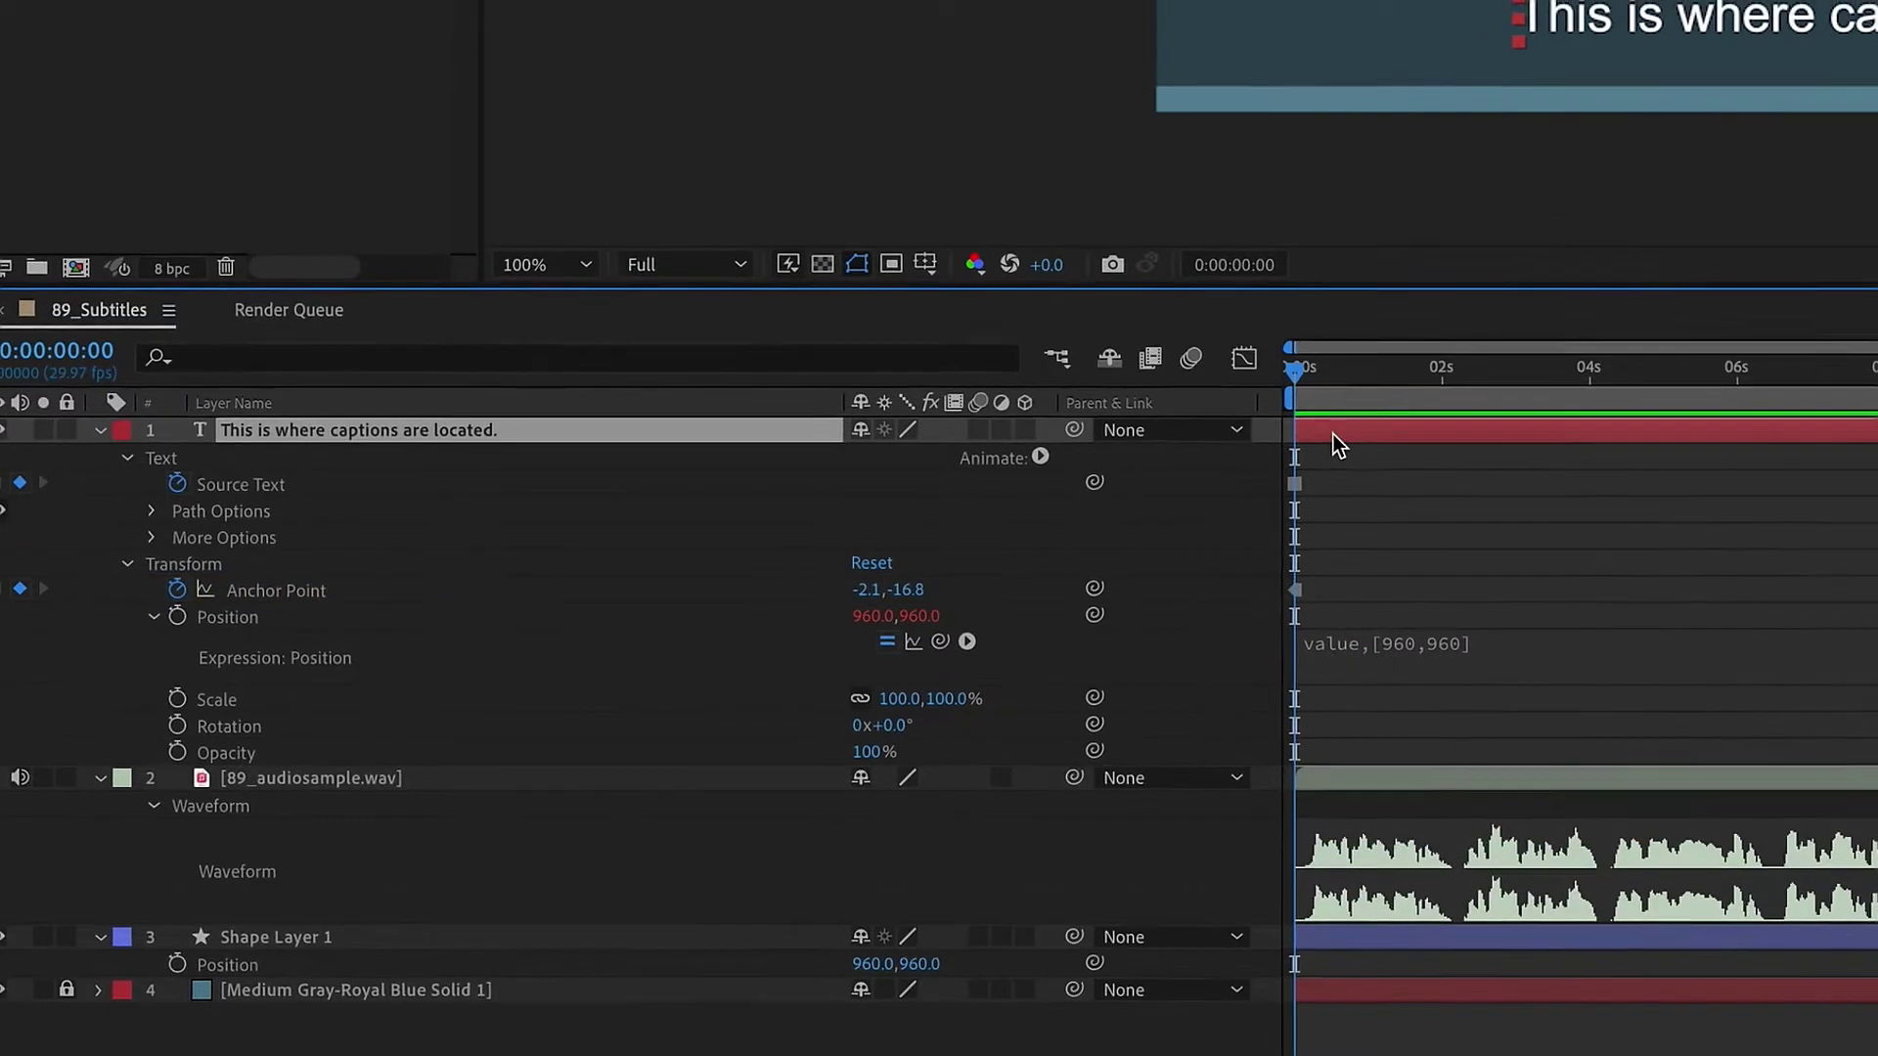
key("u")
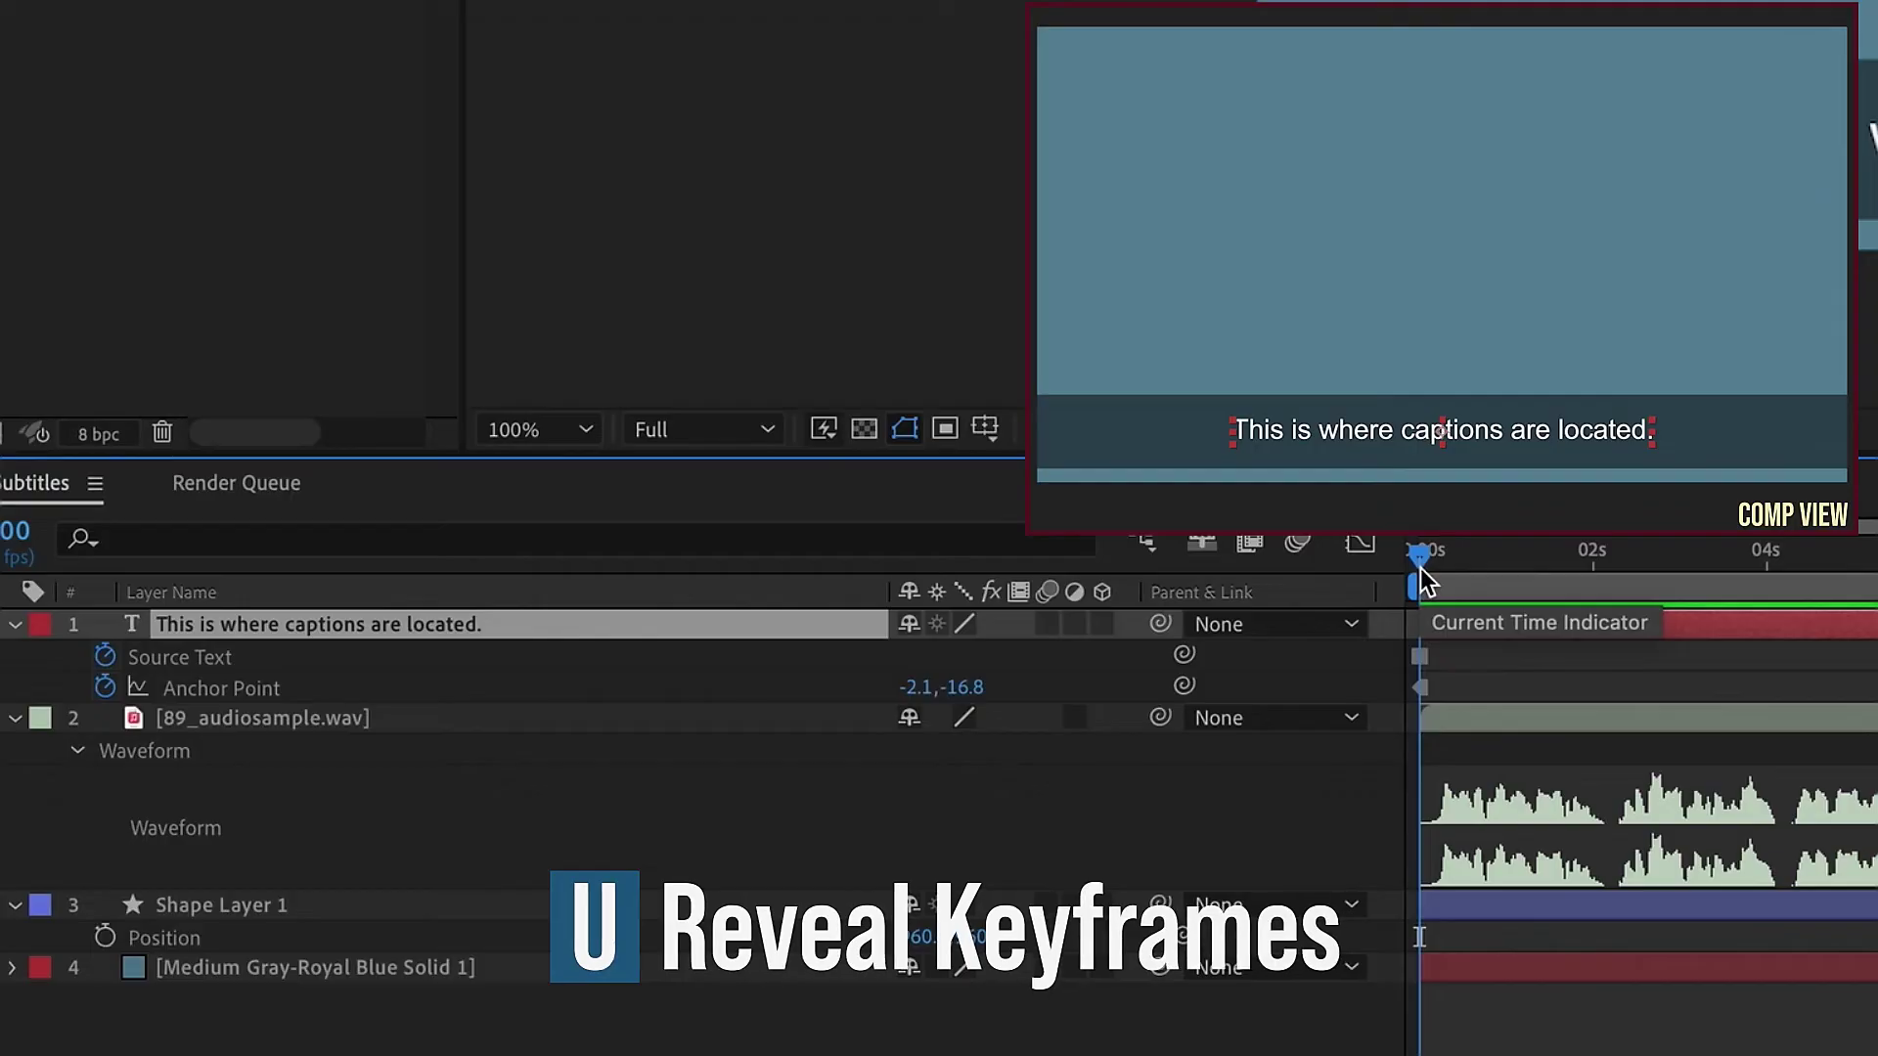
left_click_drag(1452, 550, 1608, 580)
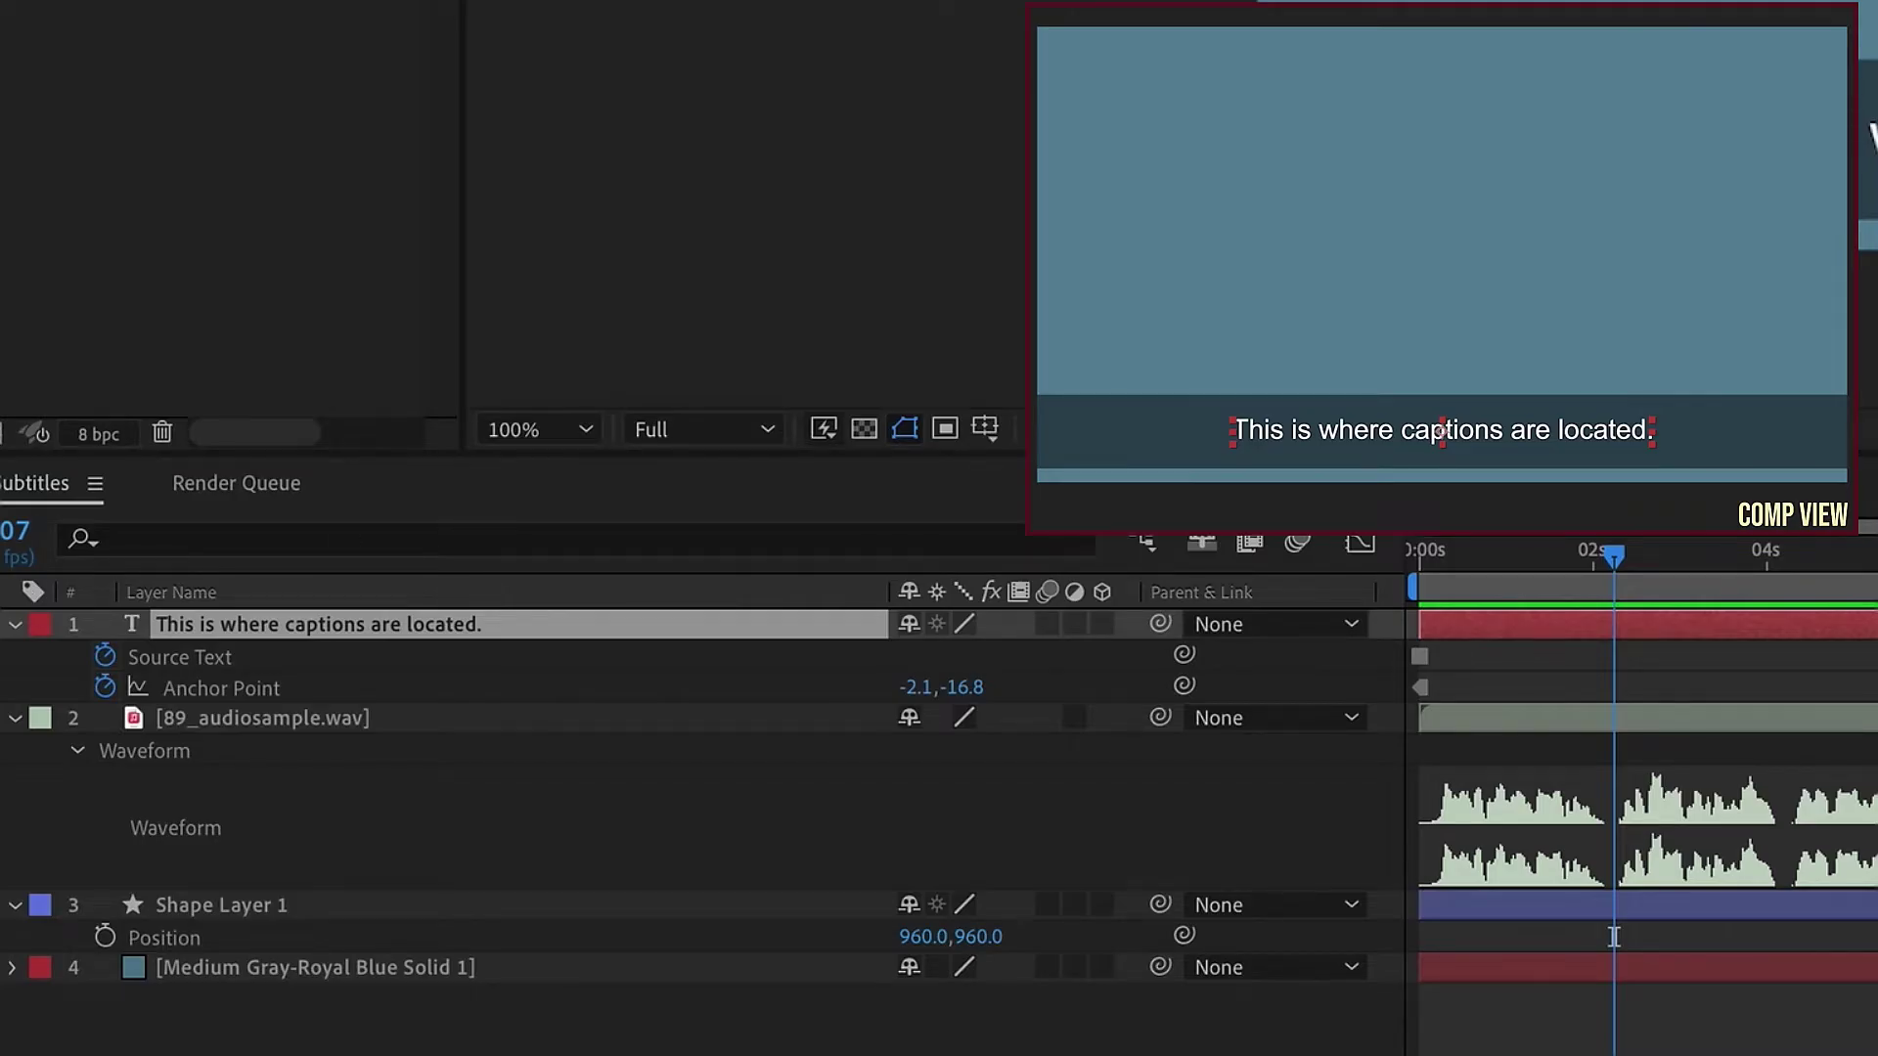
Change the caption text to 'You can add more text as you go'
double_click(1615, 625)
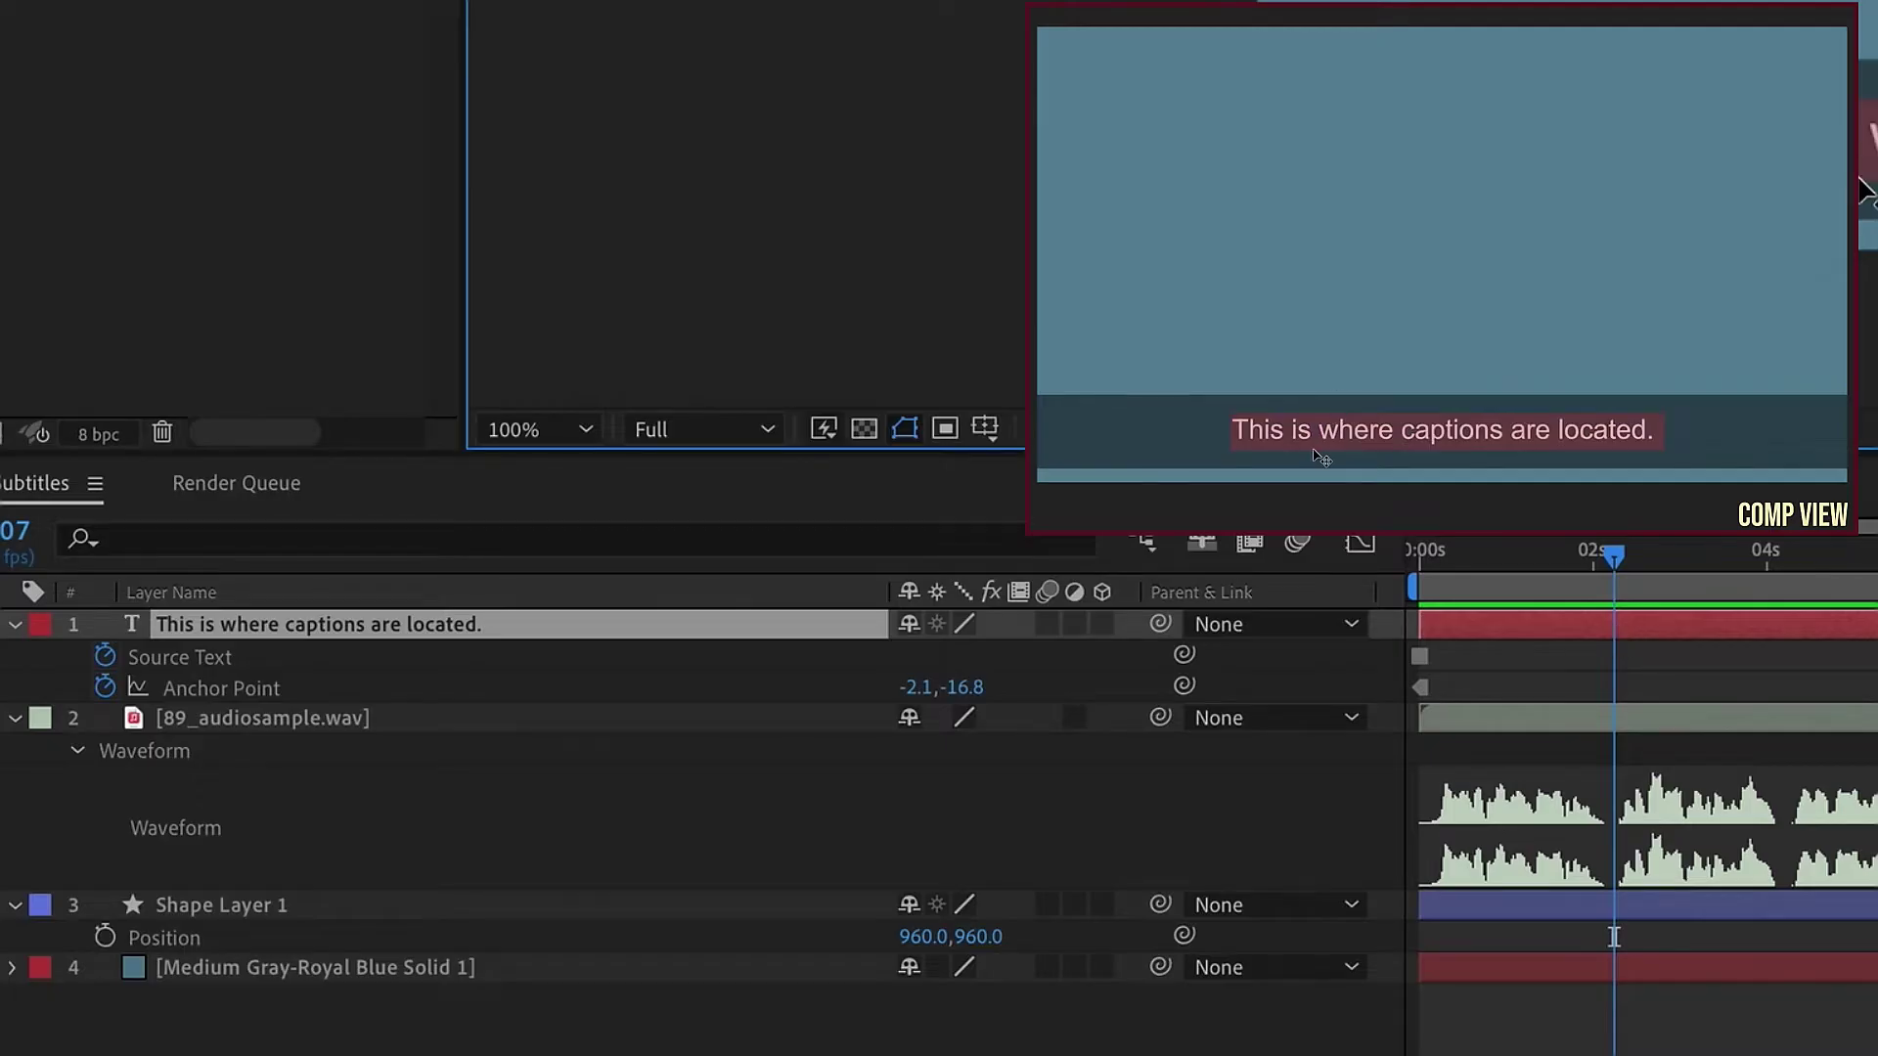
type("You can add more text as you go")
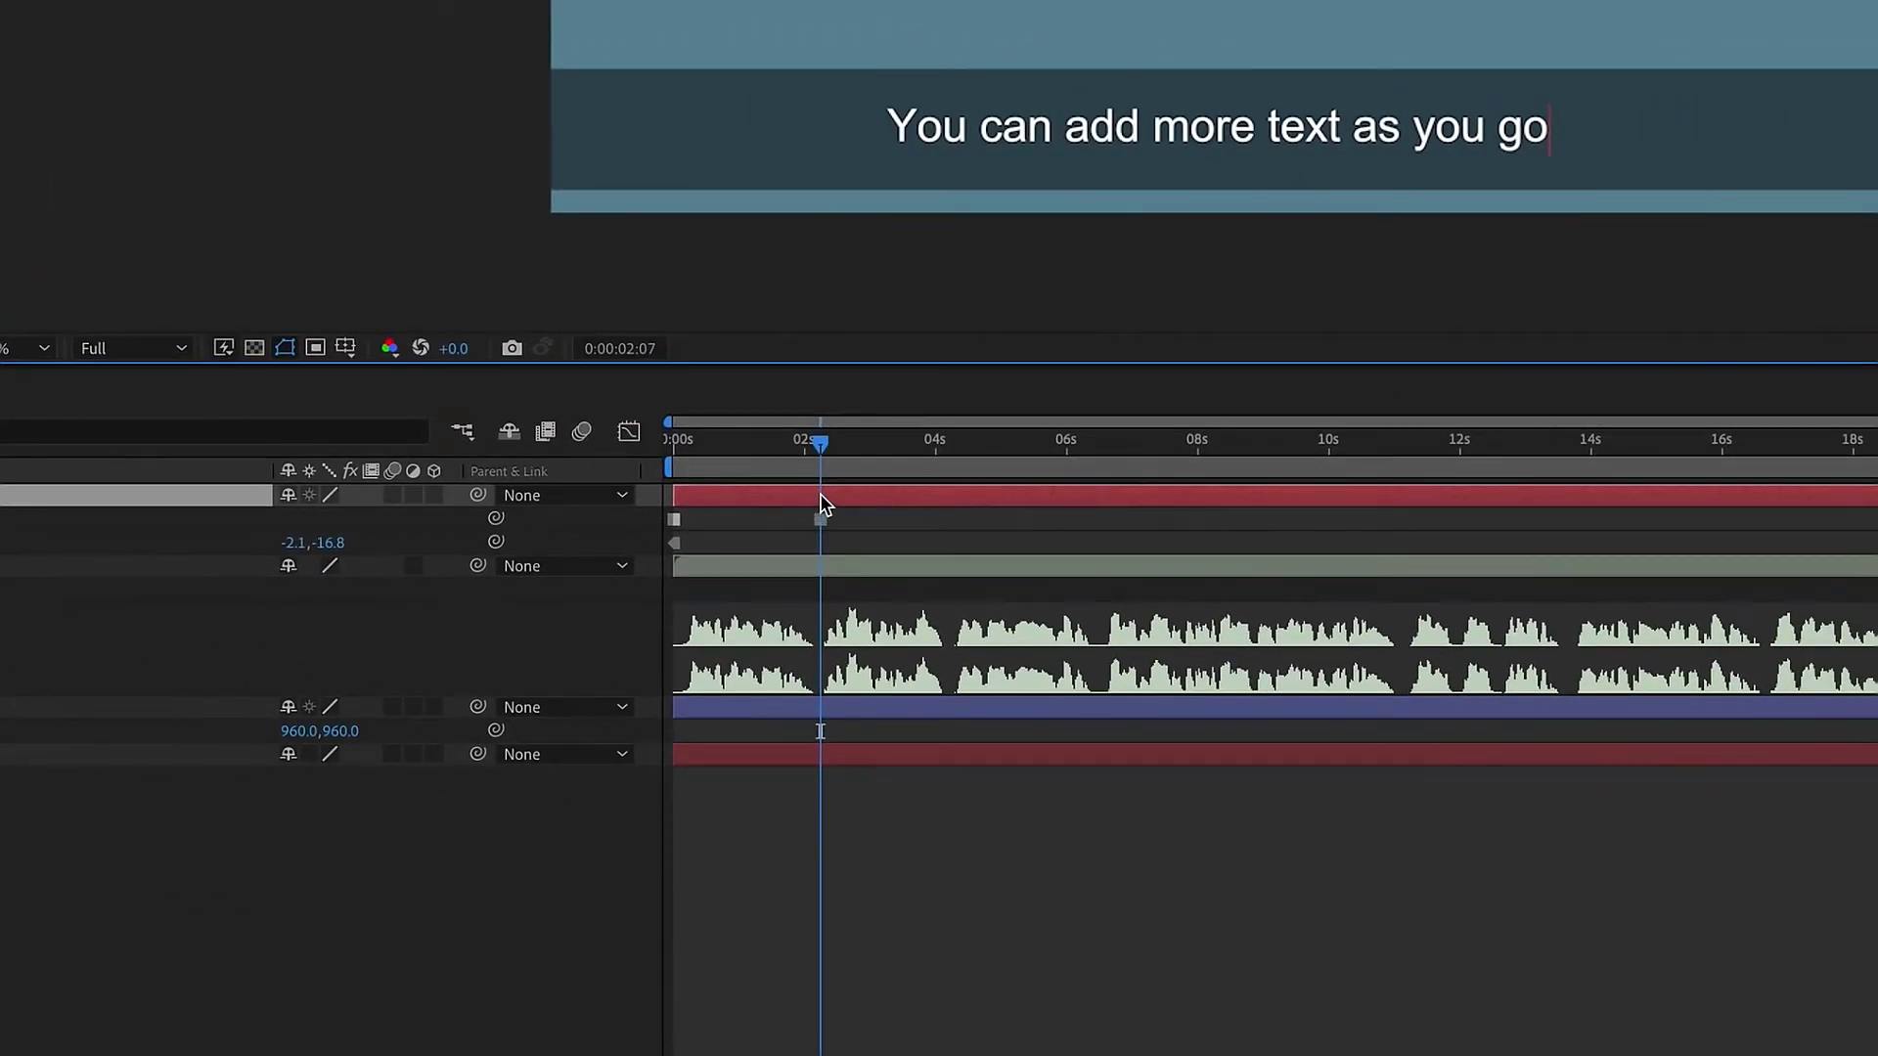
Centre the anchor point on the new caption text and scrub to check both captions
right_click(821, 499)
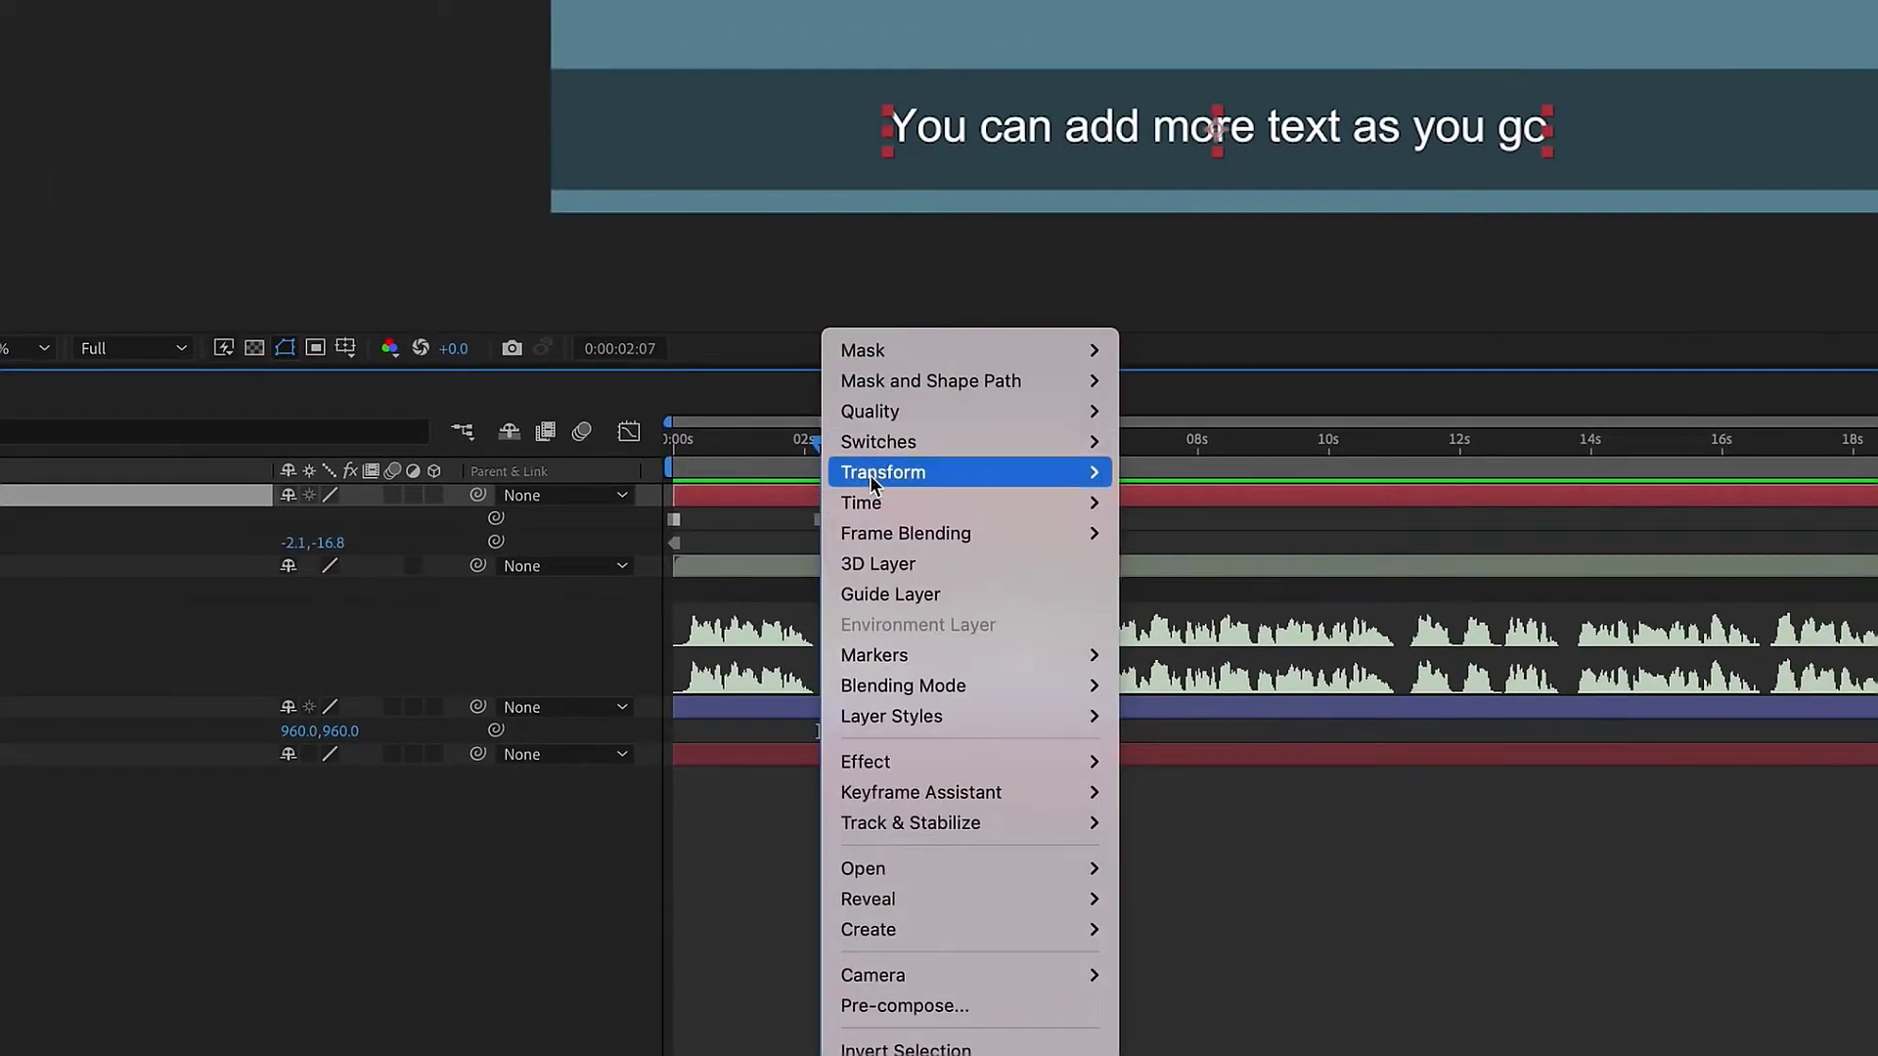
mouse_move(870, 473)
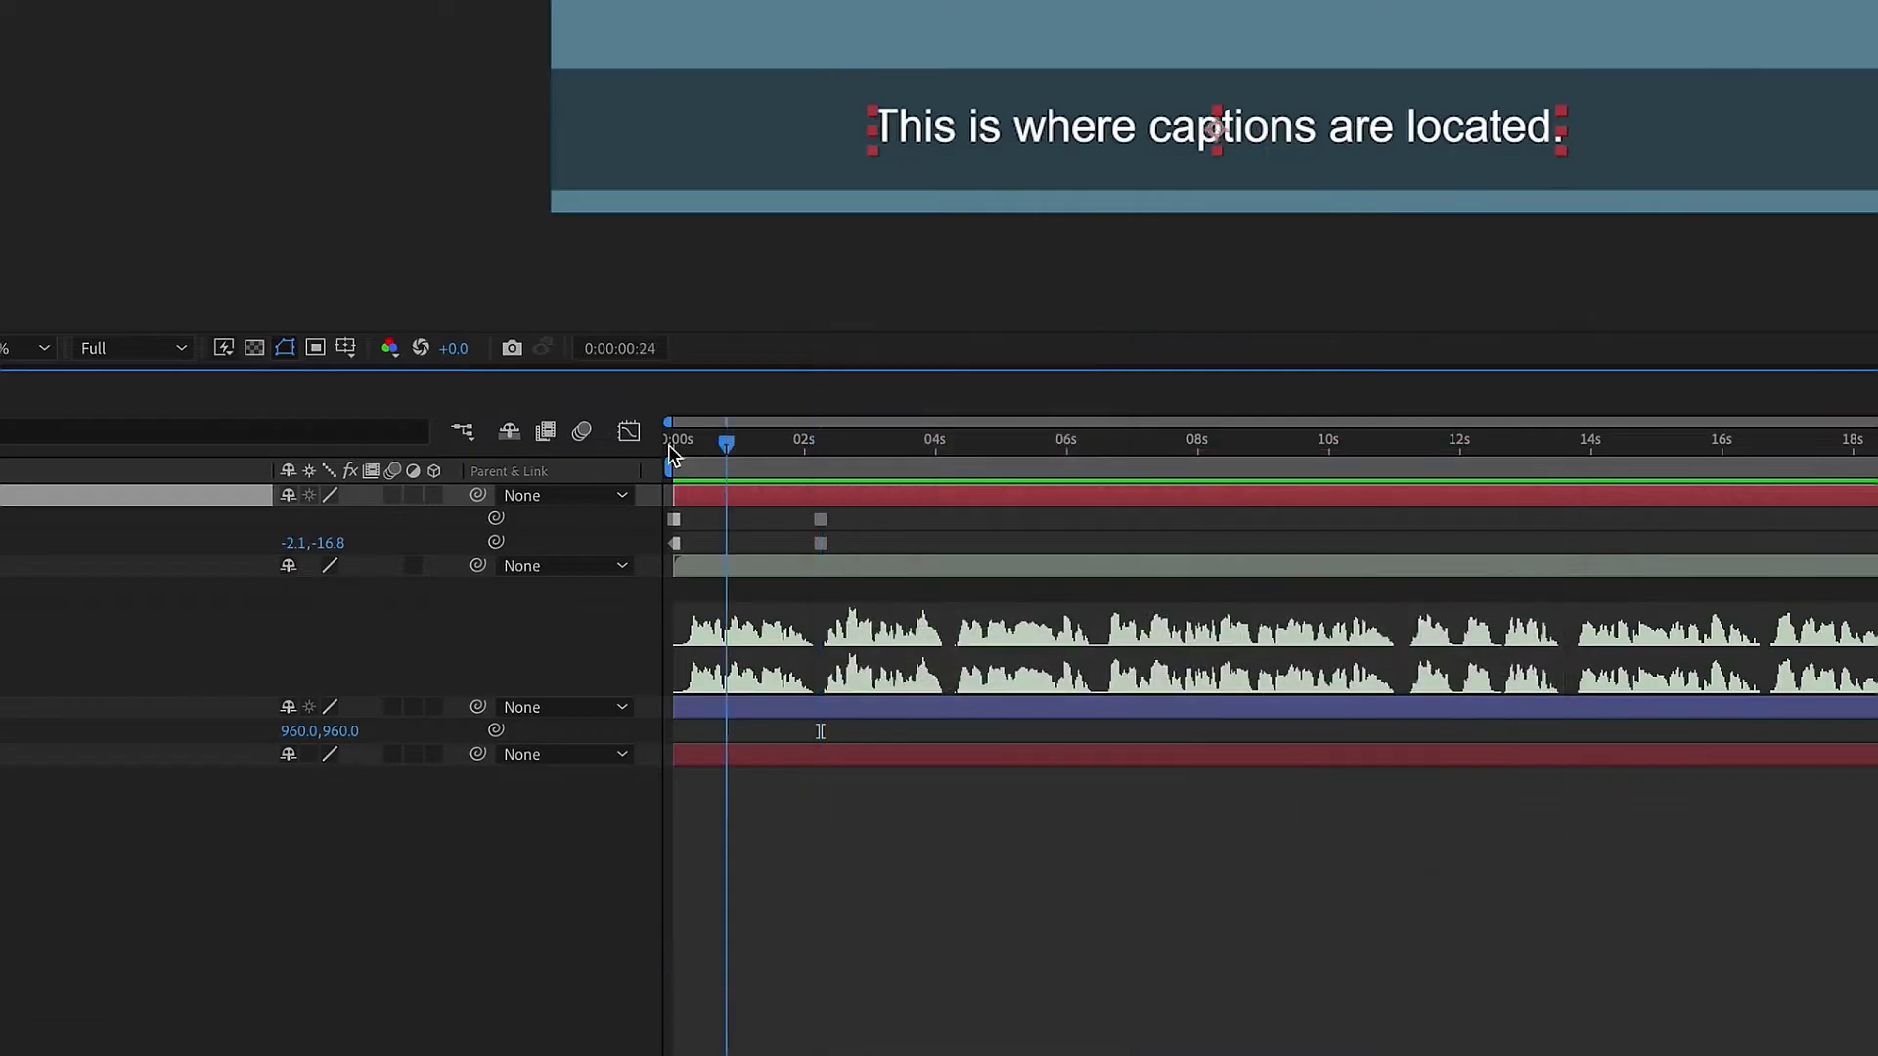
left_click_drag(670, 452, 822, 447)
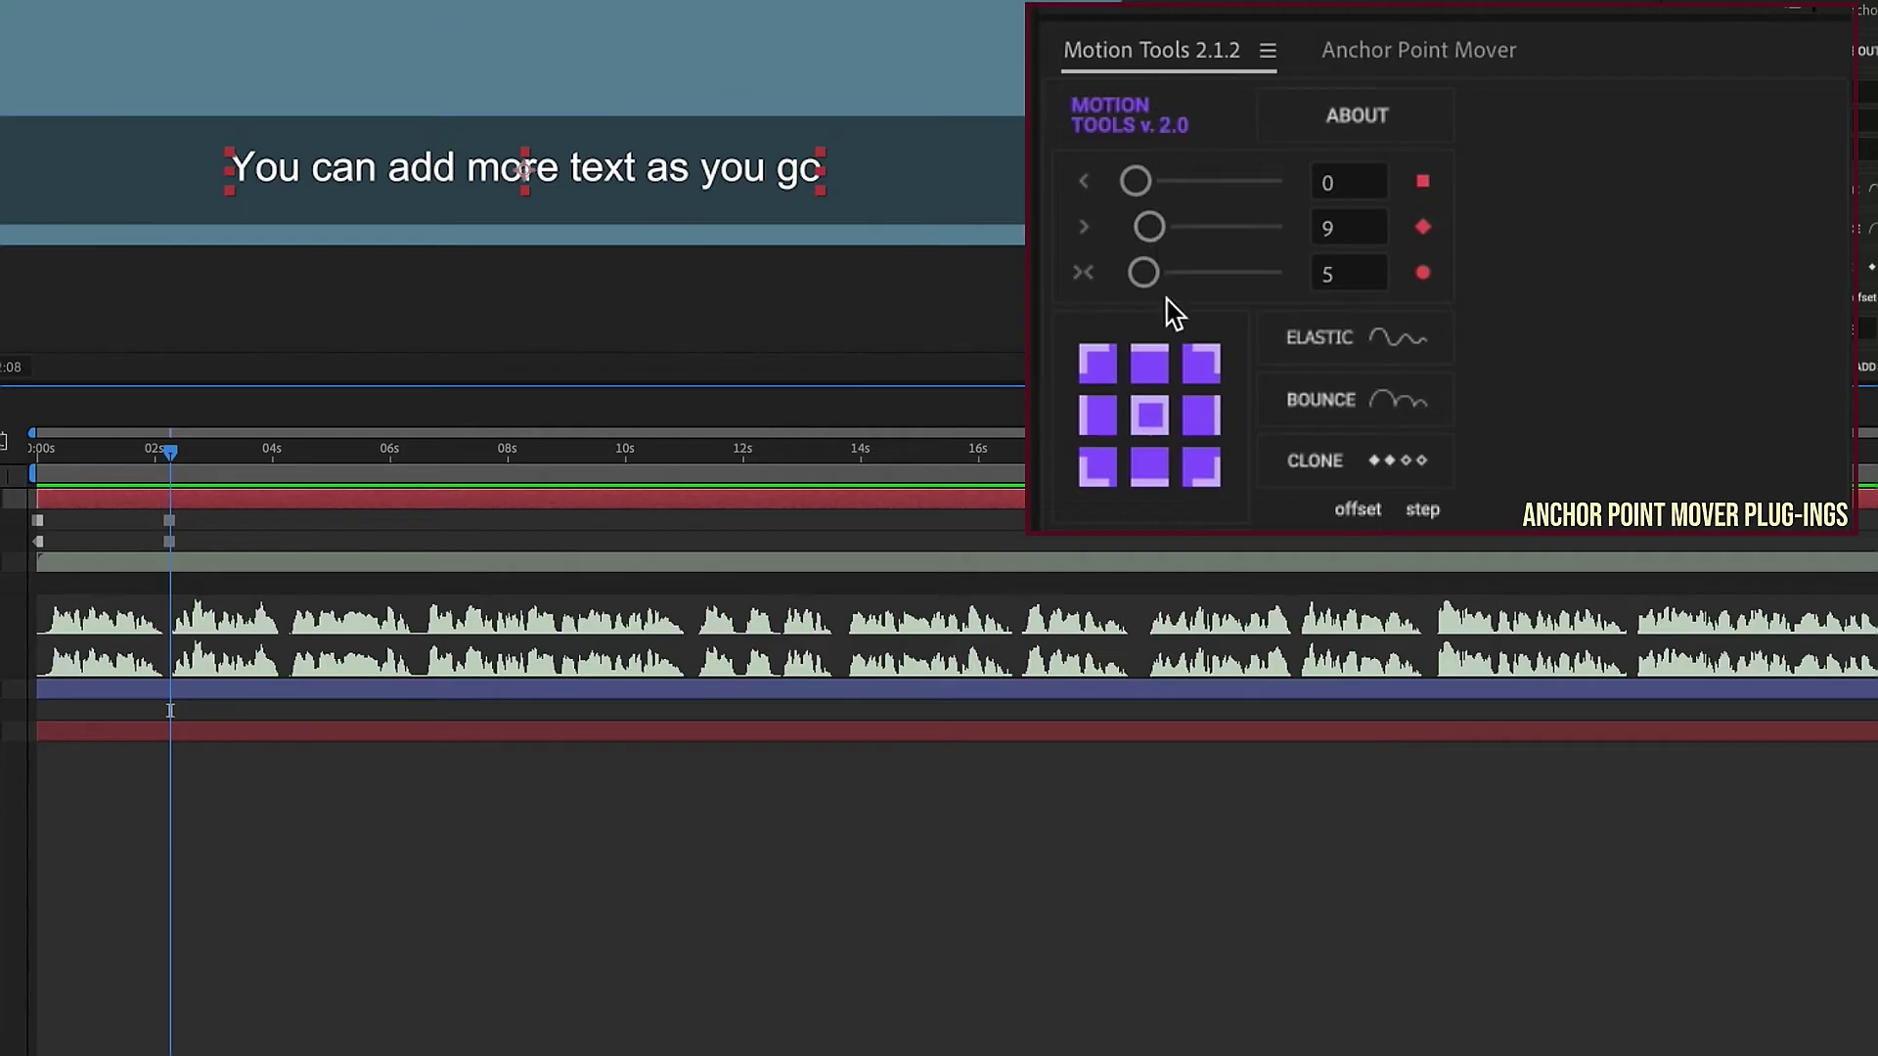
Centre the anchor with the Anchor Point Mover grid, switching between Motion Tools and Anchor Point Mover
left_click(1148, 413)
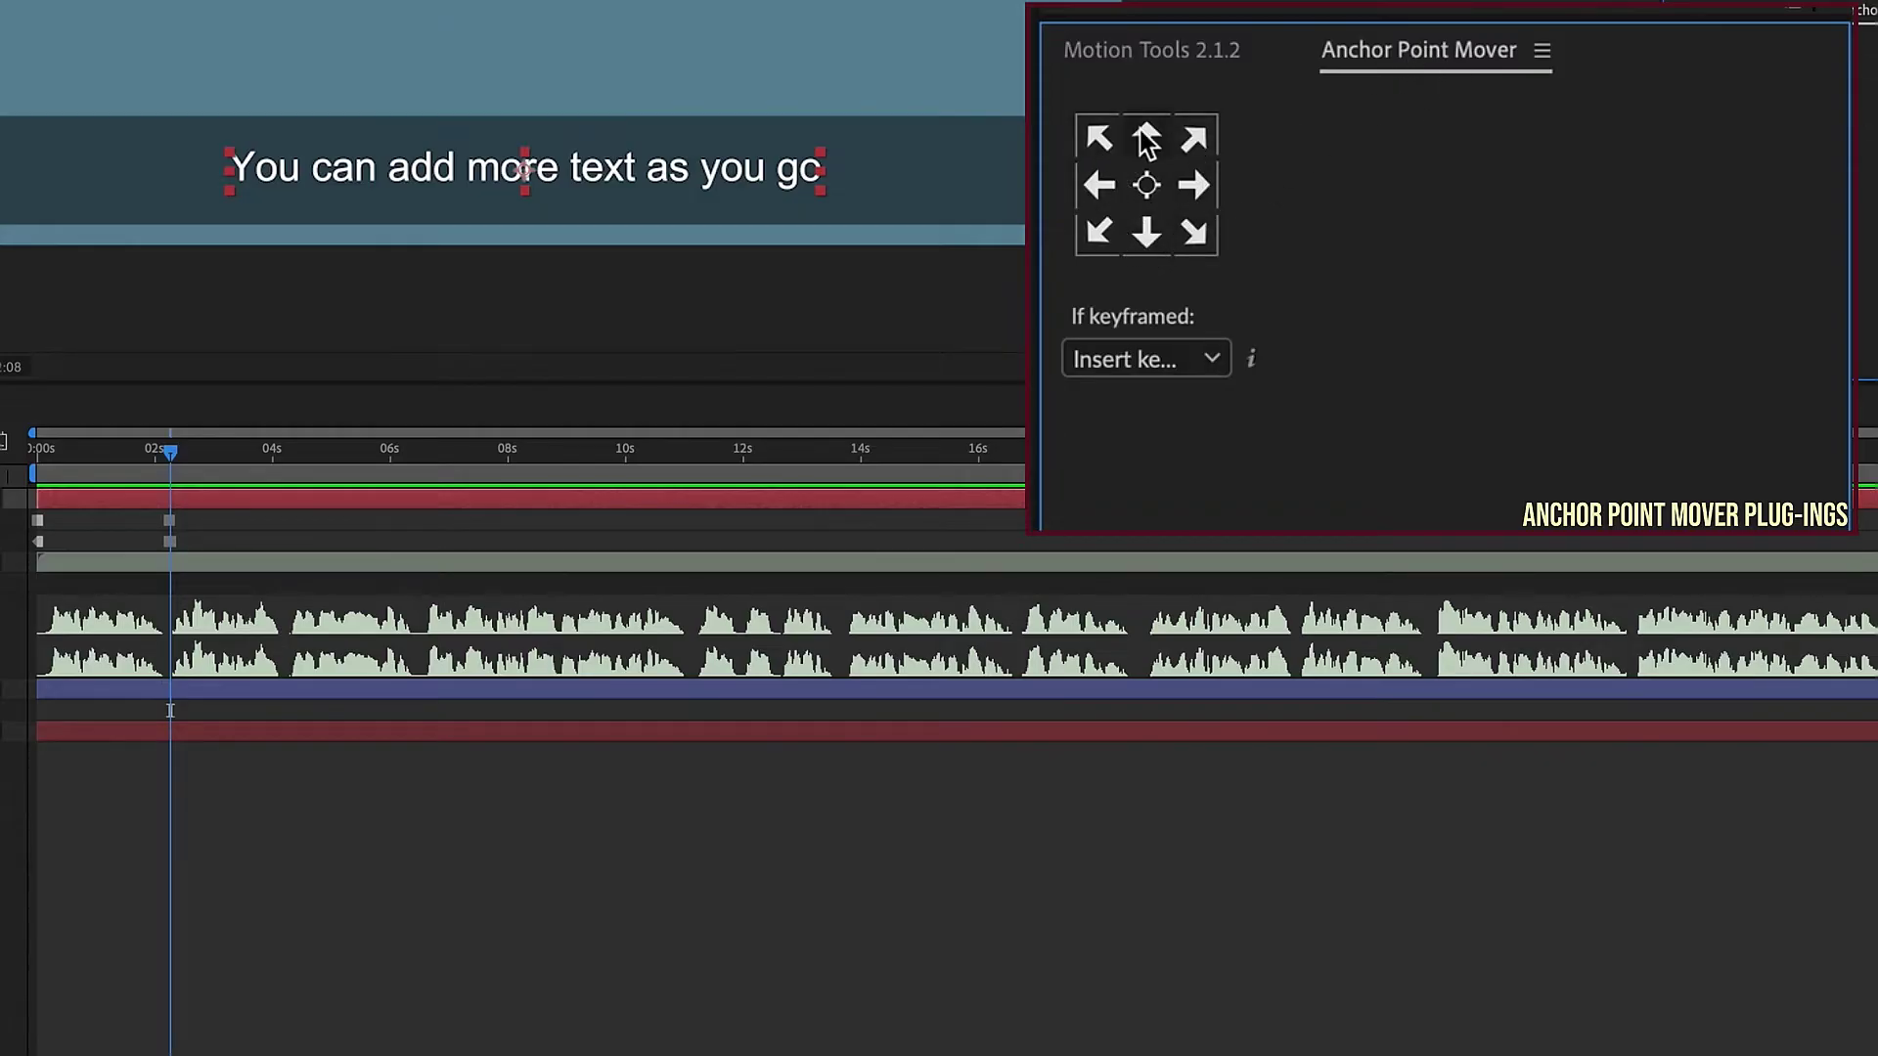
left_click(1171, 67)
left_click(1387, 61)
left_click(1169, 51)
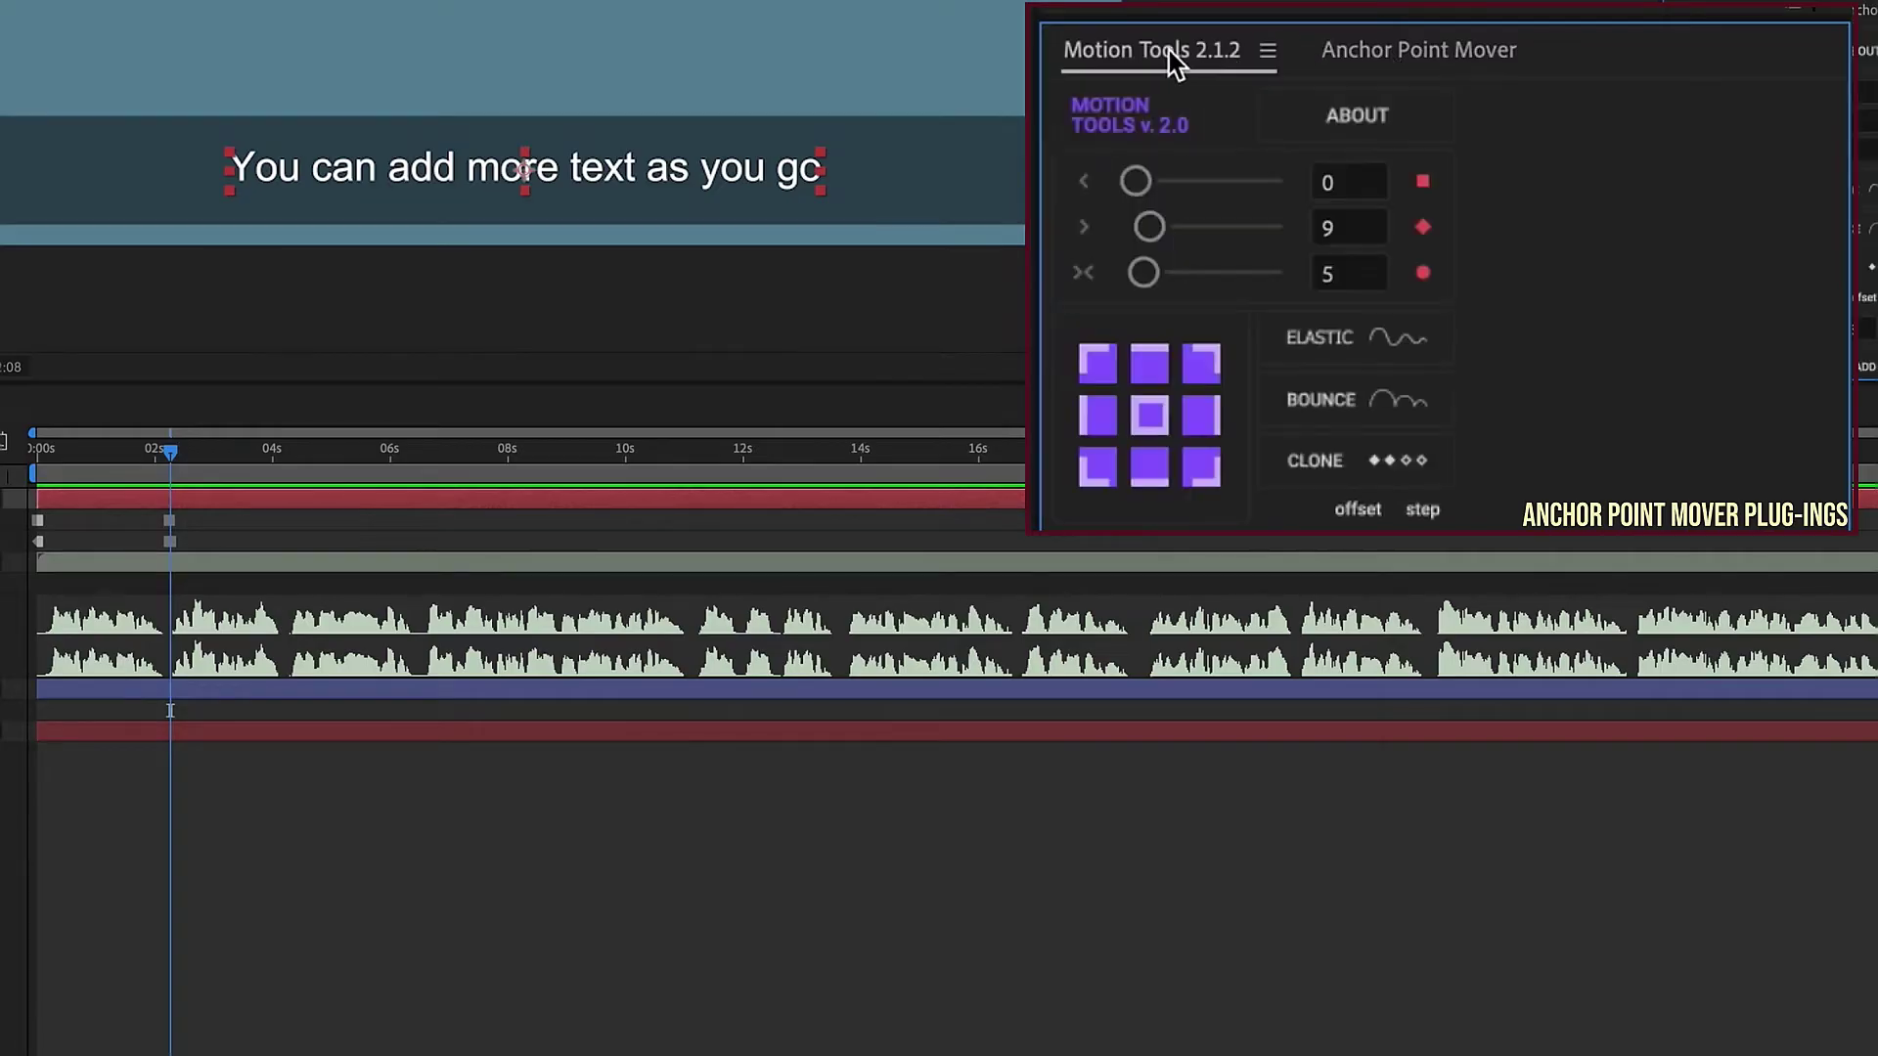
left_click(1404, 54)
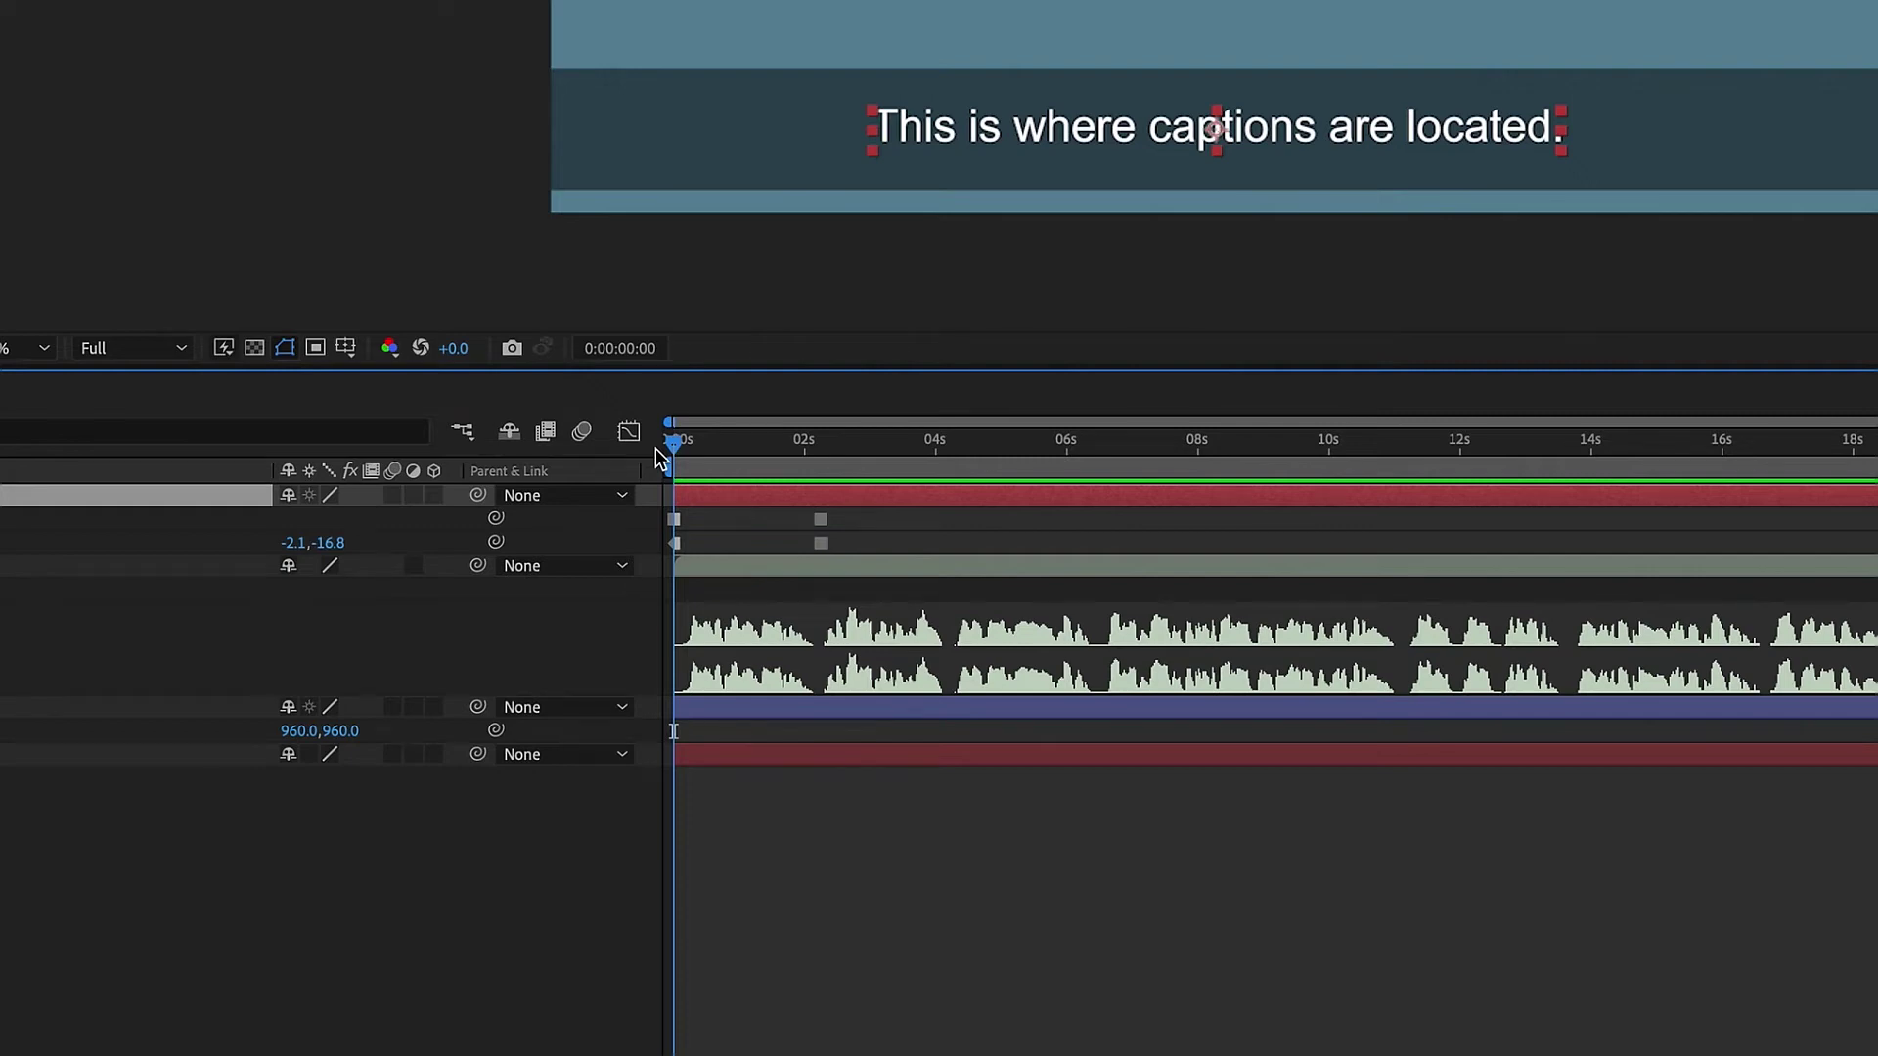
Preview the captions, then select the line 'Using only one line of text.' in the 89_Notes document
key("space")
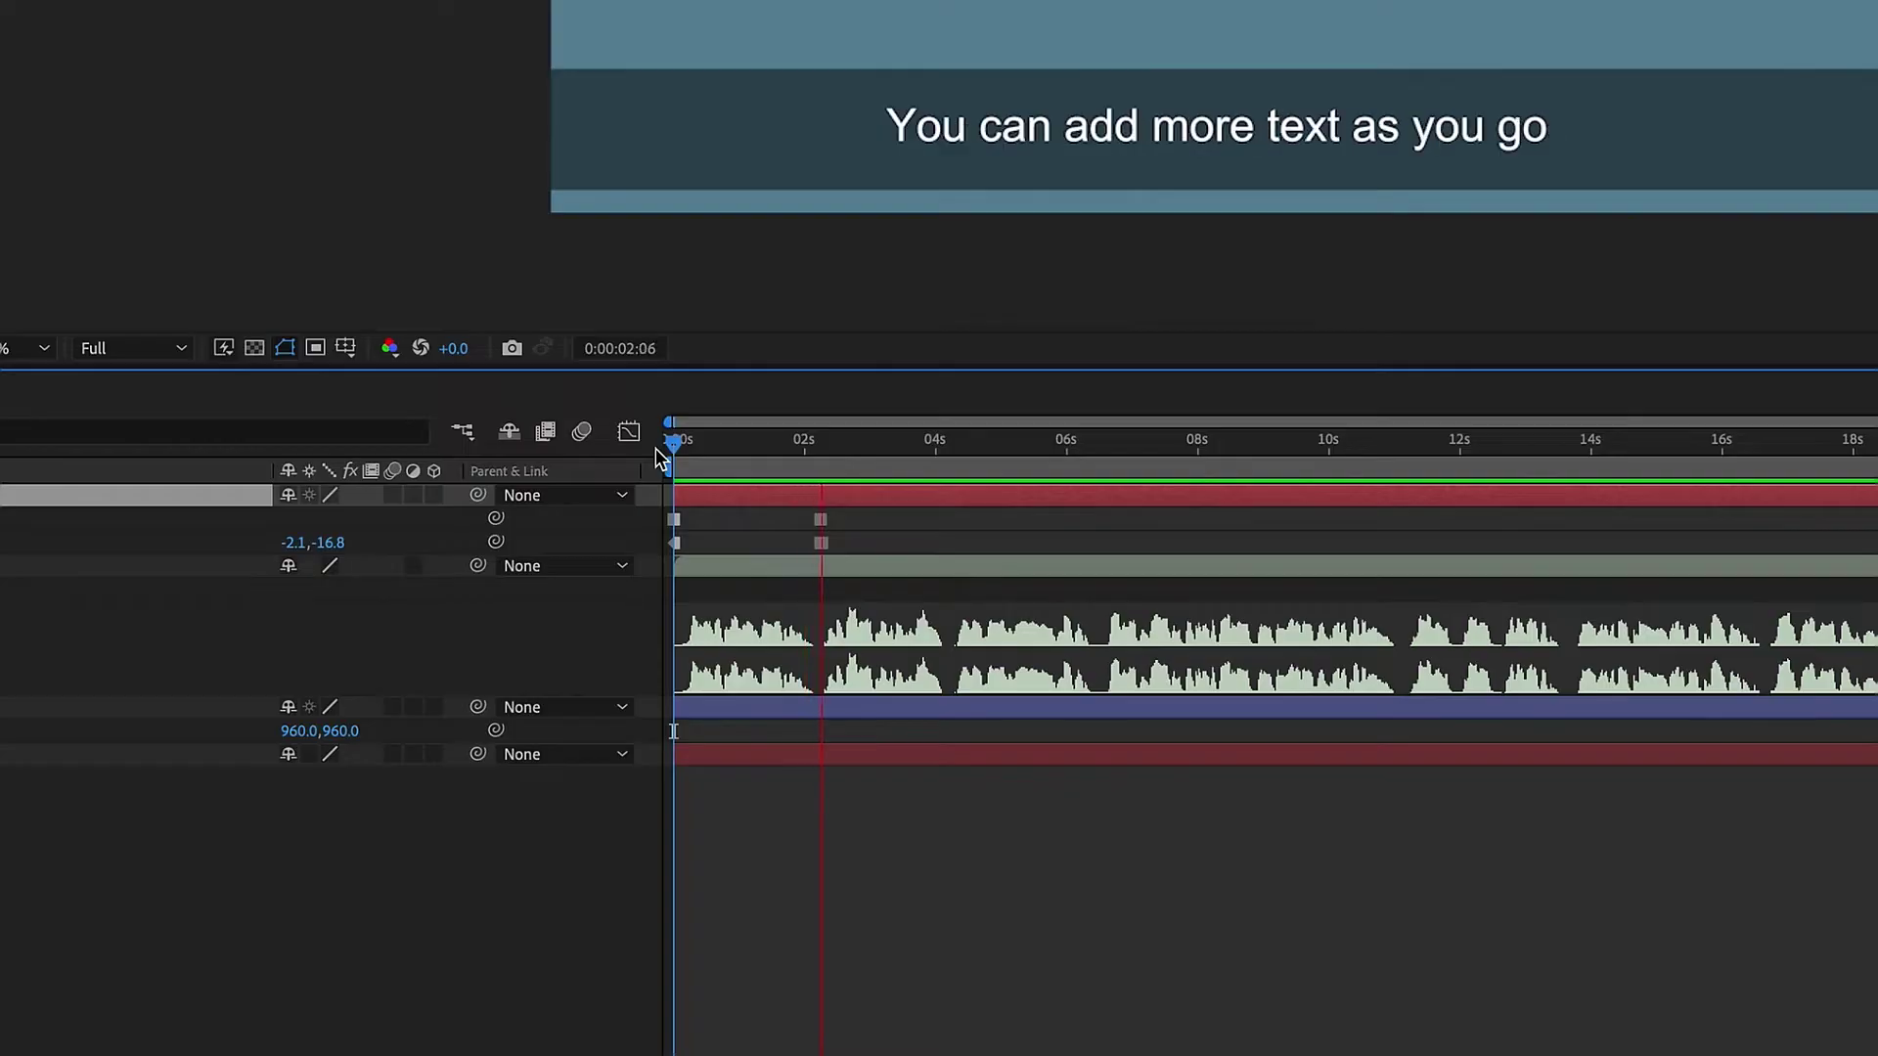
key("space")
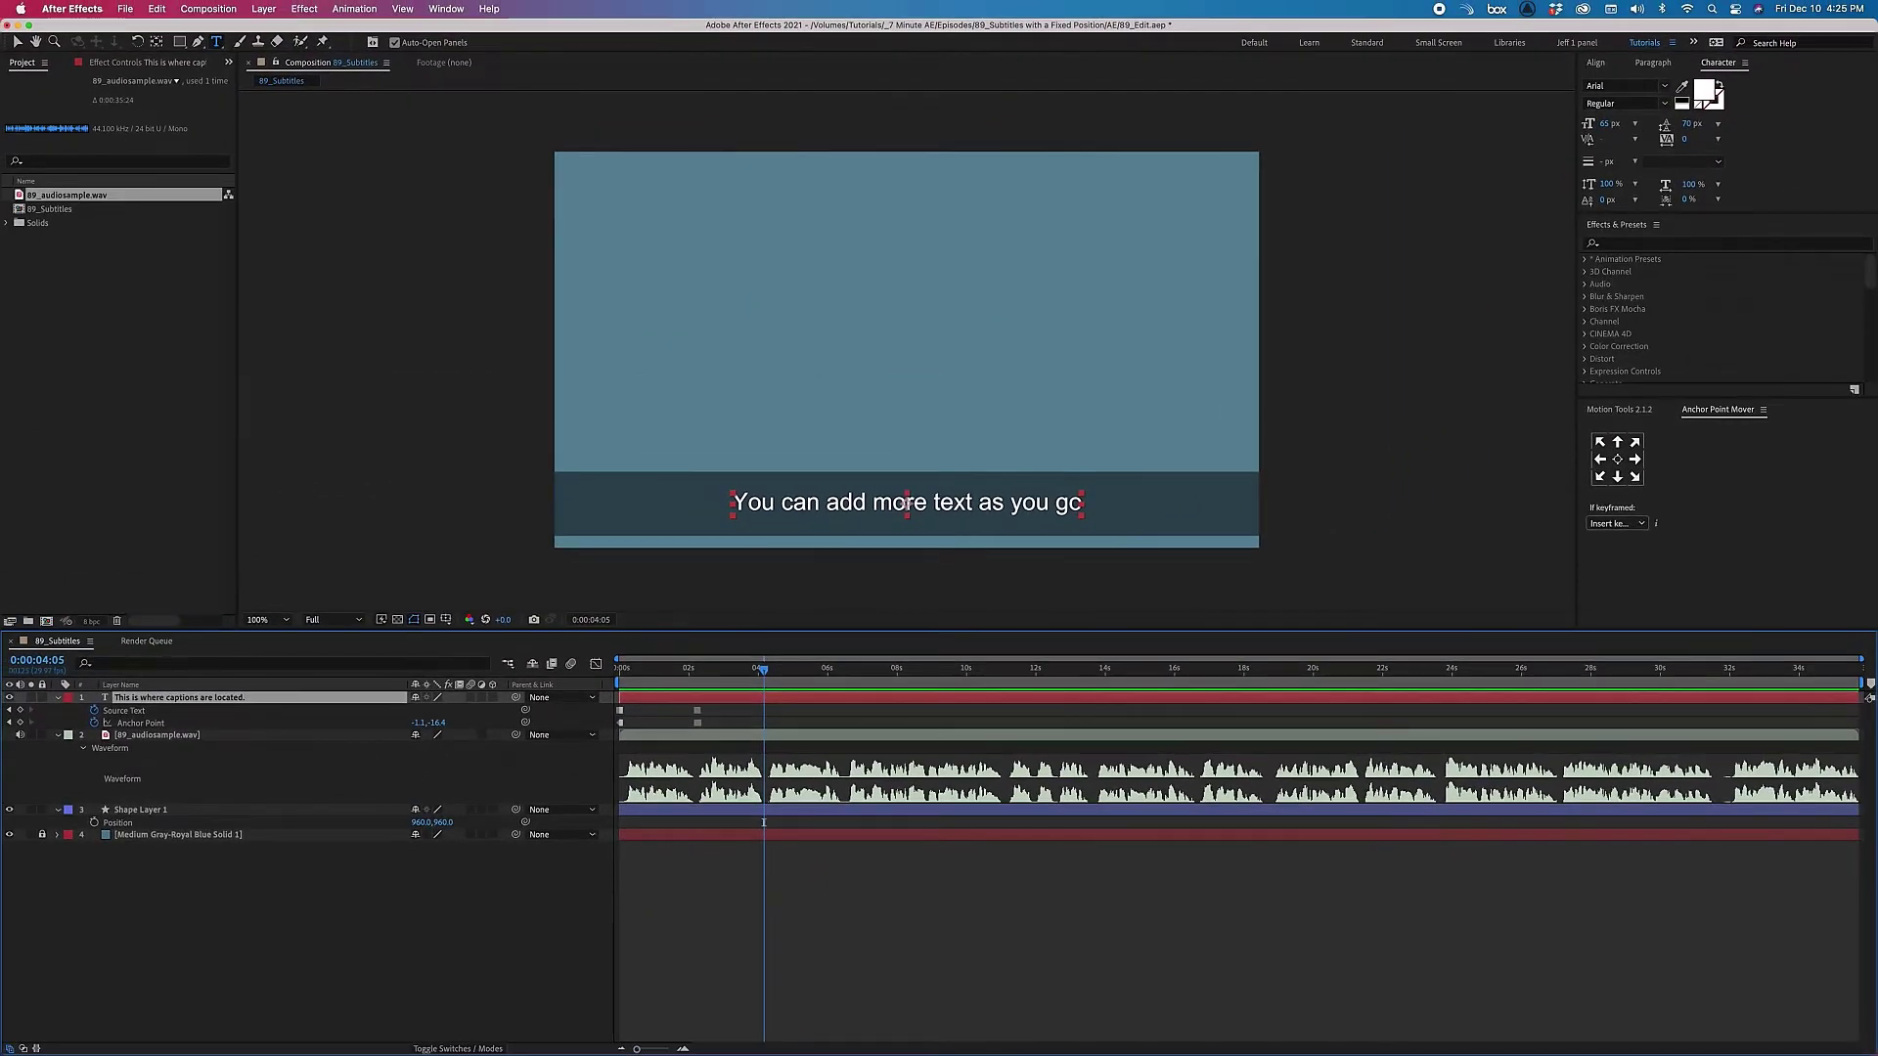
key("super+Tab")
left_click_drag(1173, 1035, 857, 421)
triple_click(174, 262)
key("super+c")
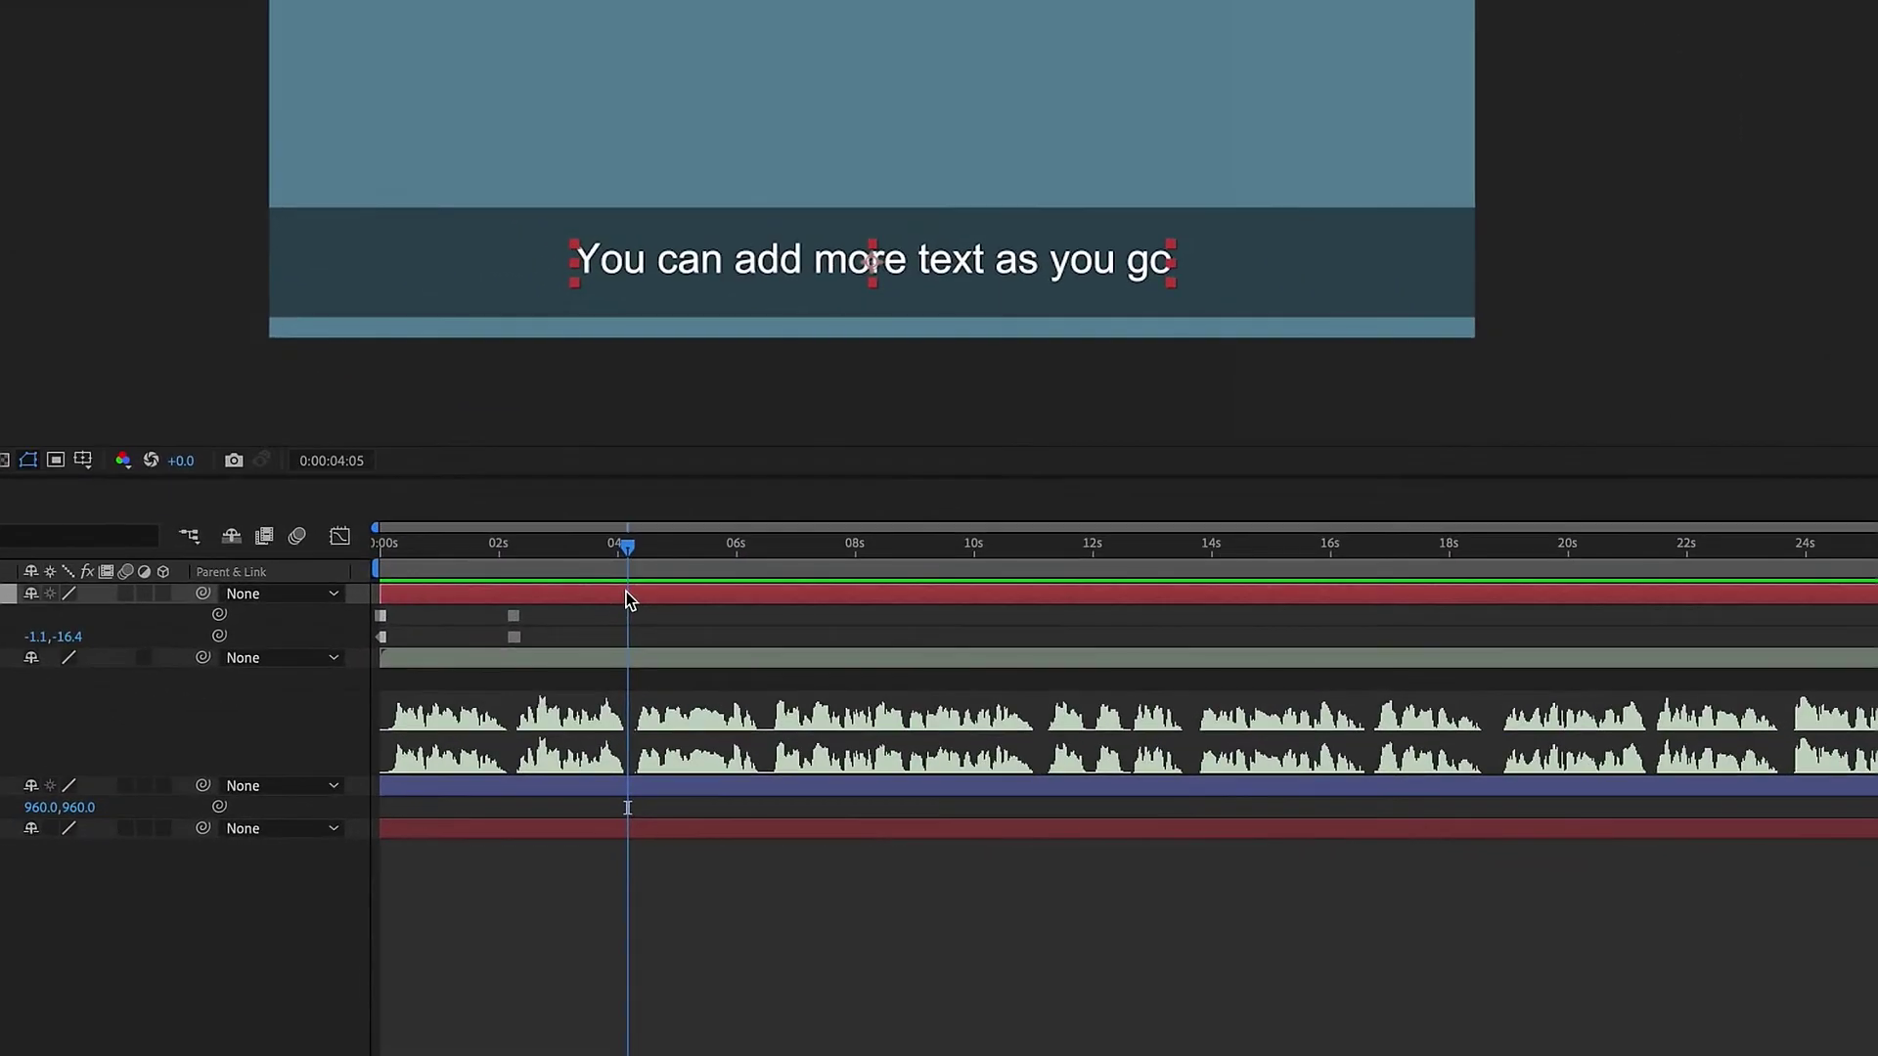
Replace the 4-second subtitle's text with 'Using only one line of text.'
double_click(764, 695)
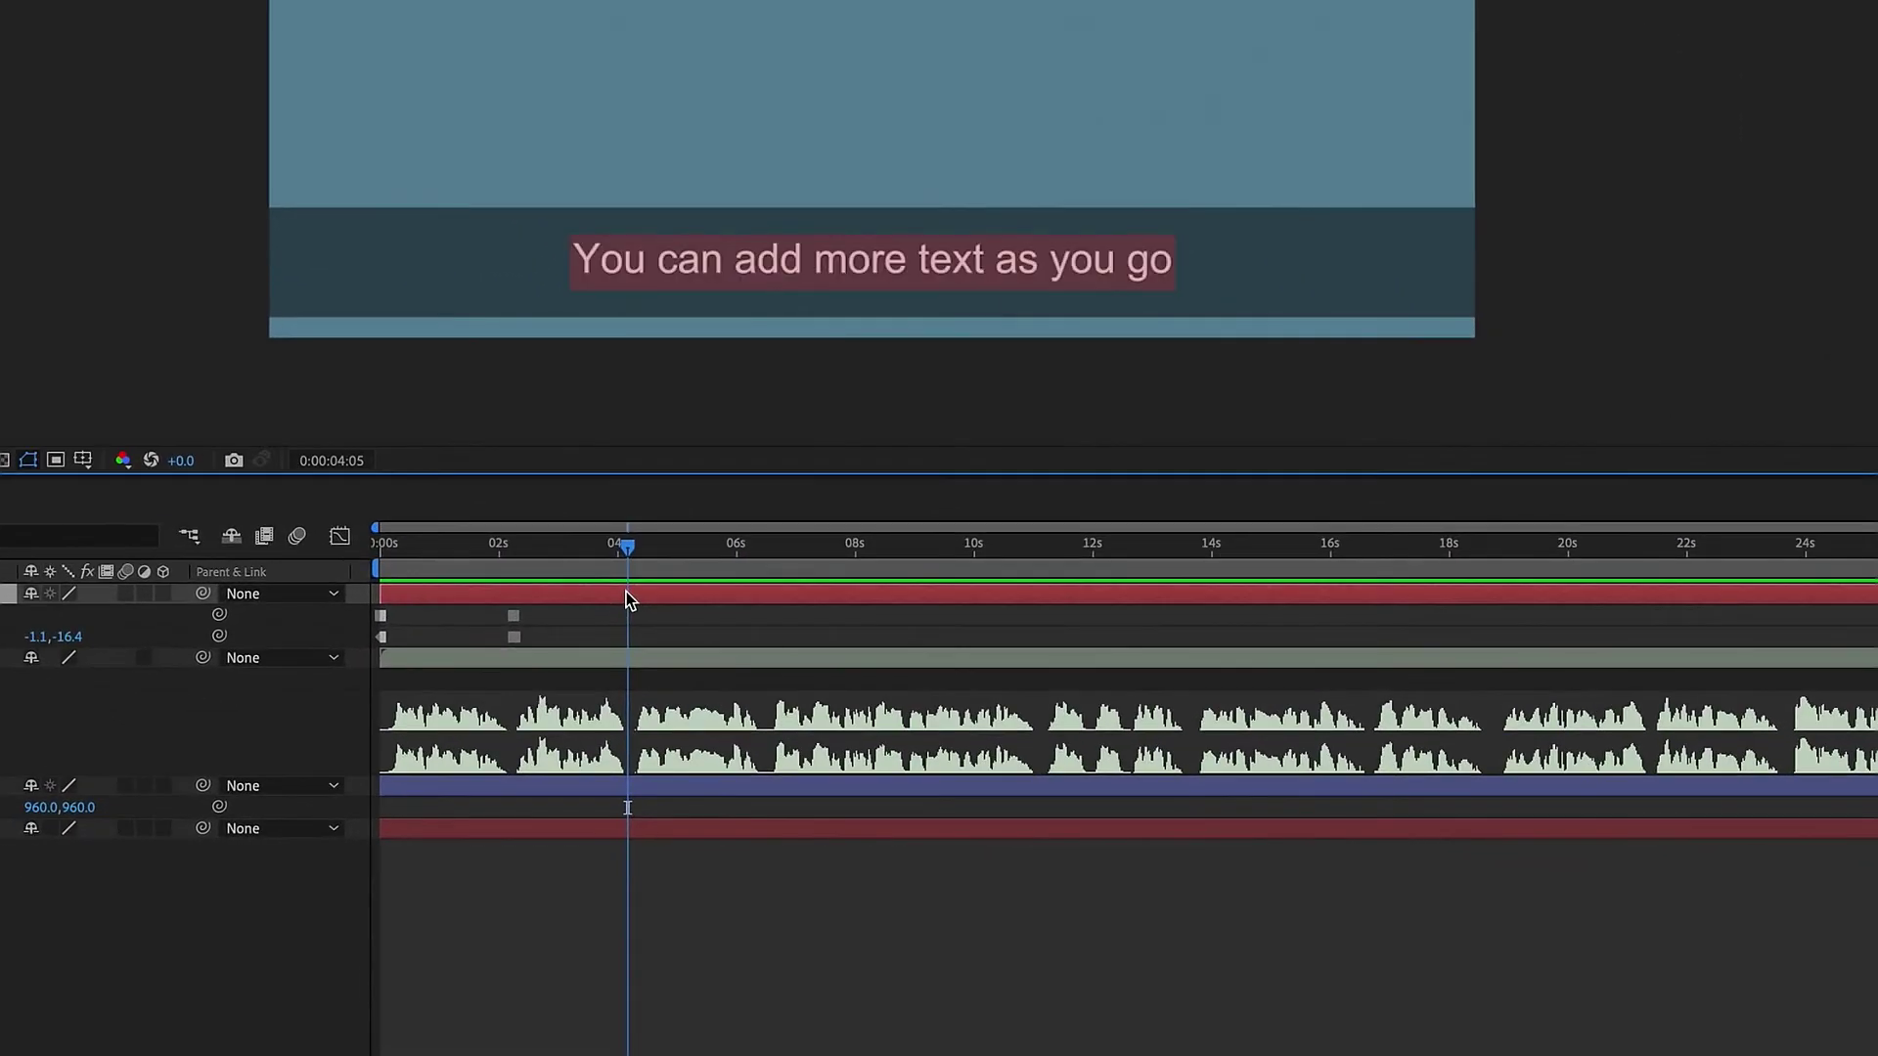
key("super+v")
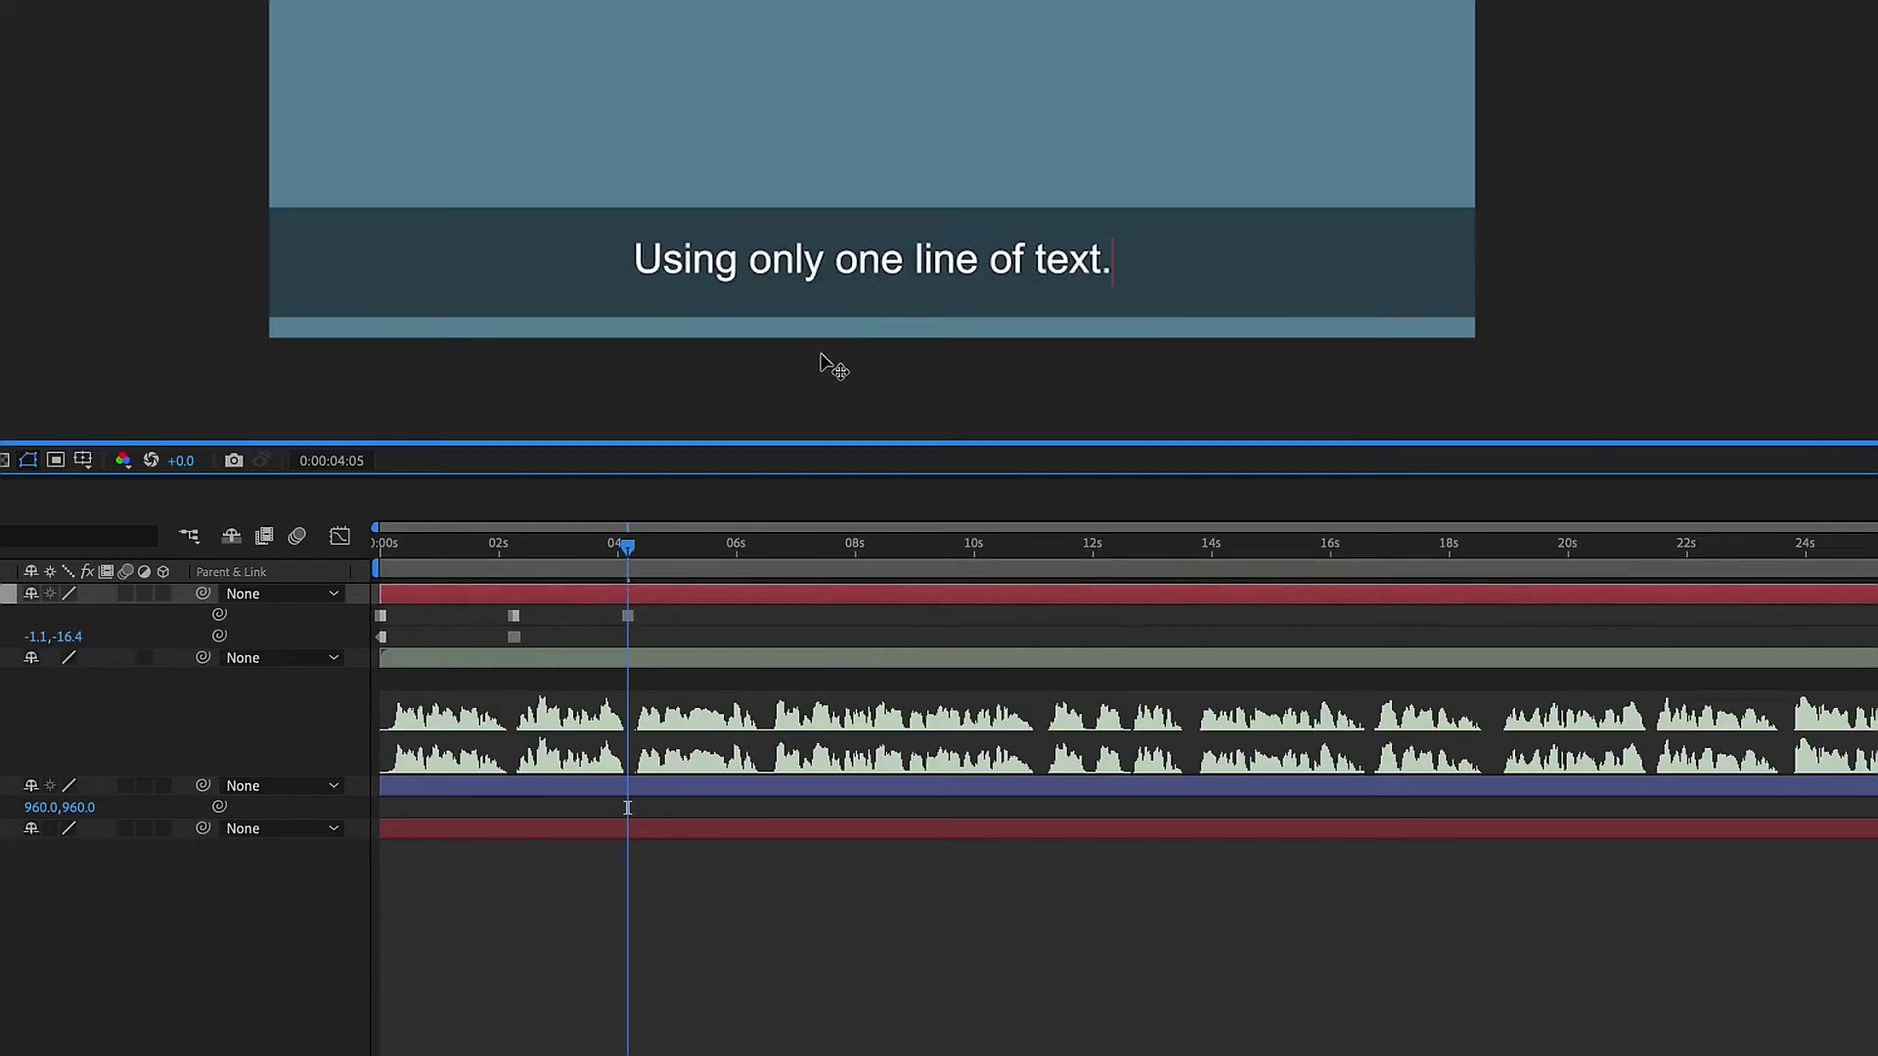
left_click(631, 597)
scroll(915, 344, "up", 5)
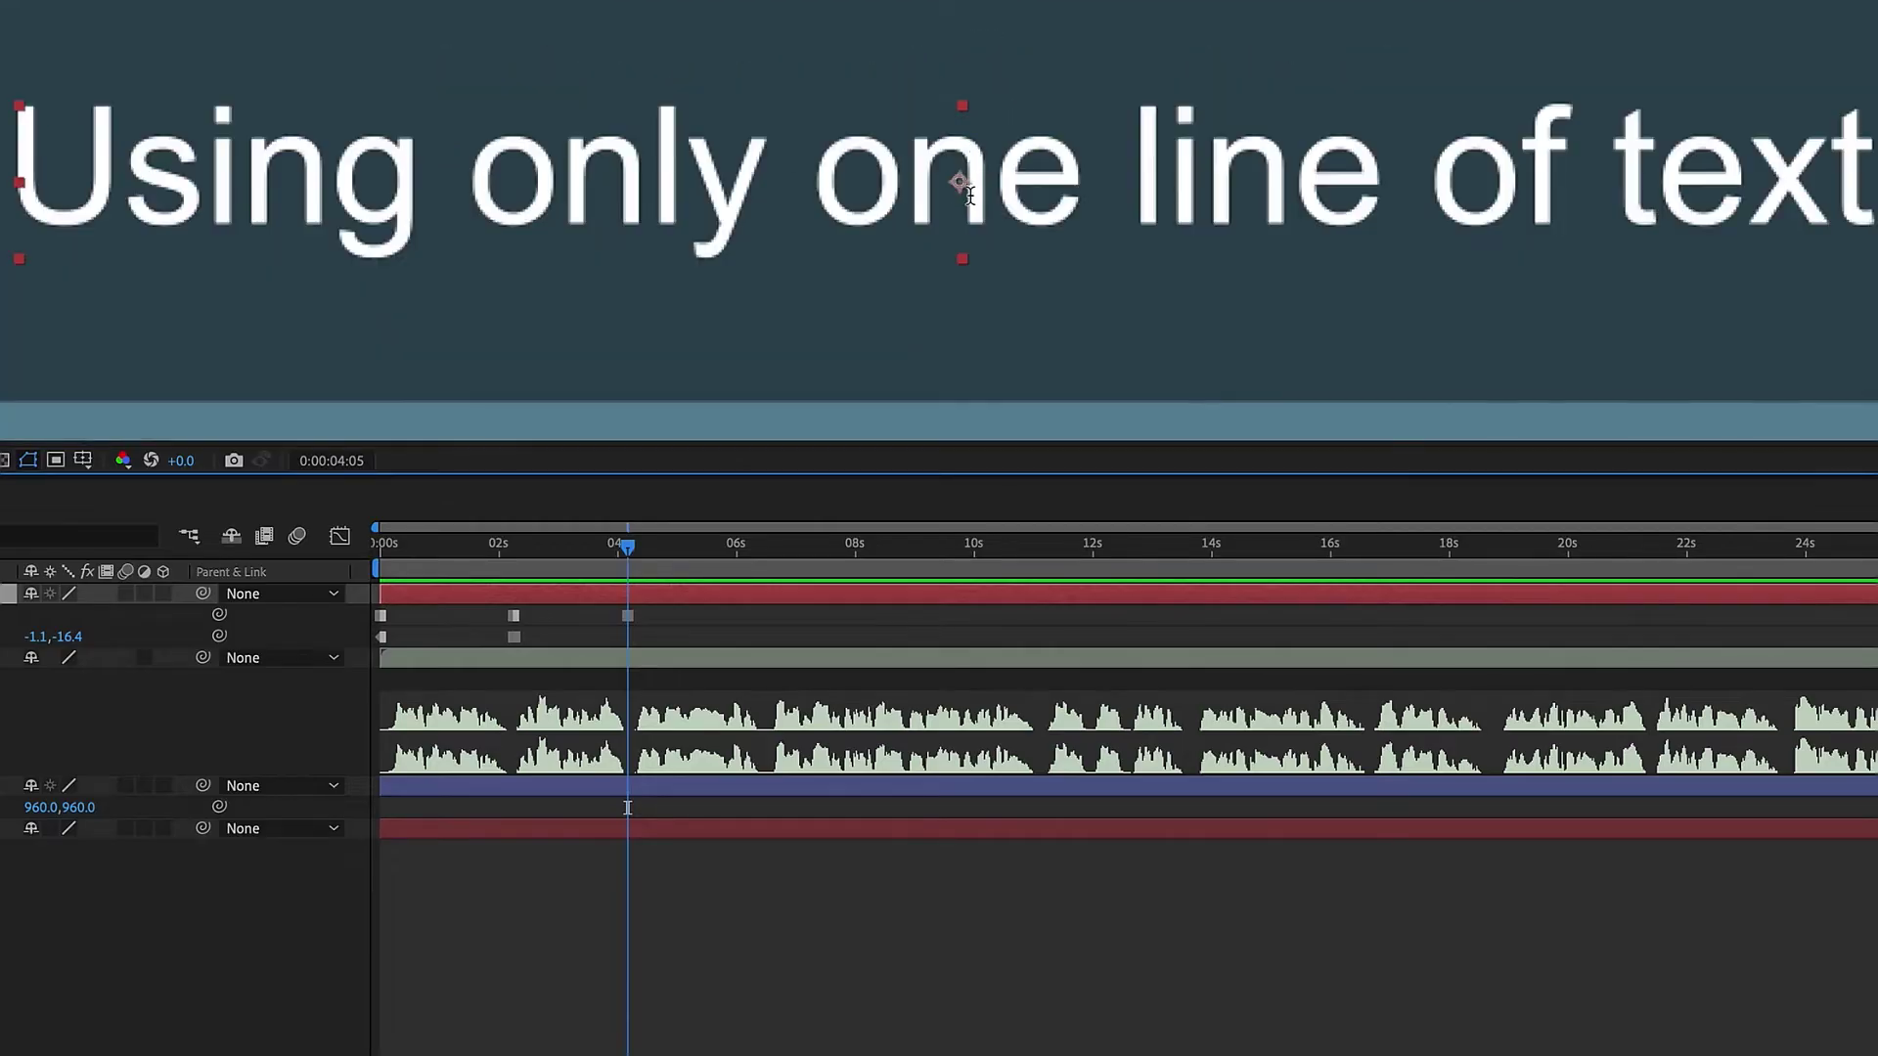
Centre the subtitle's anchor point in its layer content and reveal the Position expression [960,960]
right_click(762, 595)
mouse_move(864, 577)
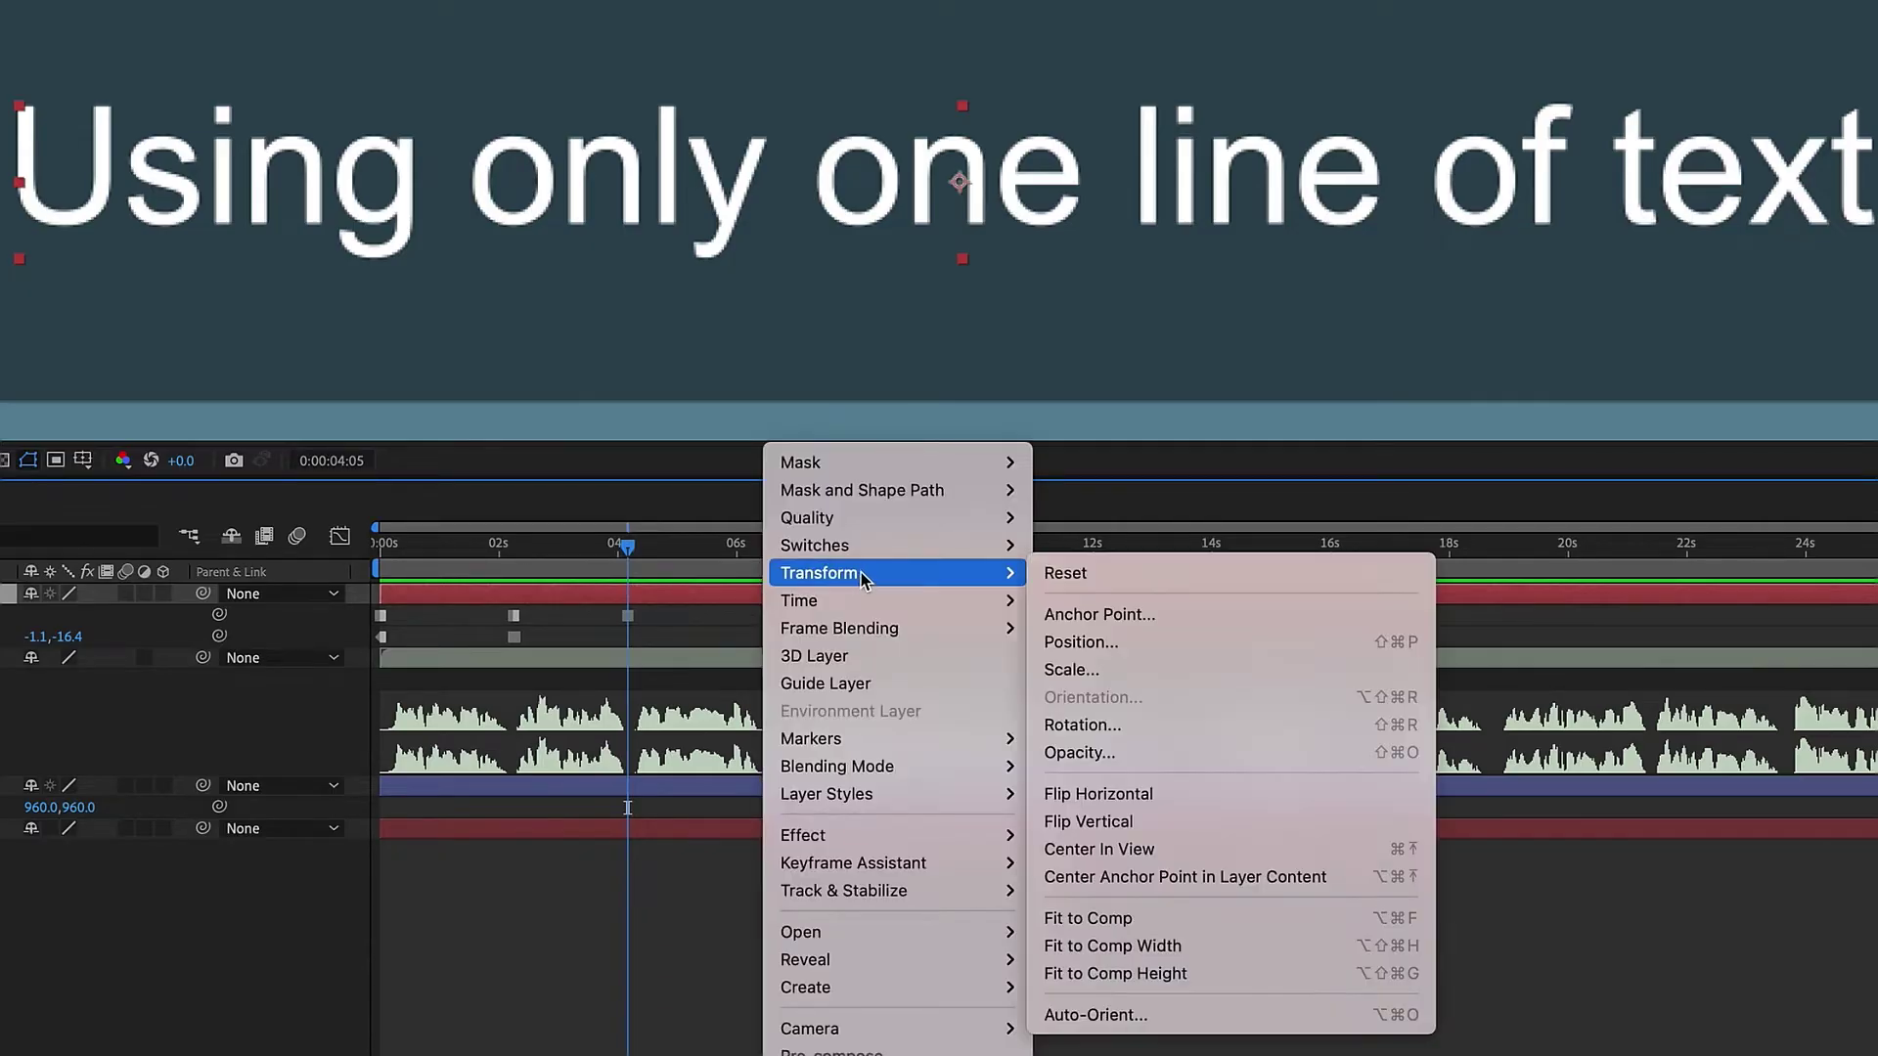
left_click(1140, 877)
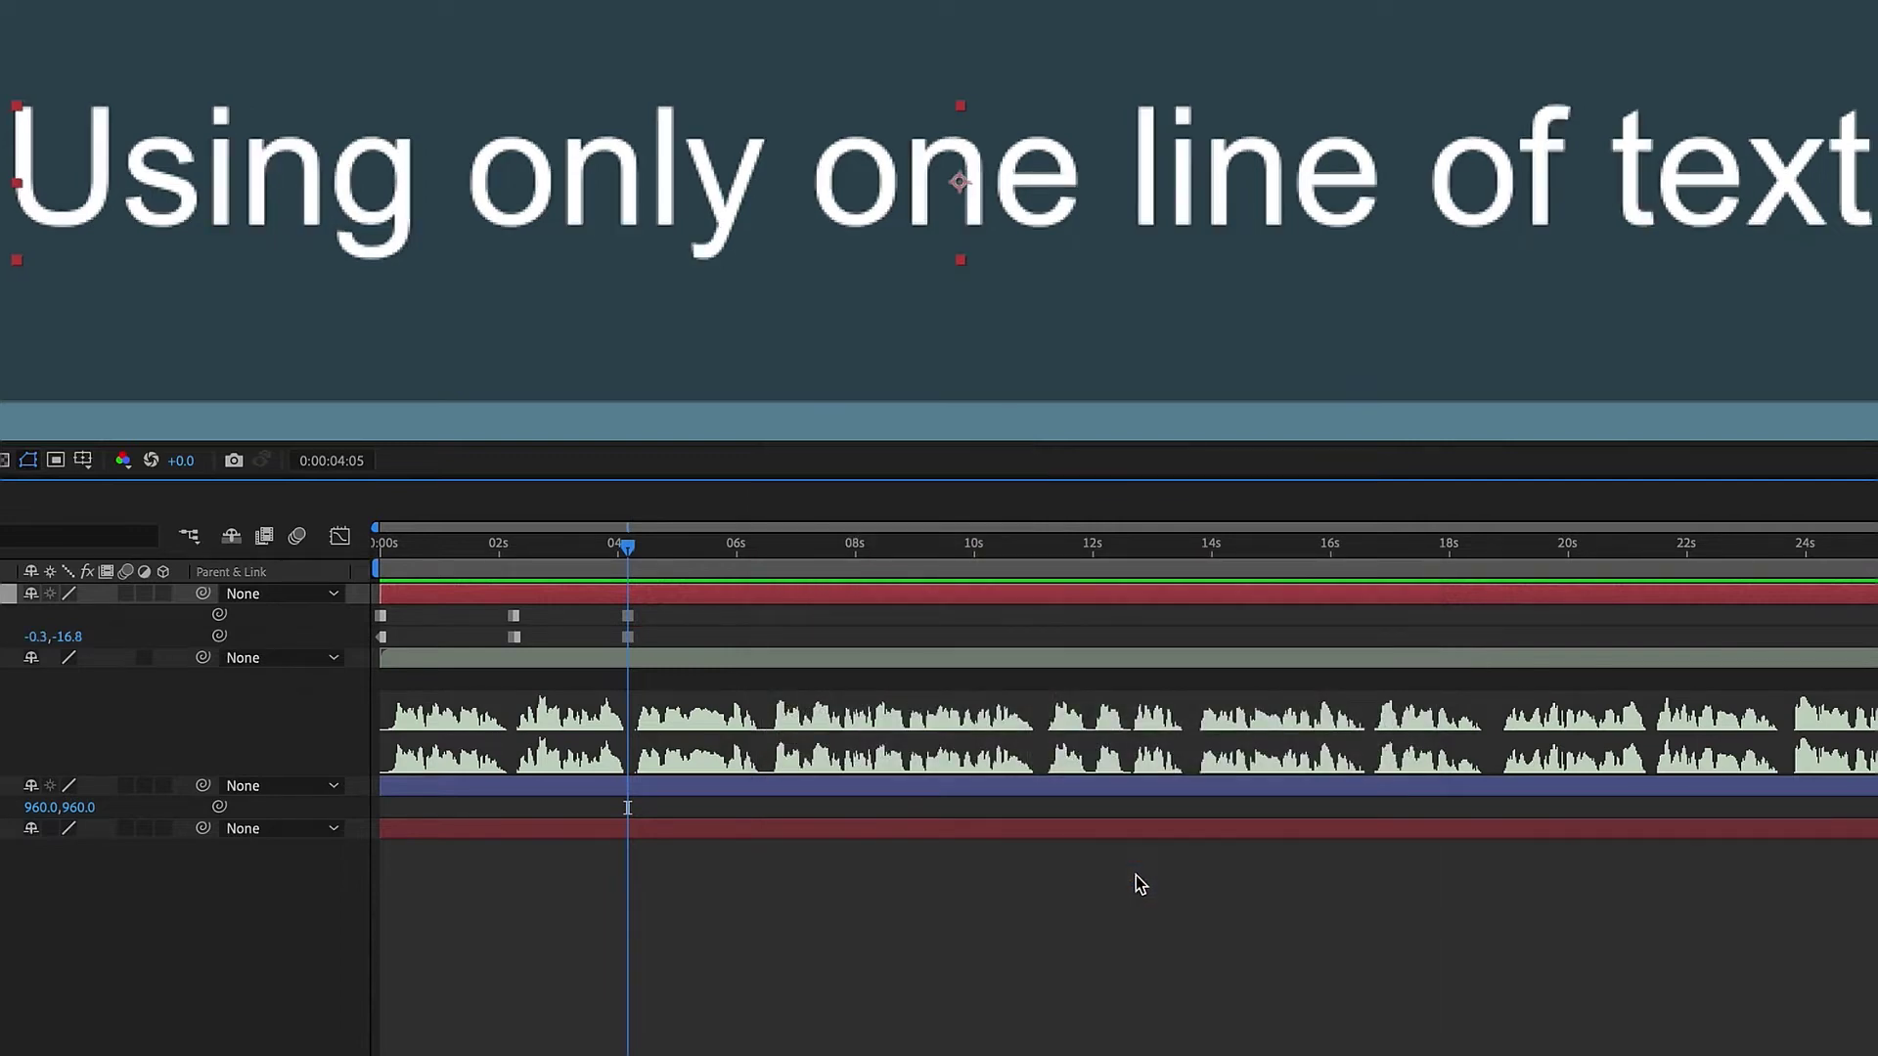
key("super+z")
right_click(827, 604)
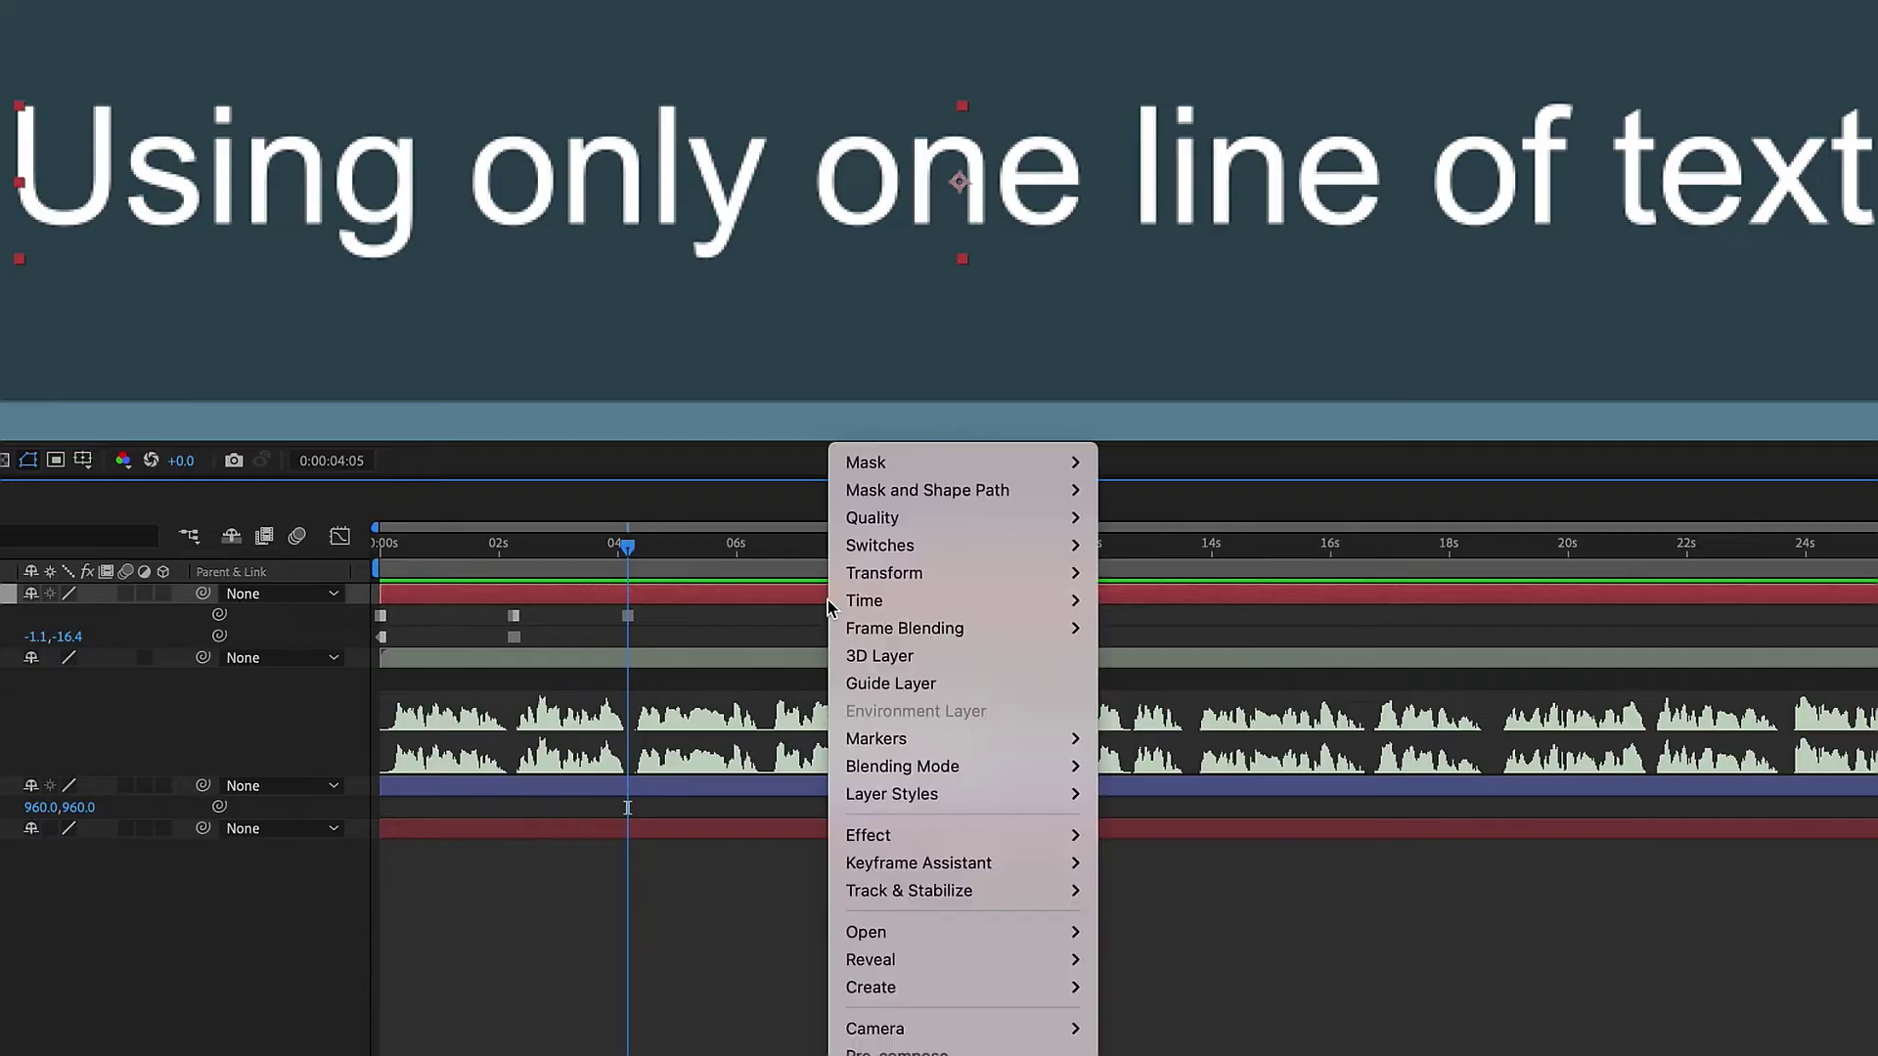
mouse_move(929, 573)
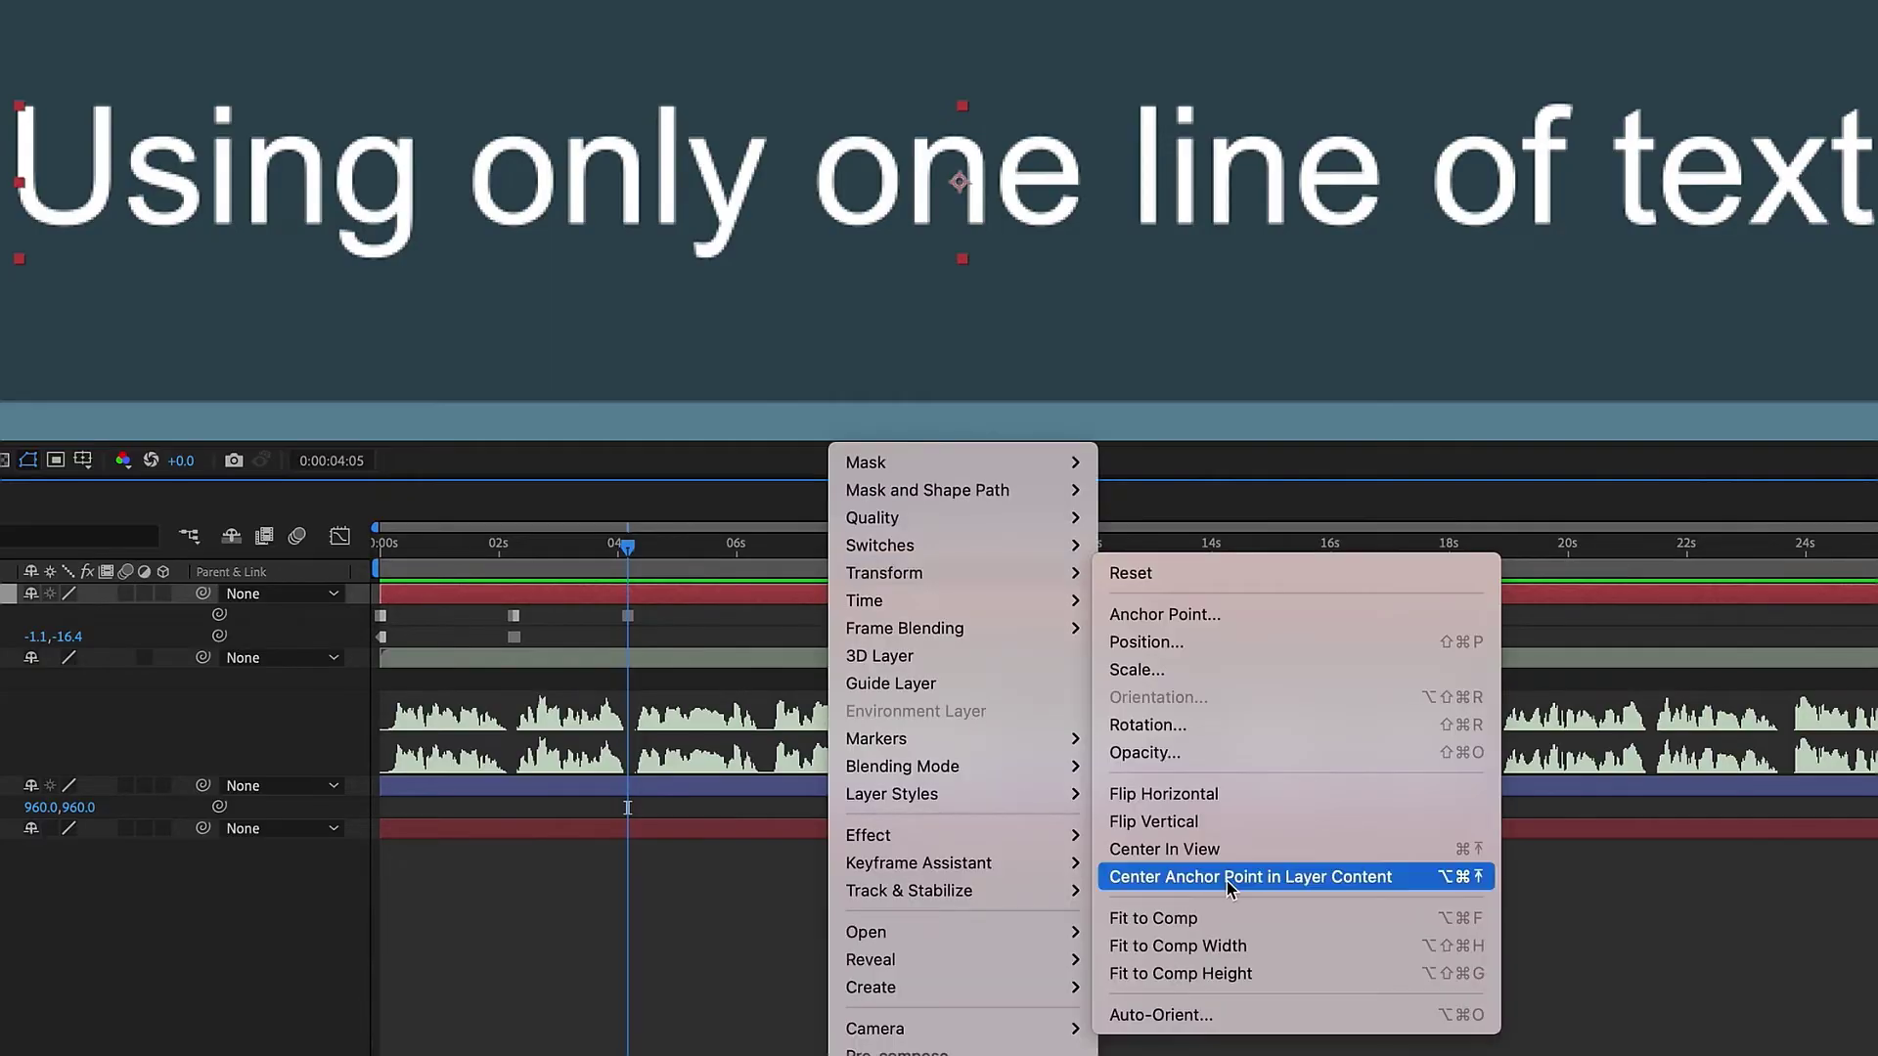
left_click(1234, 879)
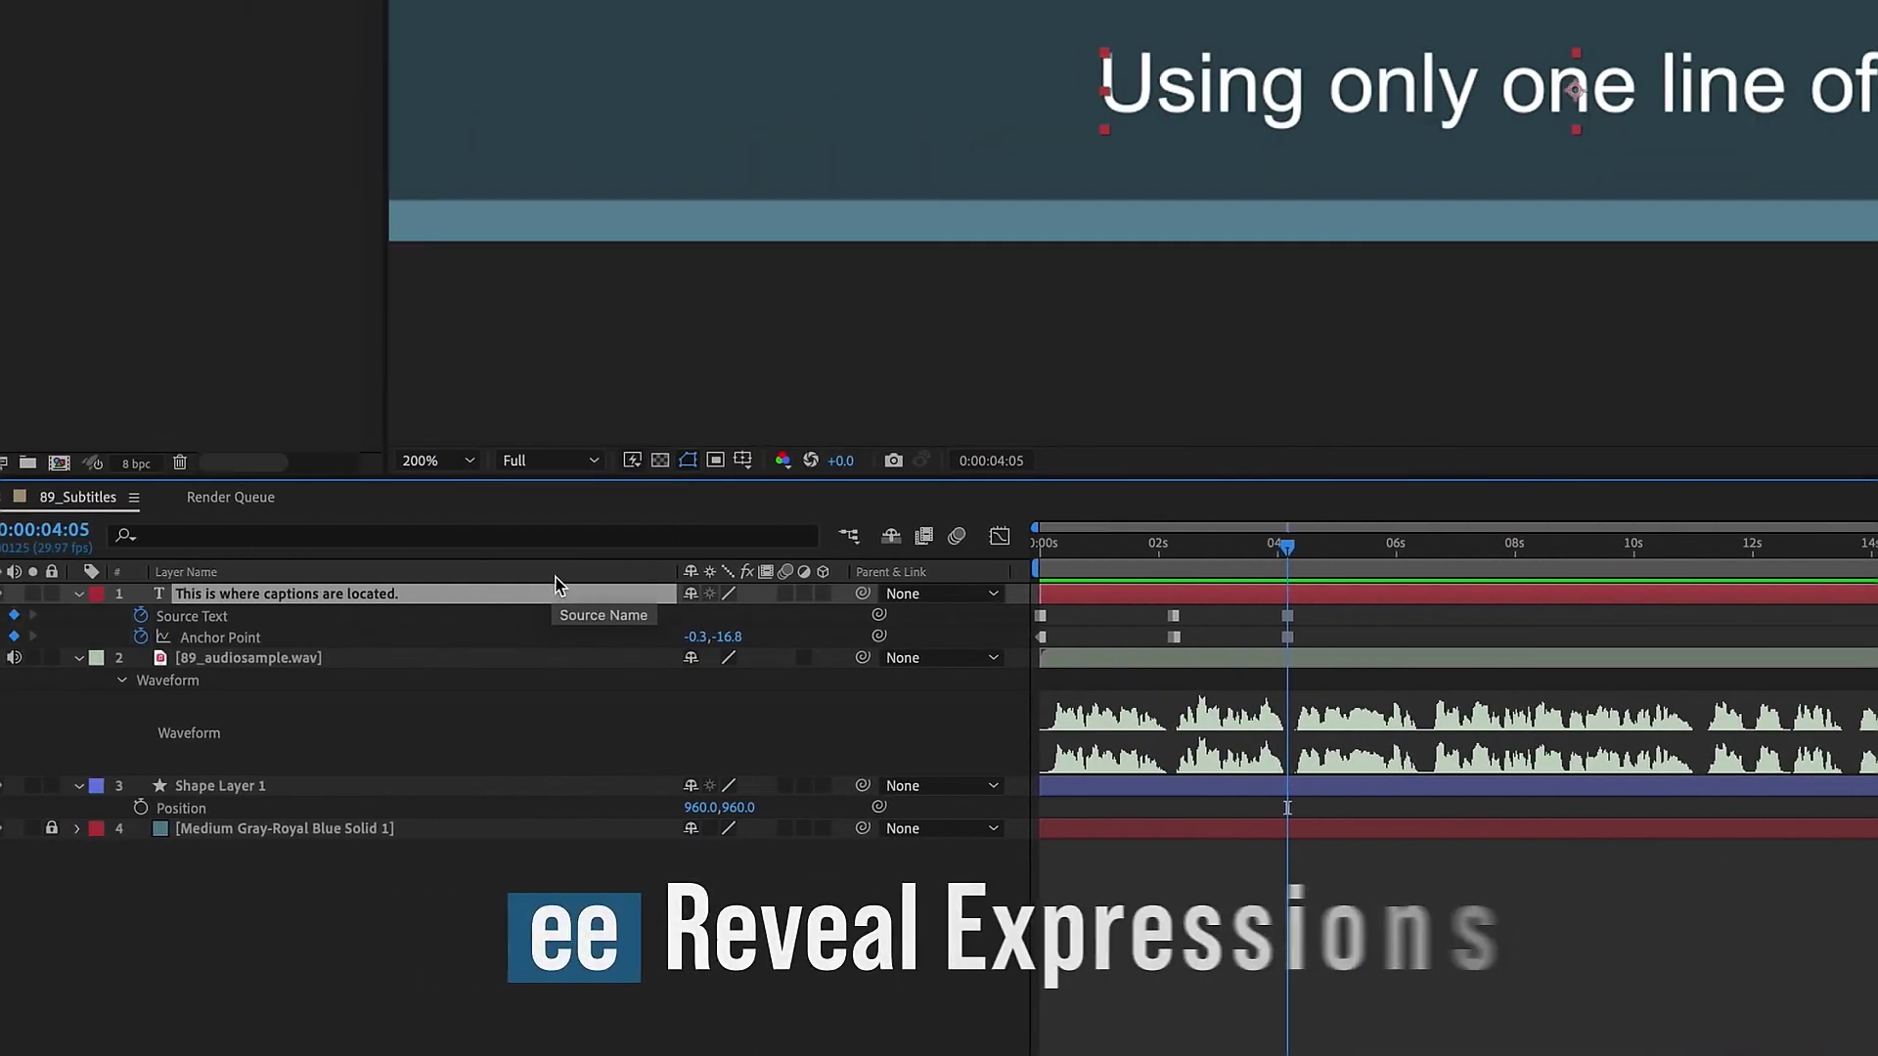
key("e")
key("e")
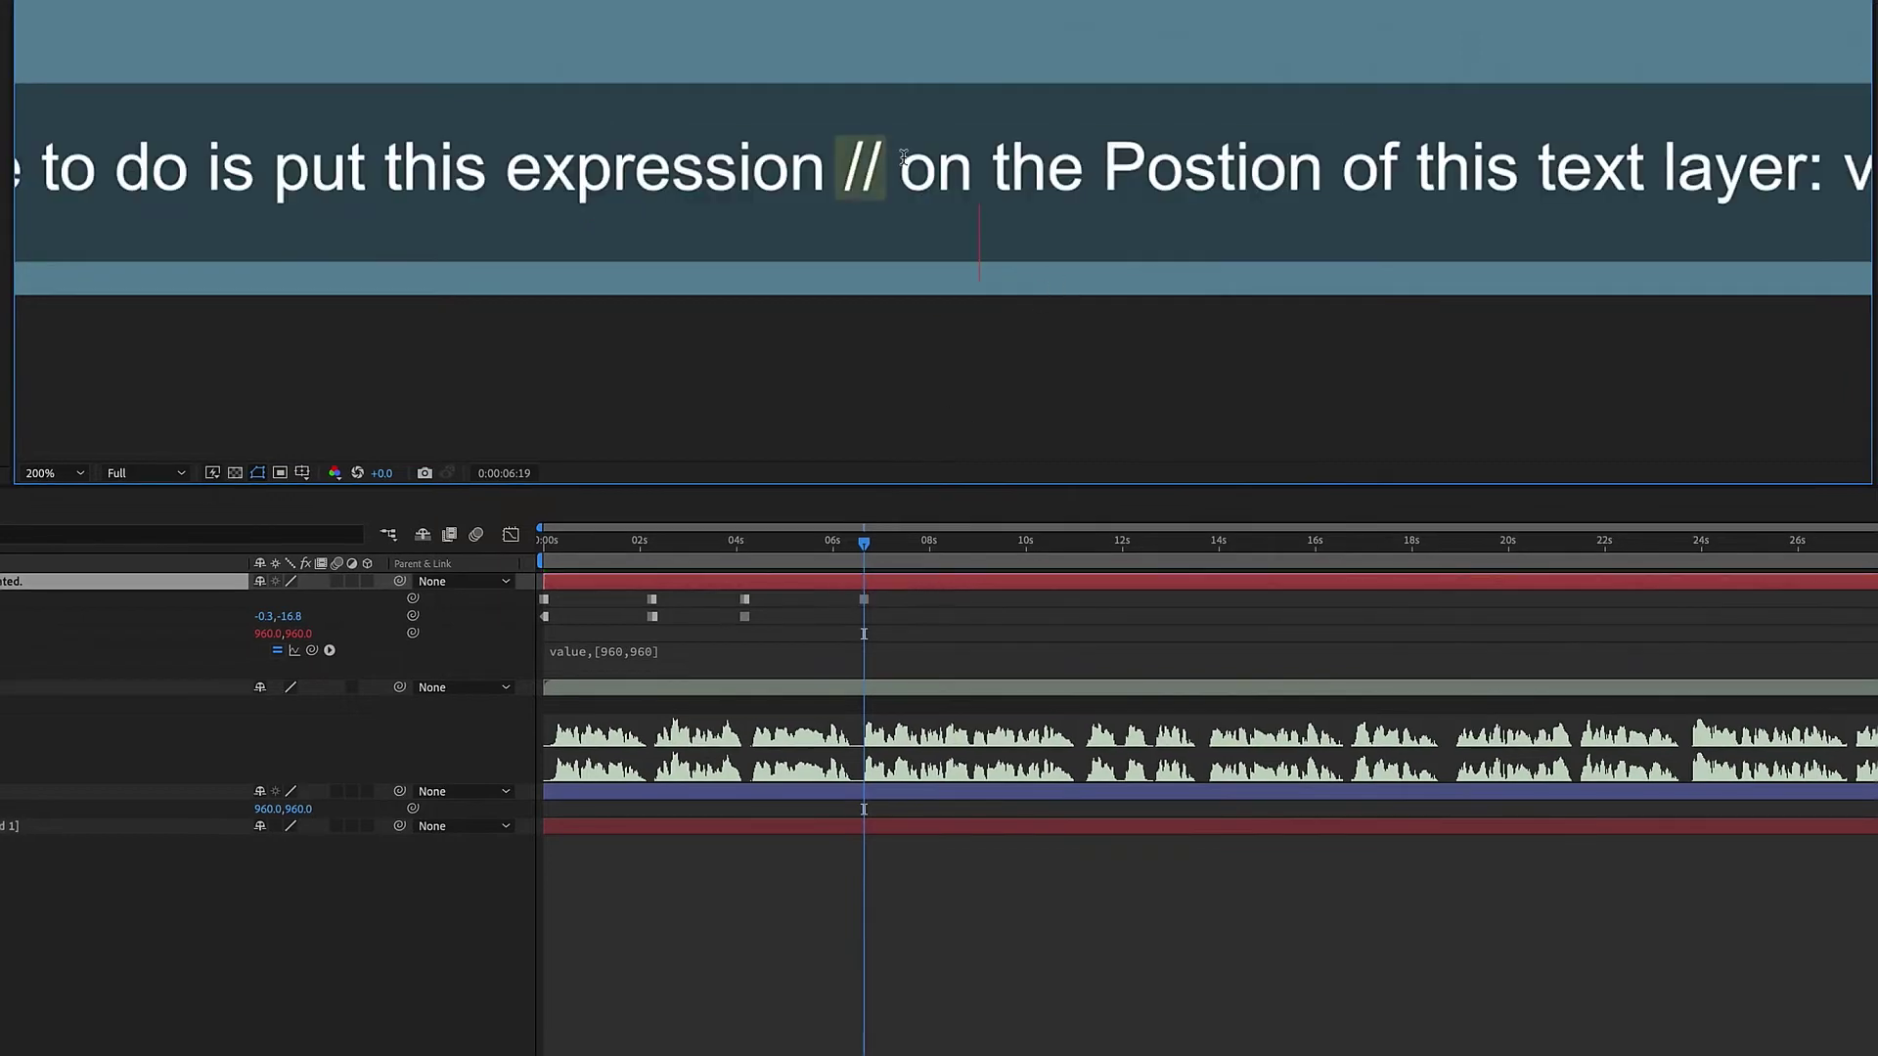
Delete the // marker and break the long subtitle into two lines
left_click(902, 157)
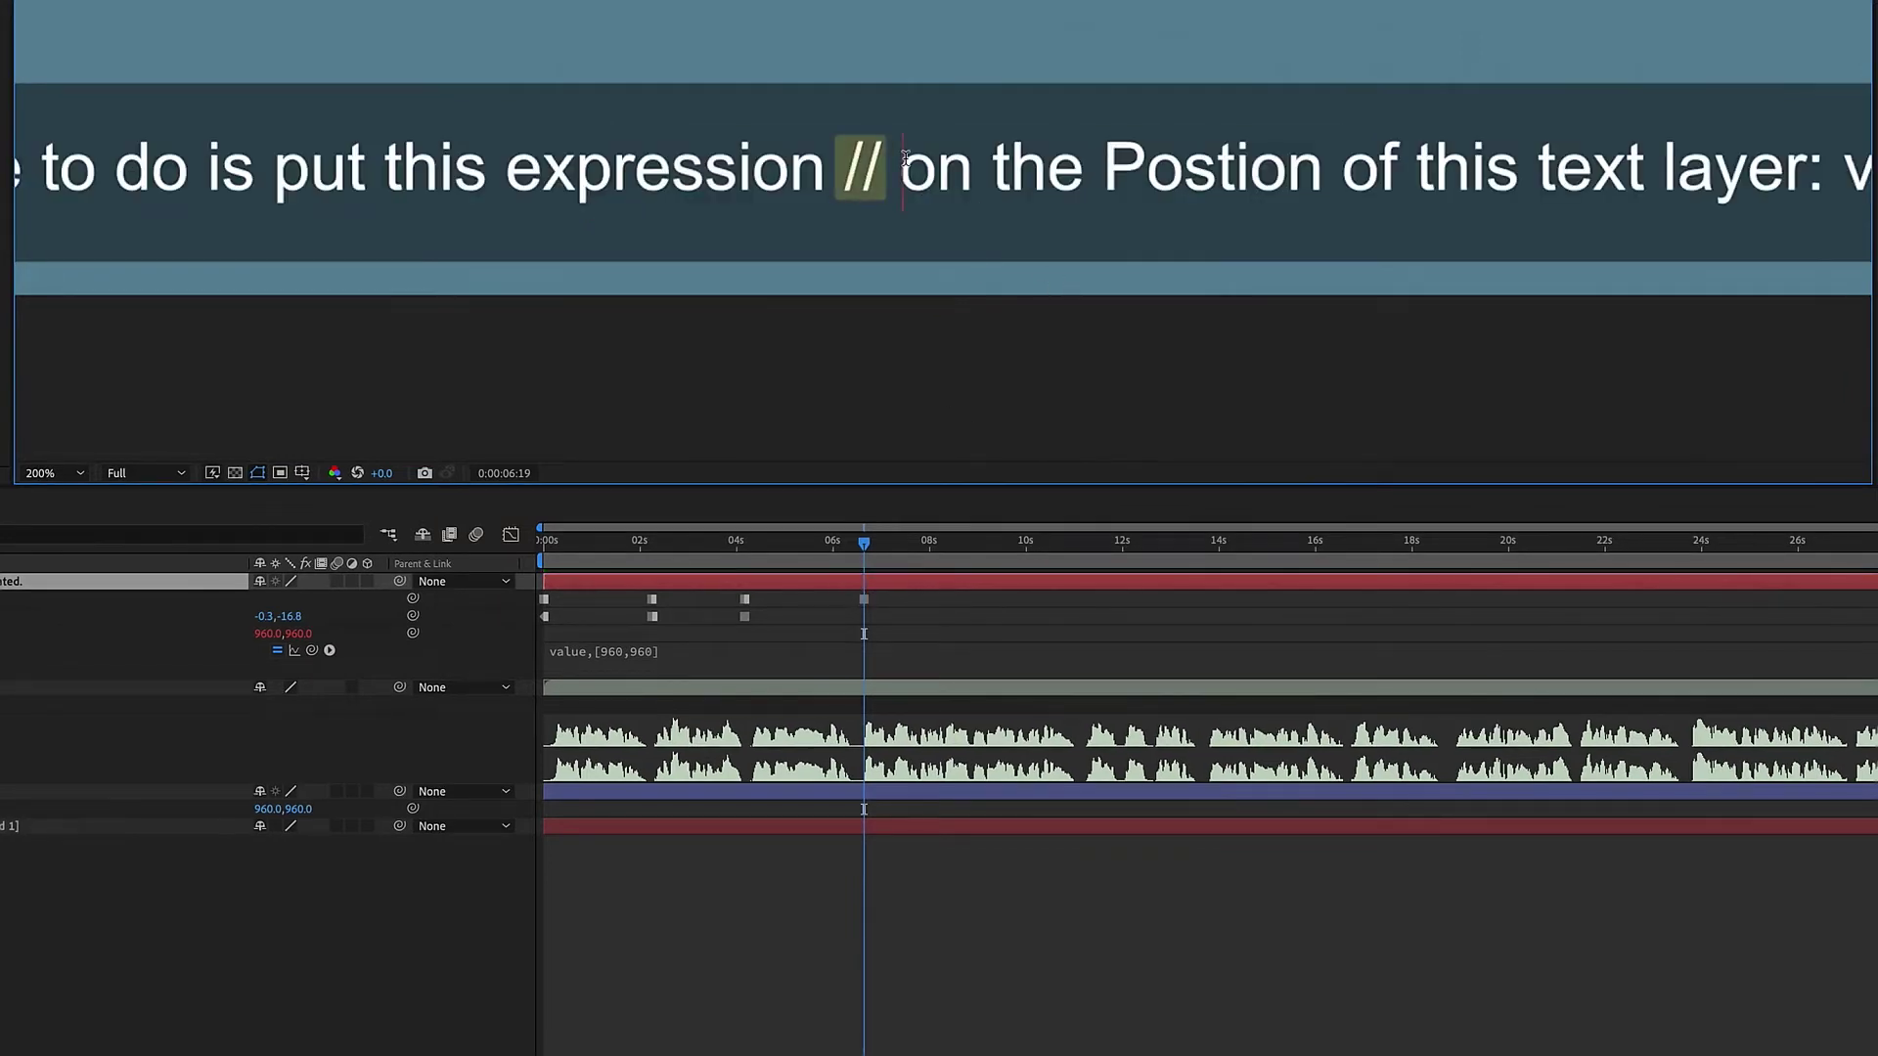
key("BackSpace")
key("BackSpace")
key("BackSpace")
key("BackSpace")
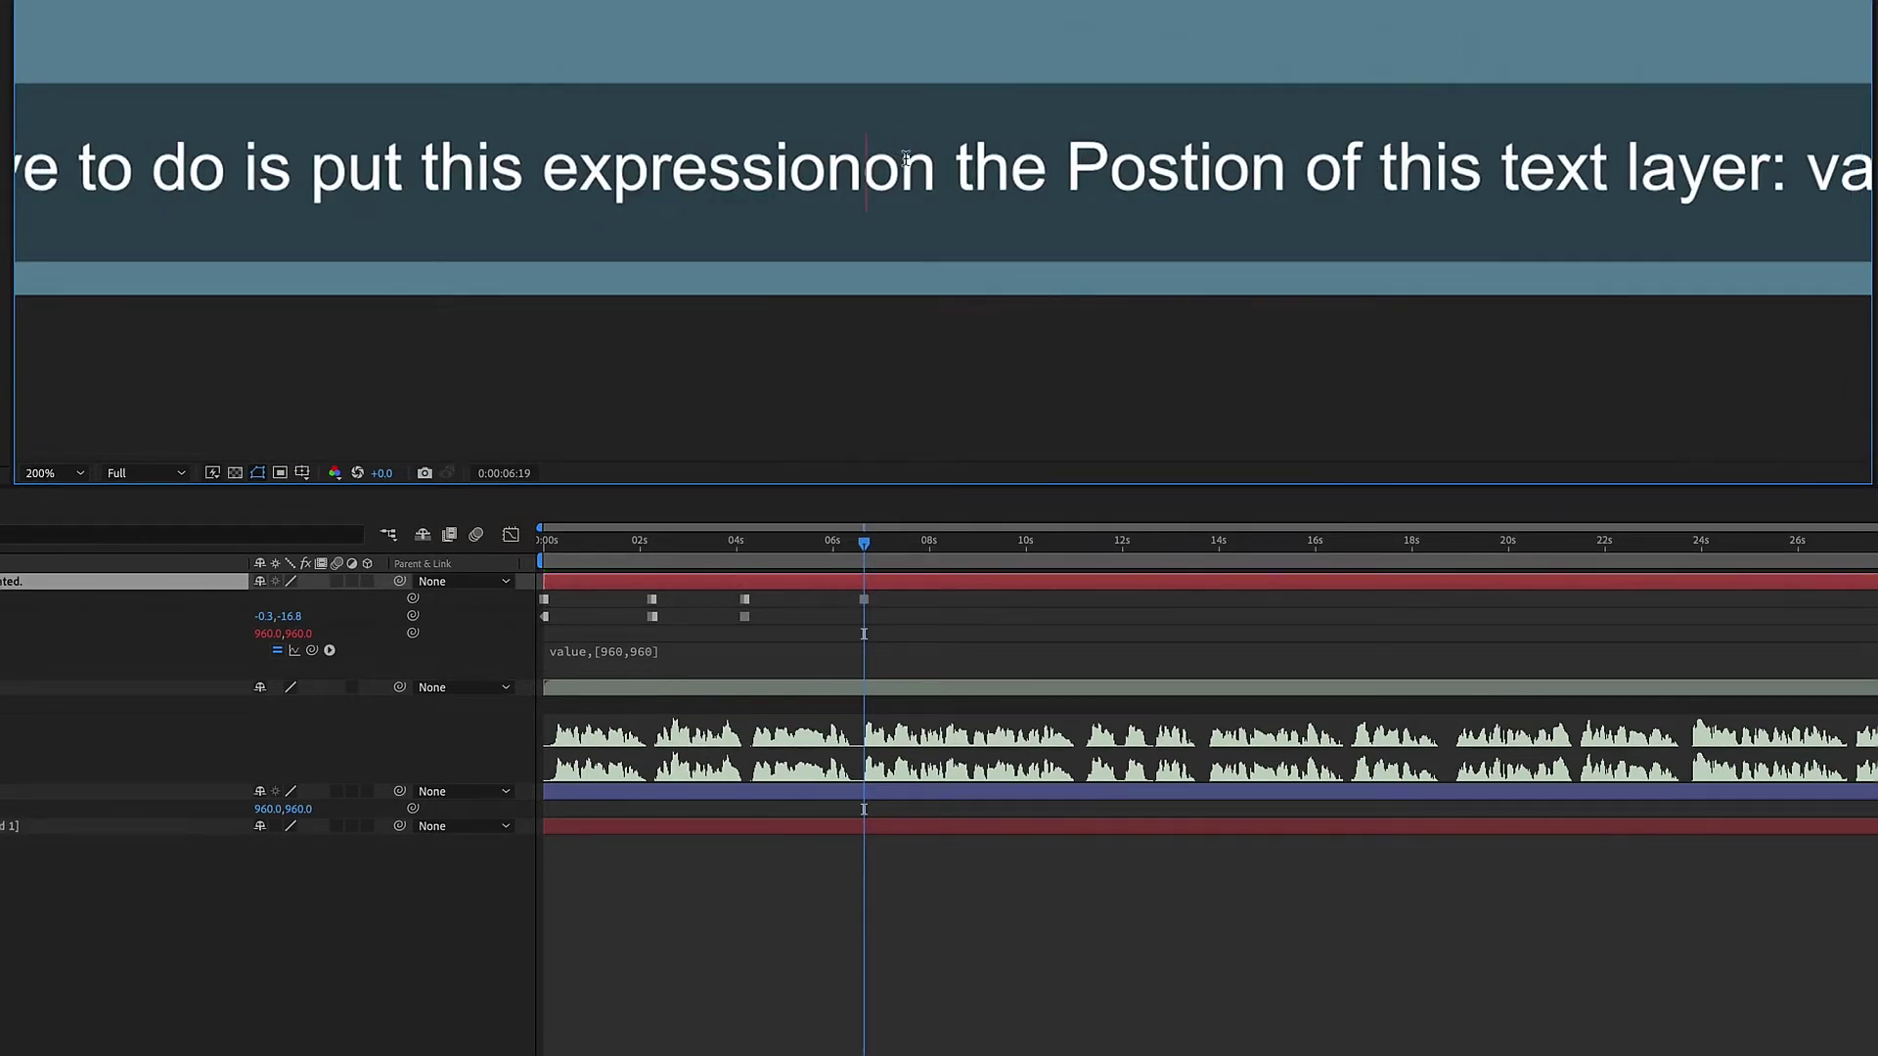
key("Return")
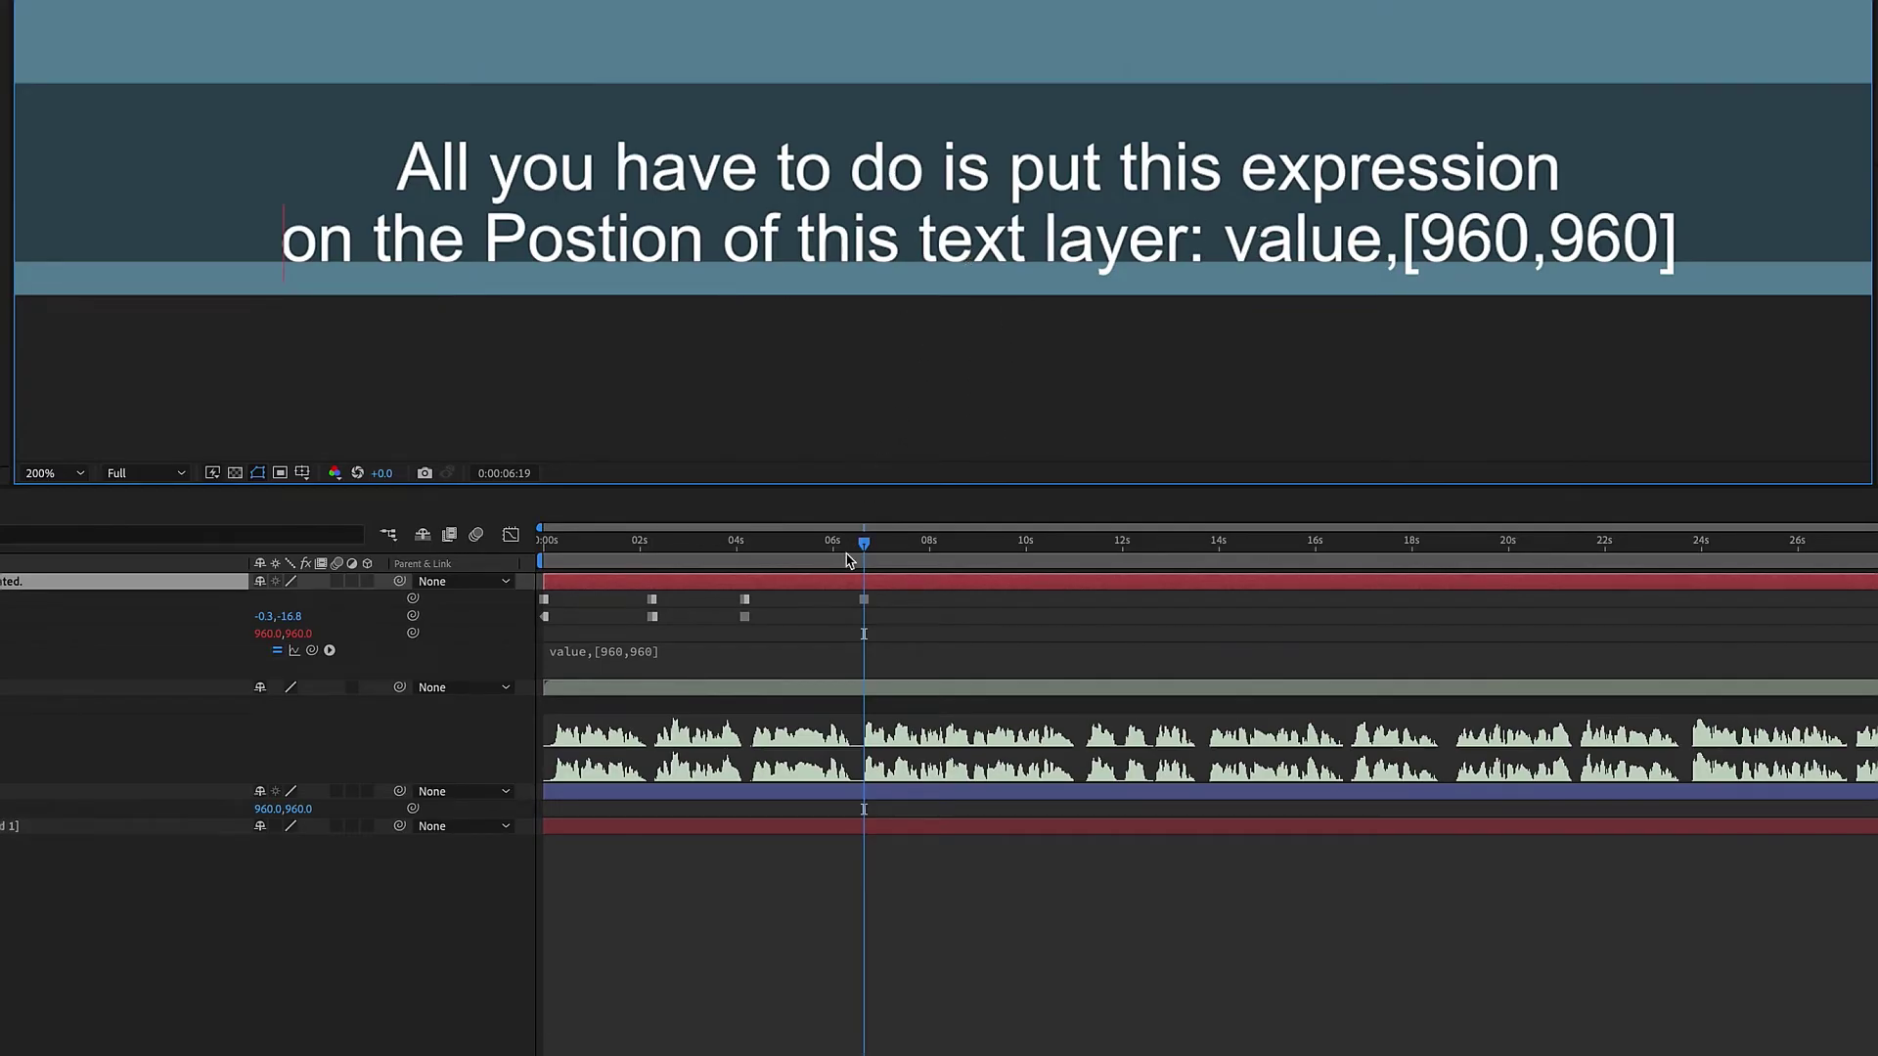
Recentre the anchor point in the two-line subtitle and preview the earlier captions
right_click(869, 581)
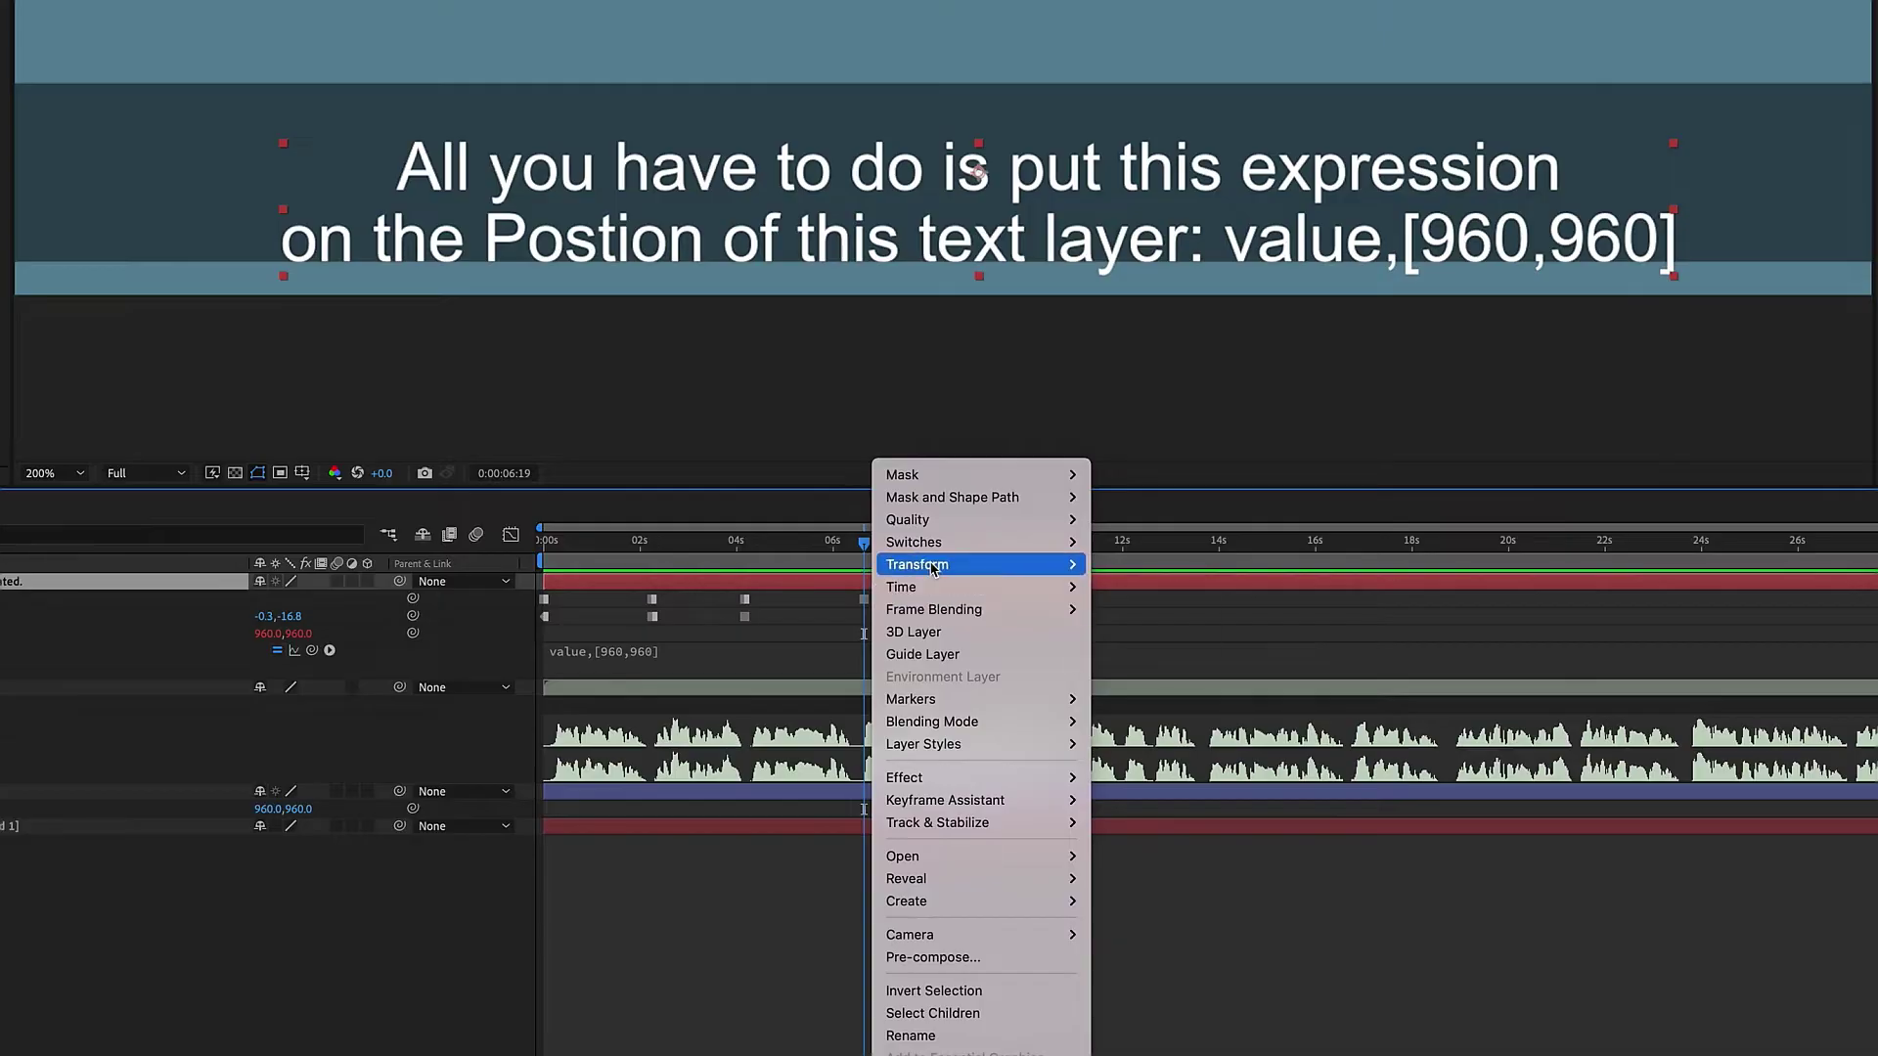
mouse_move(929, 565)
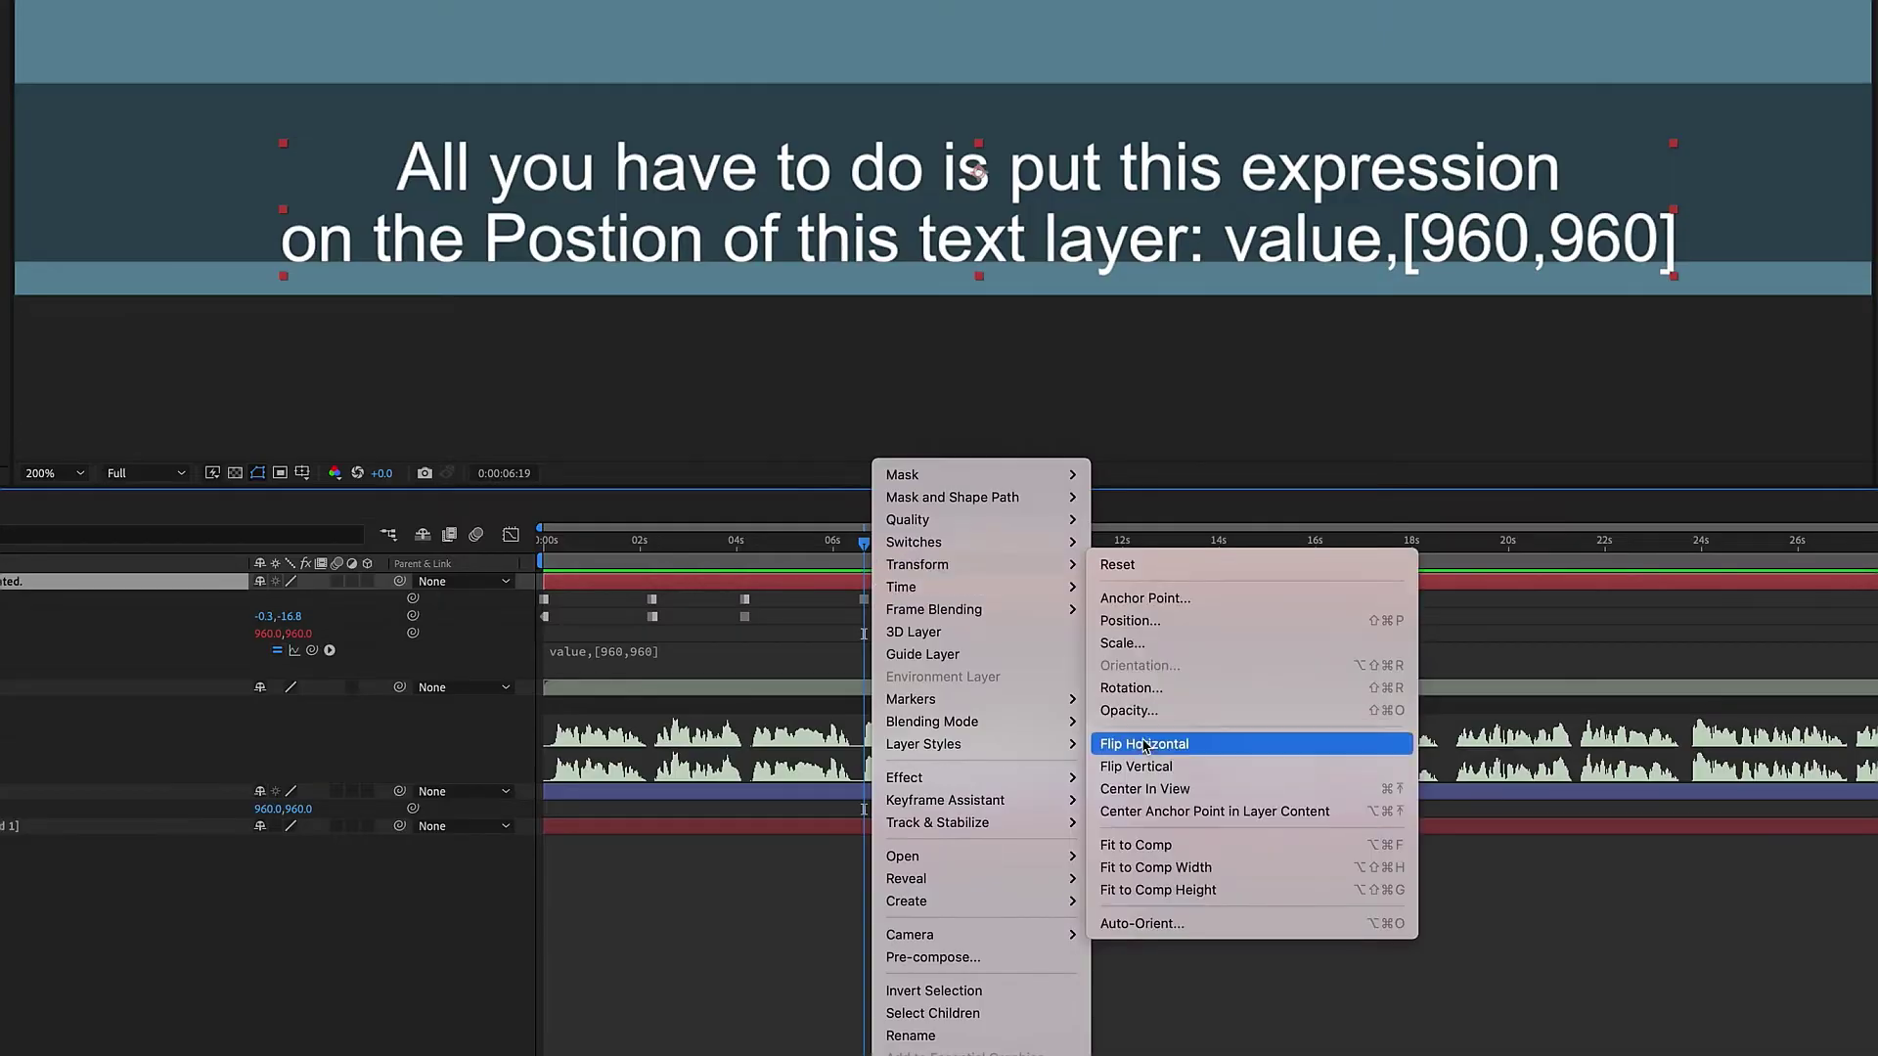
left_click(1139, 812)
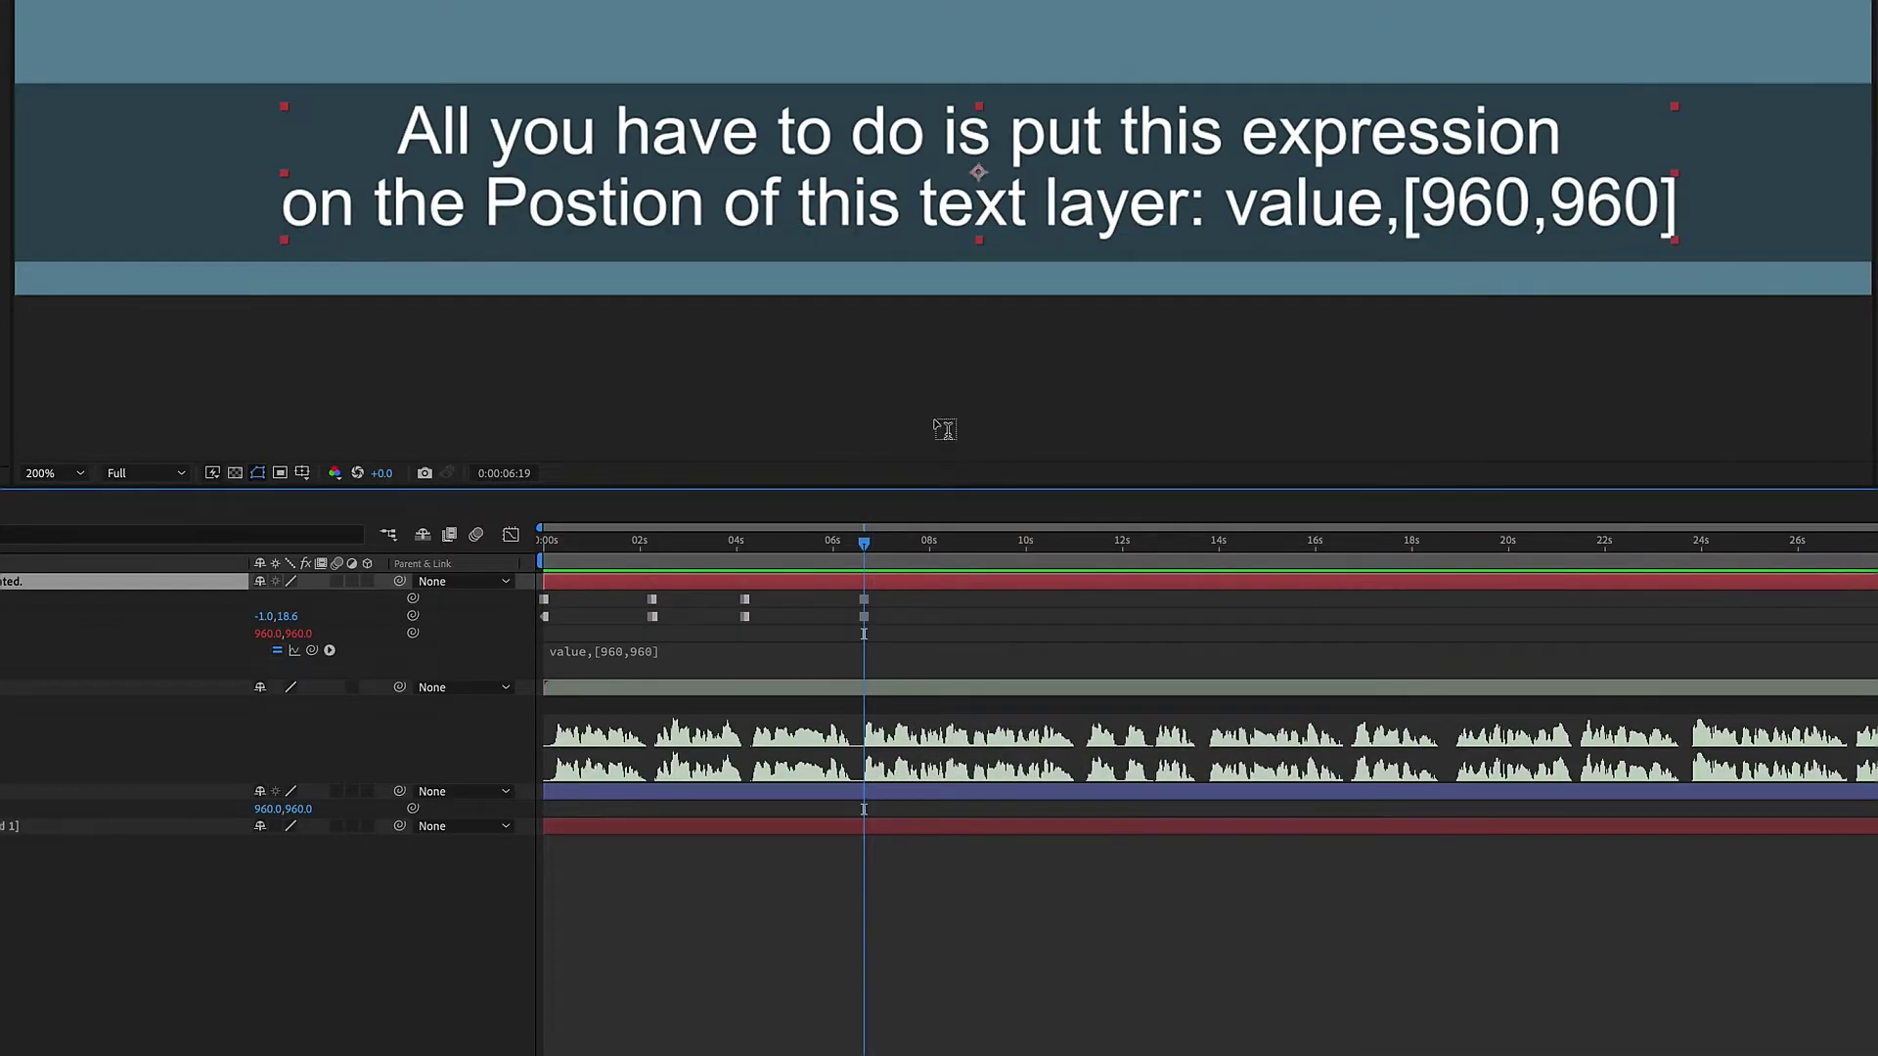
left_click_drag(743, 553, 867, 554)
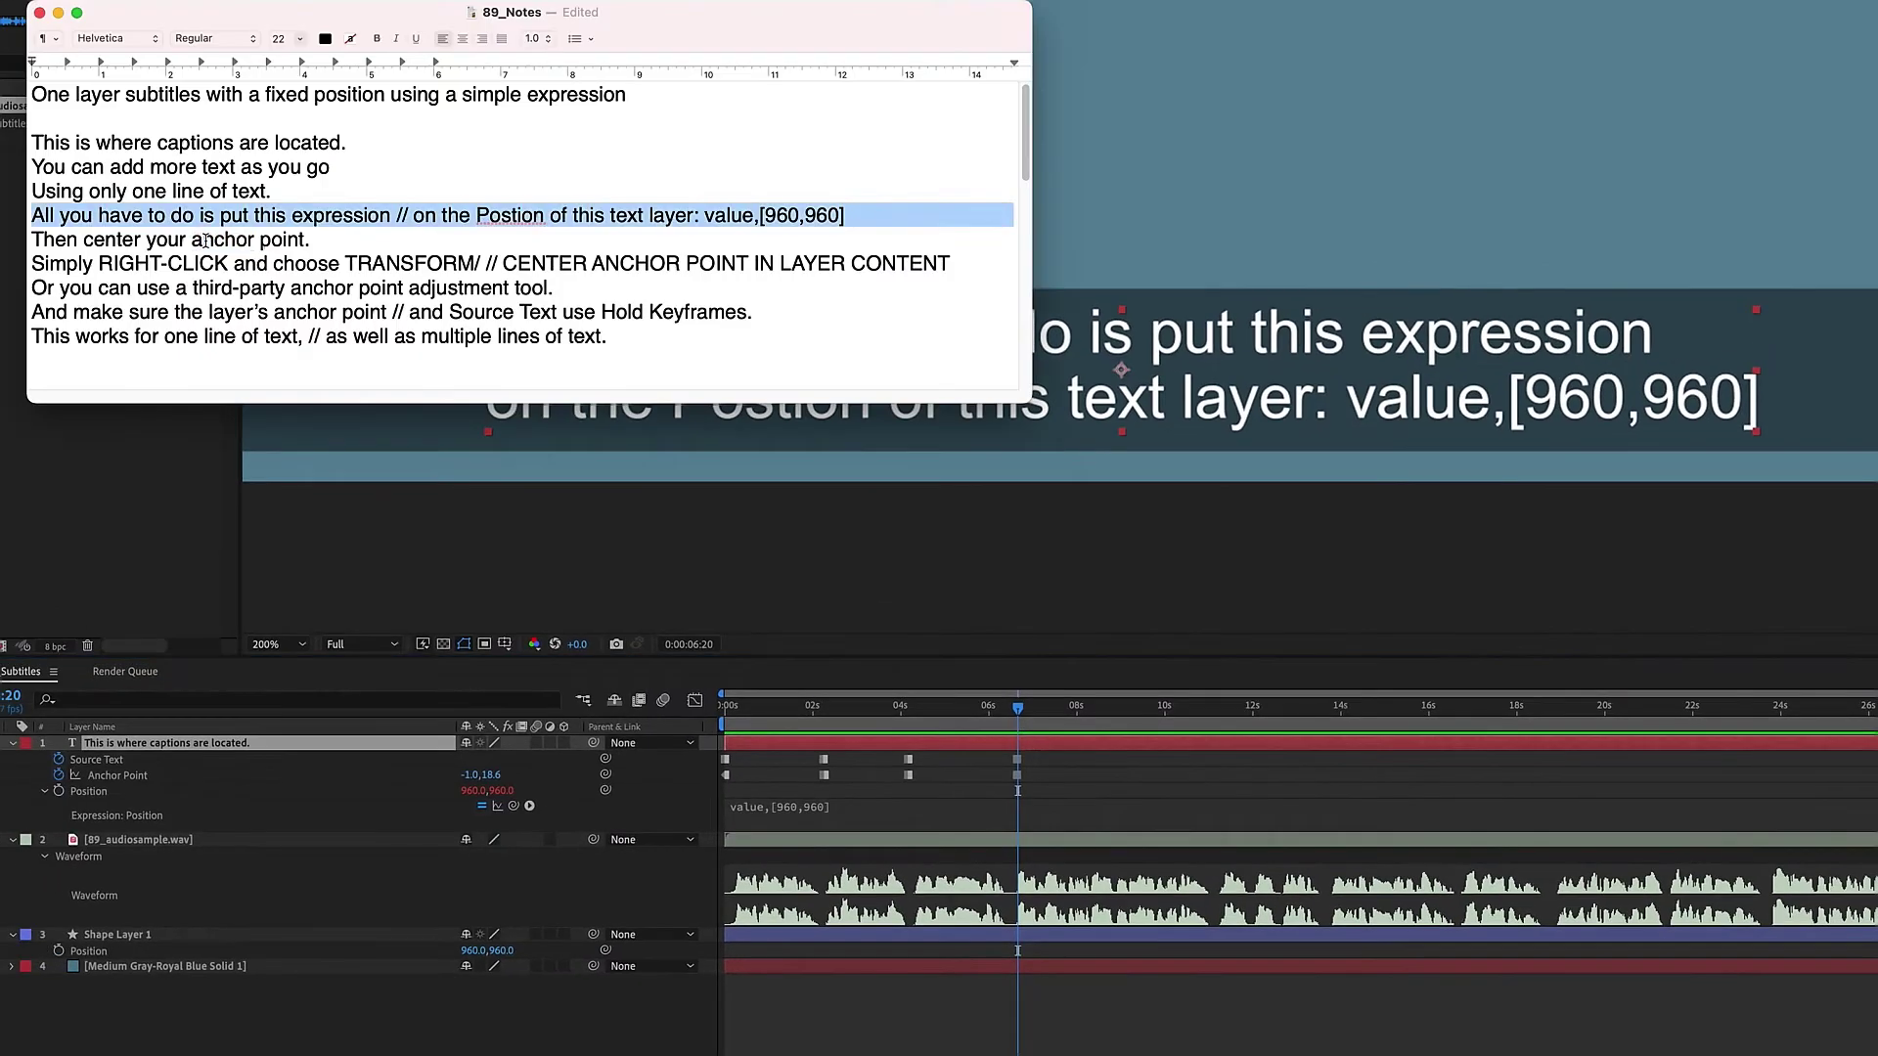
Select 'Then center your anchor point.' in the notes and move the playhead to 0:00:16:21
triple_click(206, 240)
key("ctrl+c")
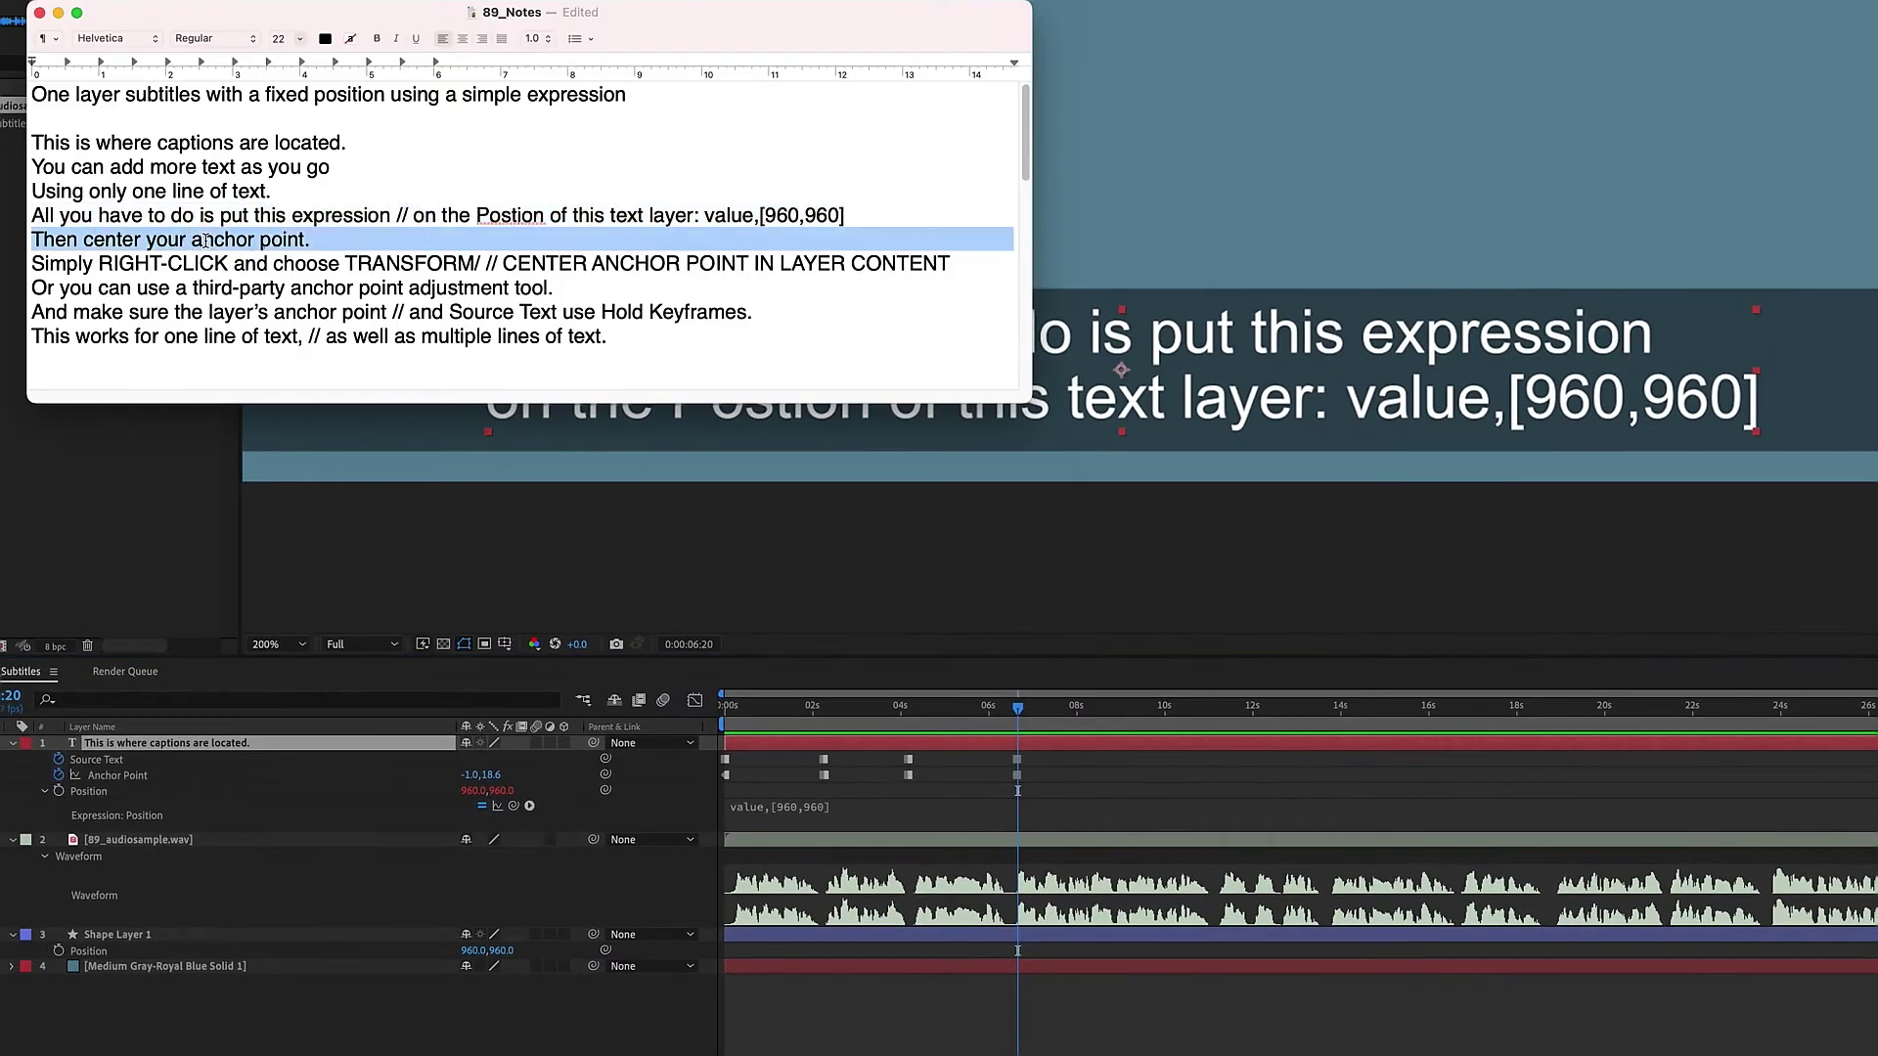
left_click(1199, 721)
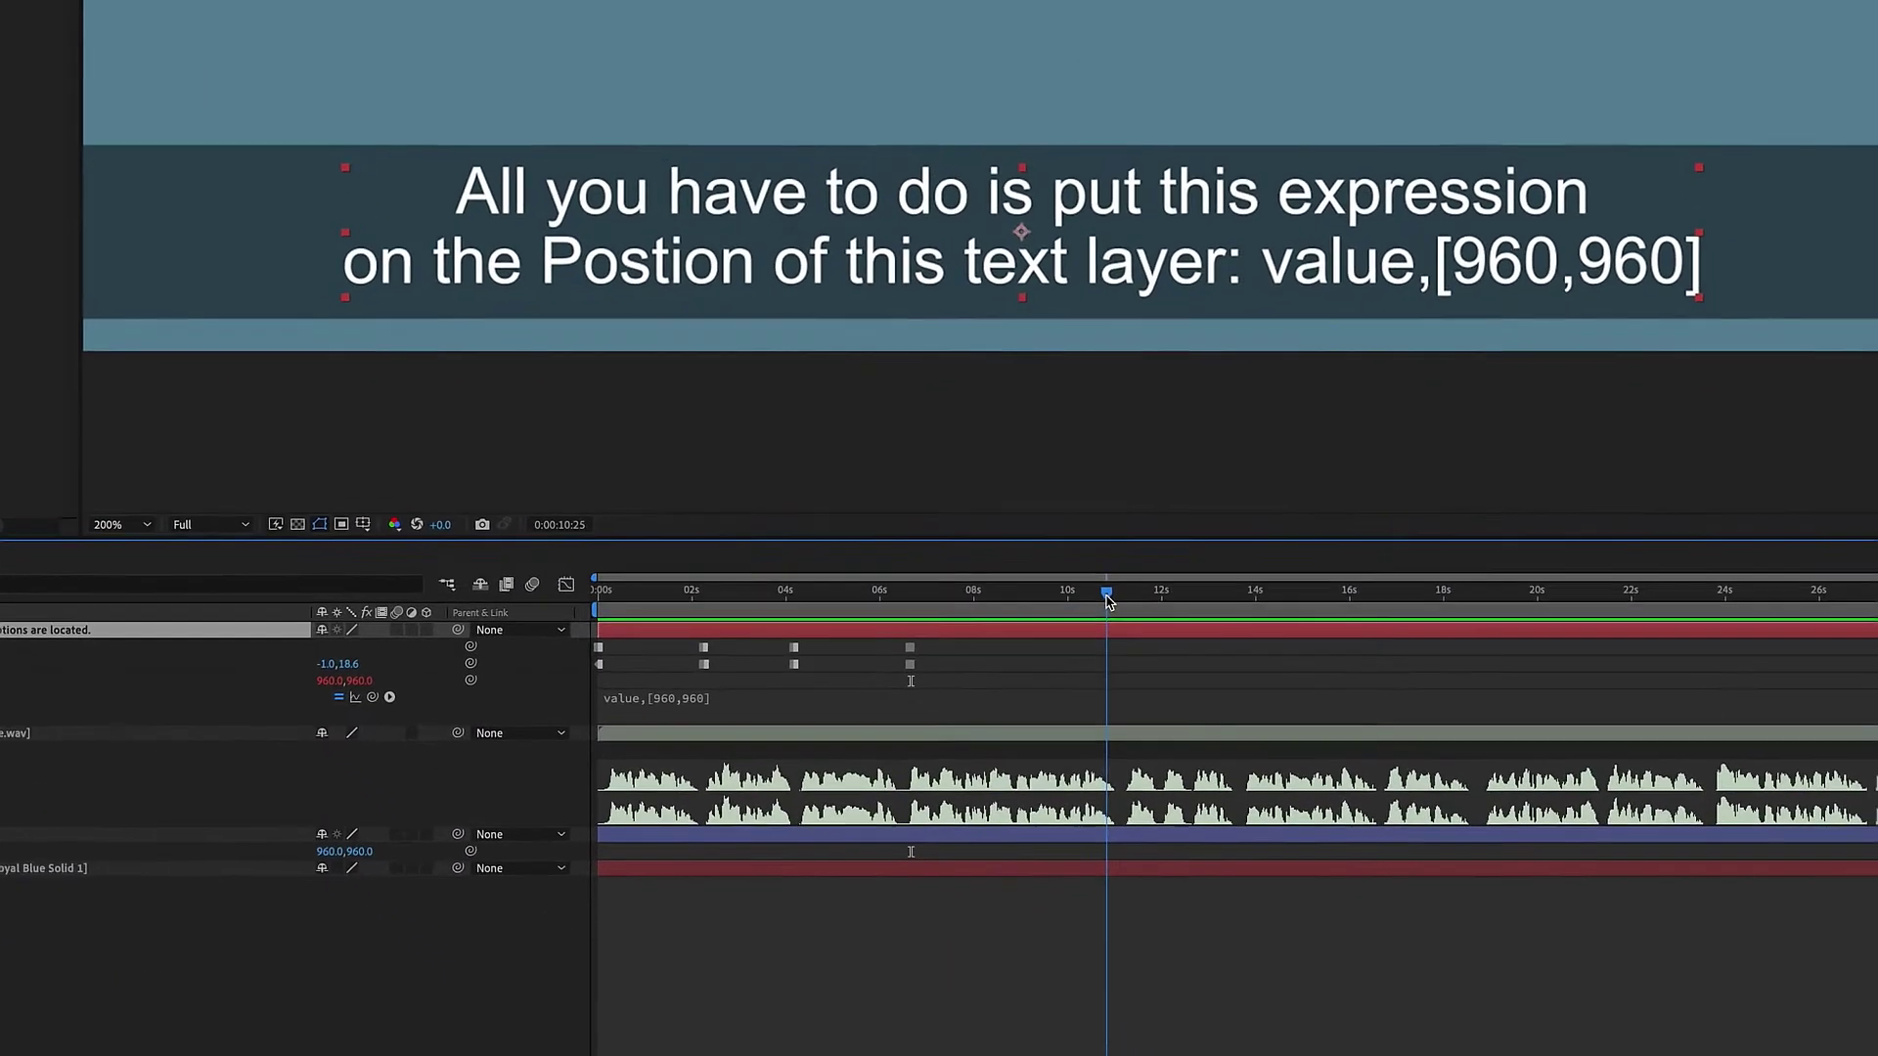
left_click(1173, 712)
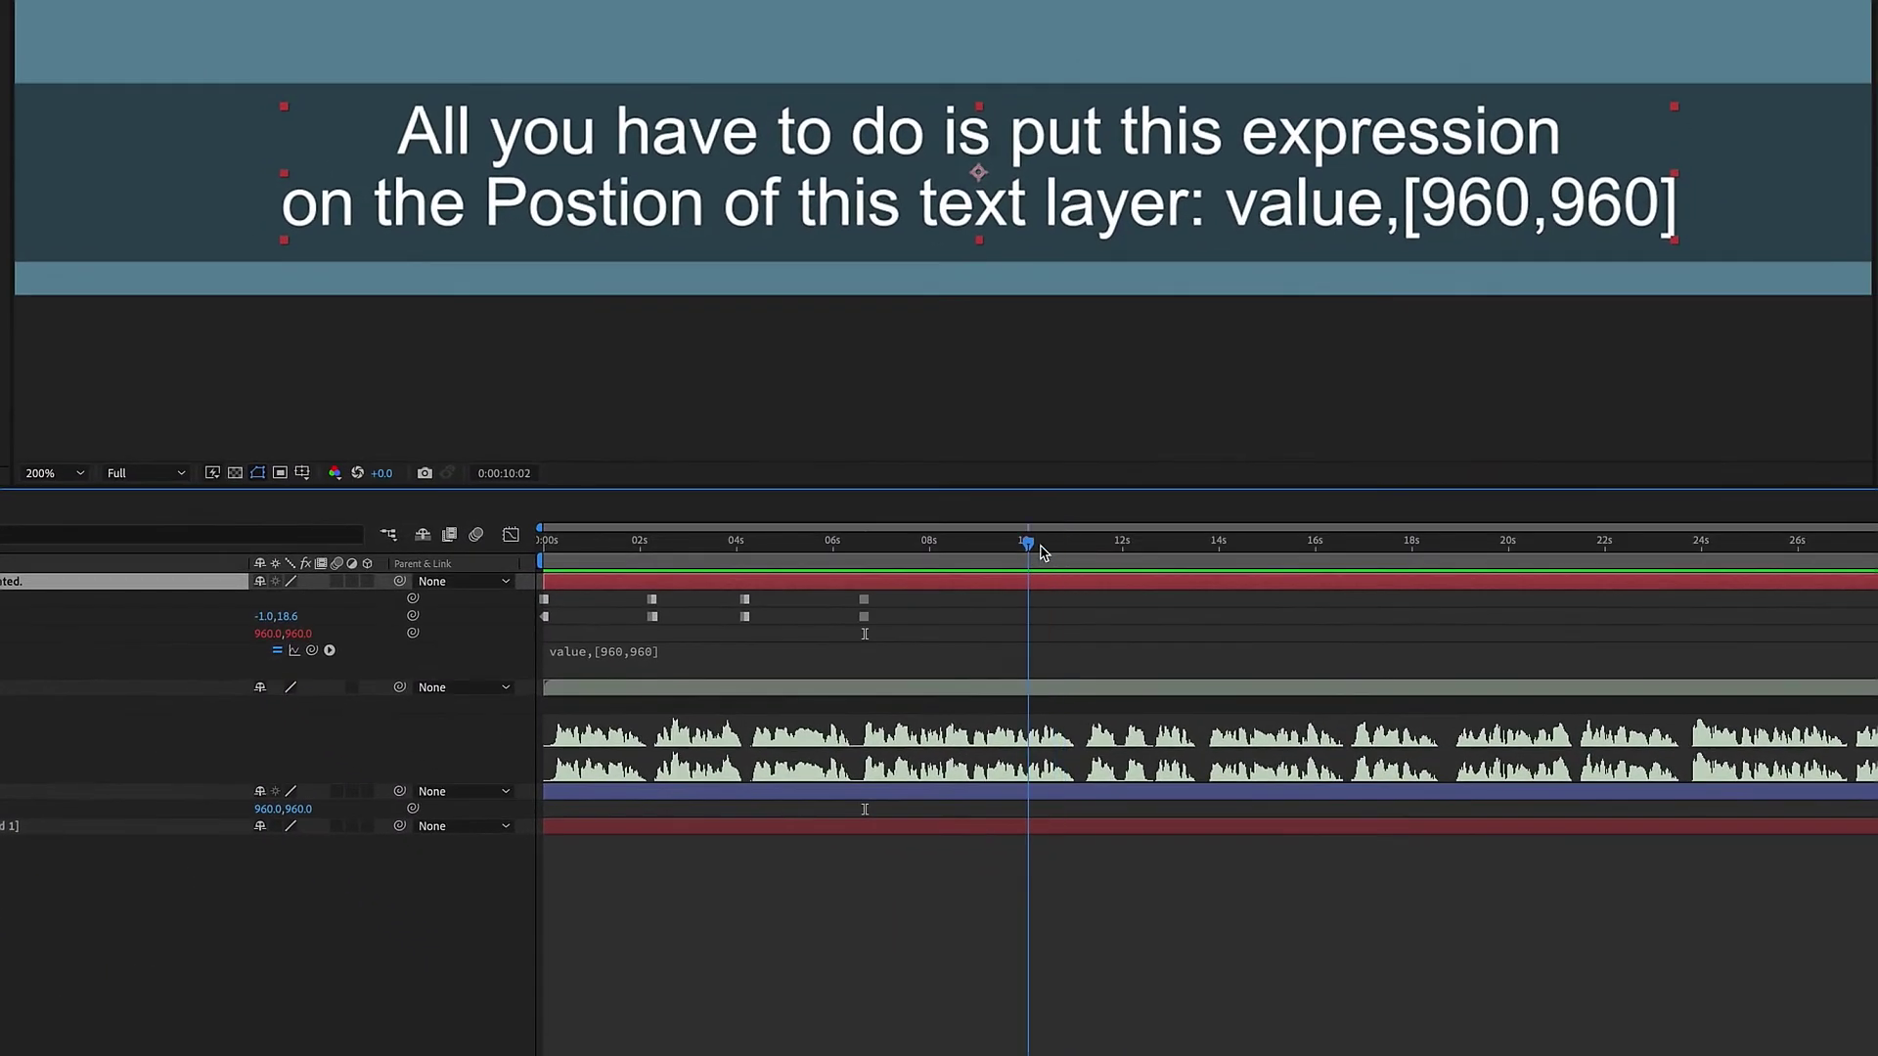
left_click_drag(1041, 552, 1352, 550)
Paste the line into the subtitle and centre its anchor point in the layer content
double_click(1355, 585)
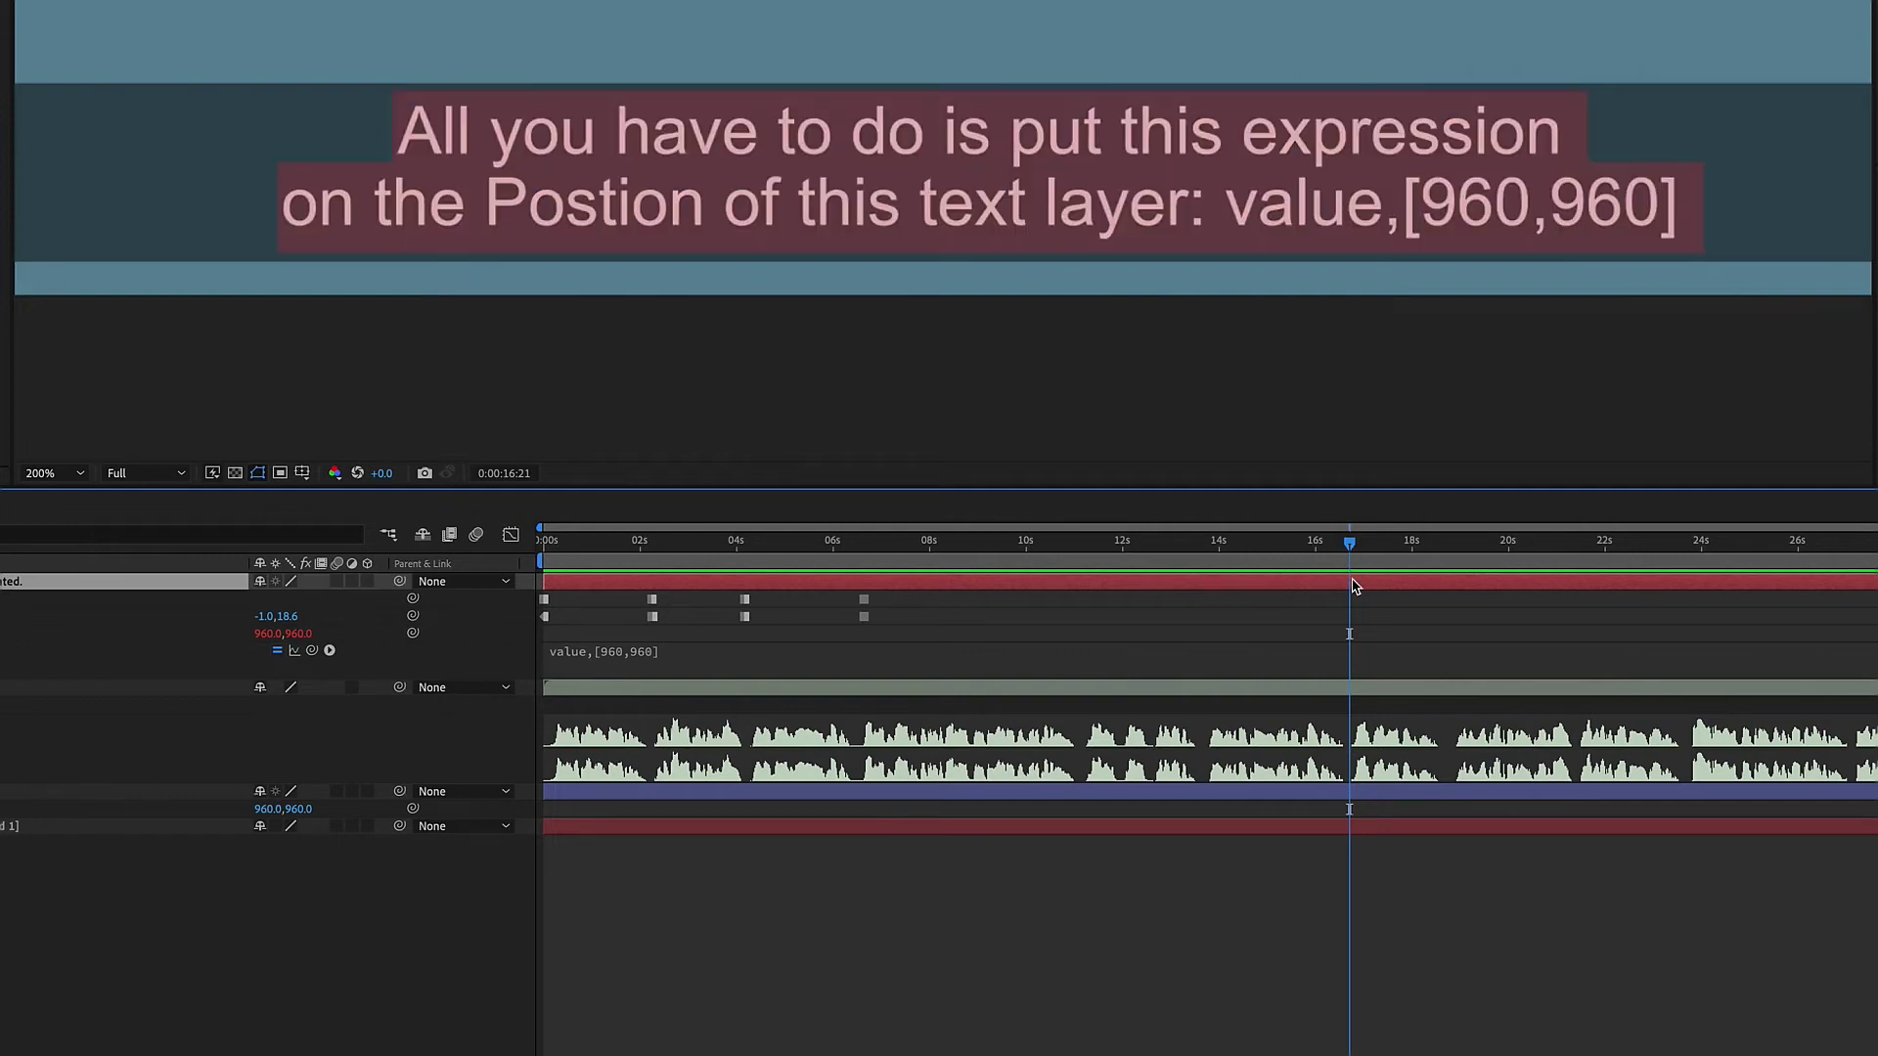
key("ctrl+v")
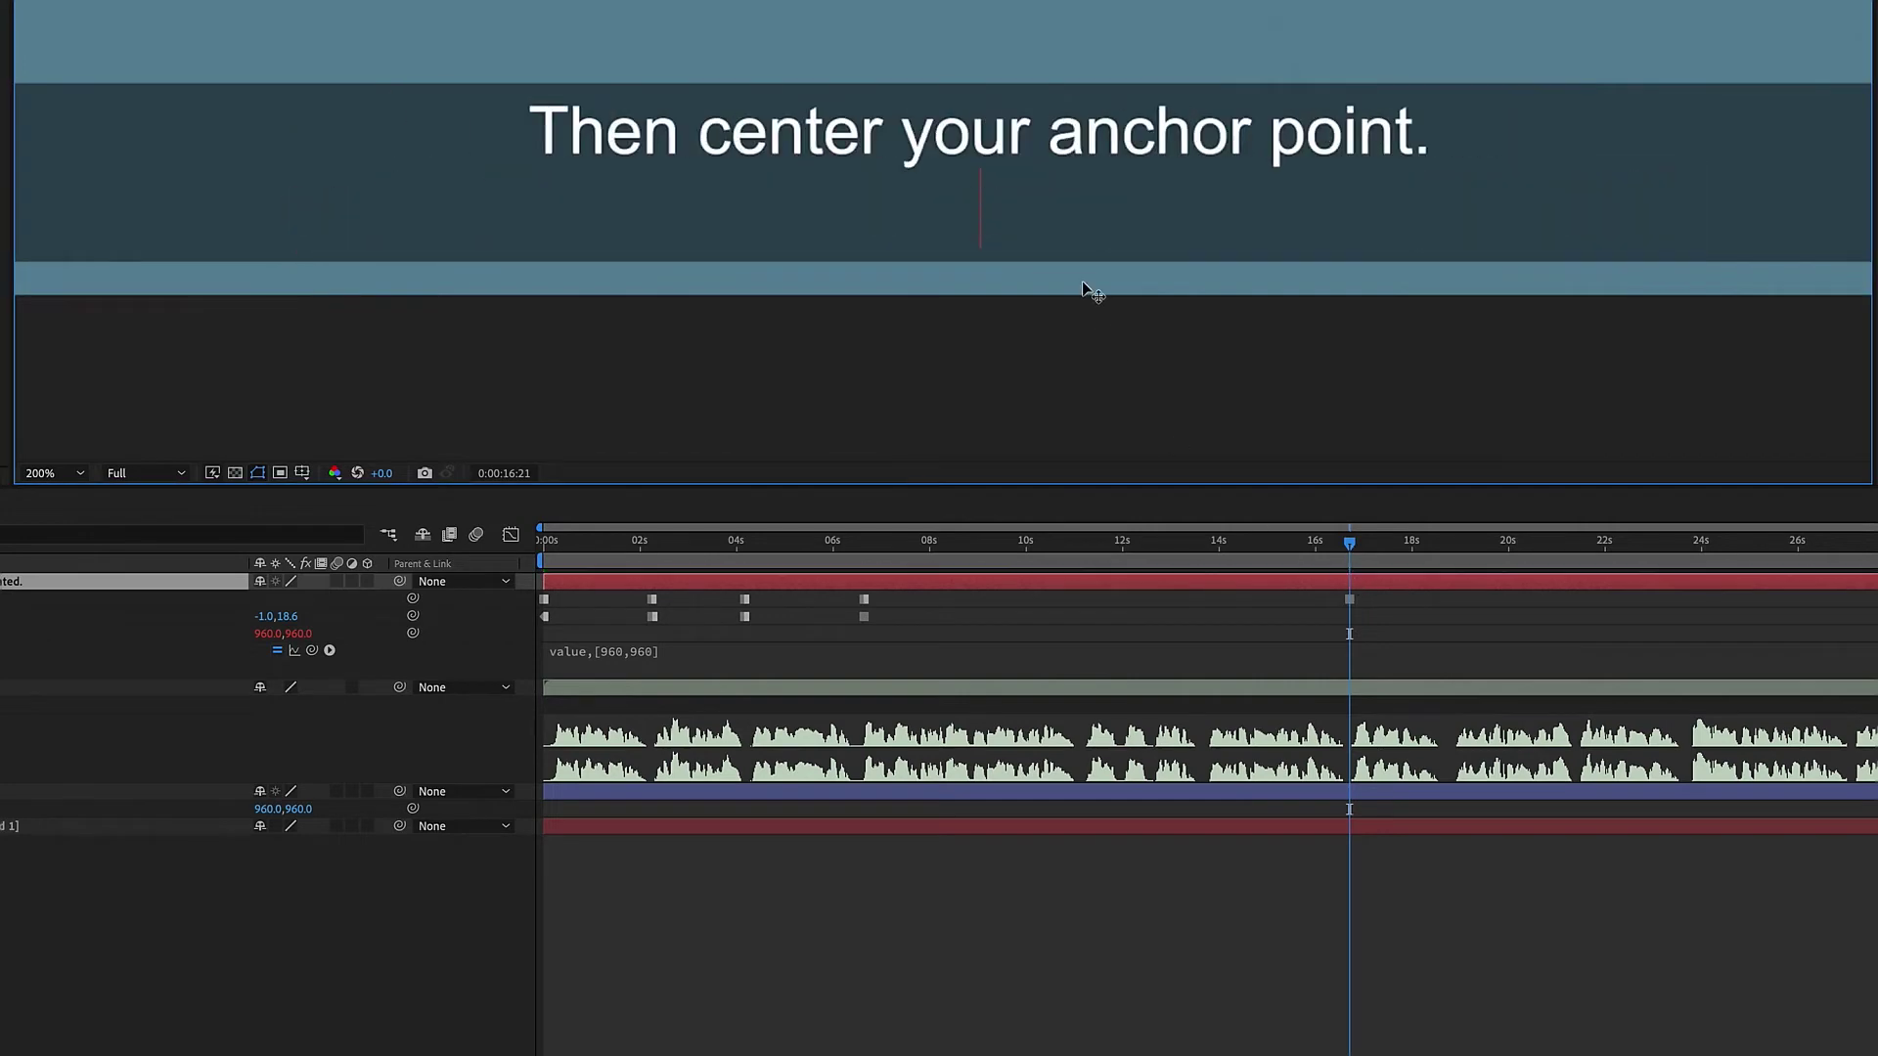
right_click(1351, 582)
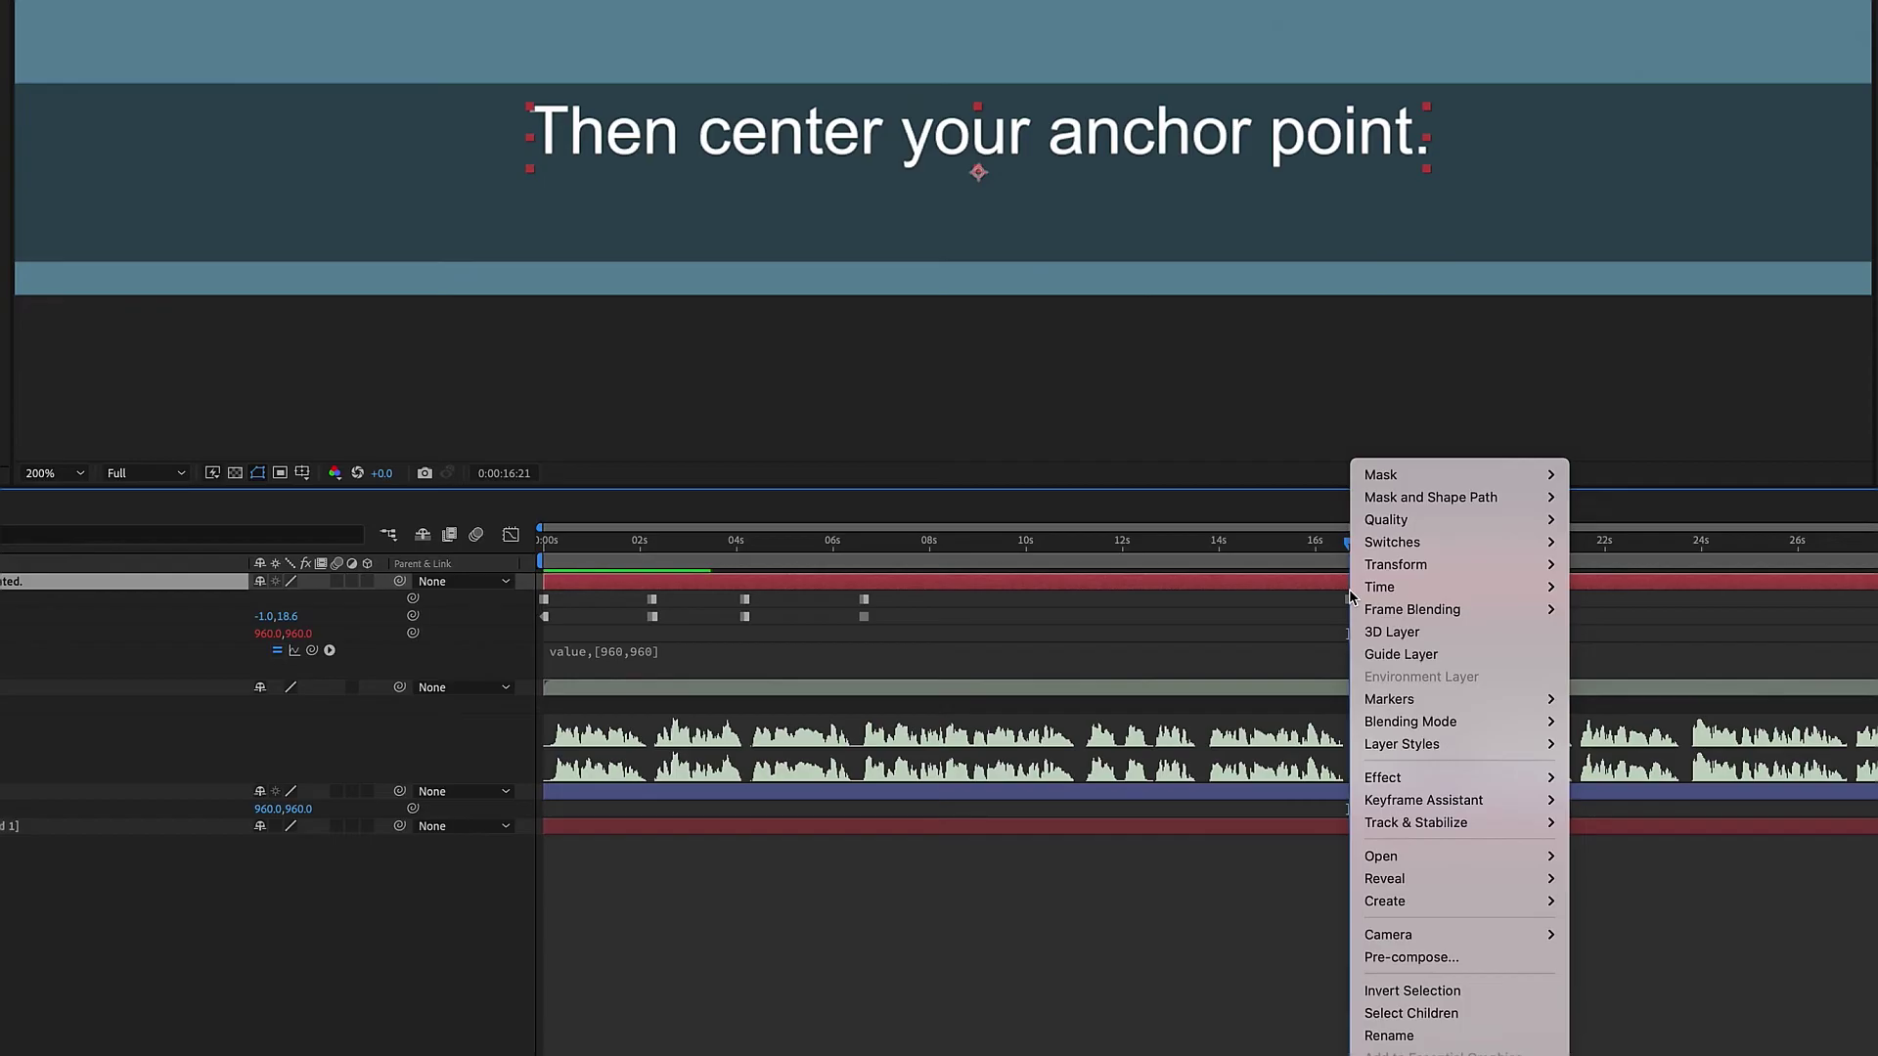
mouse_move(1377, 580)
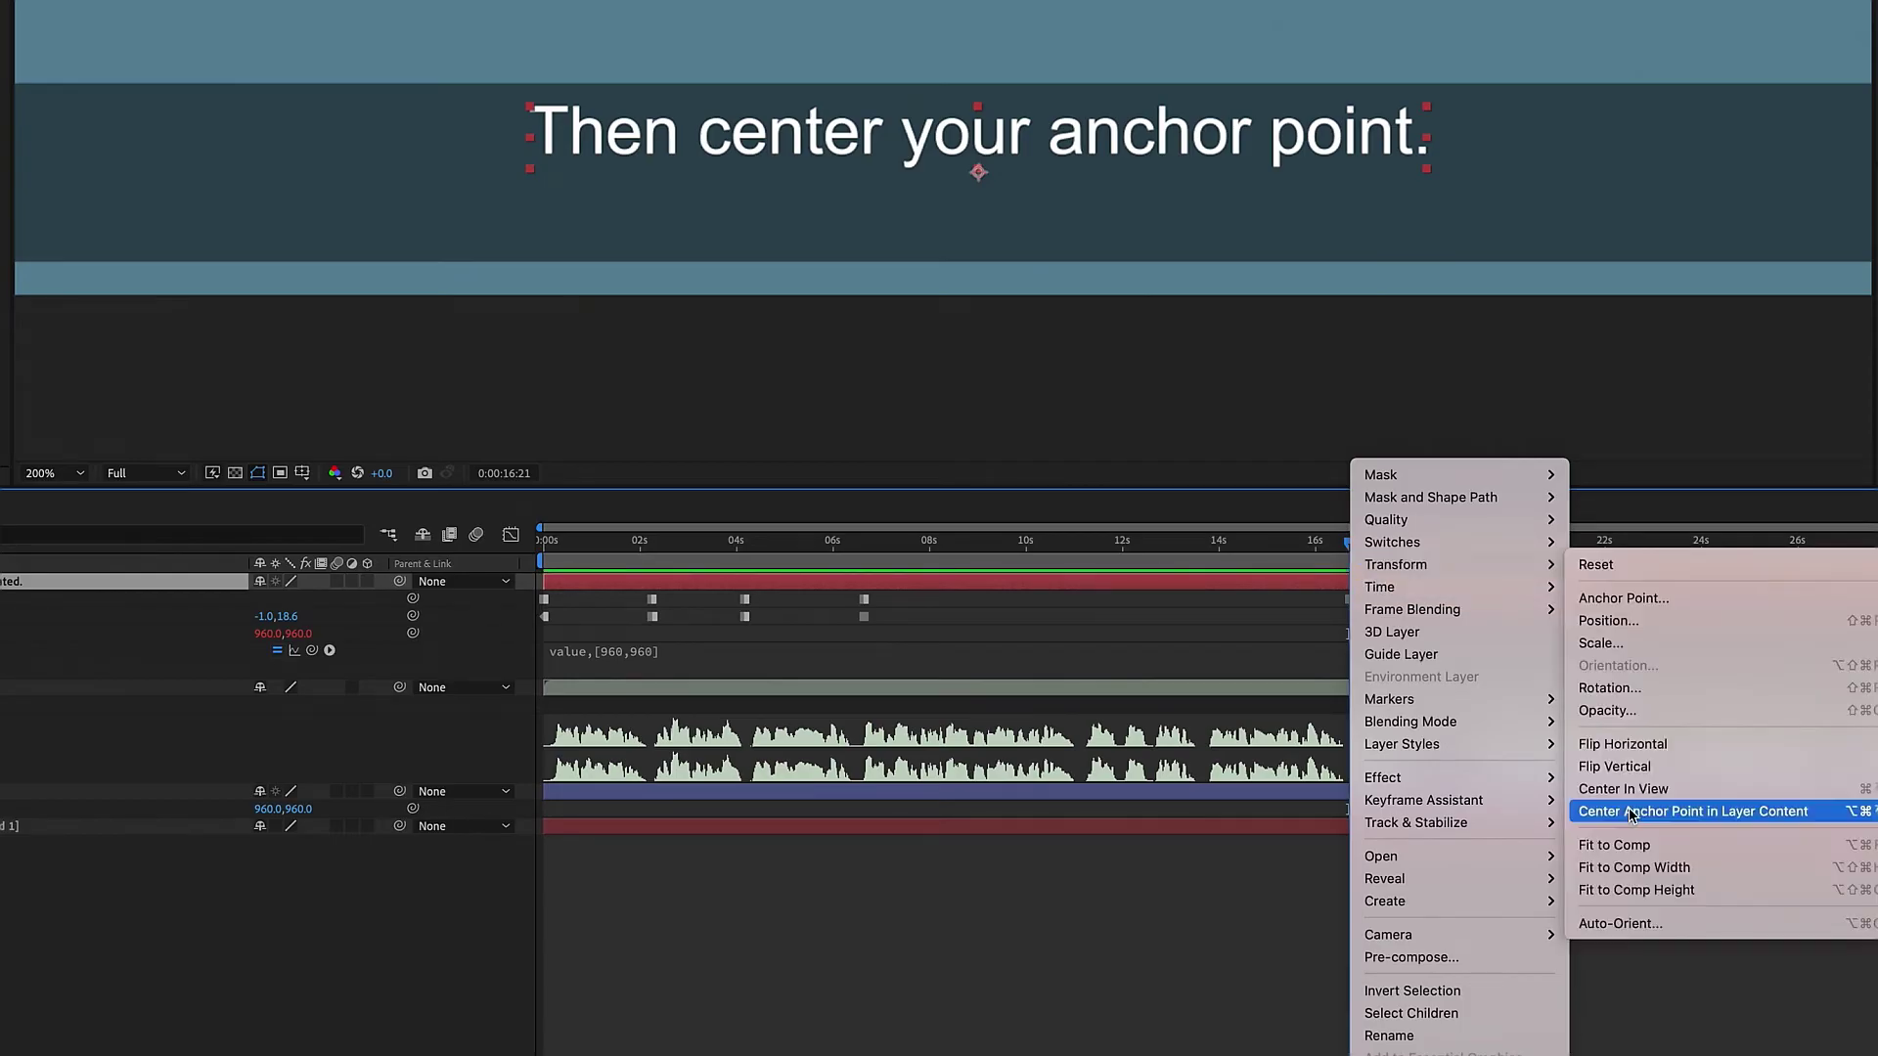
left_click(1631, 811)
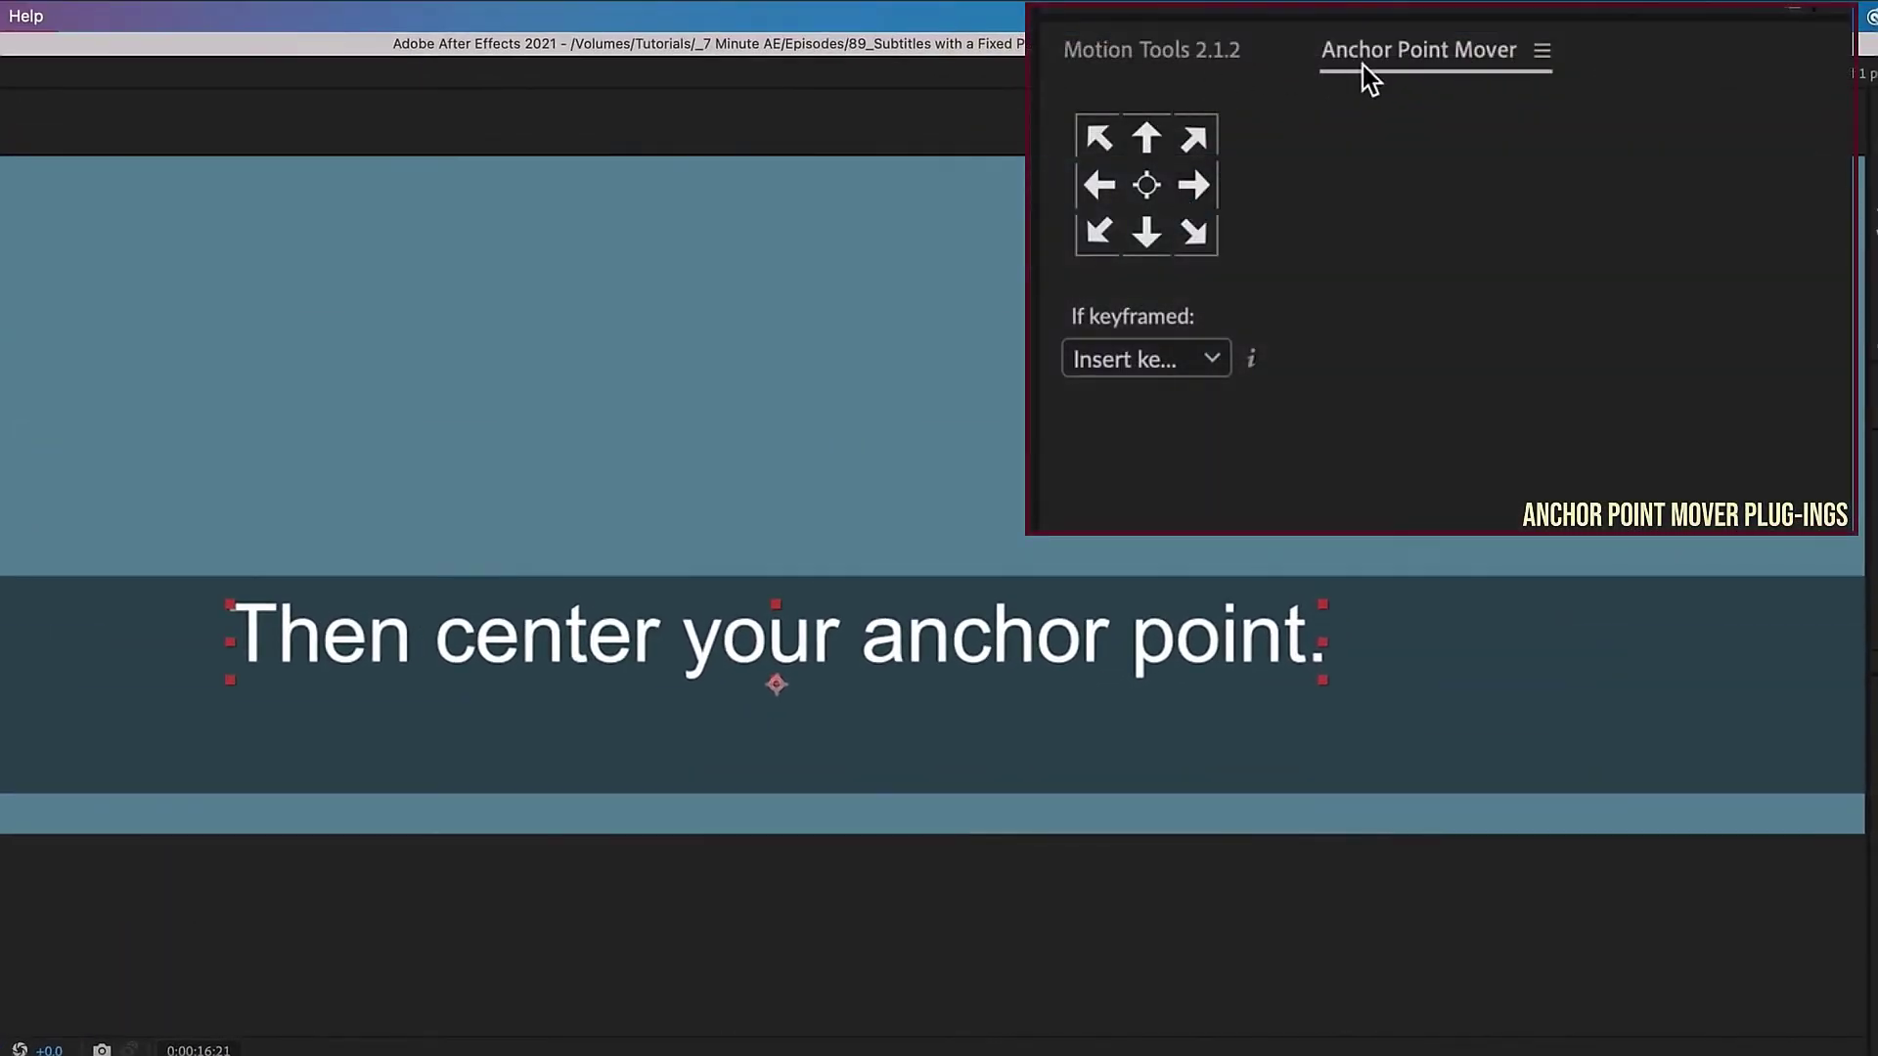
Centre the anchor point with Anchor Point Mover, then again with Motion Tools' centre anchor square
left_click(1148, 188)
left_click(1191, 66)
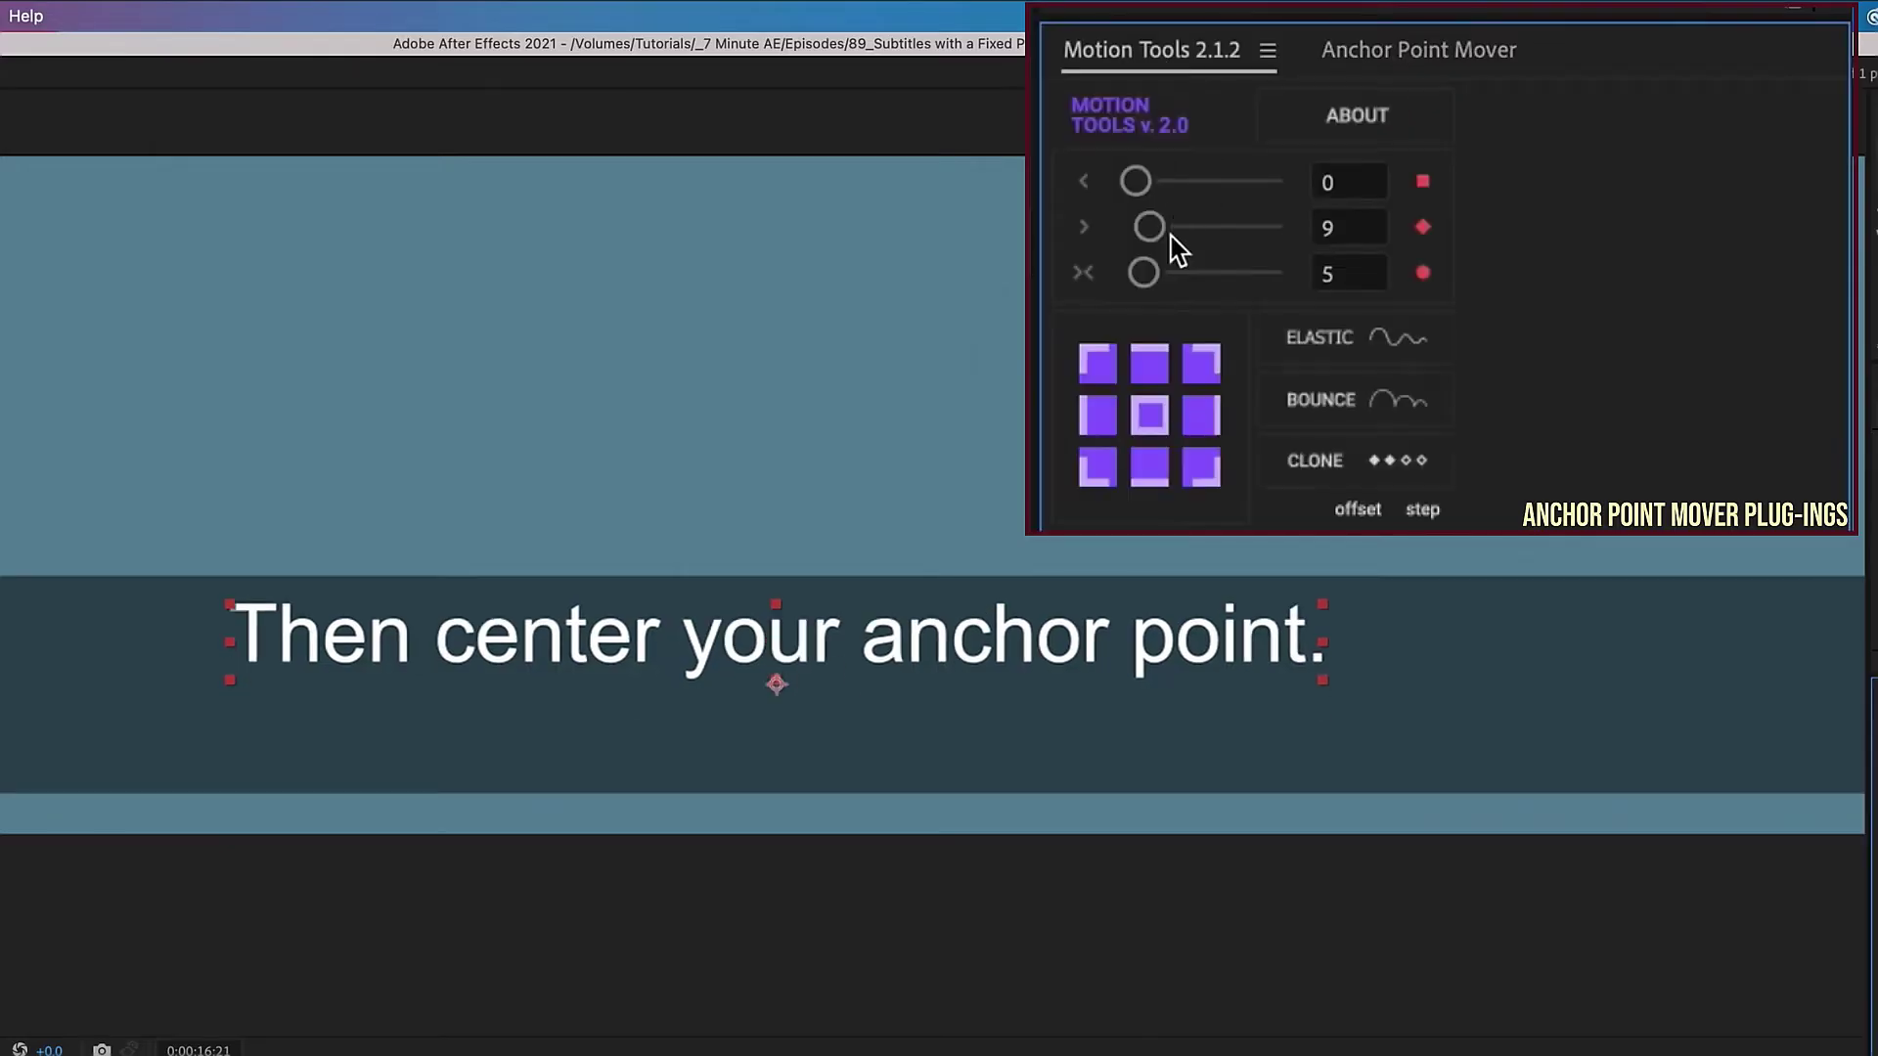
left_click(1150, 415)
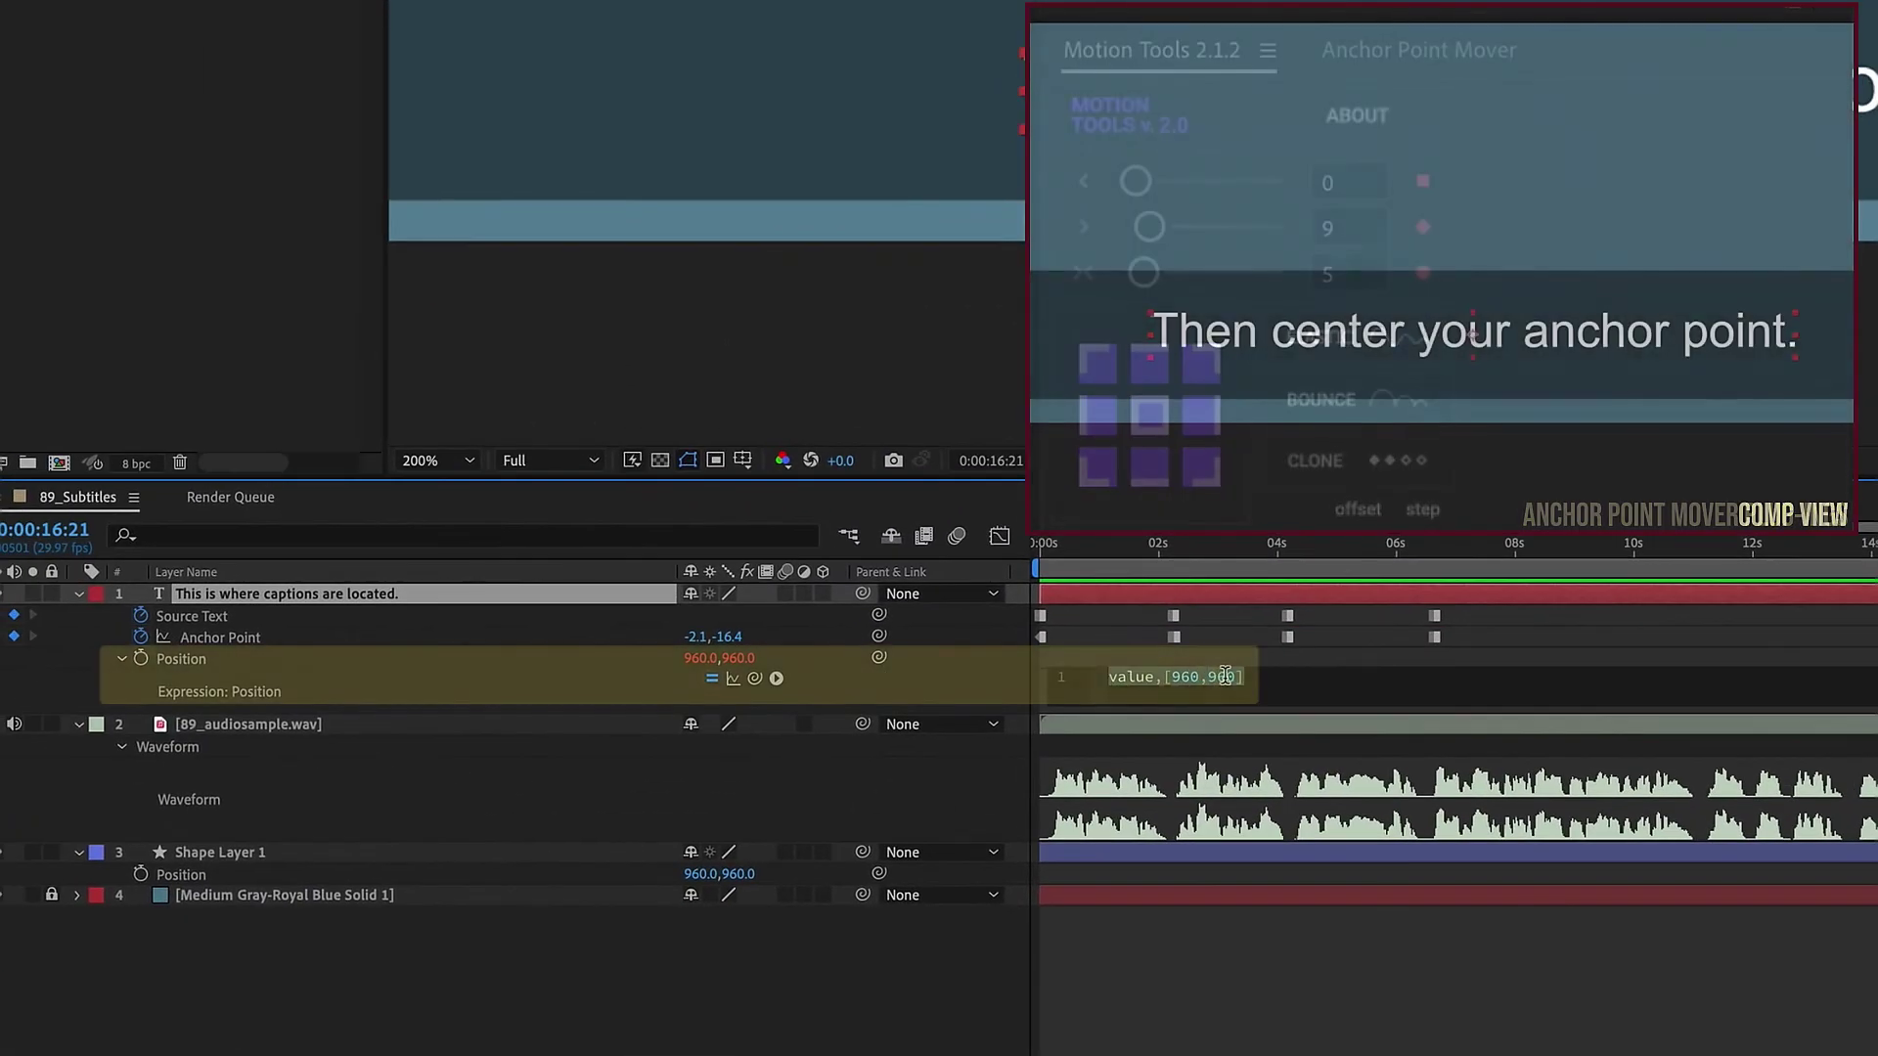
double_click(1224, 676)
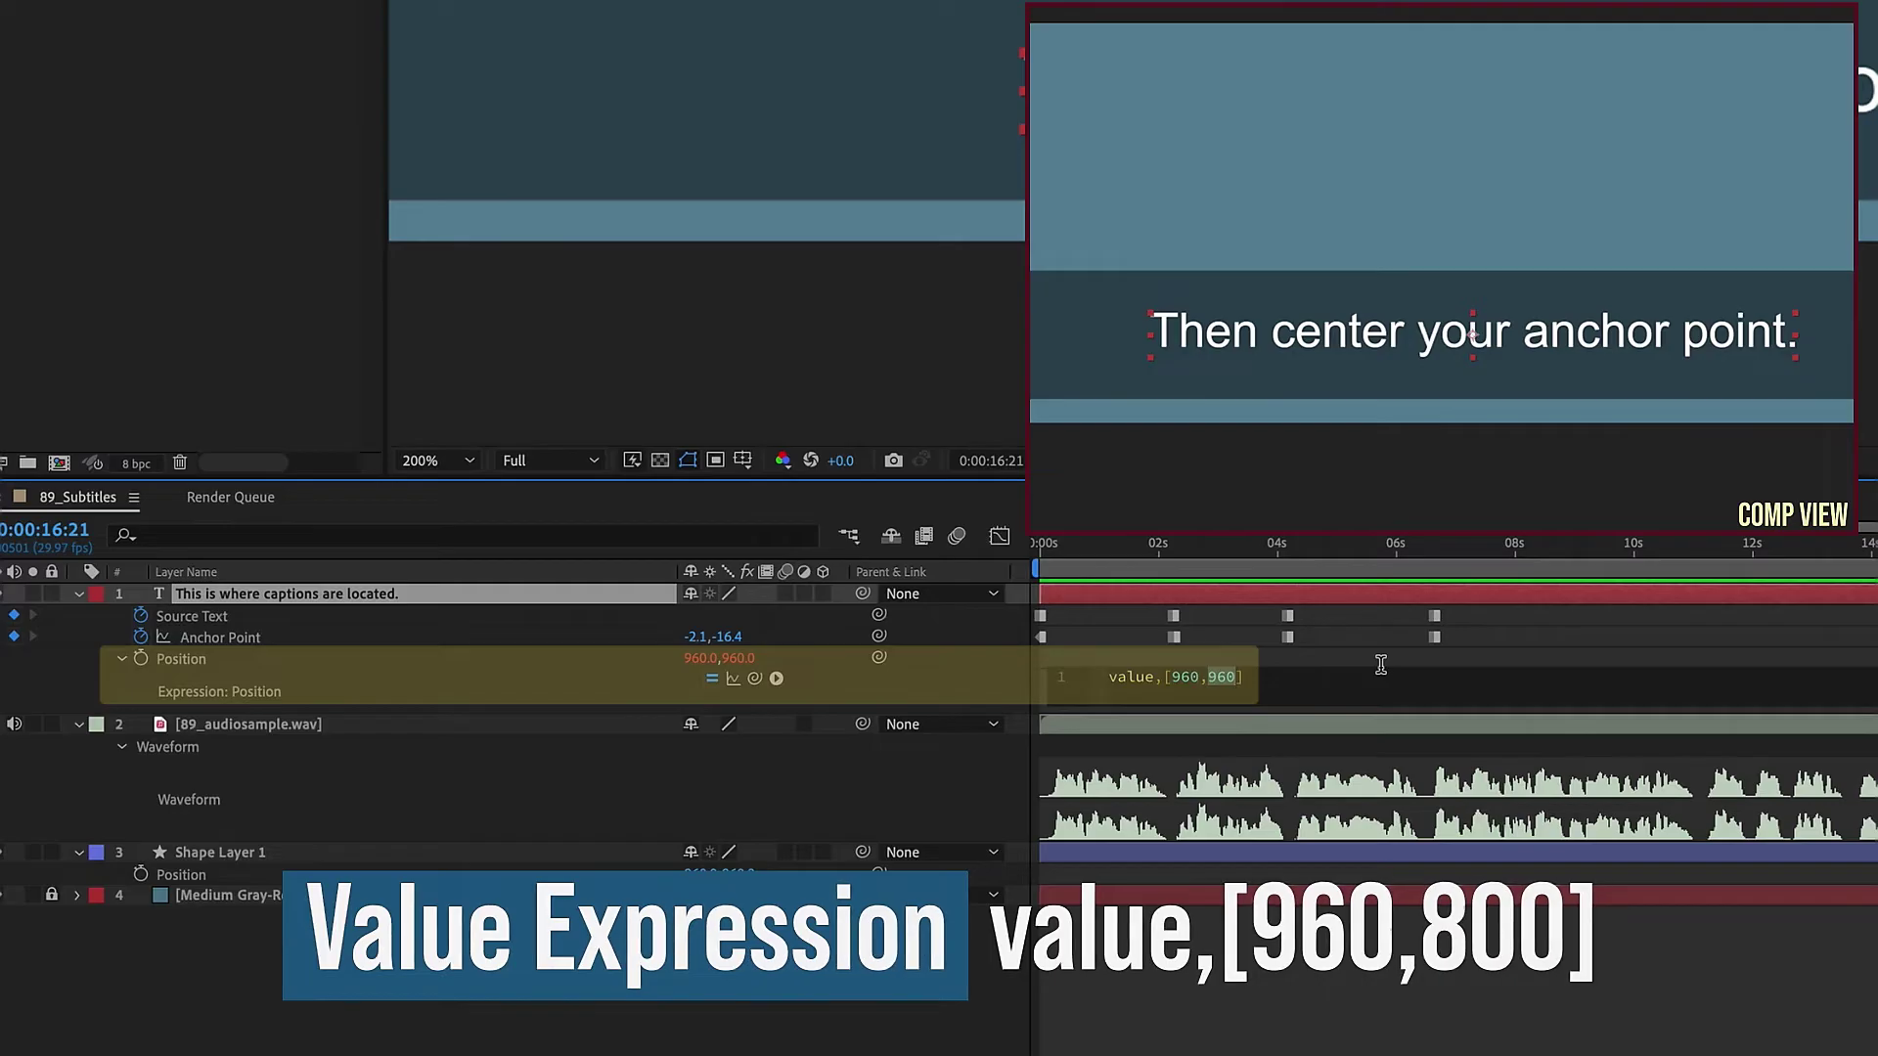
type("800")
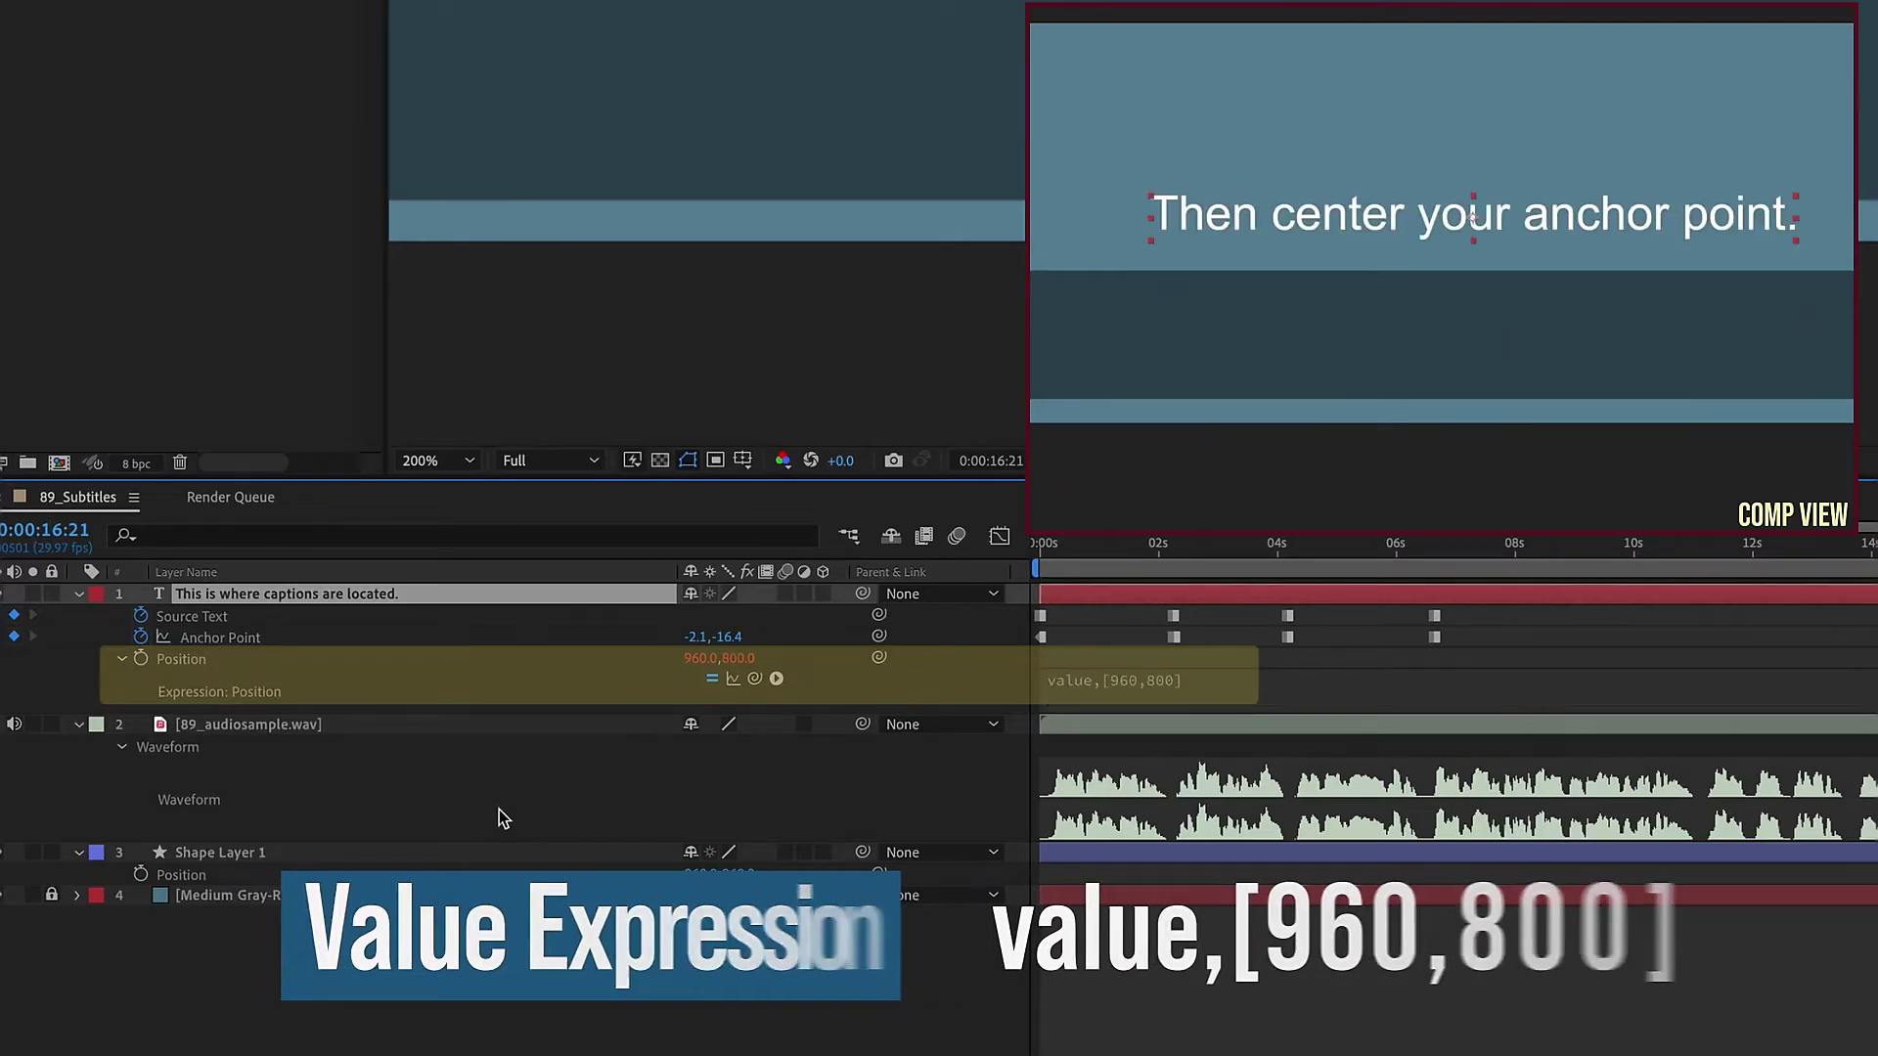
left_click(293, 874)
left_click(346, 794)
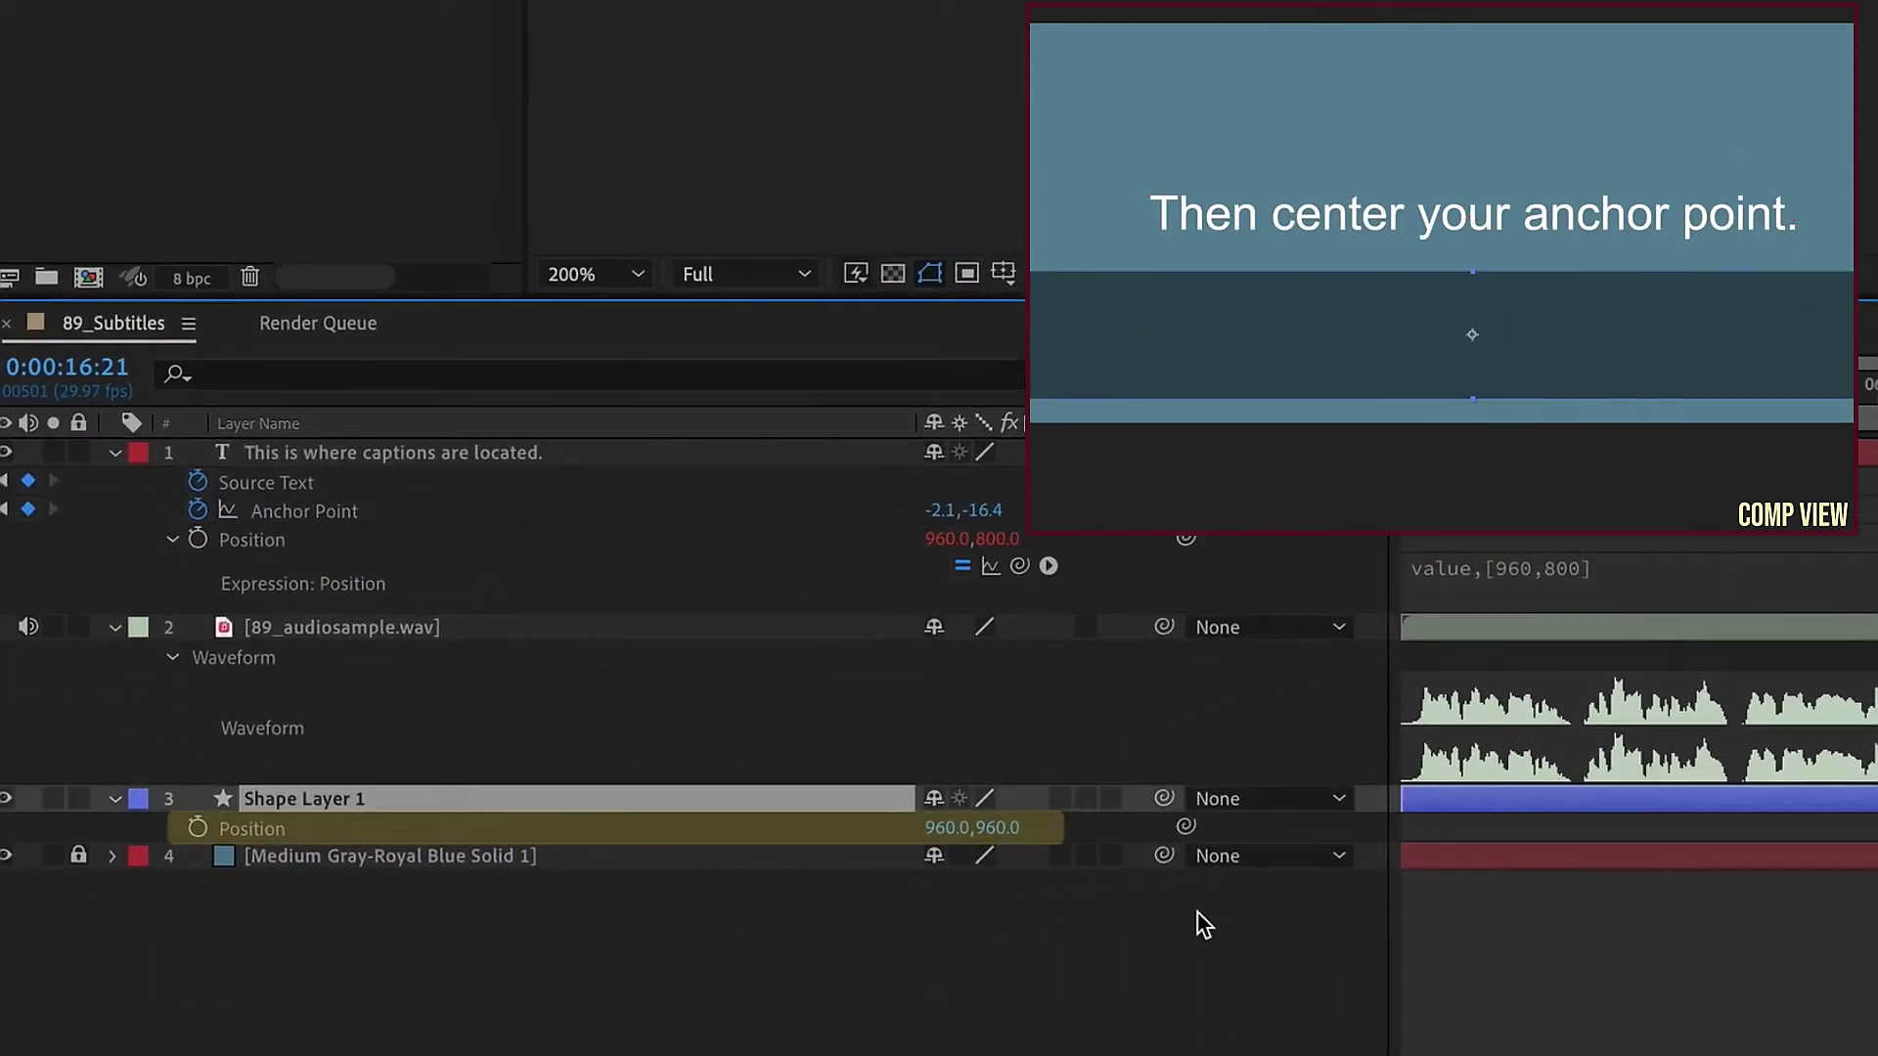
left_click(1015, 829)
type("800")
key("Return")
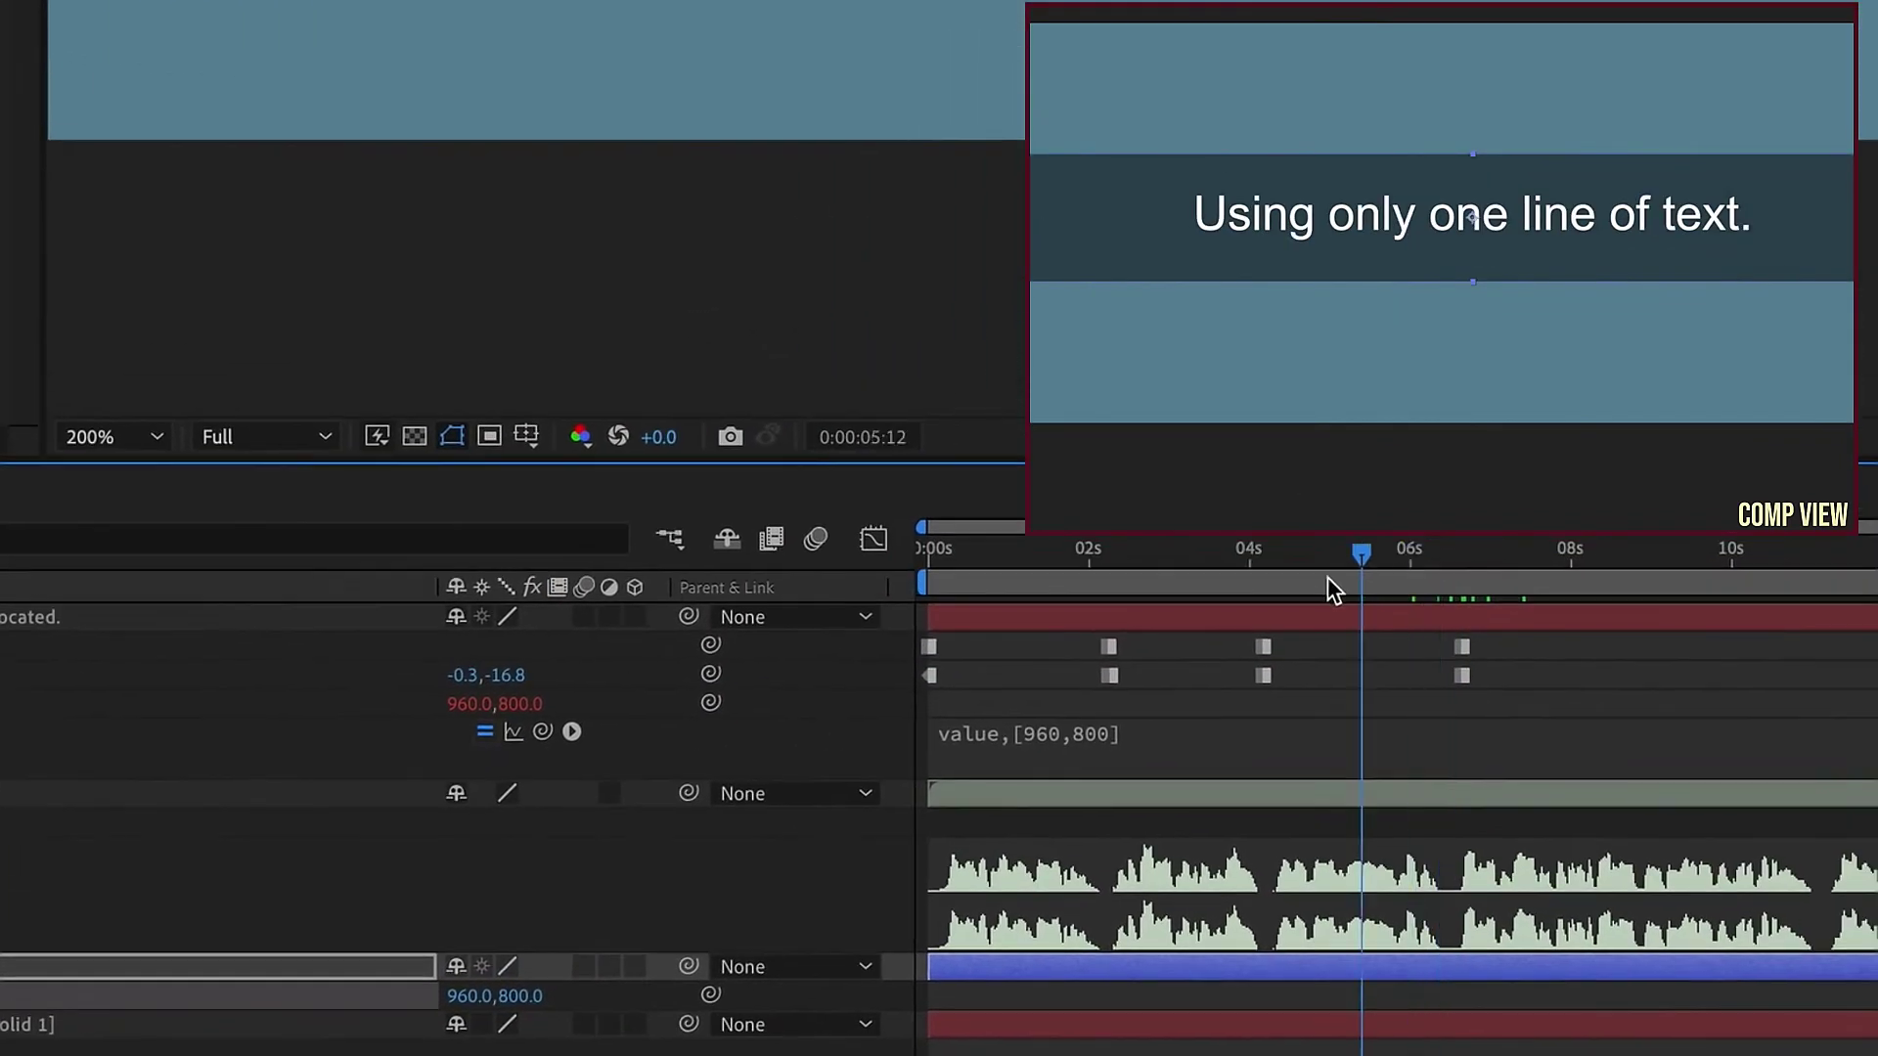
mouse_move(1328, 577)
left_mouse_down()
mouse_move(948, 578)
mouse_move(1293, 569)
left_mouse_up()
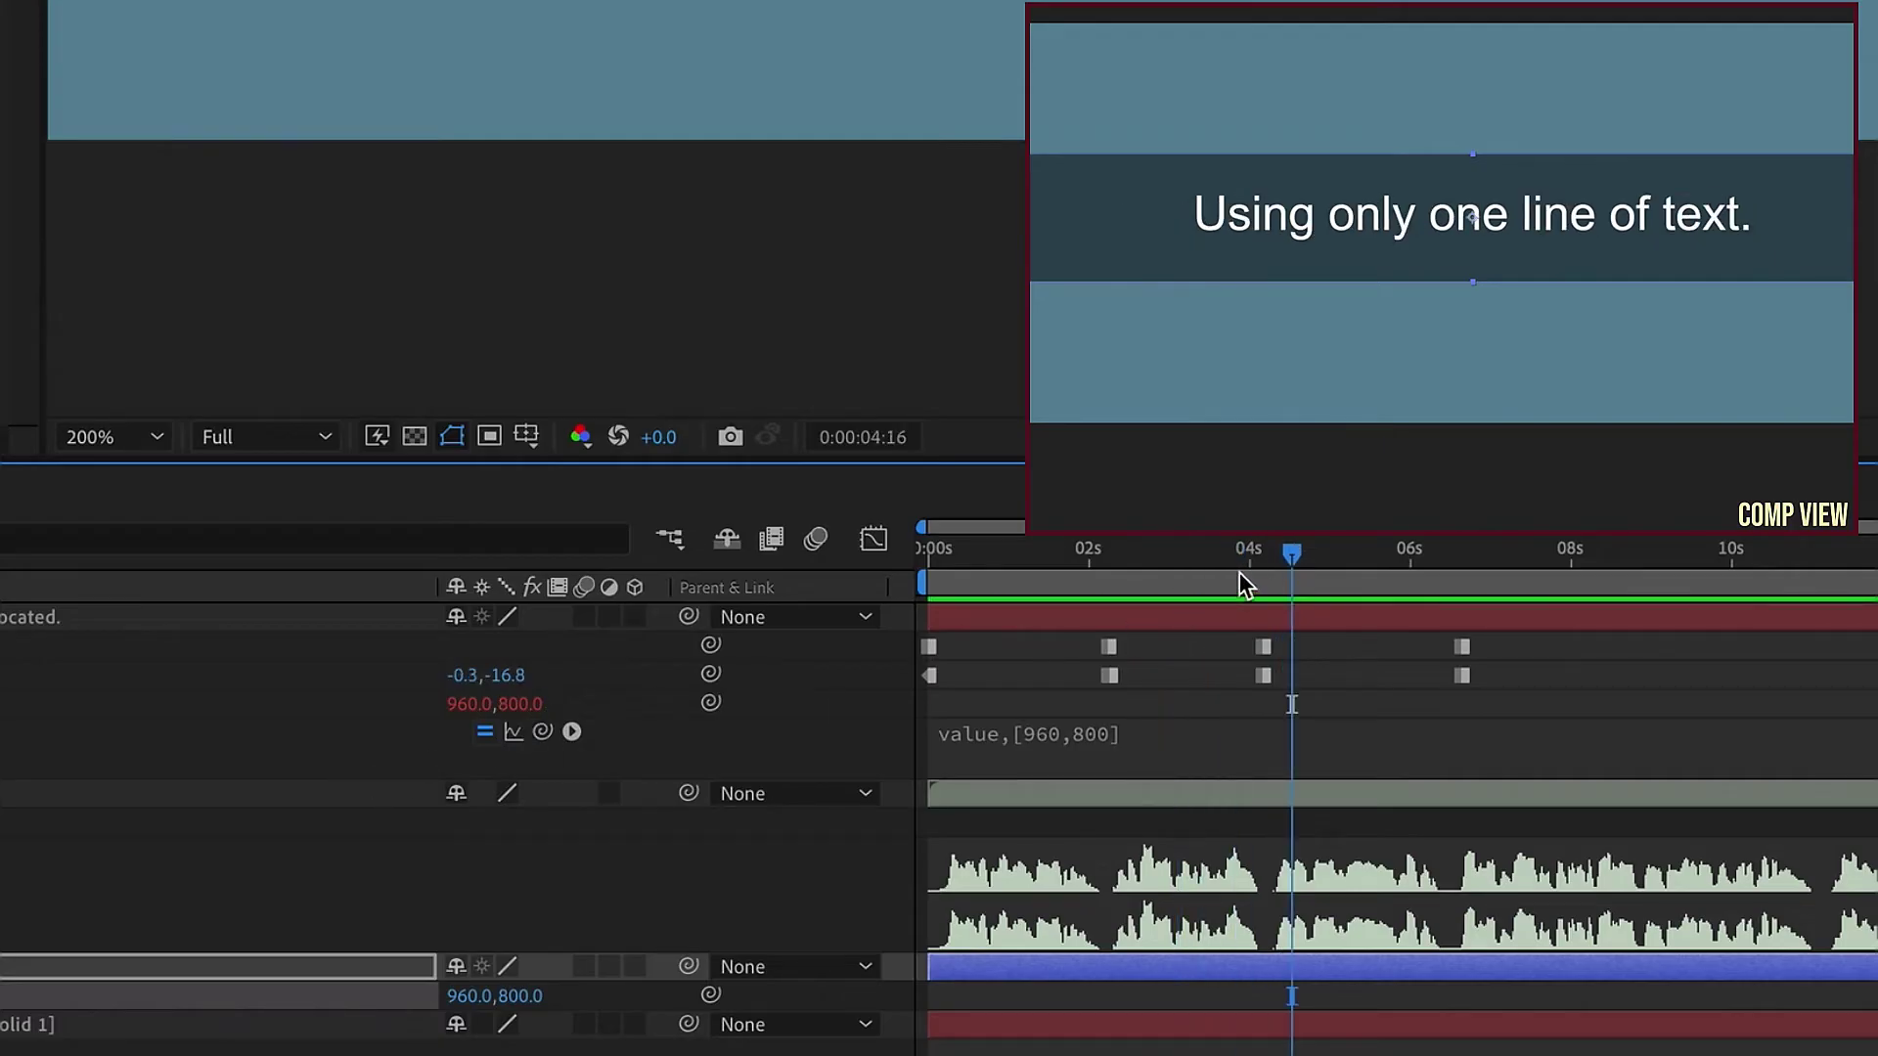
left_click(1264, 549)
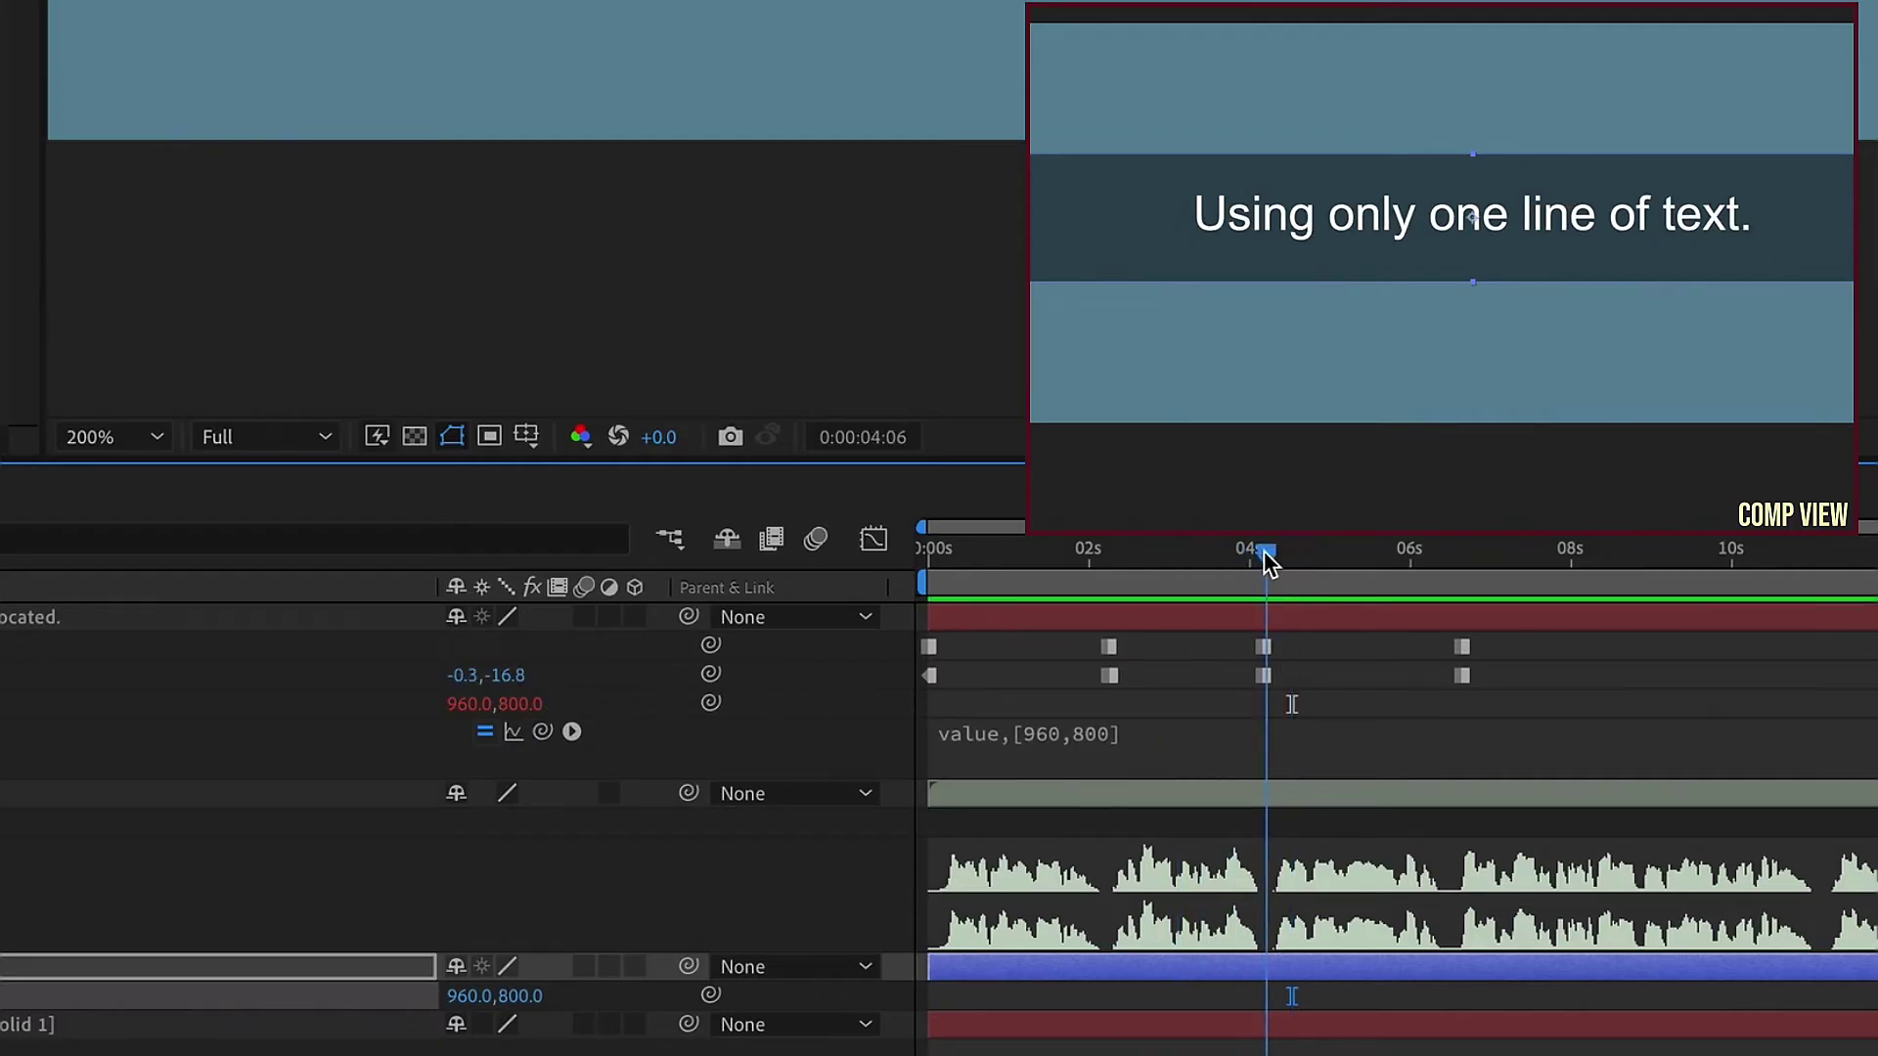
left_click(1109, 562)
left_click_drag(1111, 562, 1467, 561)
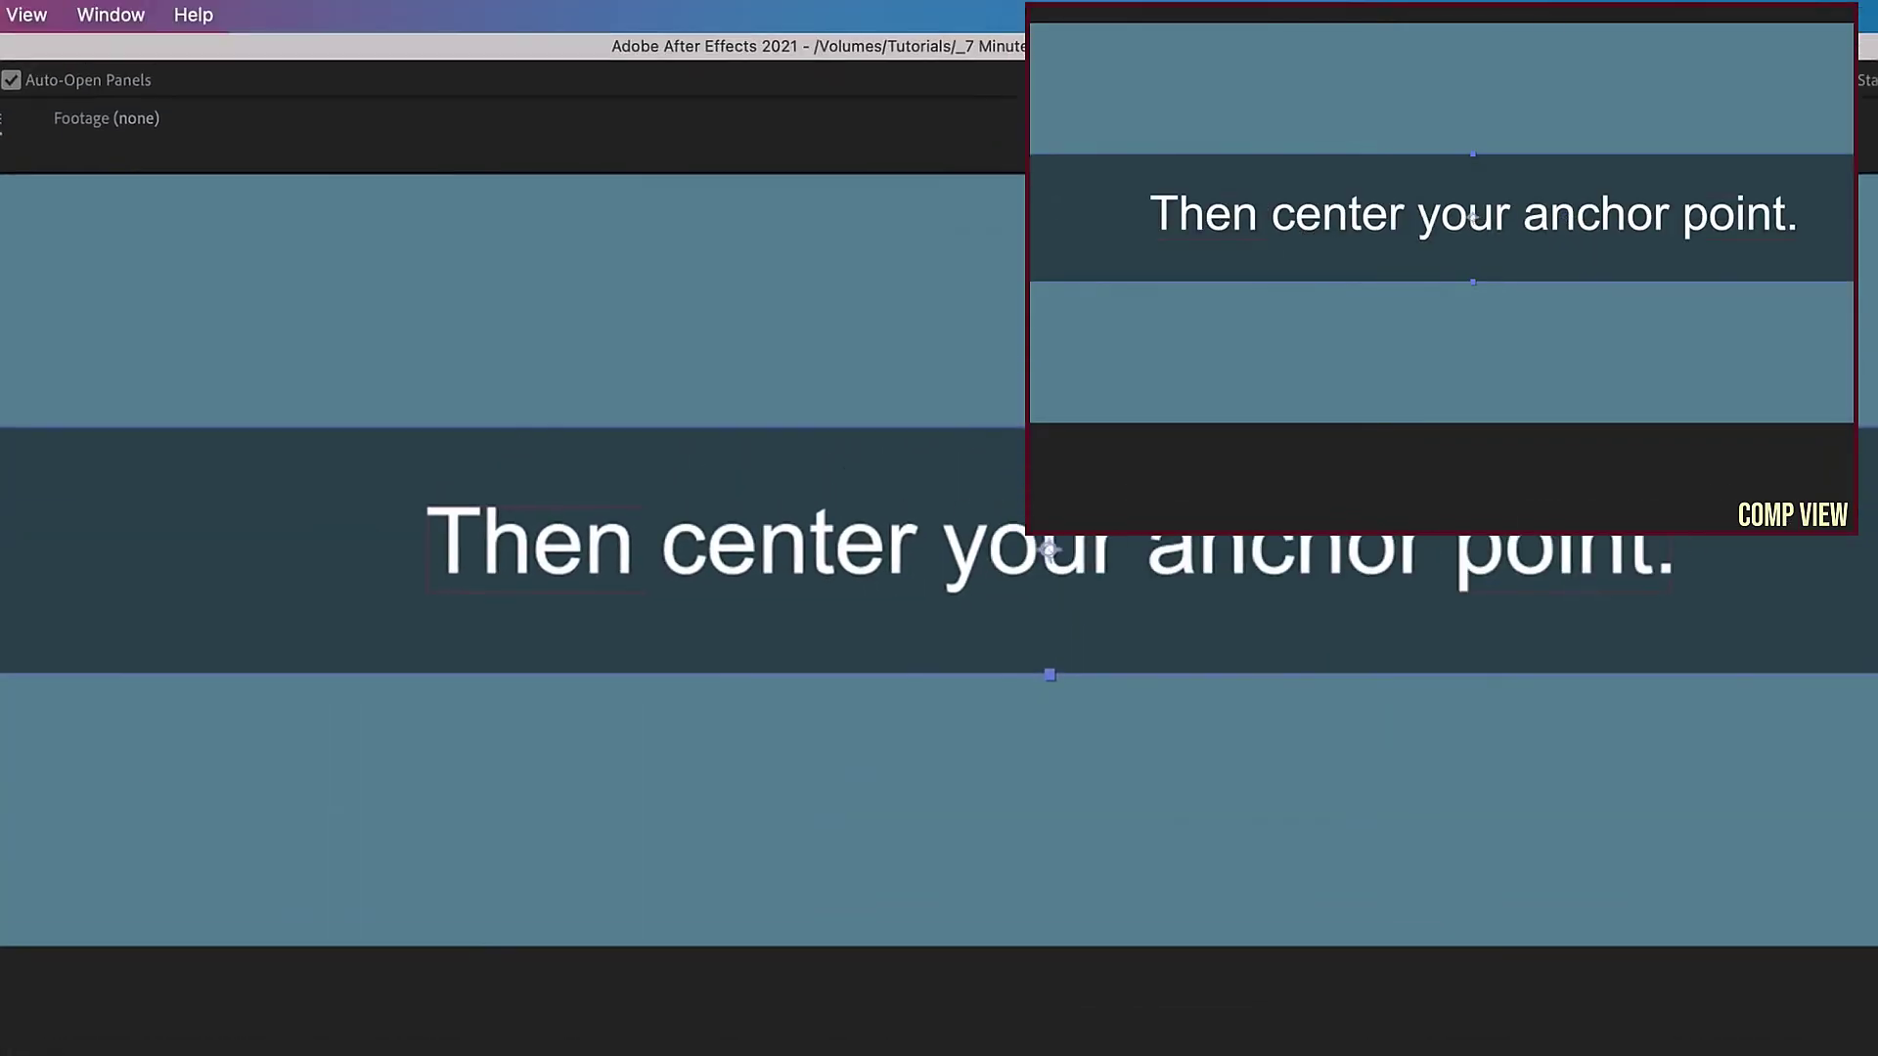
Set all the caption text to Gotham Bold and preview the captions in the new font
key("super+a")
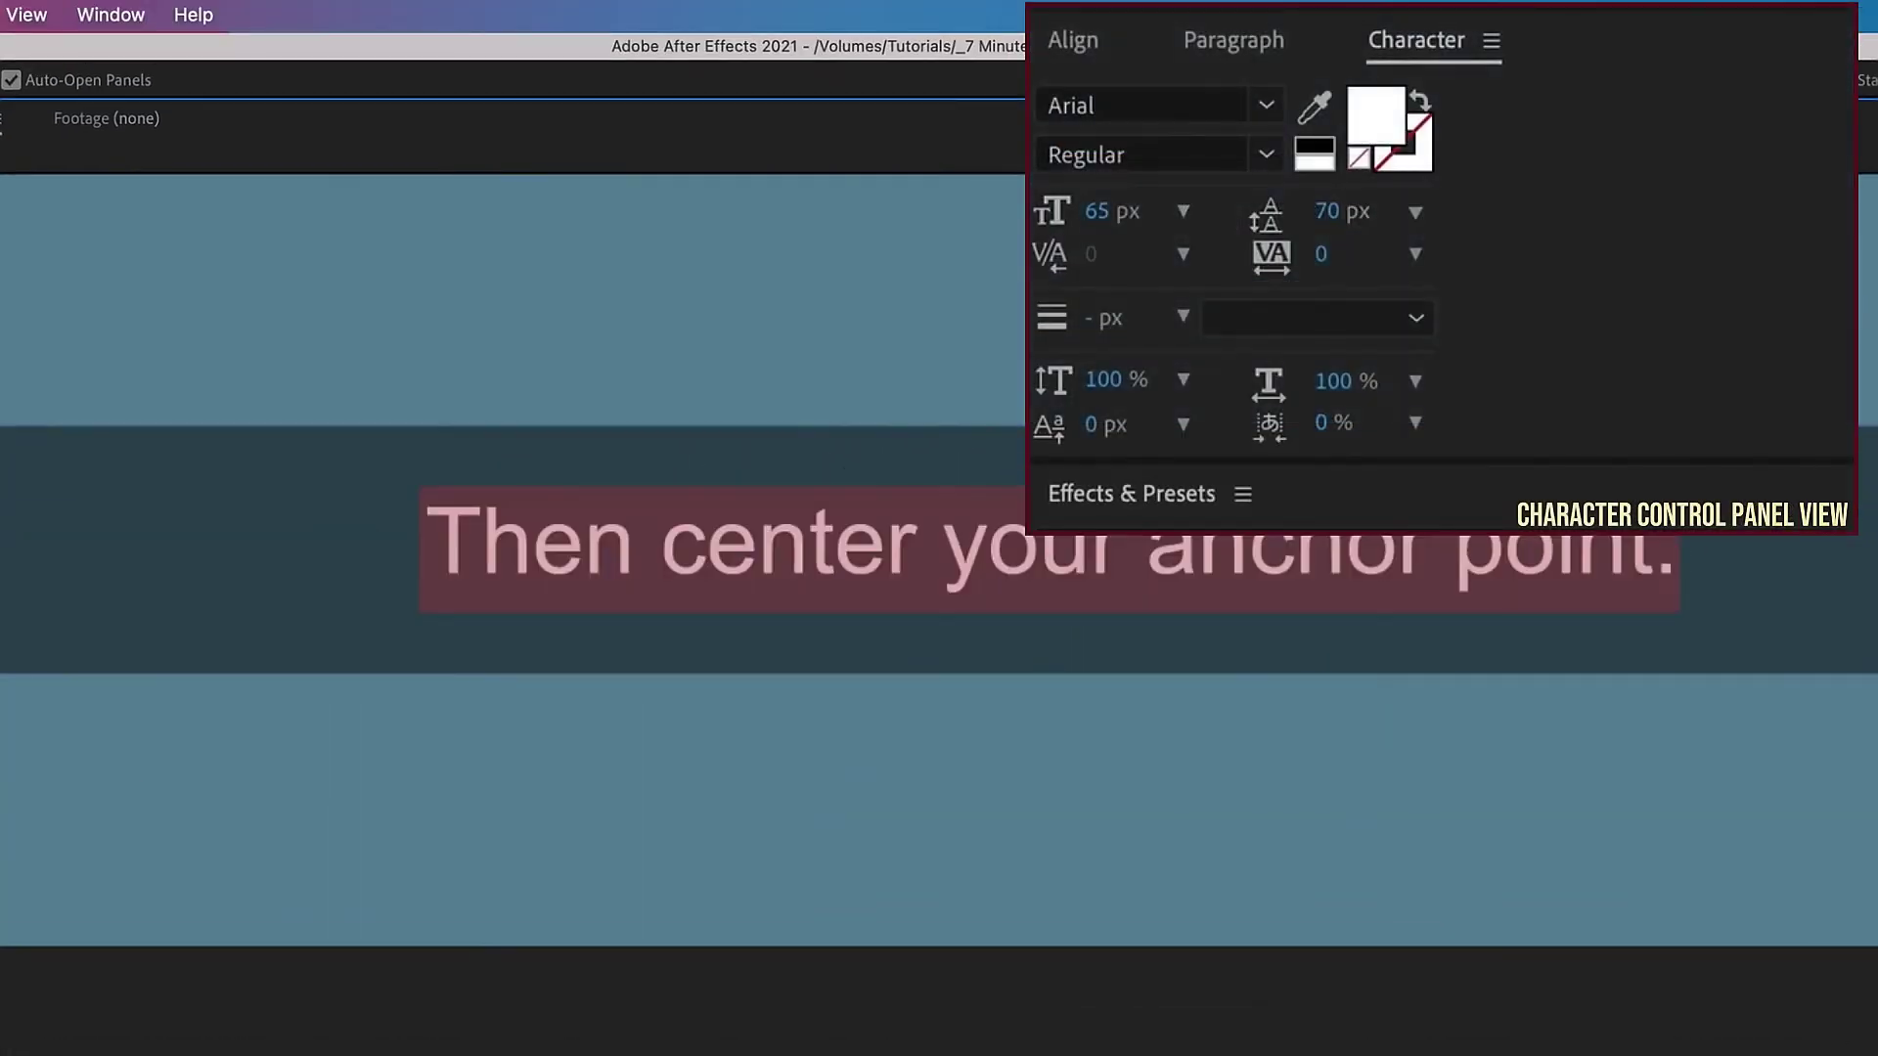
left_click(1151, 98)
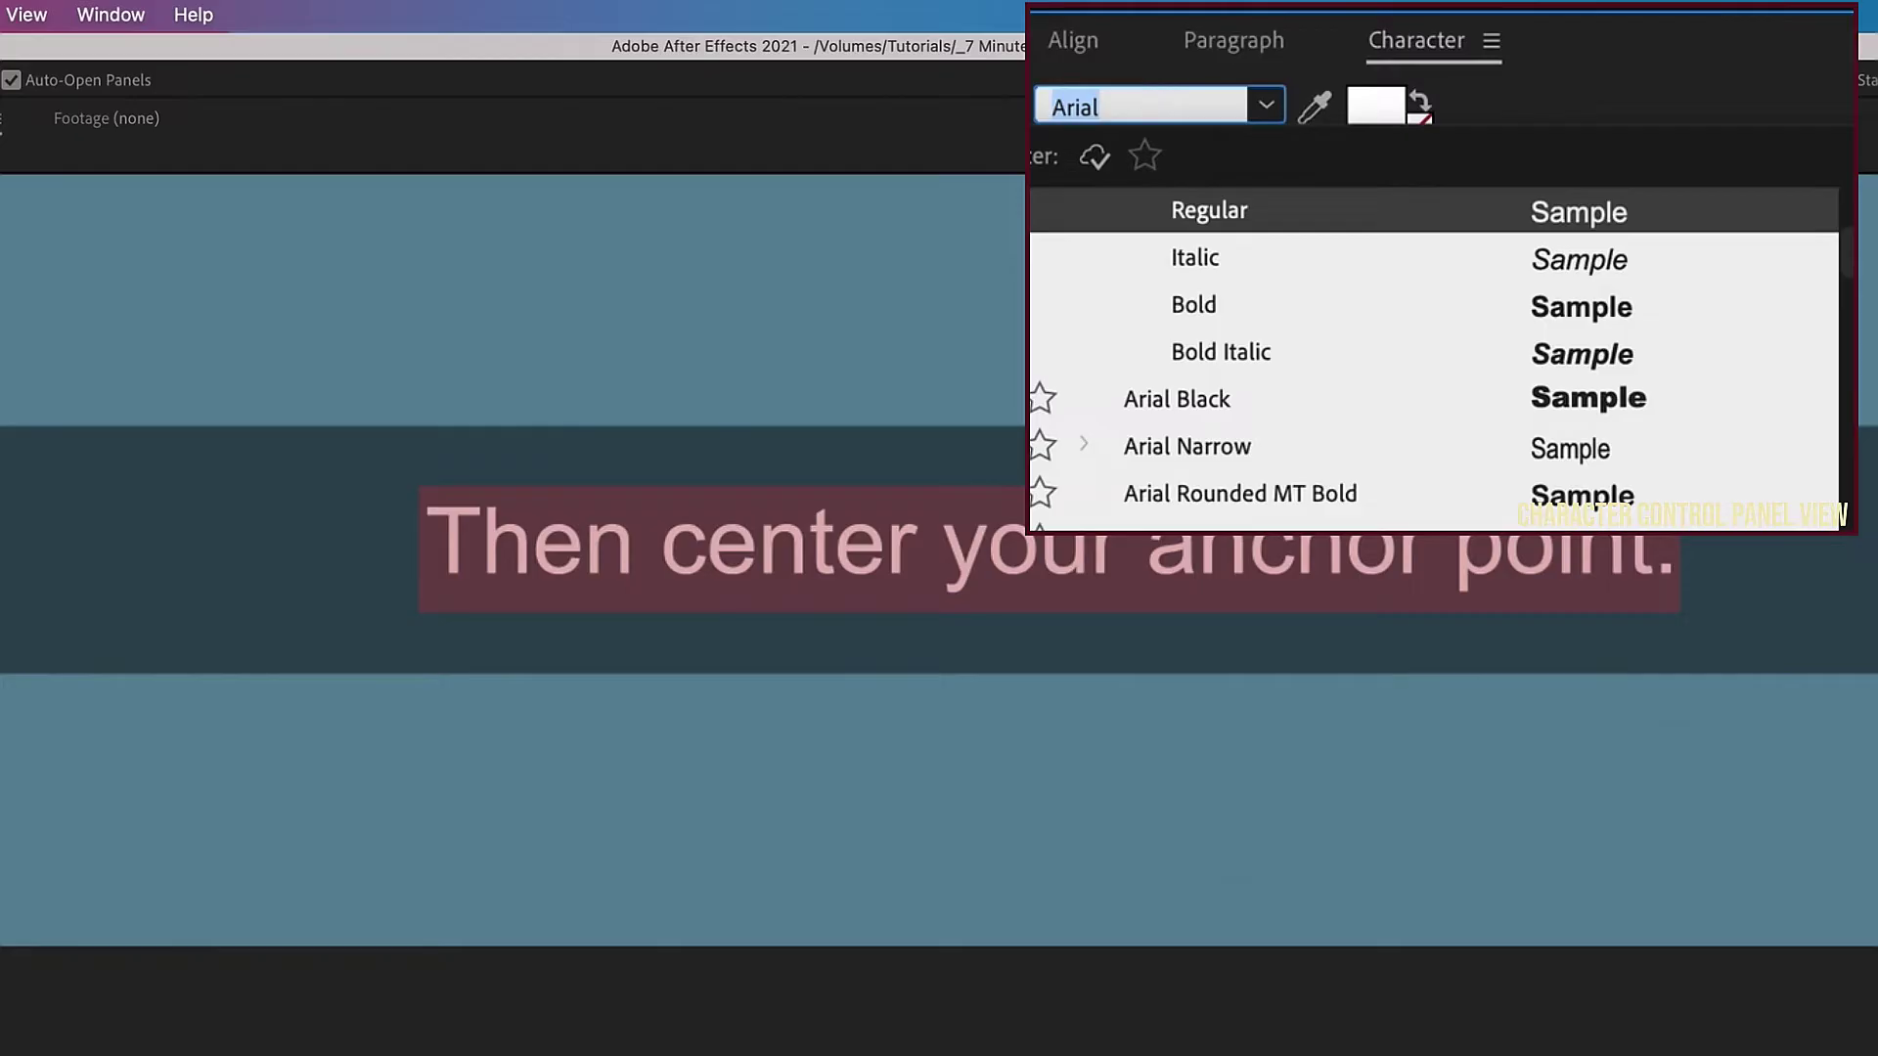
type("gotham")
left_click(1193, 401)
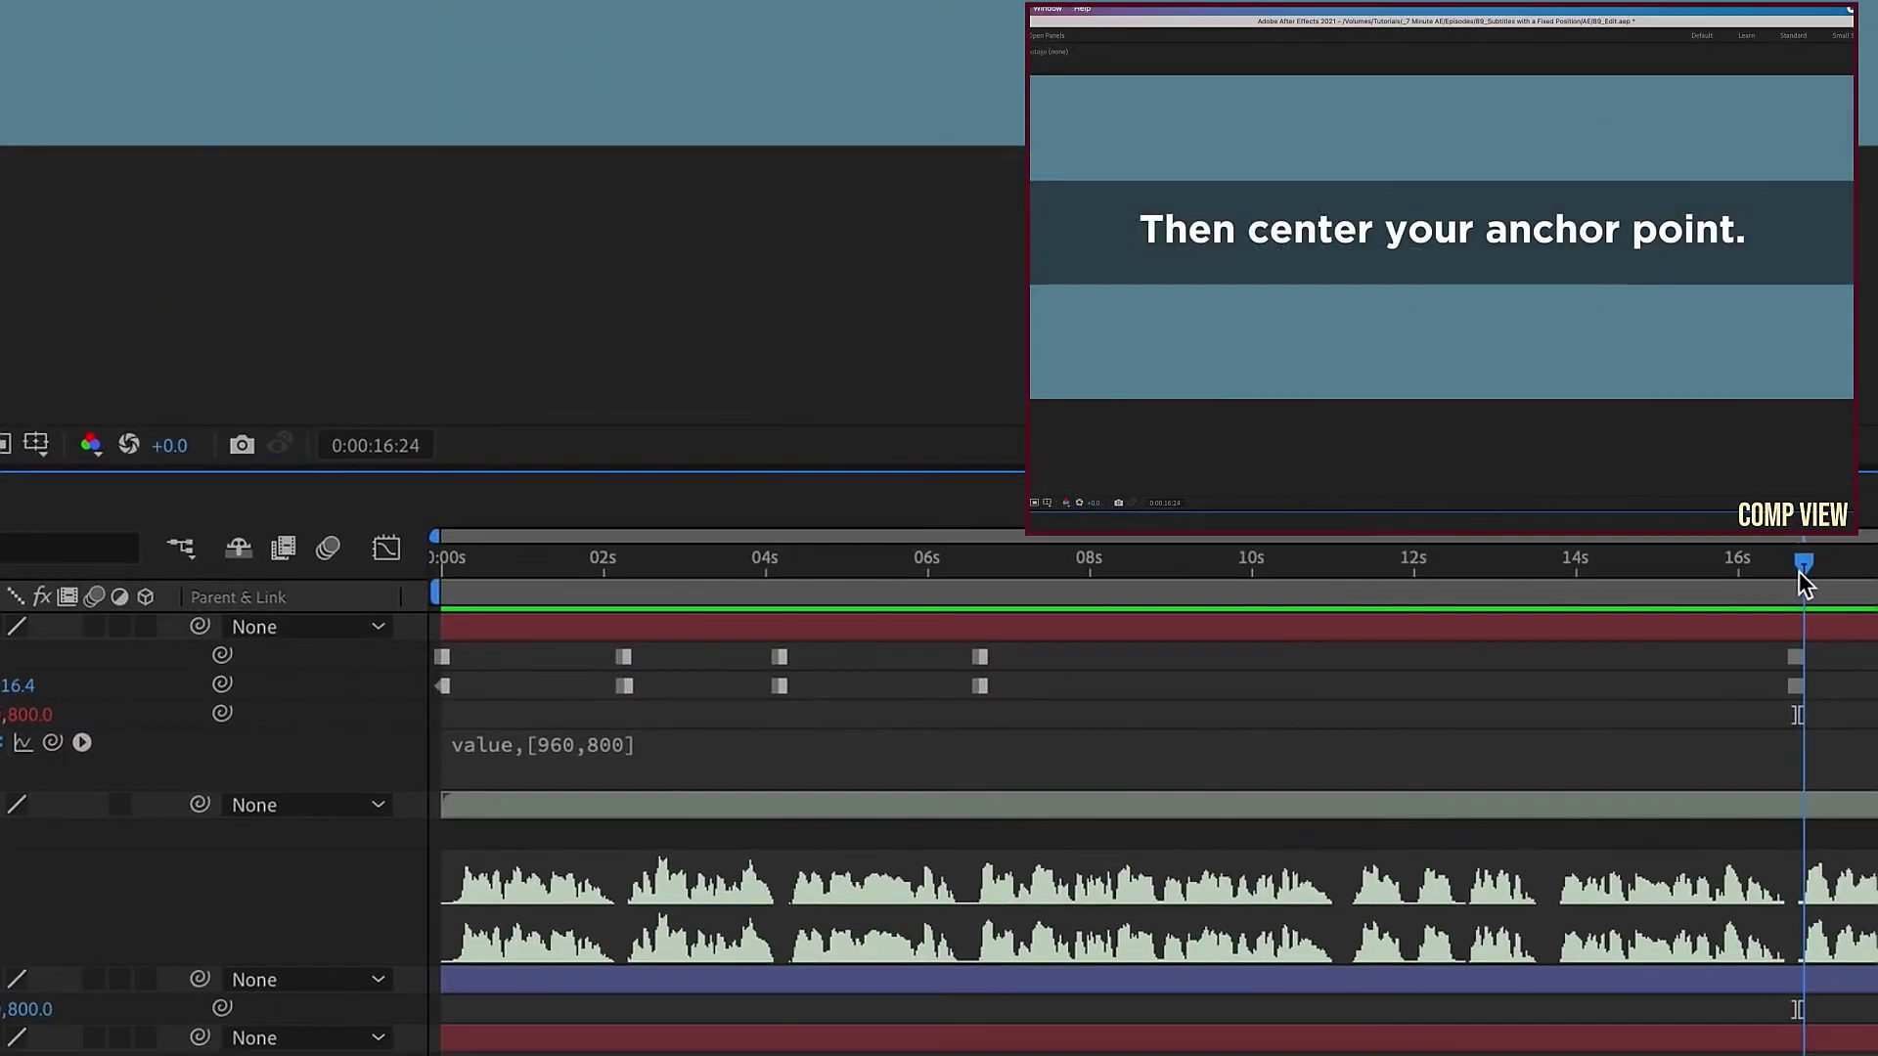
mouse_move(1799, 571)
left_mouse_down()
mouse_move(1772, 572)
mouse_move(1801, 566)
left_mouse_up()
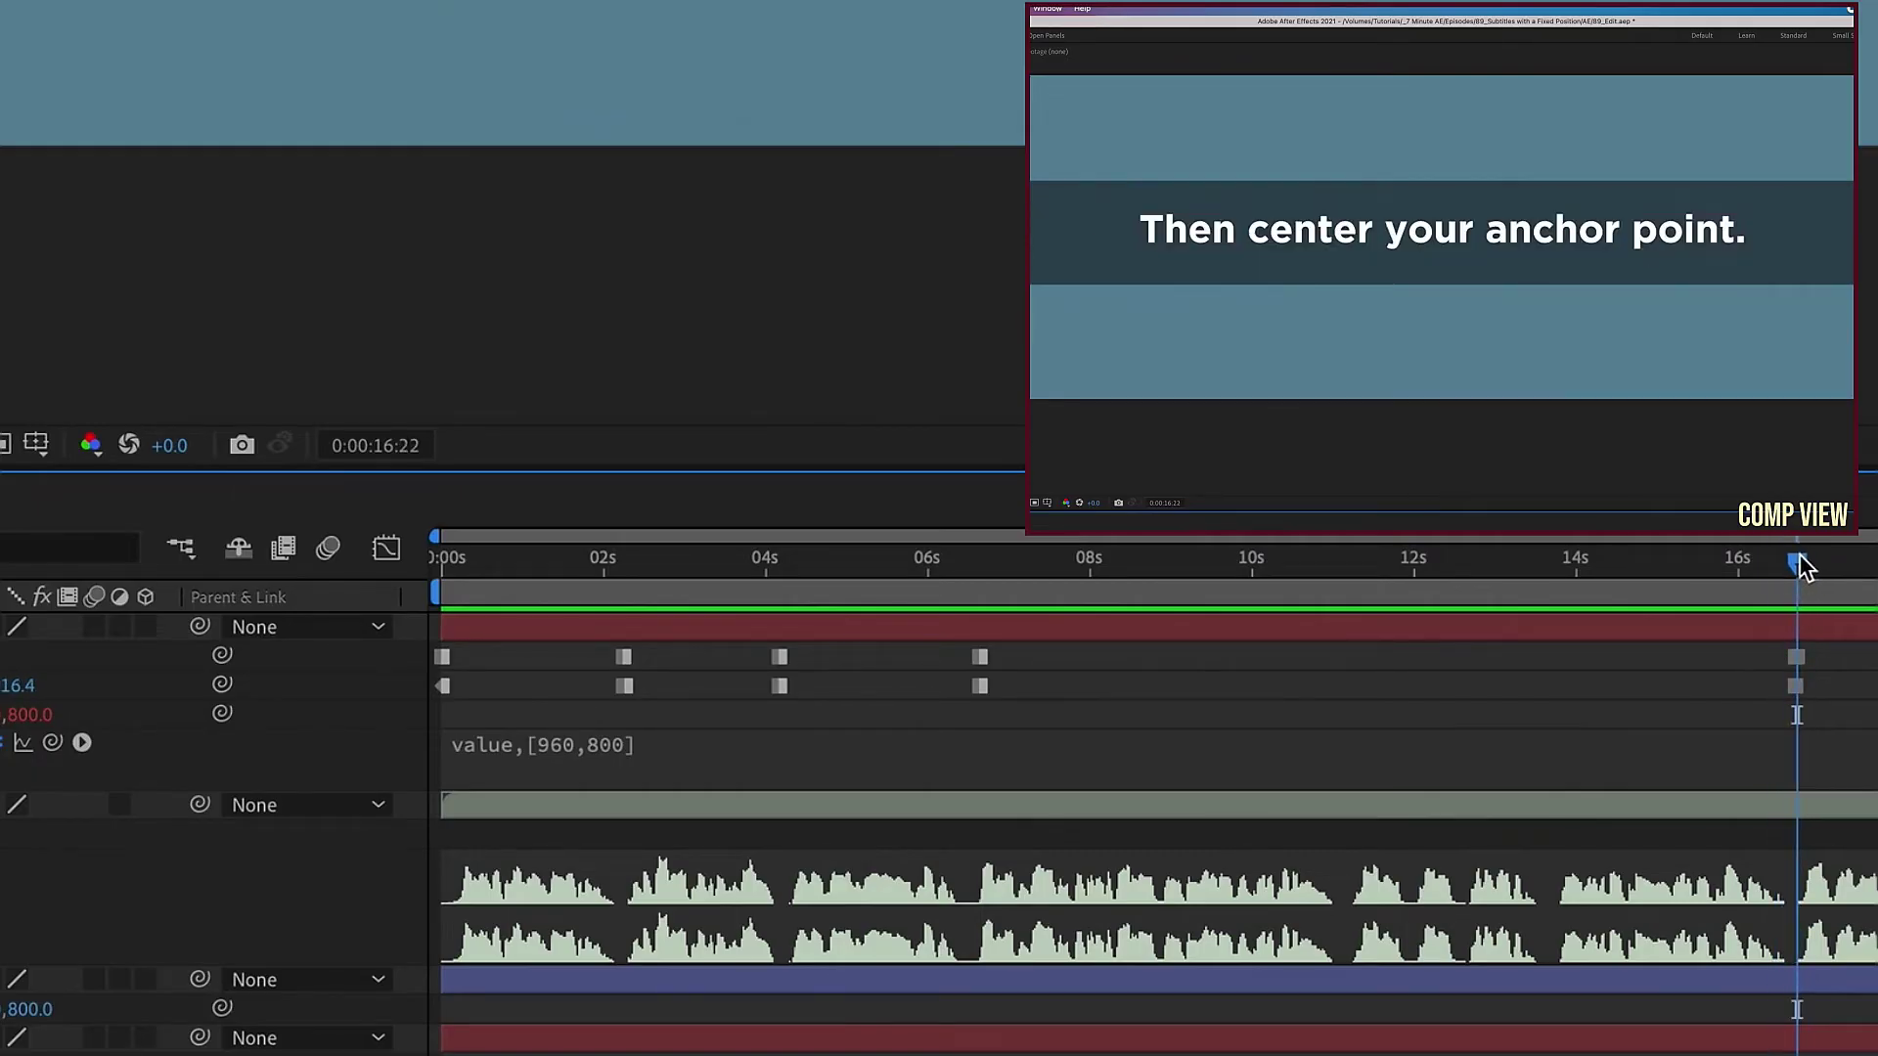
left_click(1802, 662)
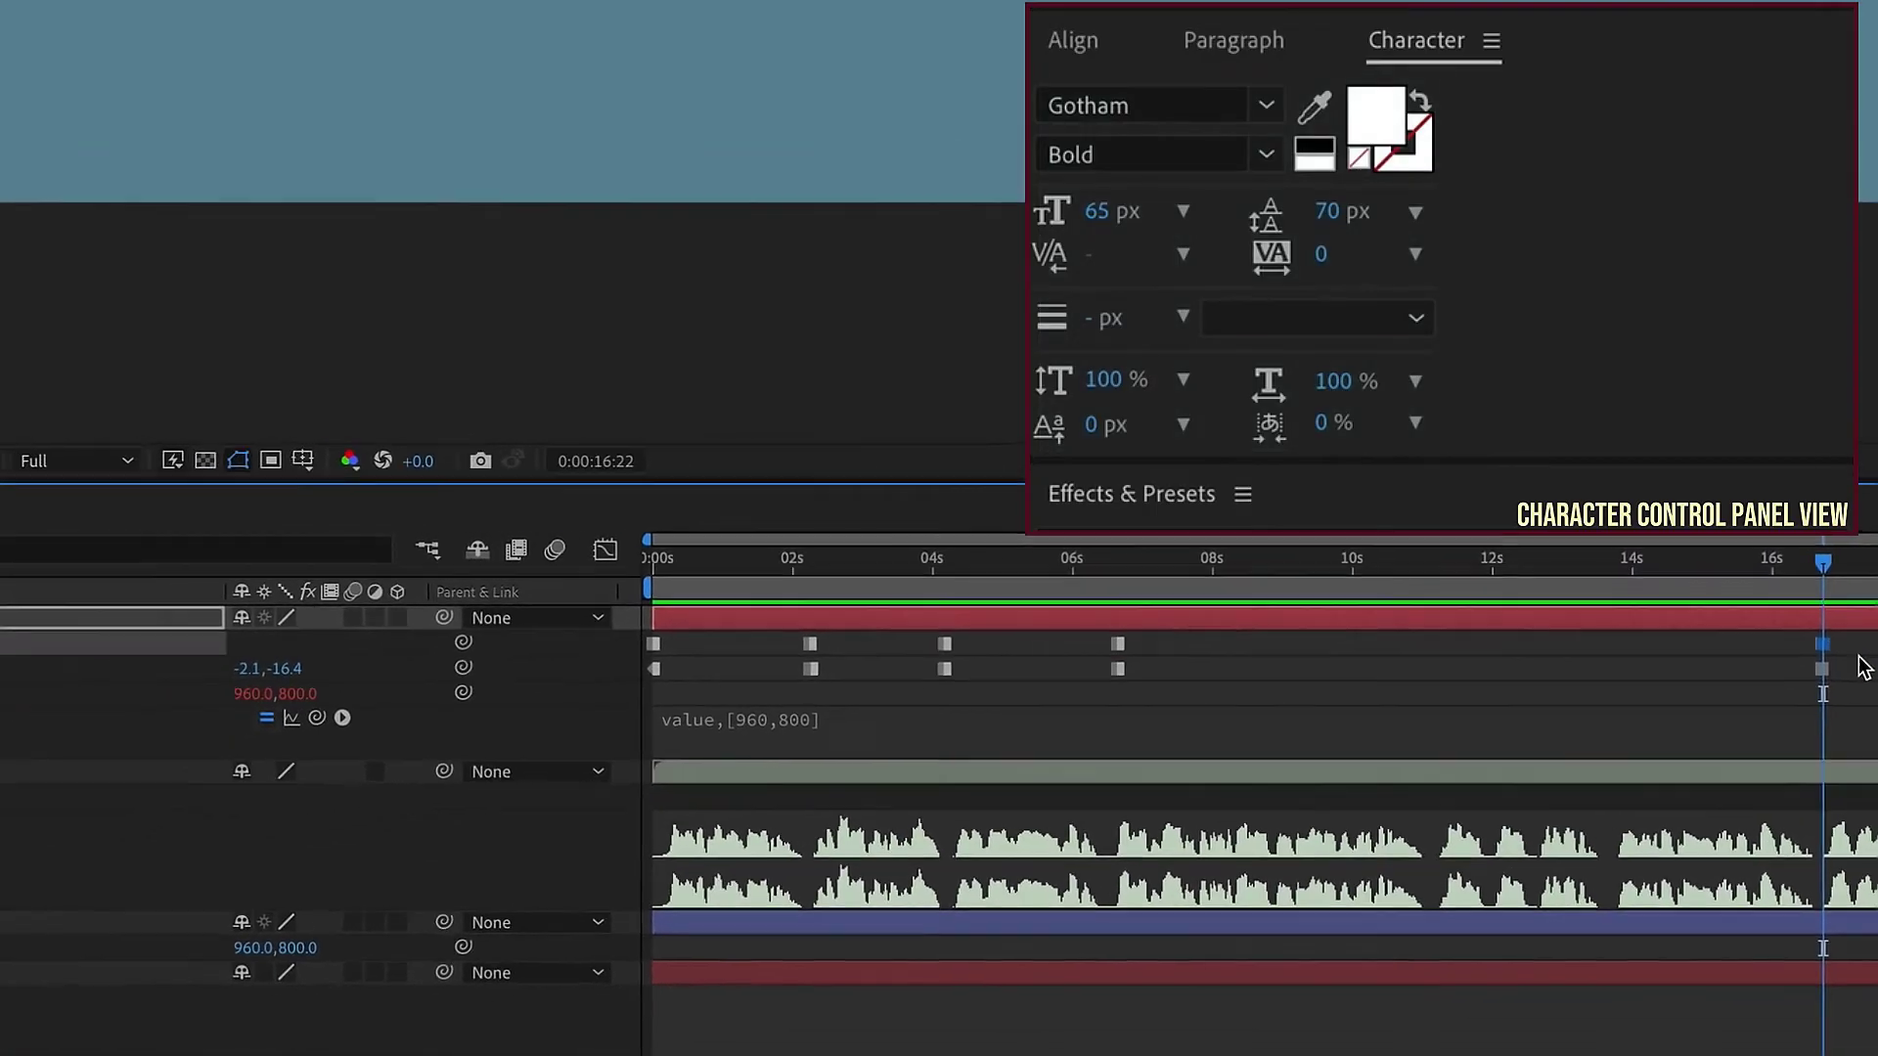
Select all Source Text keyframes and switch the captions' font style from Bold to Regular
mouse_move(1855, 572)
left_mouse_down()
mouse_move(1798, 571)
mouse_move(1851, 577)
left_mouse_up()
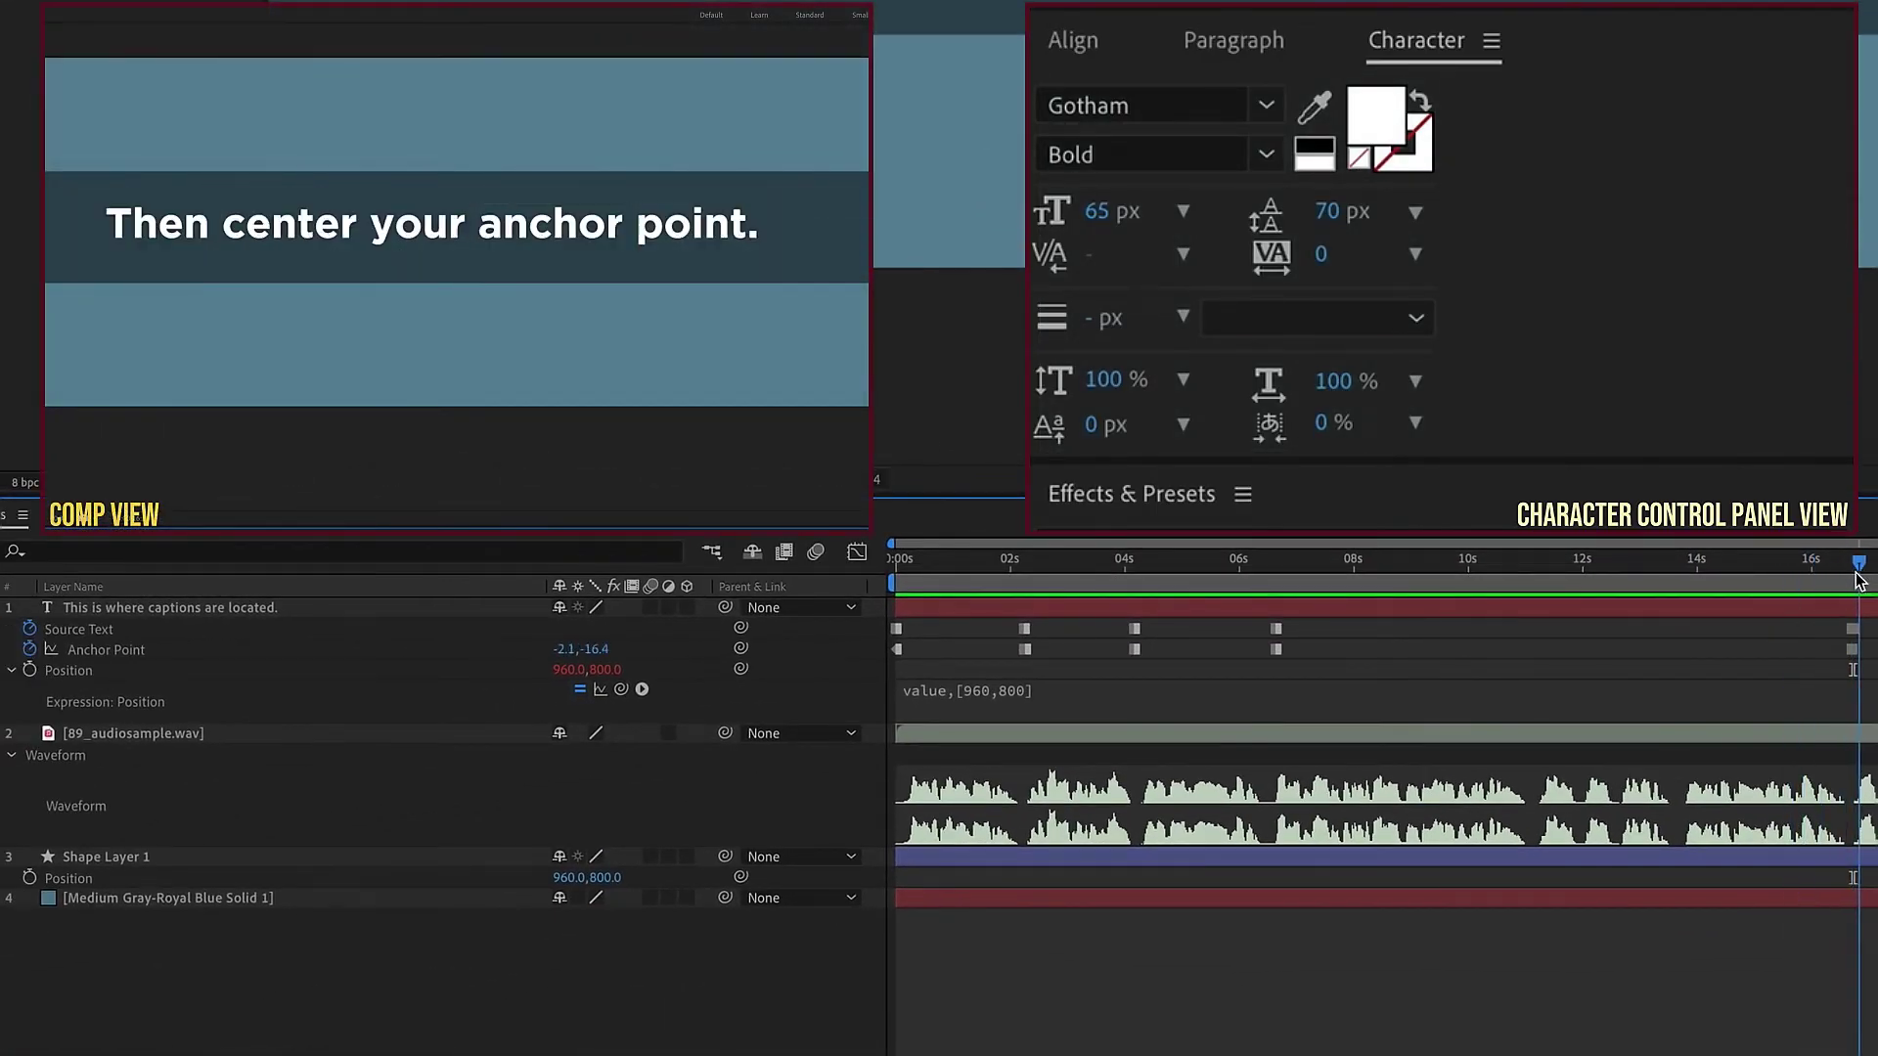
left_click(1060, 735)
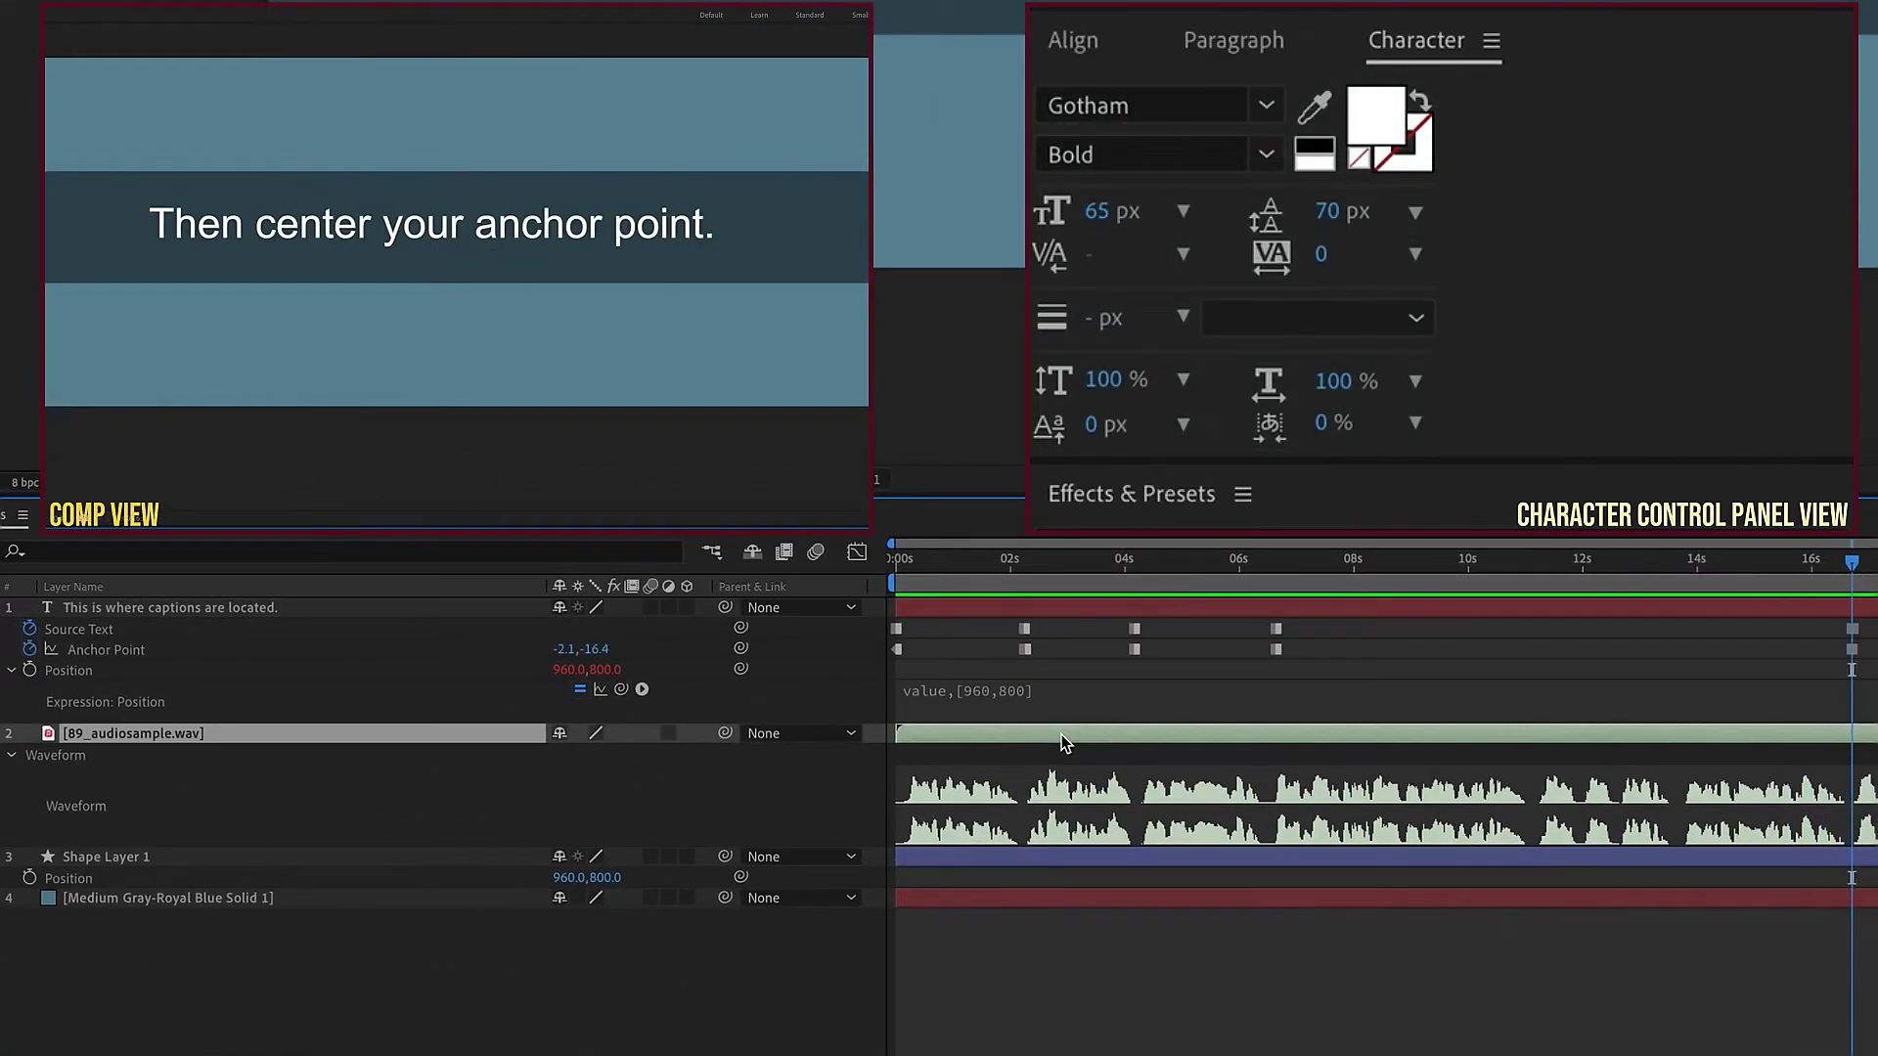
left_click(116, 634)
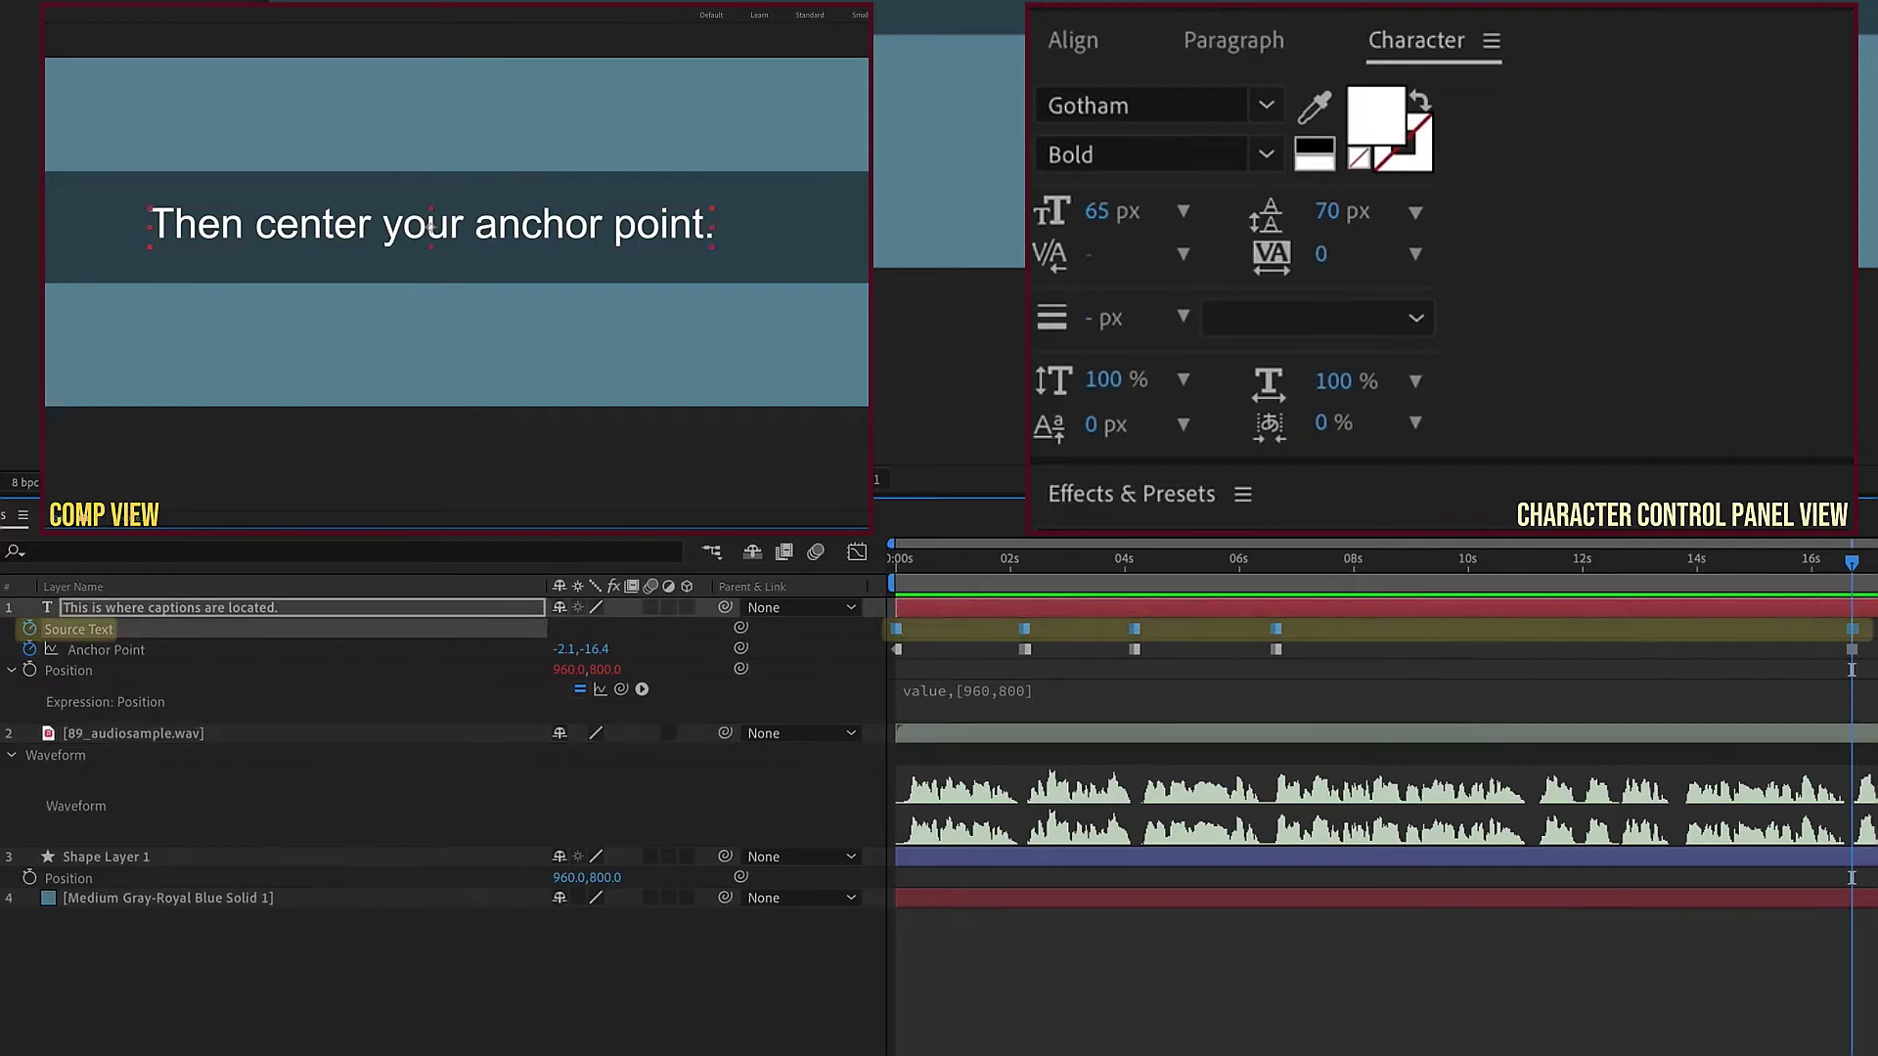
left_click(1264, 155)
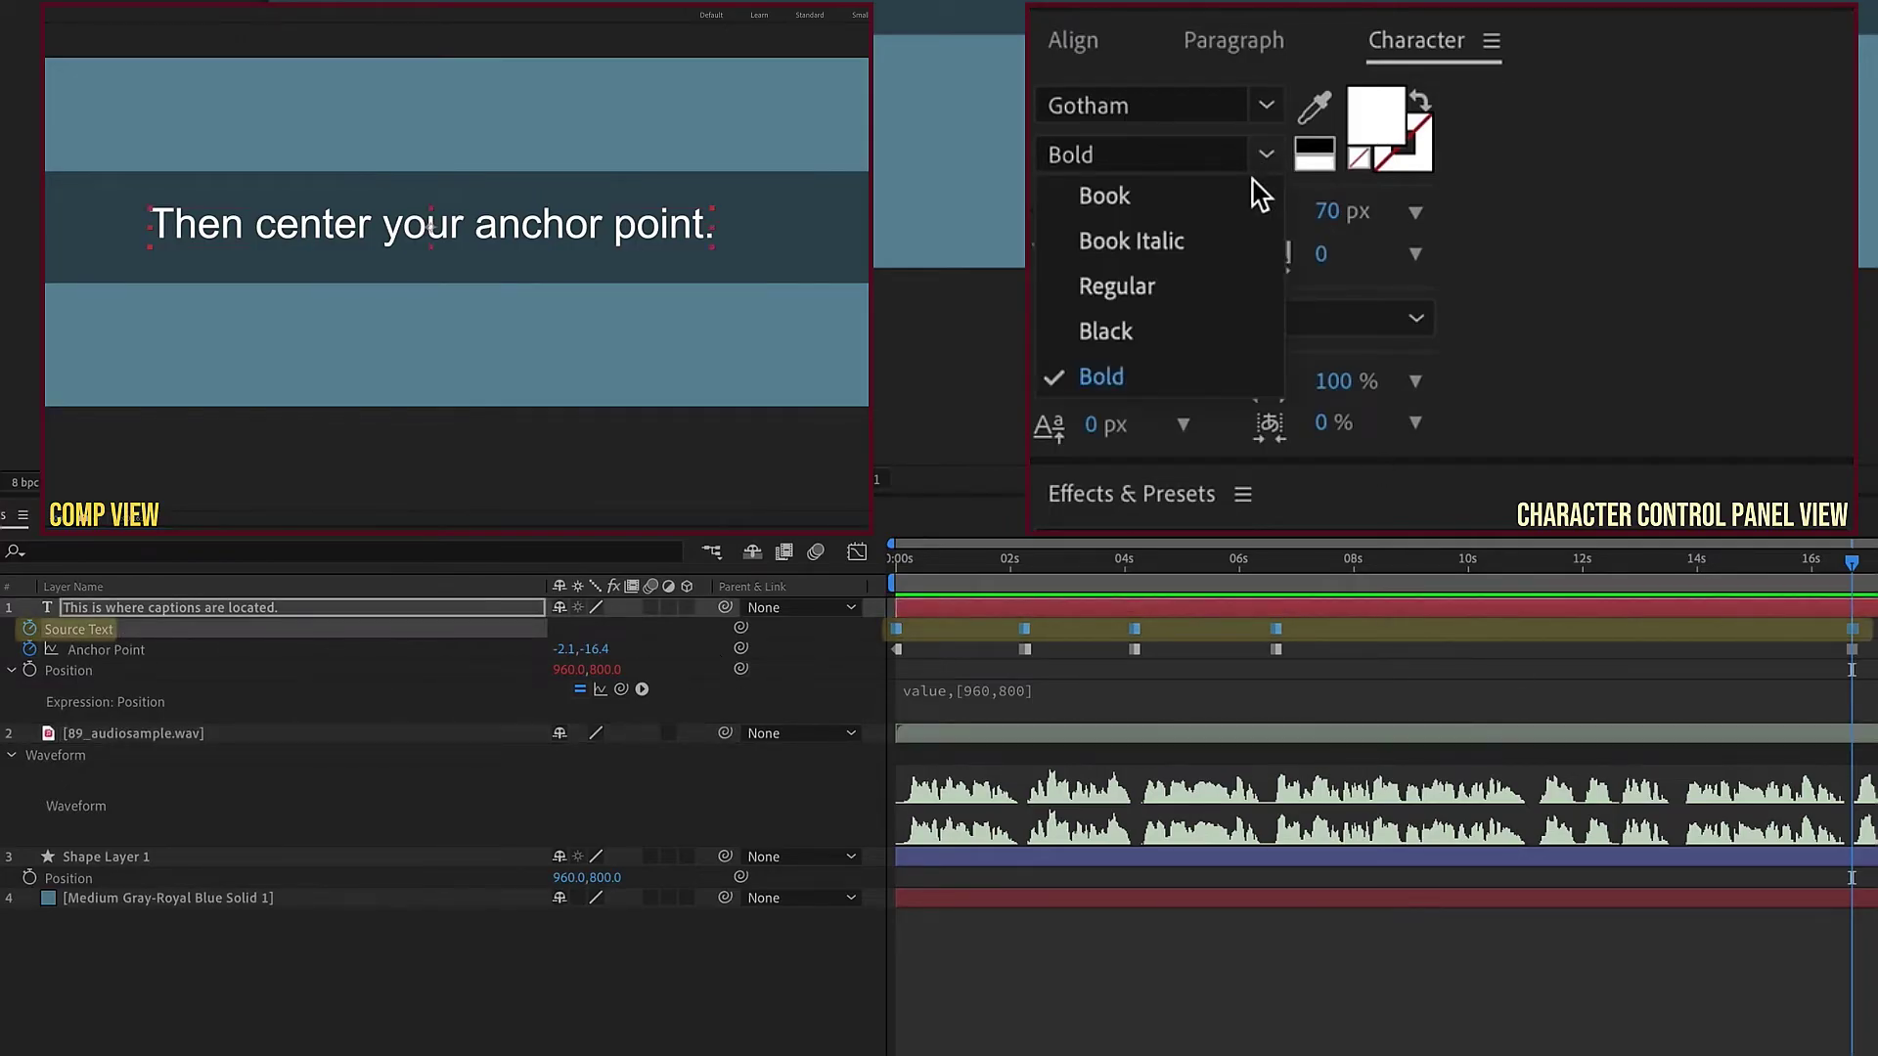
left_click(1169, 289)
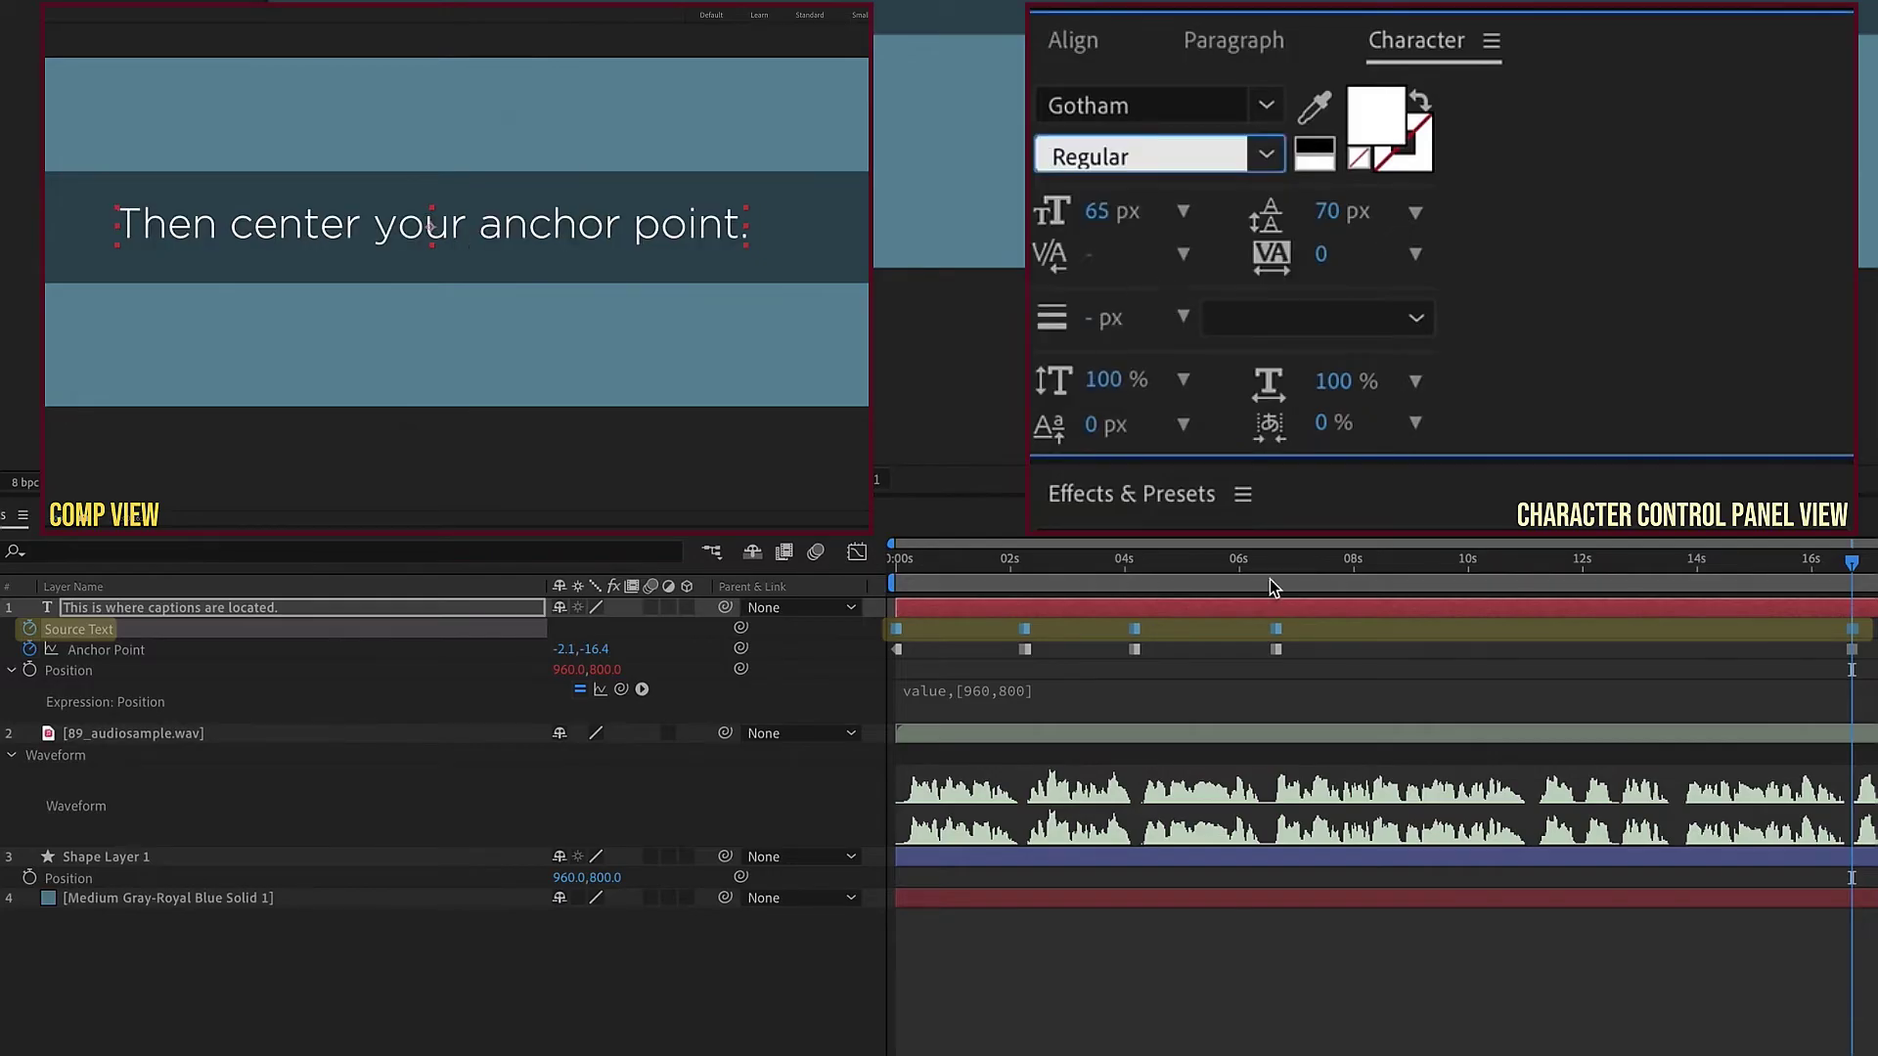
mouse_move(1271, 587)
left_mouse_down()
mouse_move(1011, 590)
mouse_move(1282, 585)
left_mouse_up()
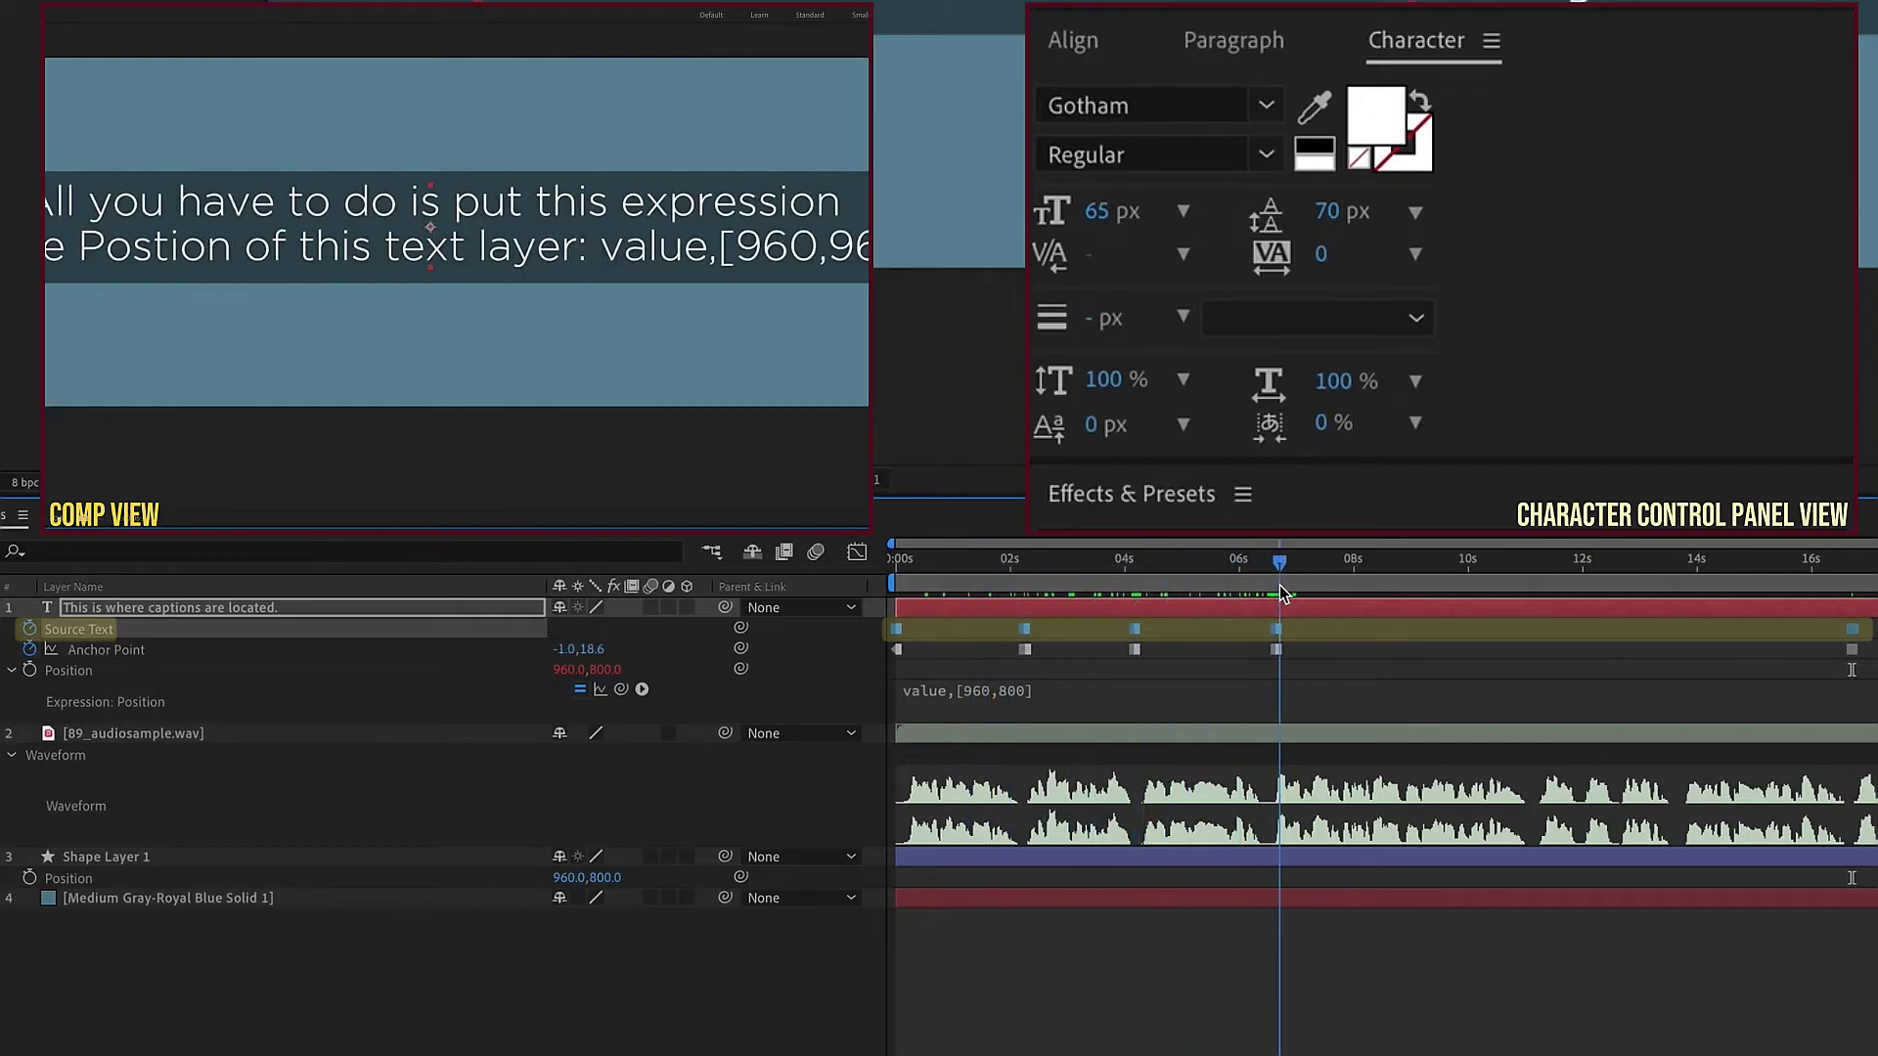
left_click(1855, 585)
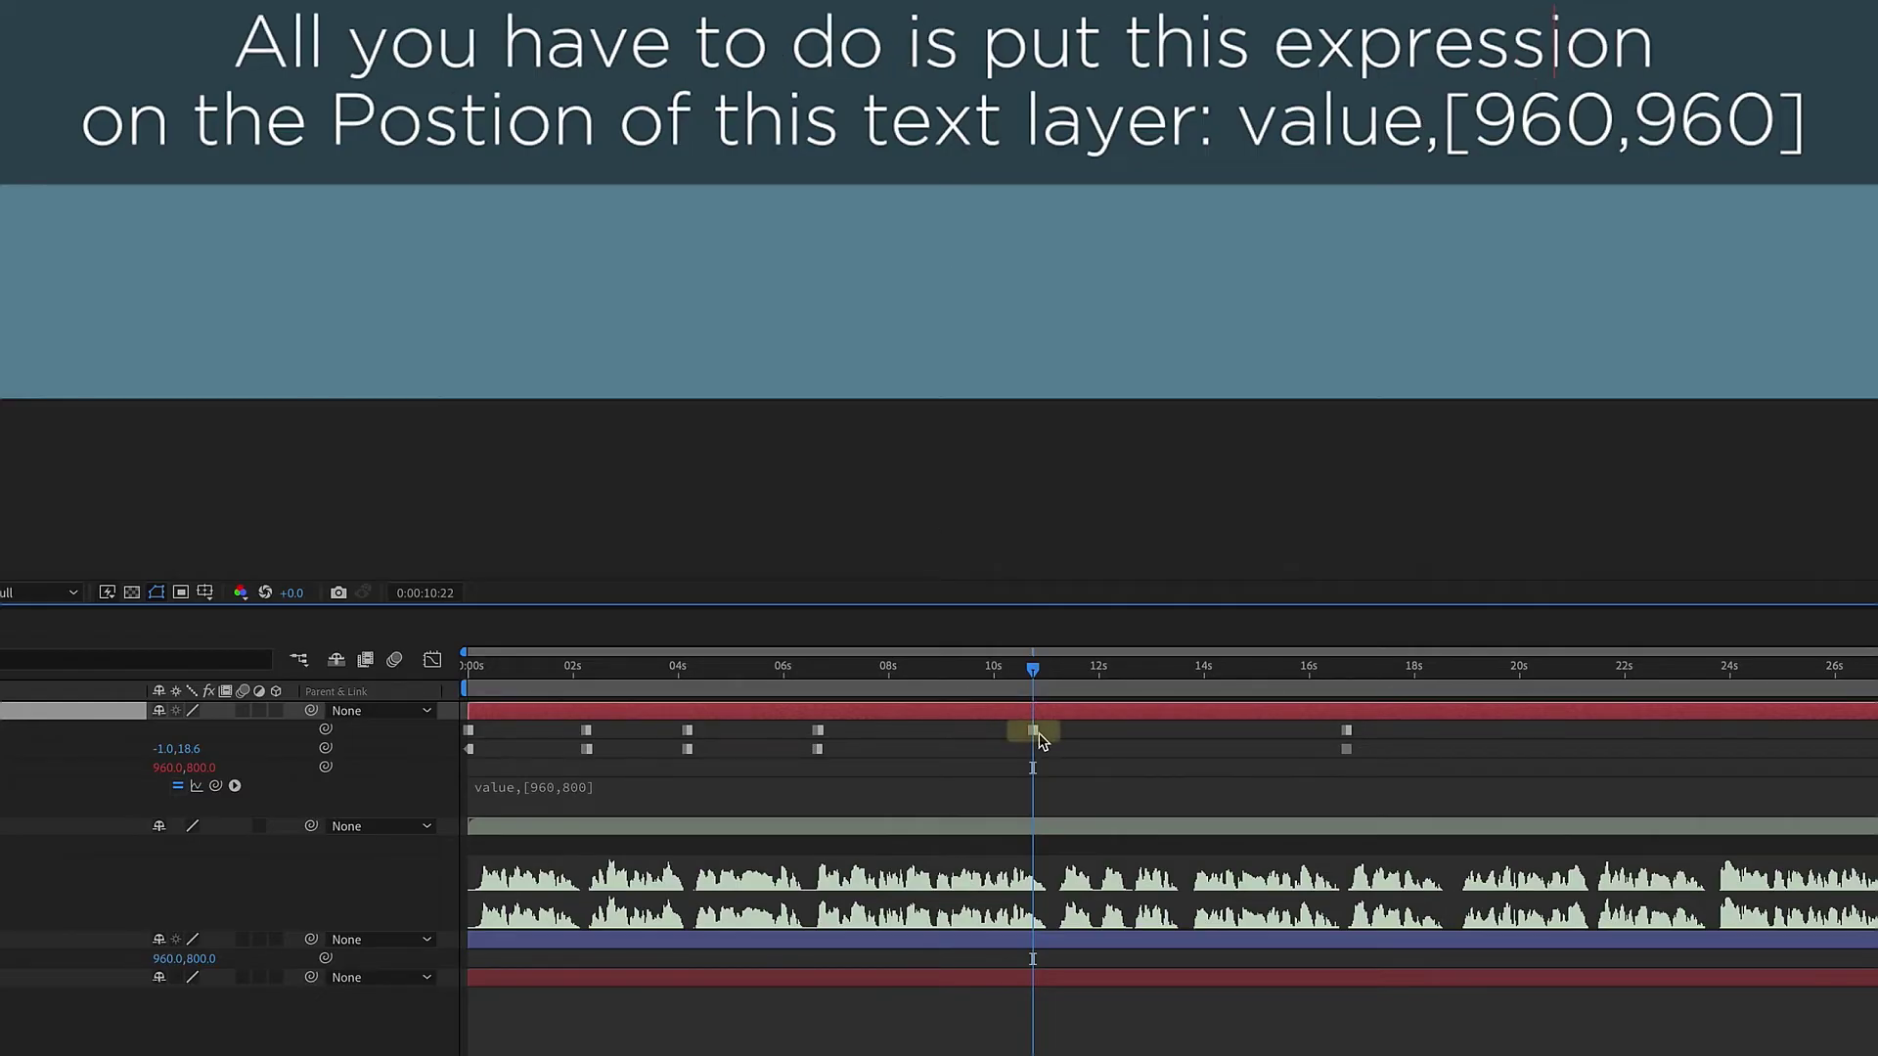
Delete the stray caption keyframe and fix 'expresion' to 'expression' by adding the missing s
key("Delete")
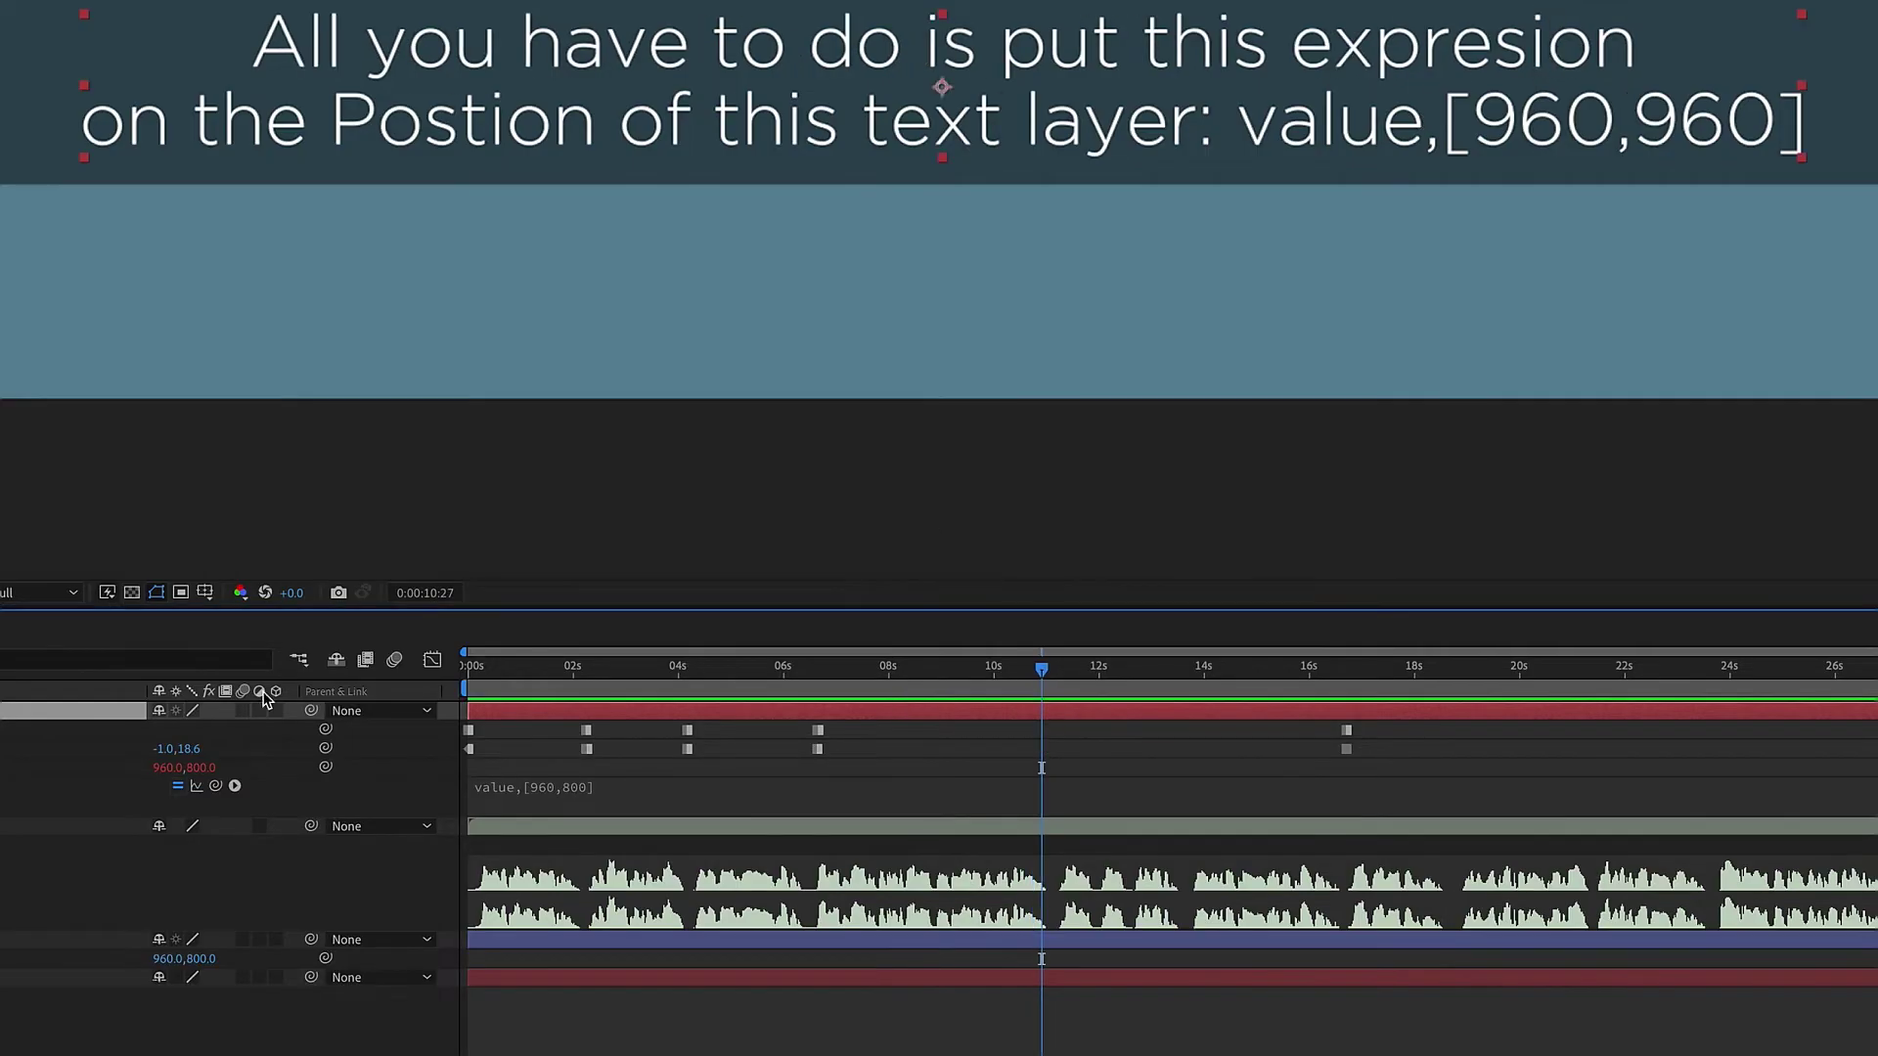
key("j")
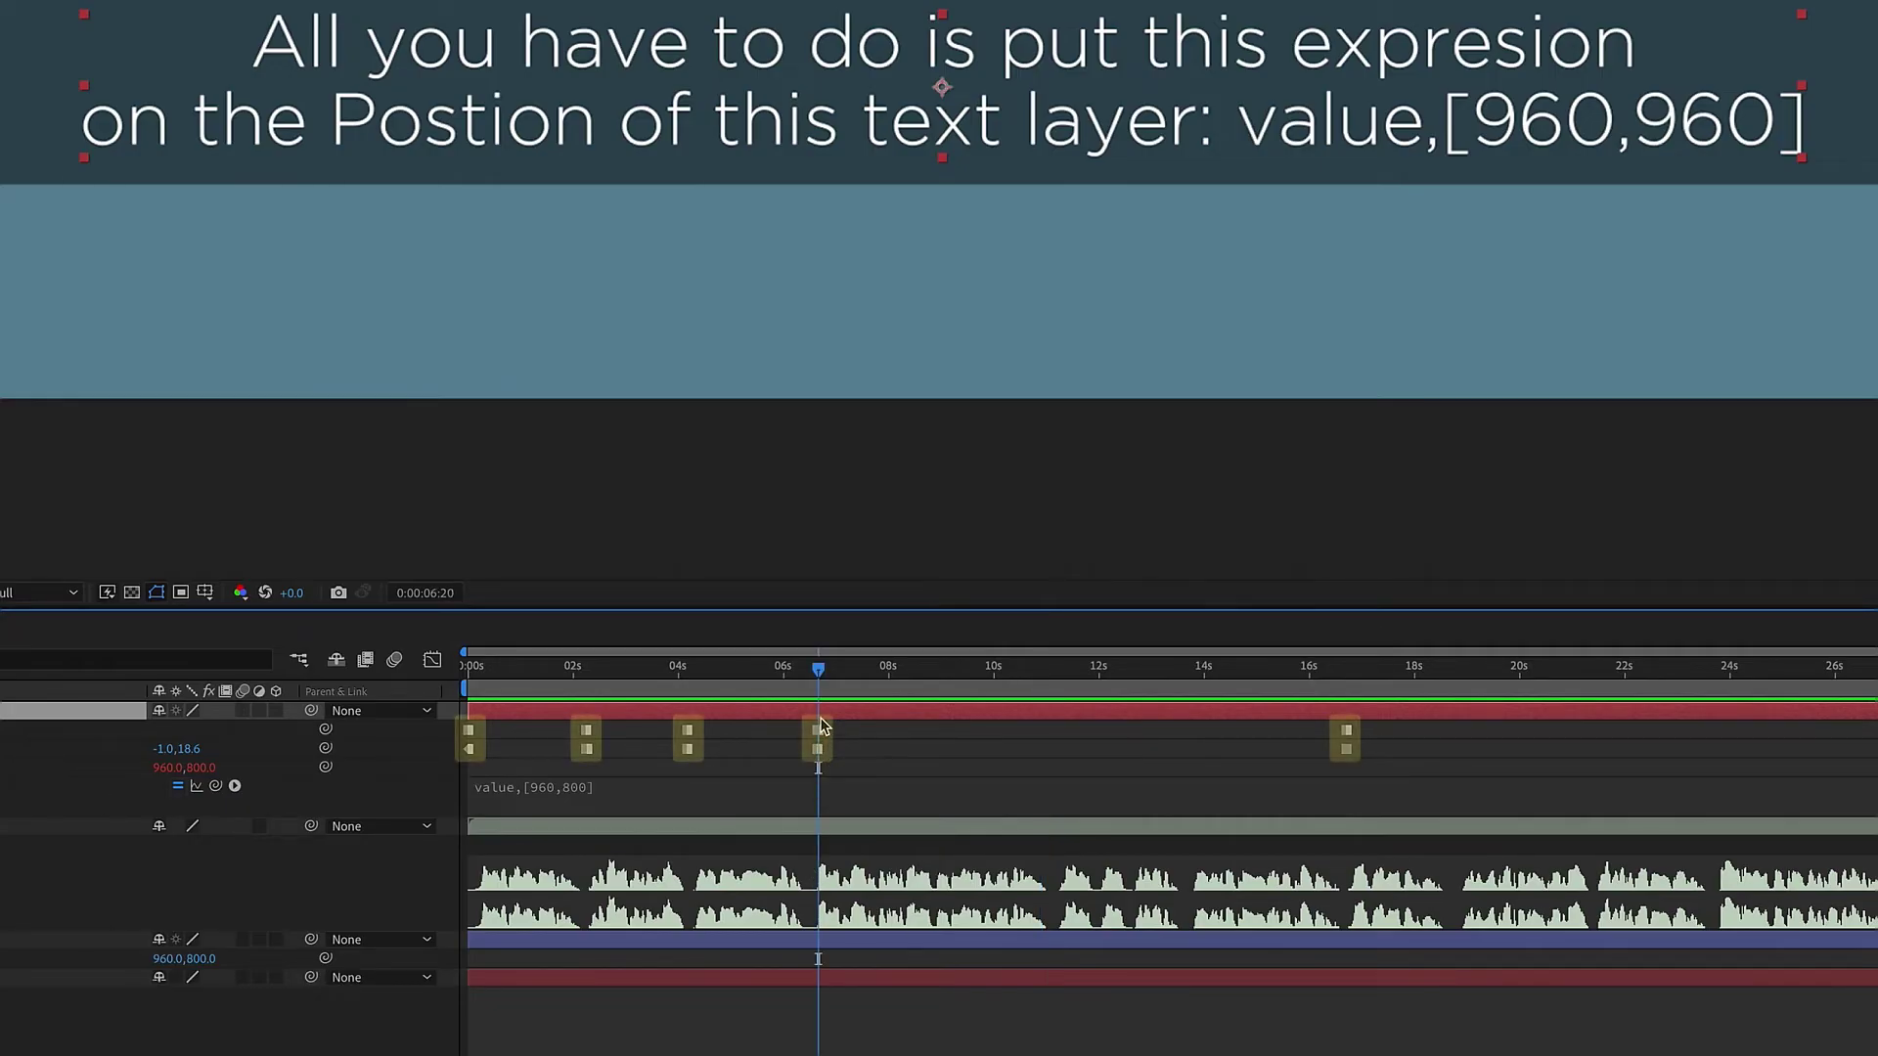
double_click(1581, 144)
left_click(1540, 46)
type("s")
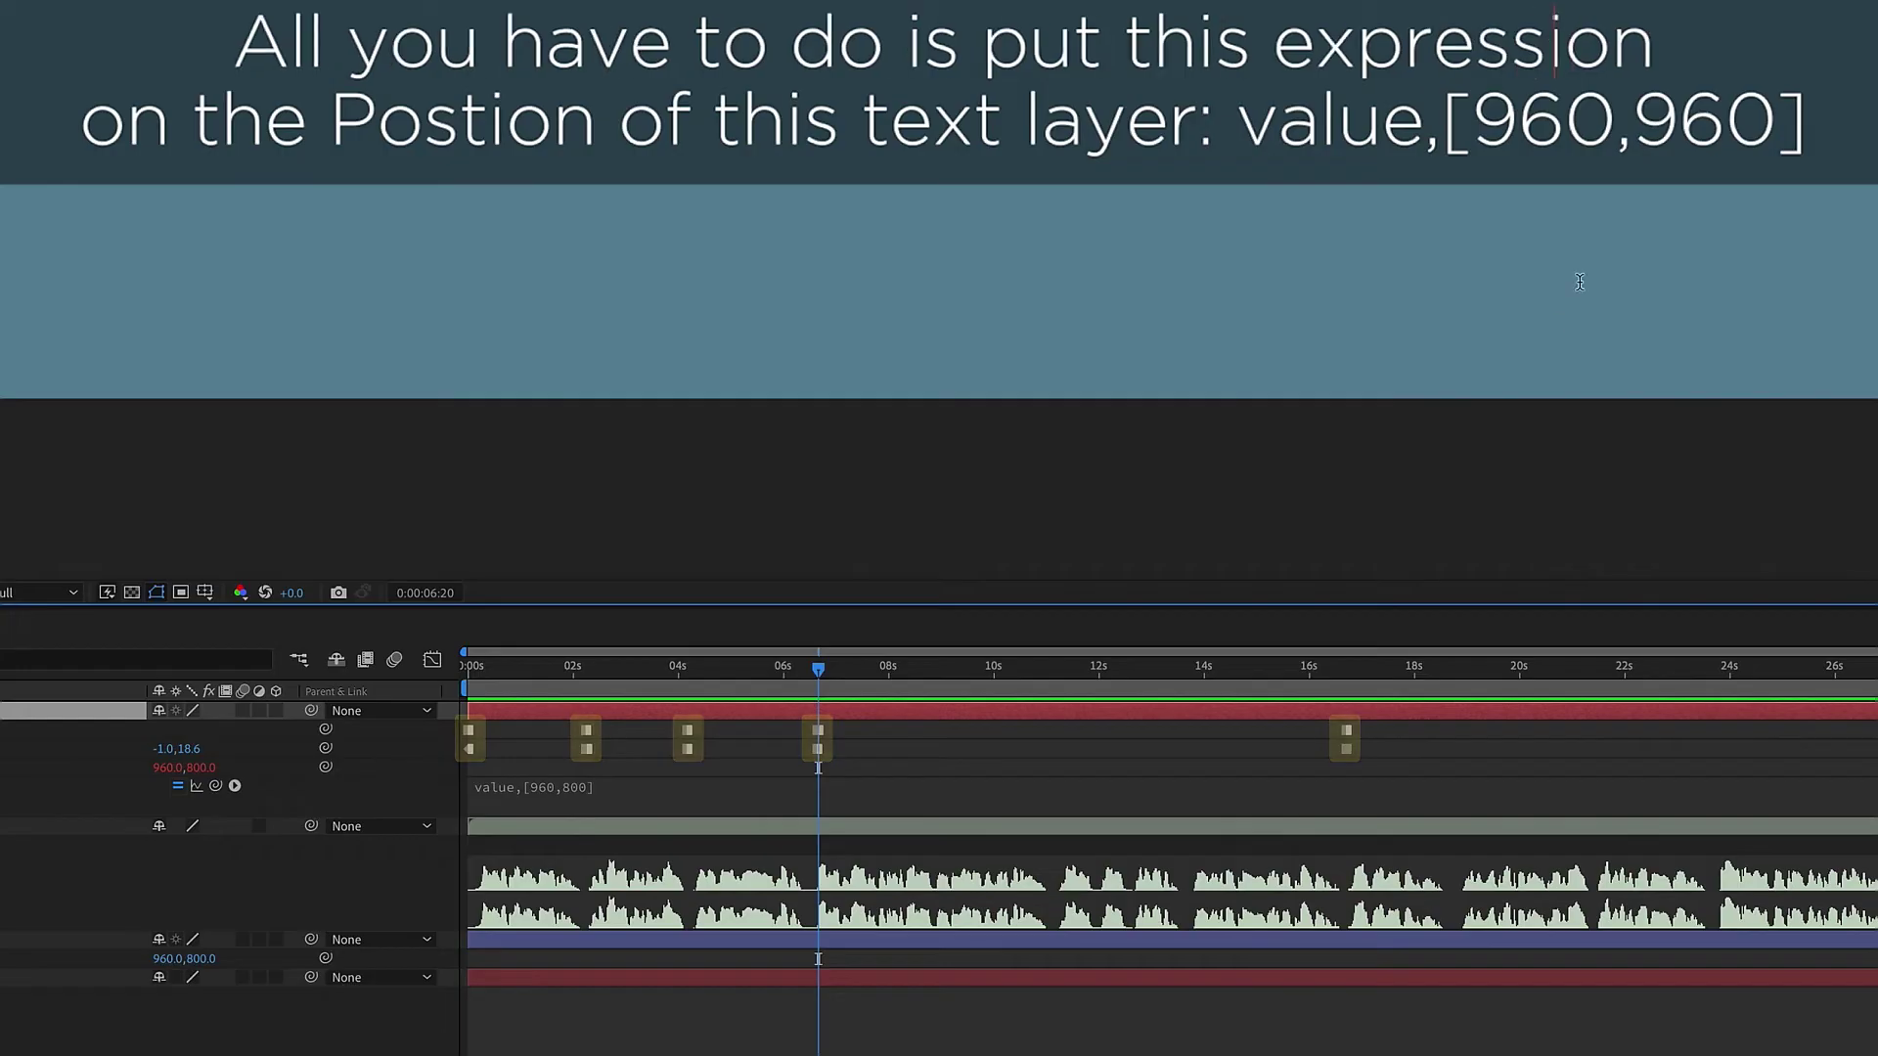
left_click(470, 685)
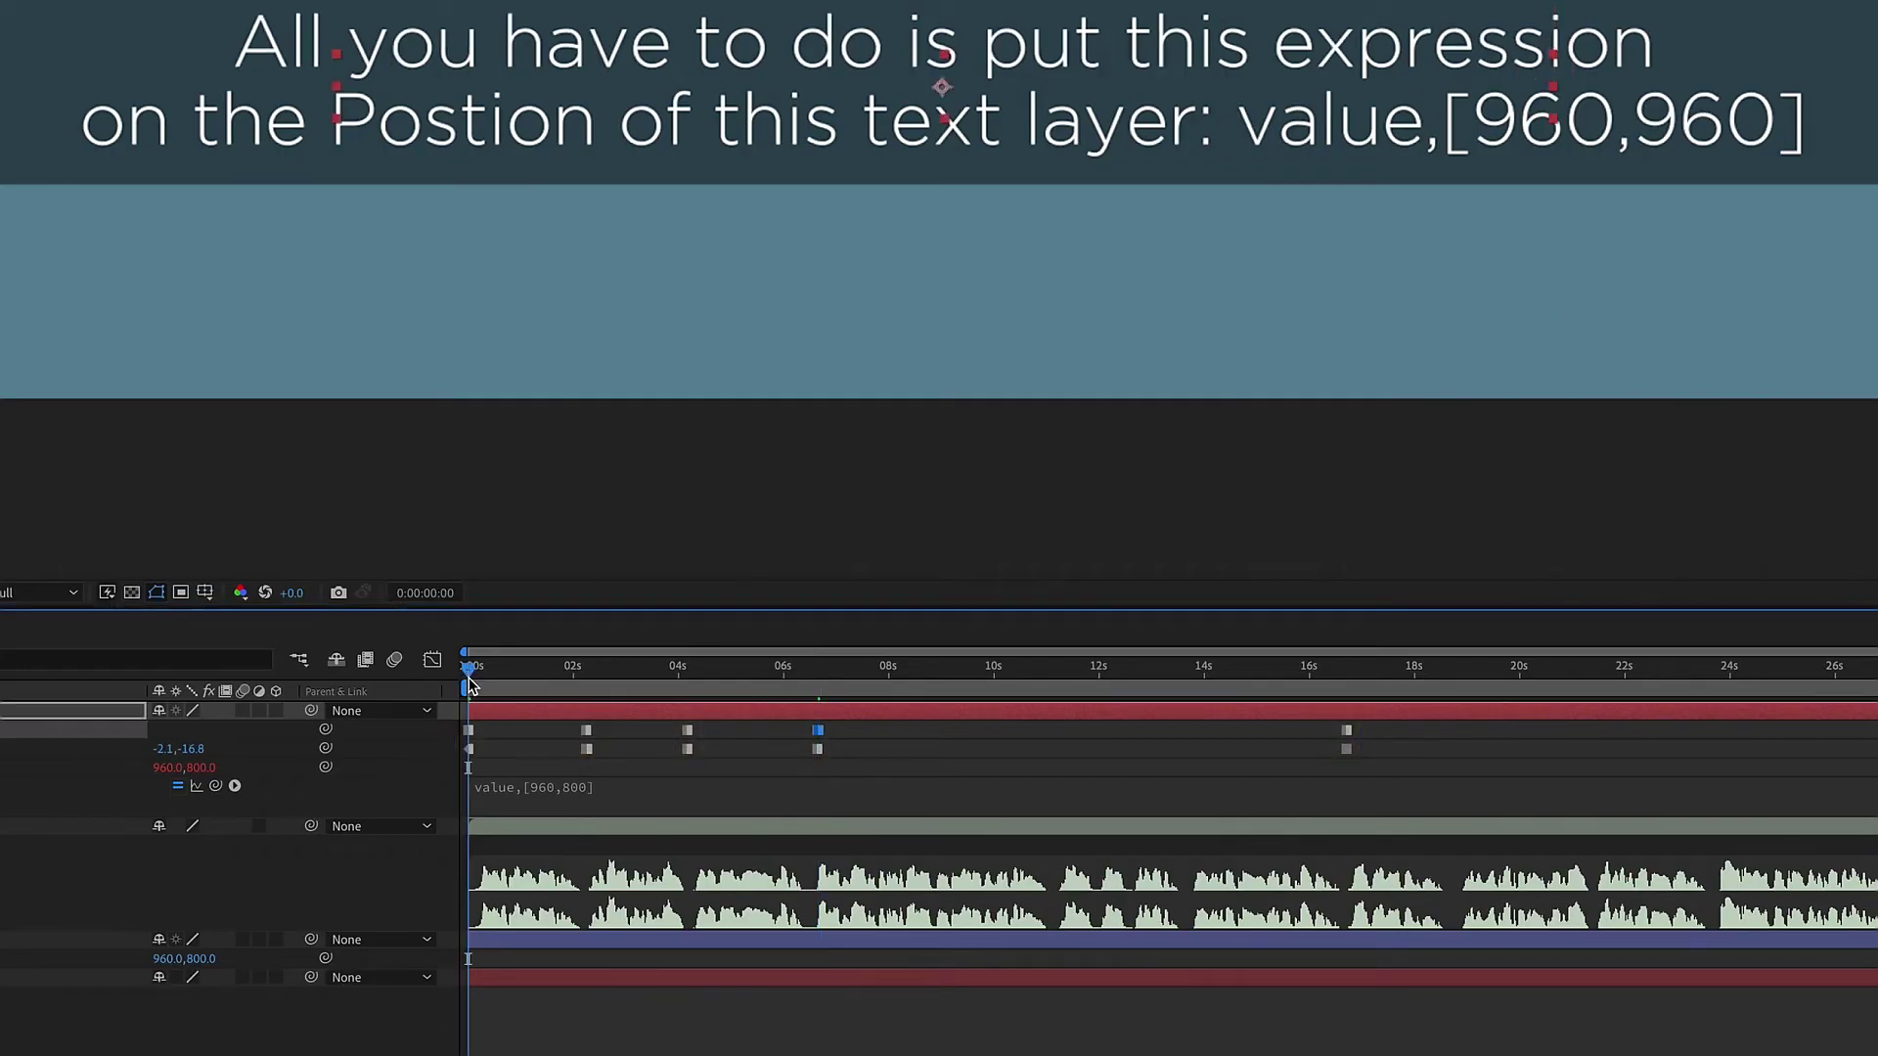
Centre the anchor point on the first caption, then re-centre it on the next three caption keyframes
right_click(508, 721)
mouse_move(553, 691)
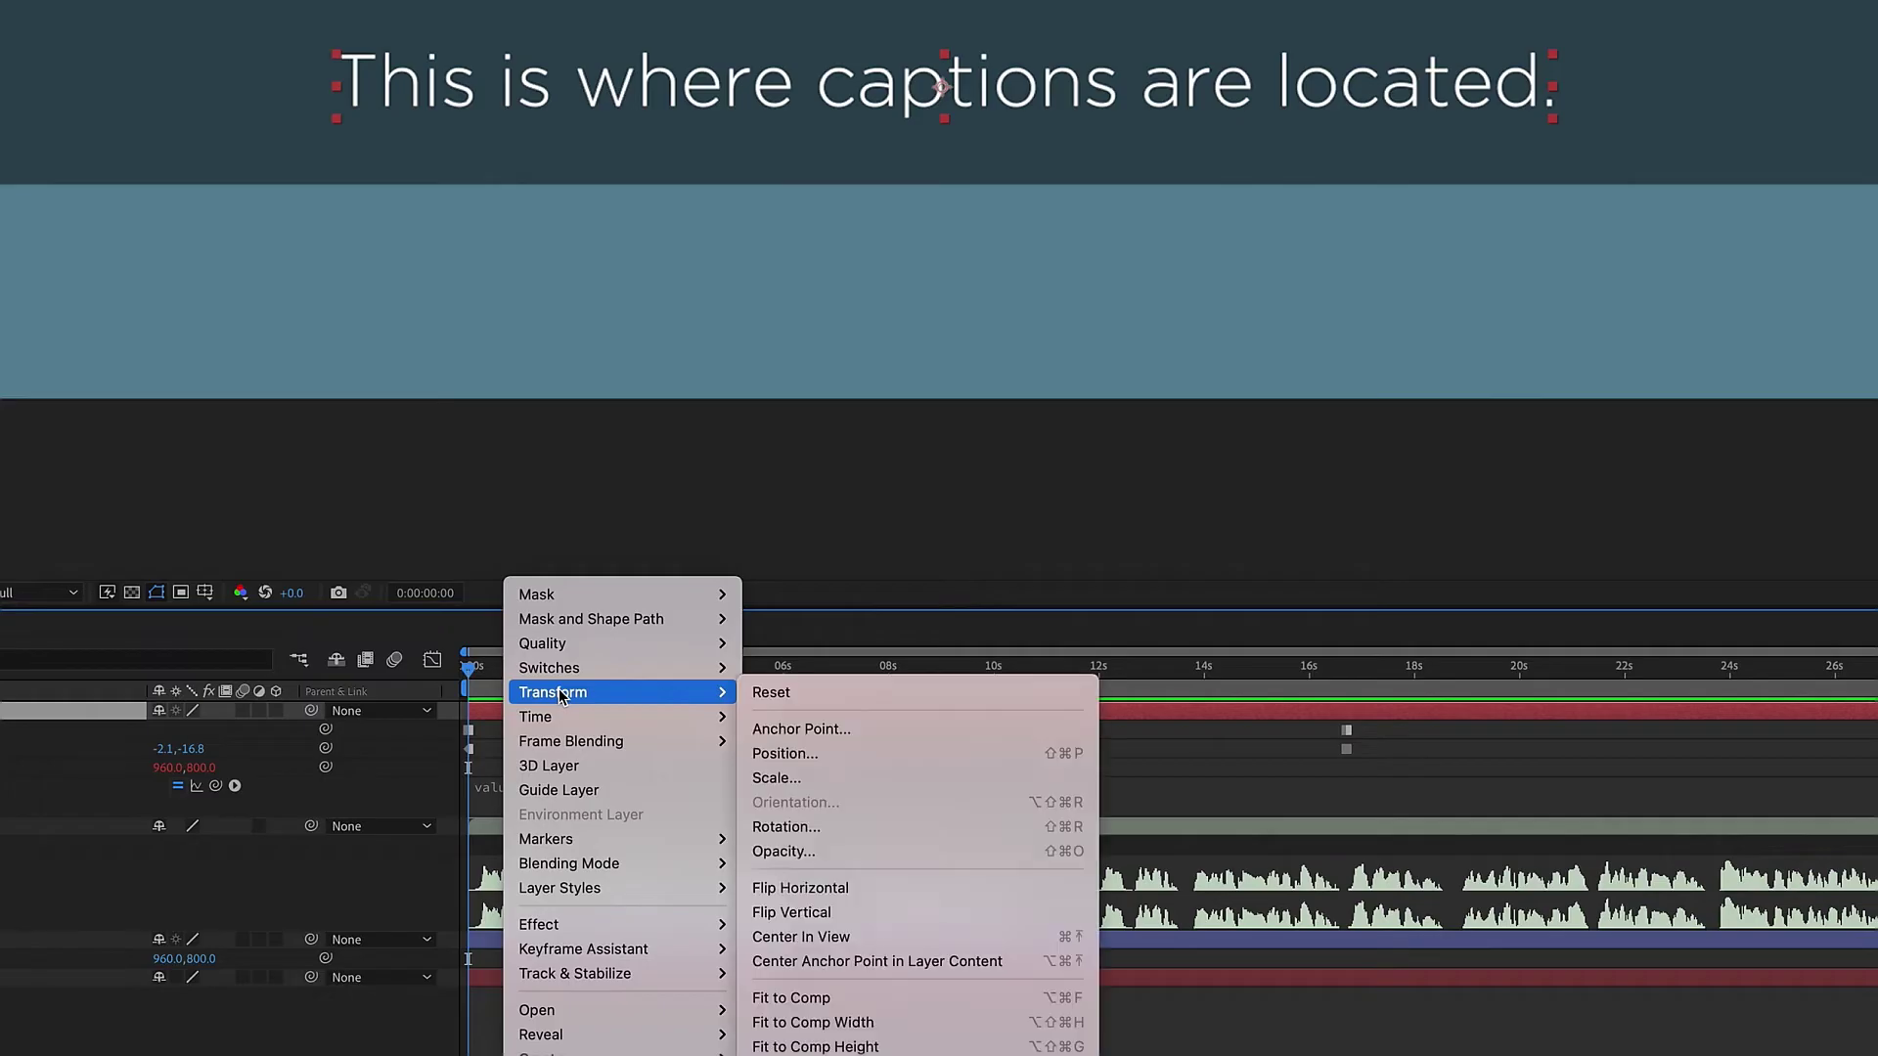
left_click(793, 965)
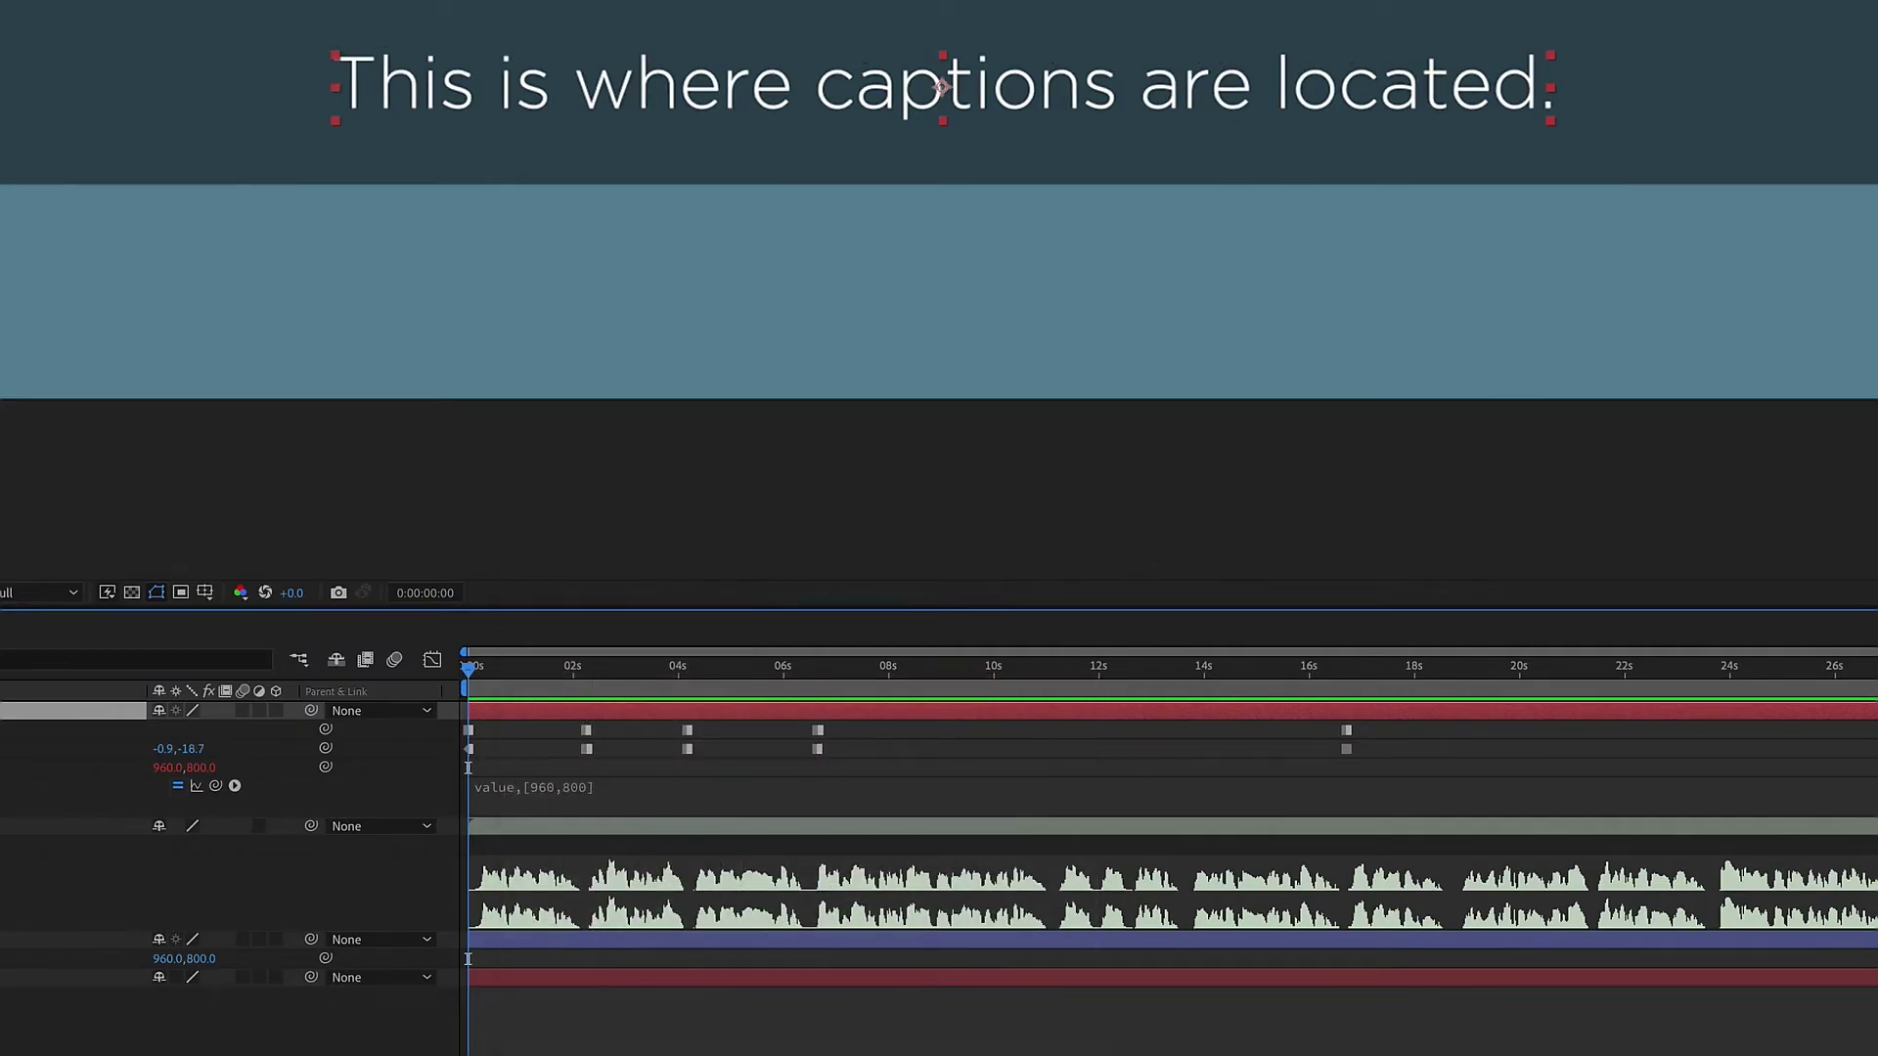
key("k")
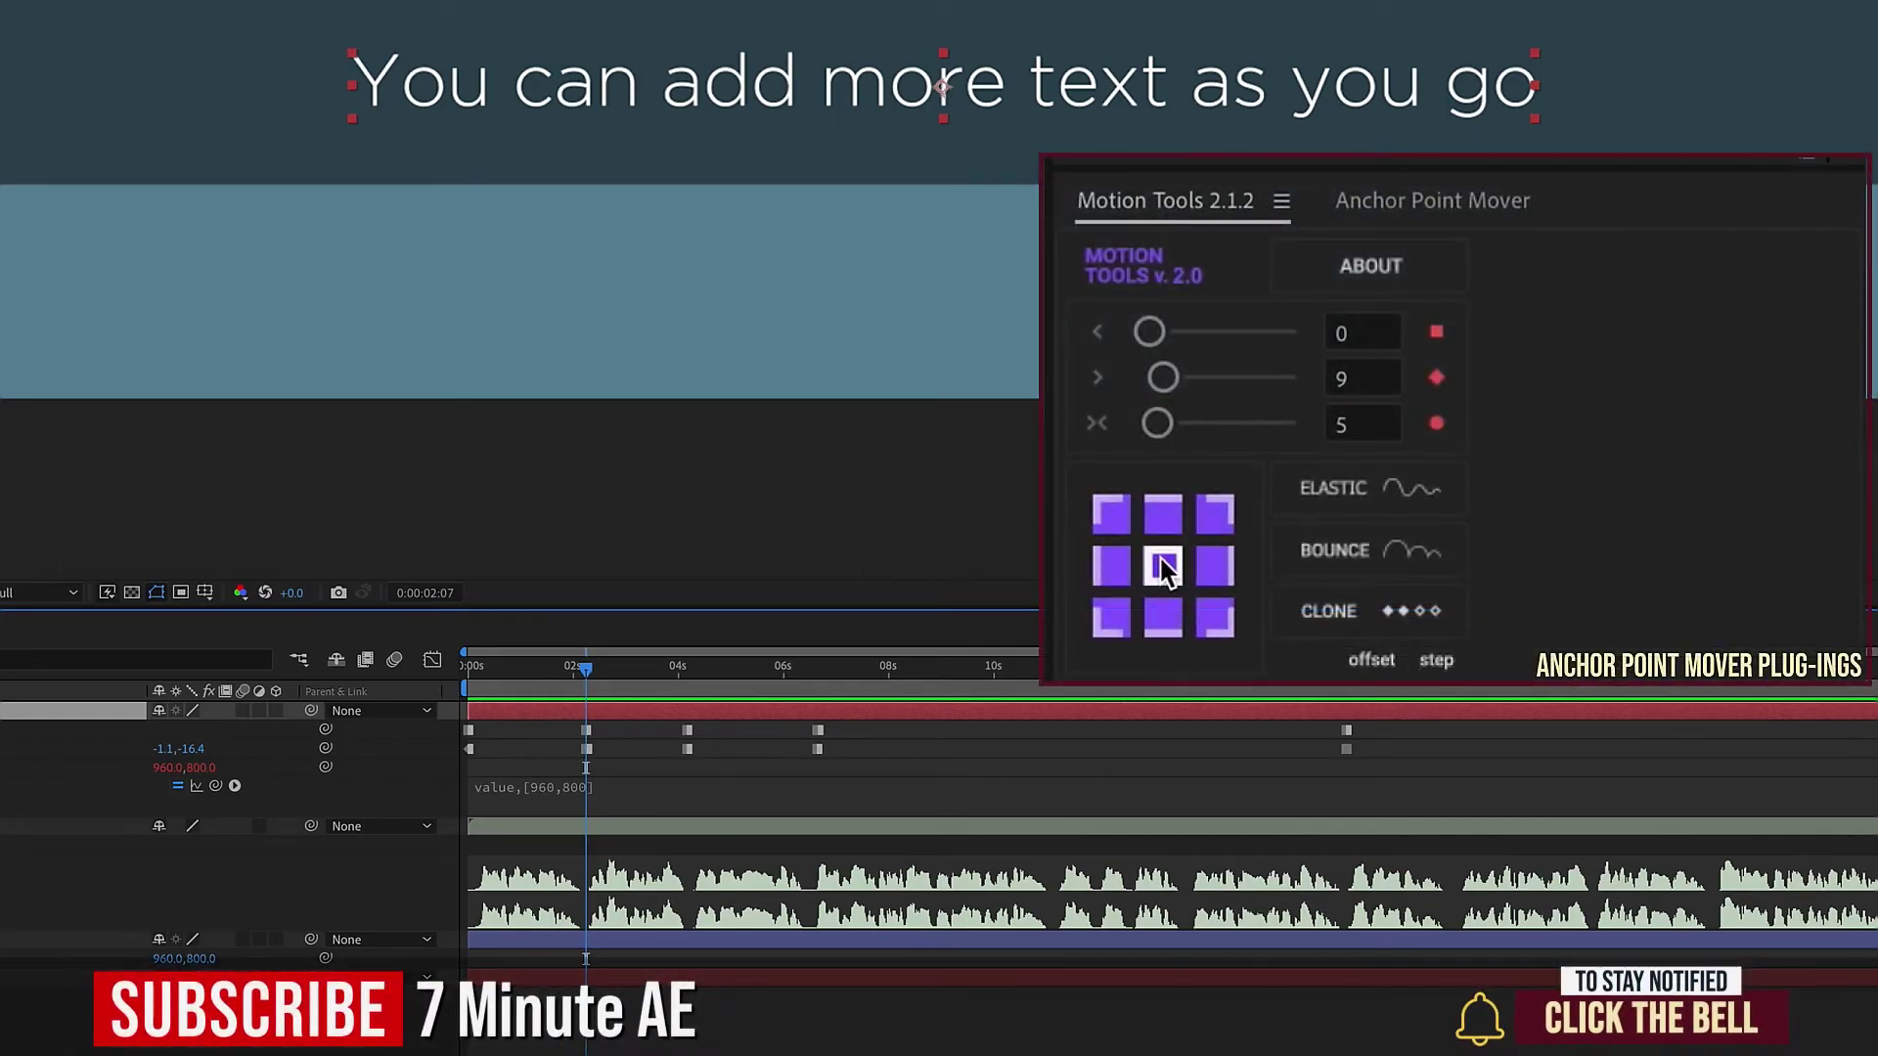
left_click(1164, 565)
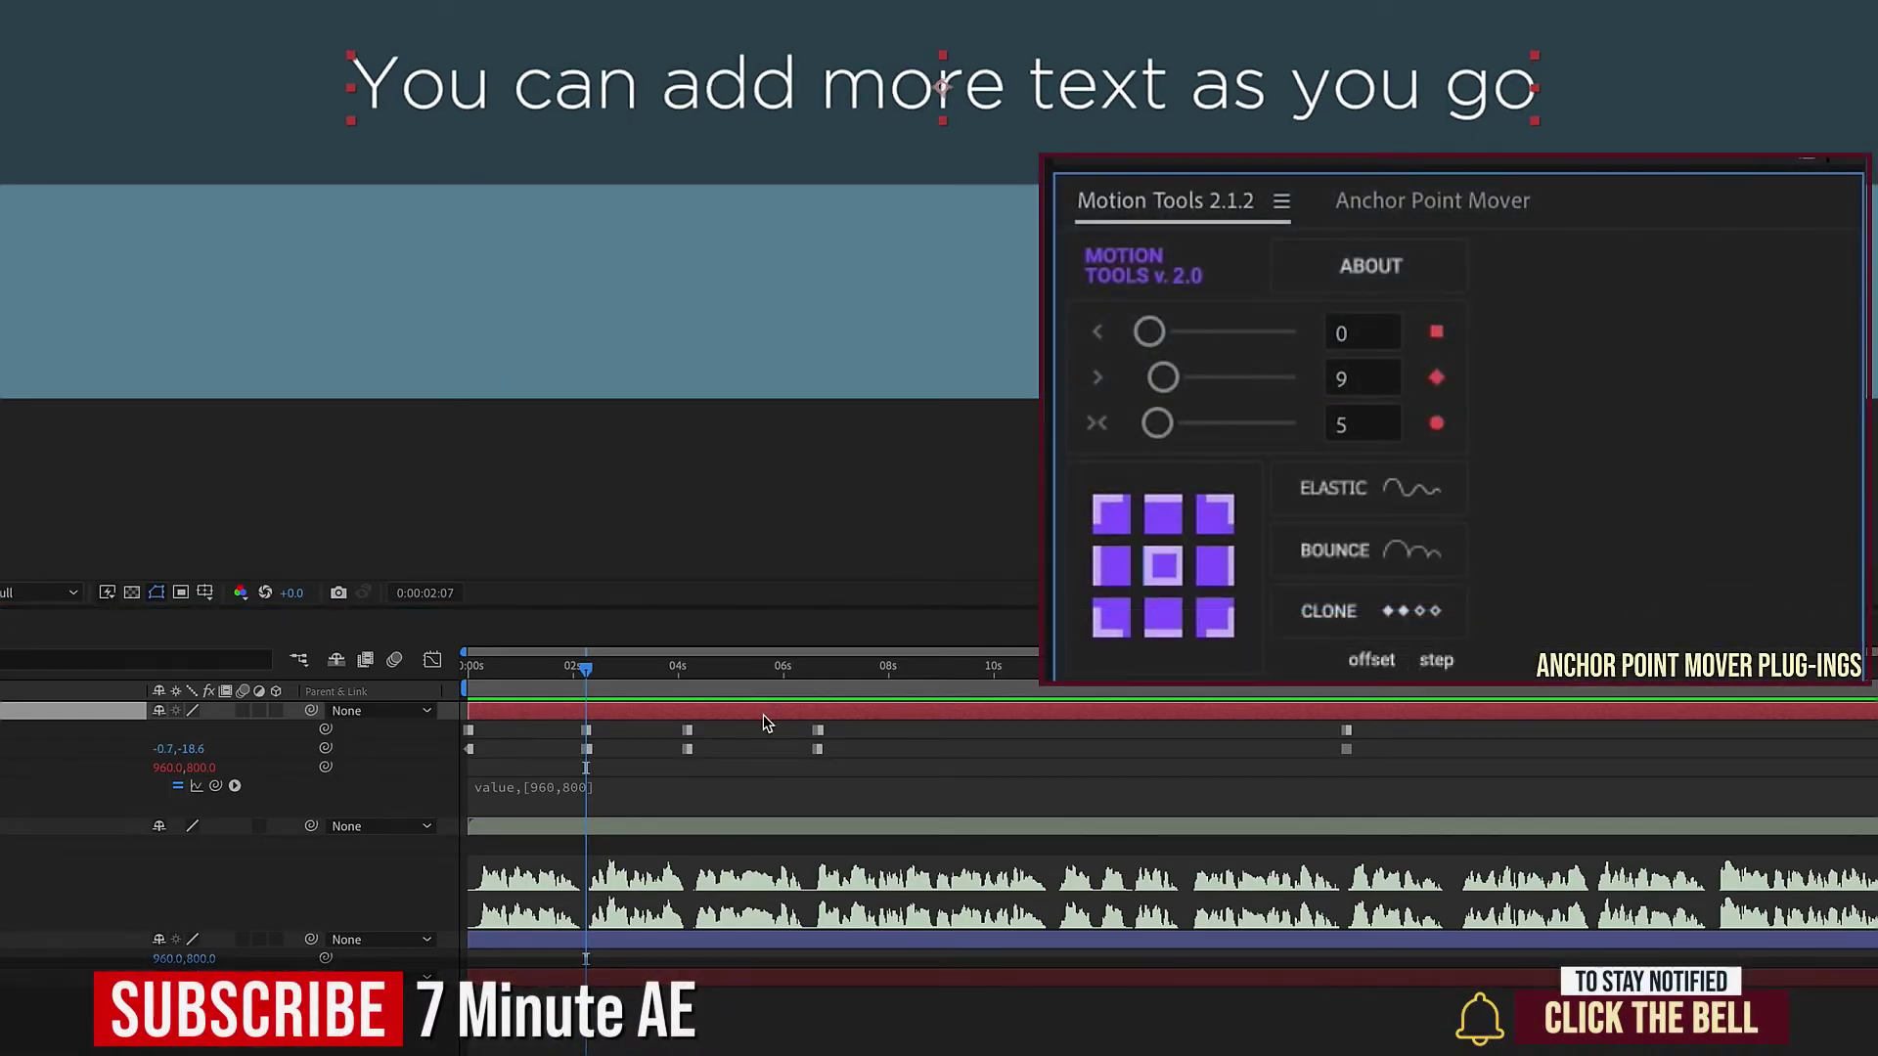
key("k")
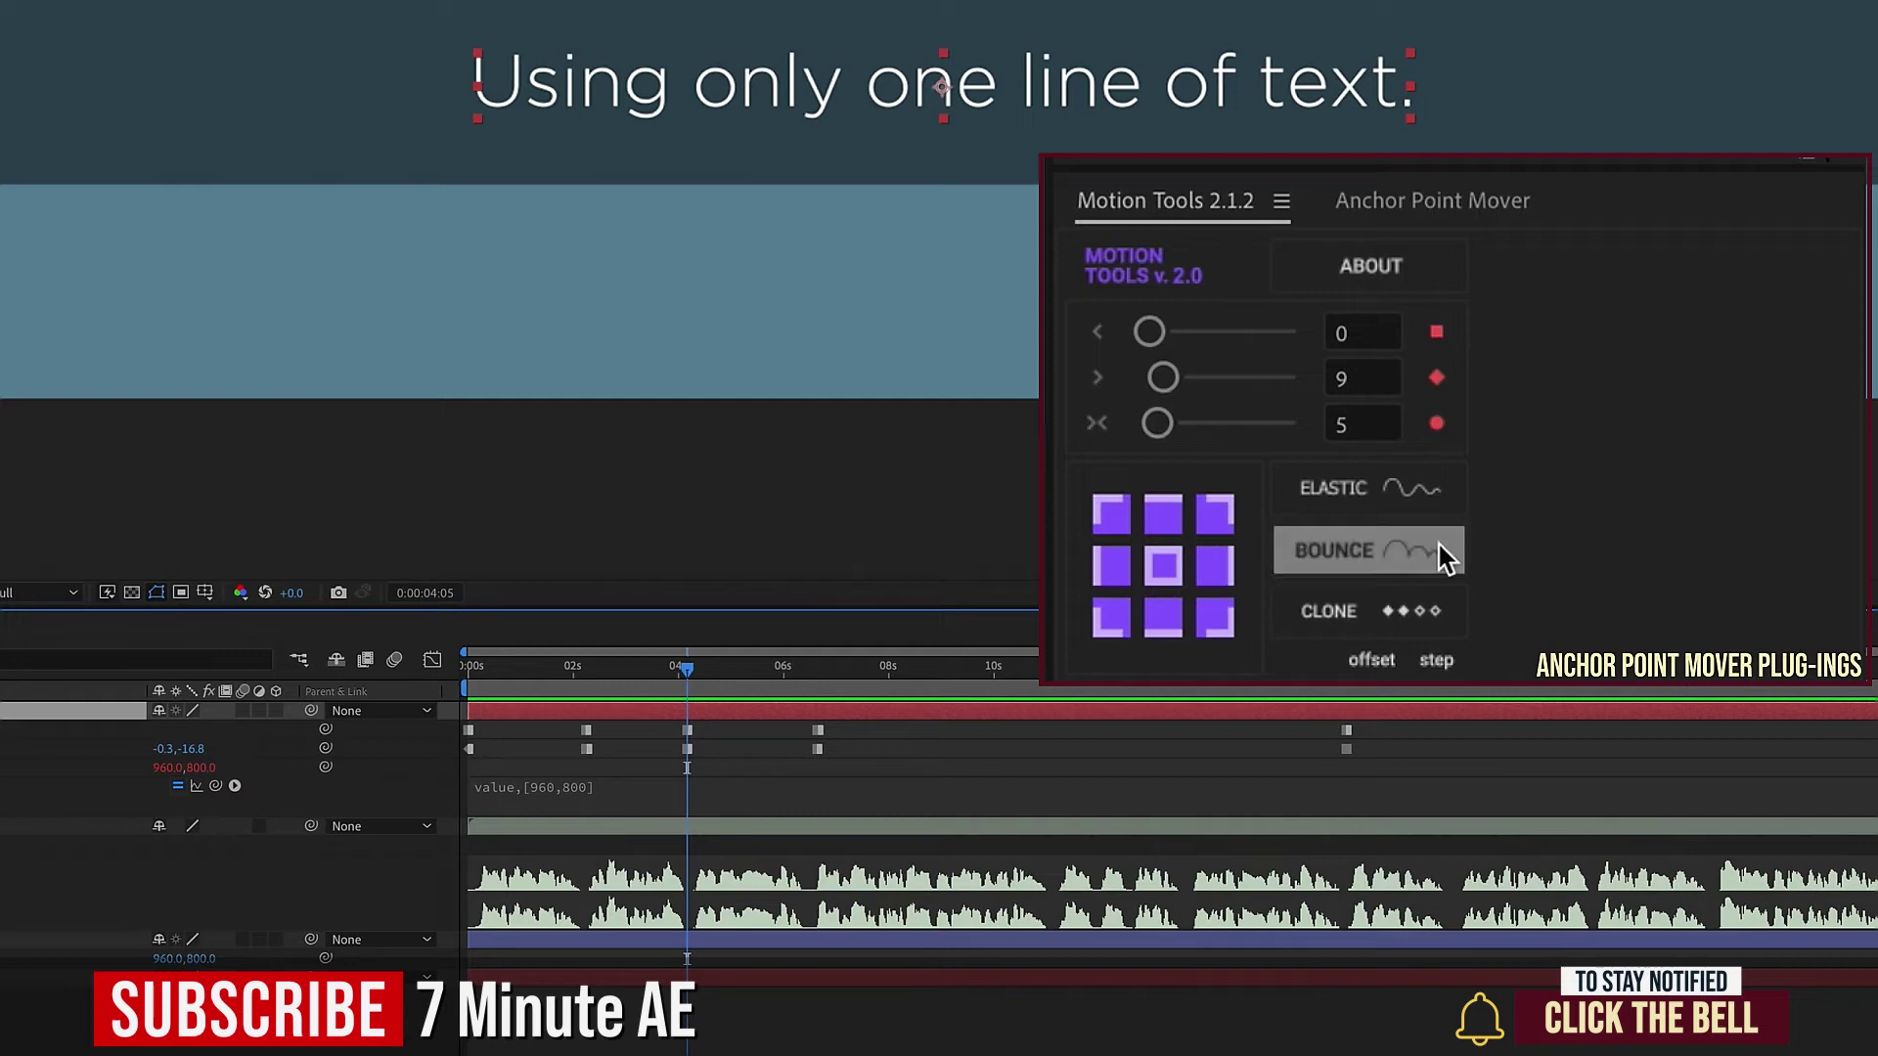
left_click(1166, 567)
left_click(1041, 793)
key("k")
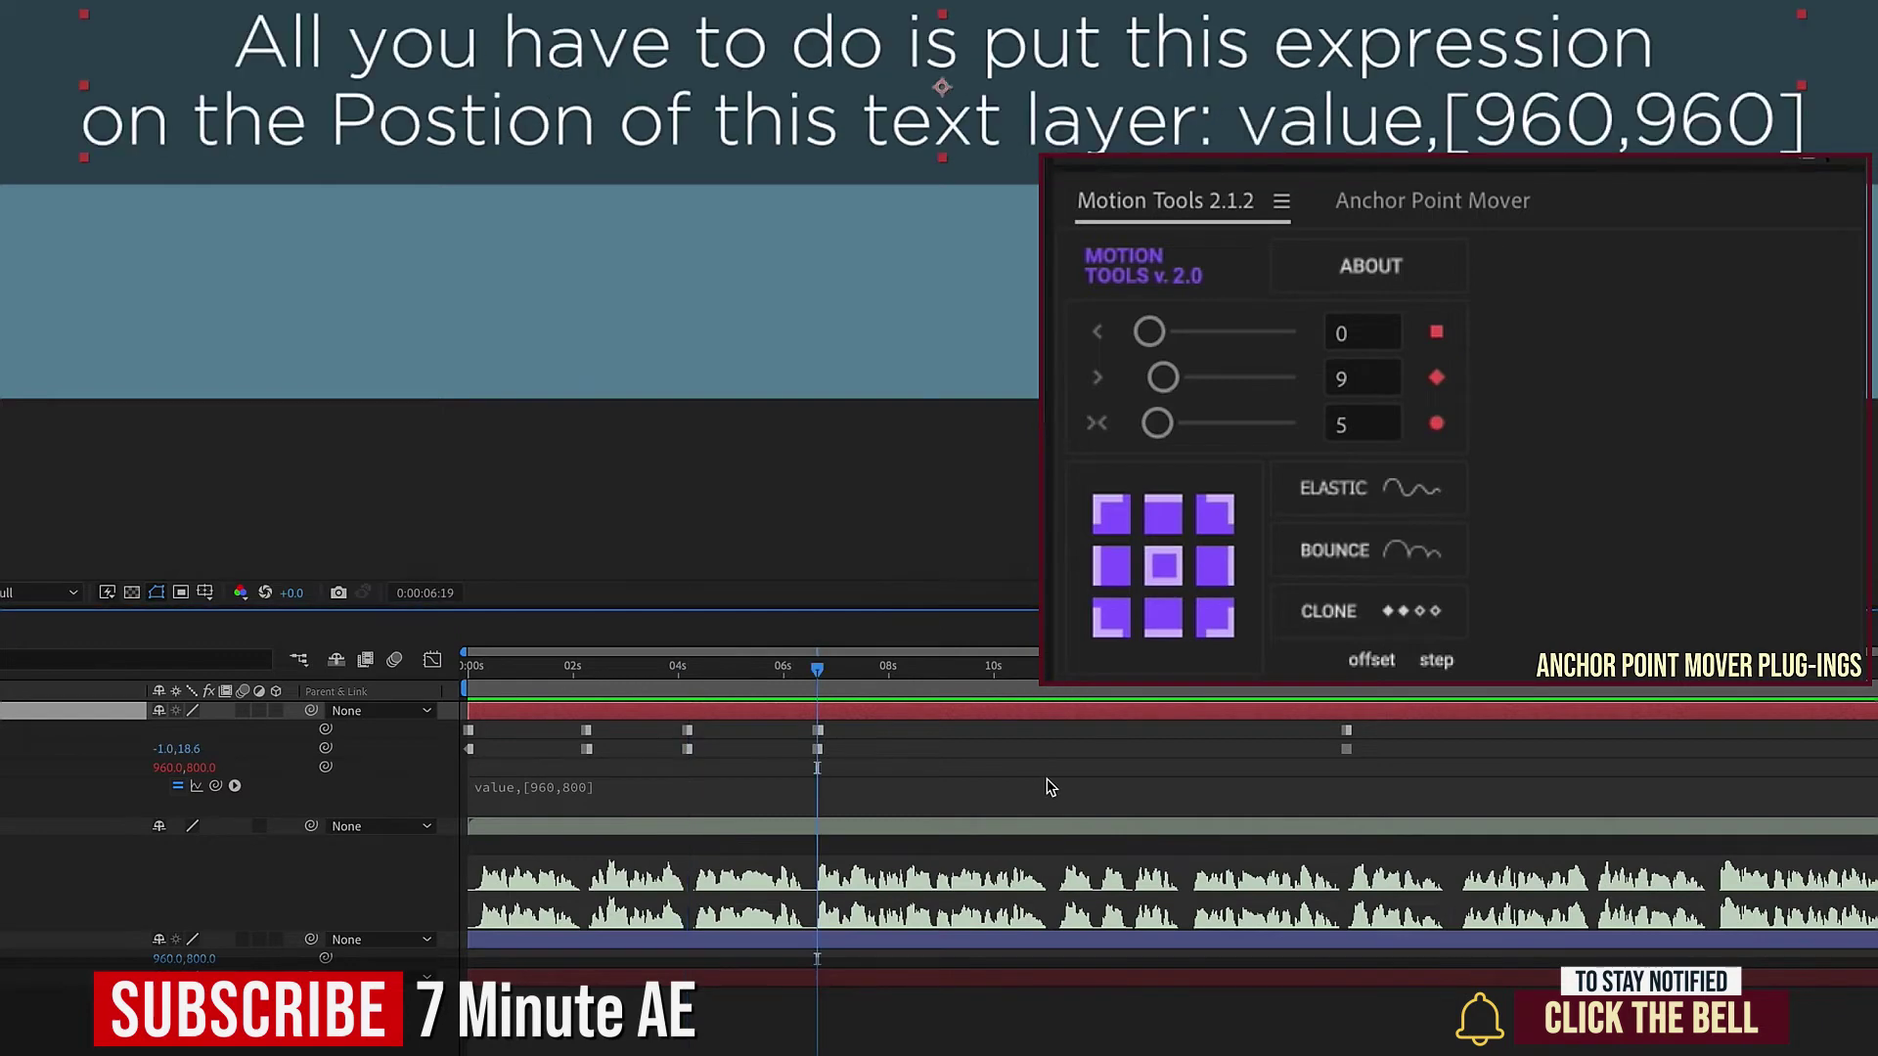
left_click(1166, 575)
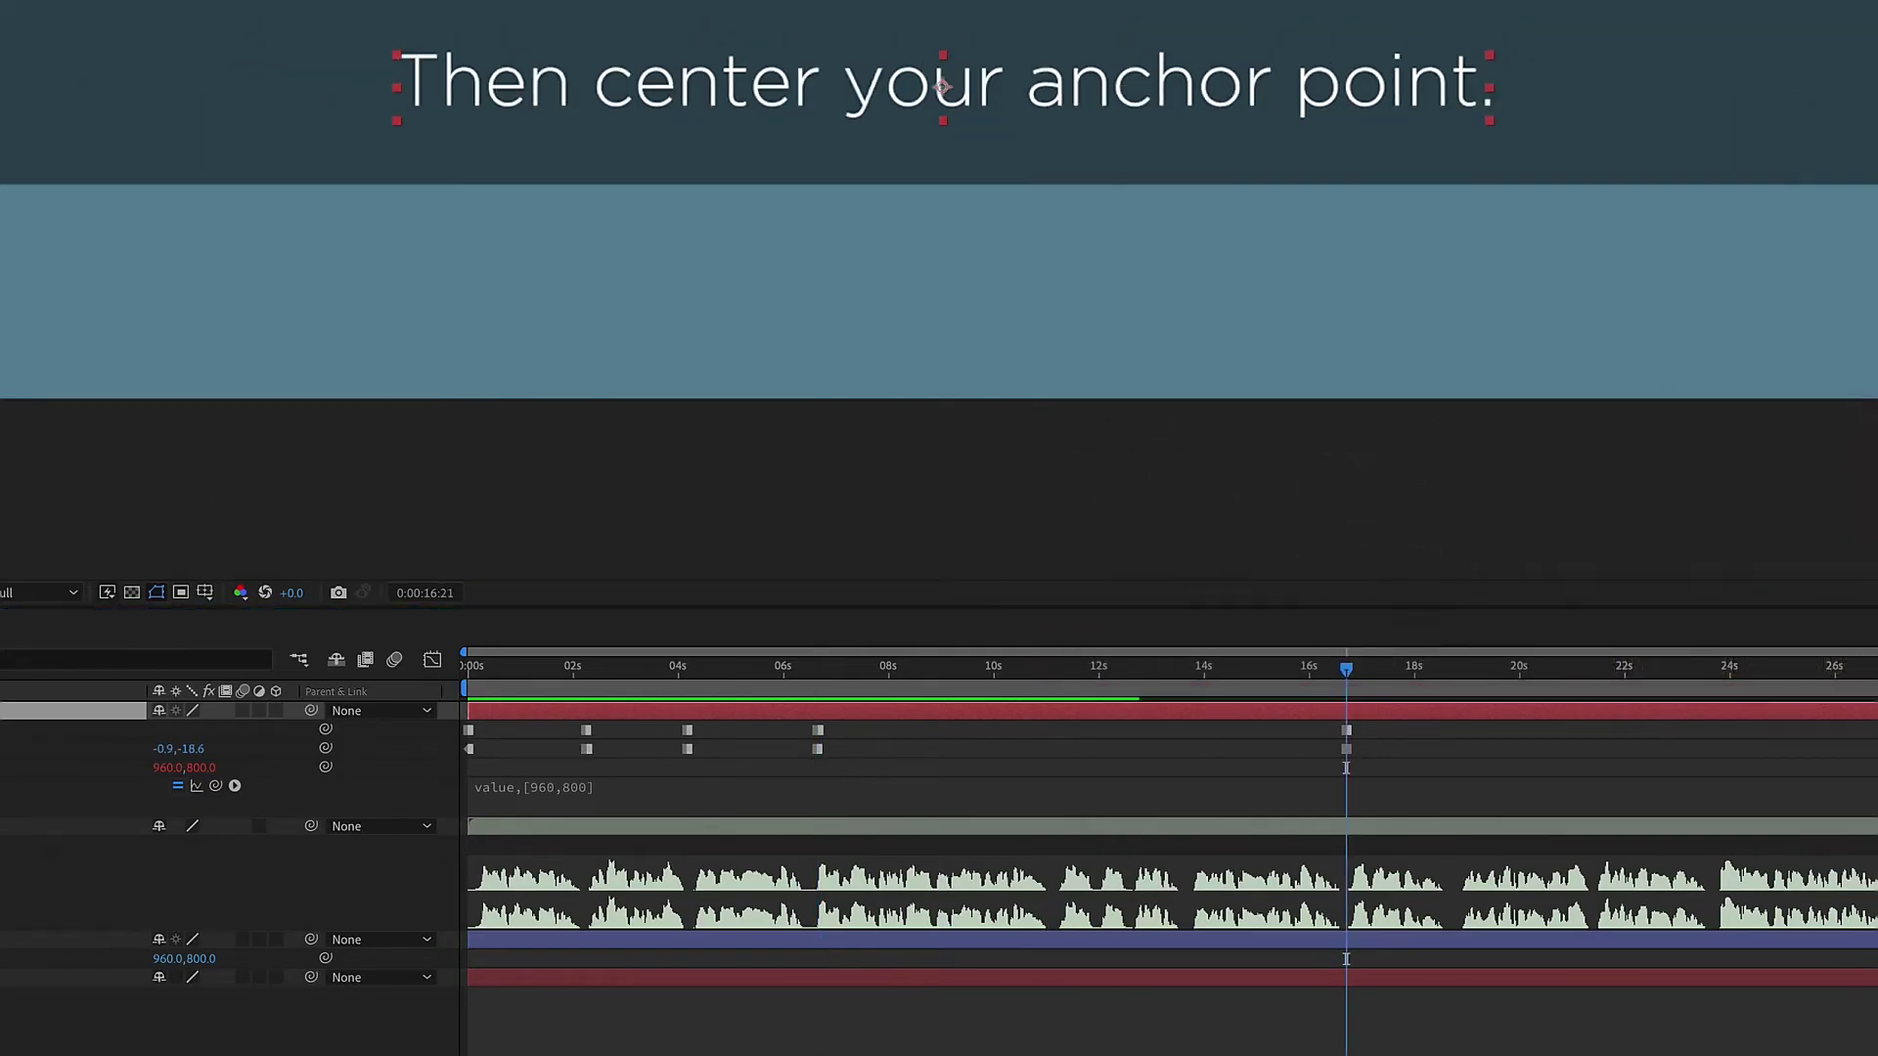
Locate the exact frame where the second caption changes, zooming the timeline in and back out
left_click(595, 672)
mouse_move(594, 684)
left_mouse_down()
mouse_move(571, 679)
mouse_move(587, 679)
left_mouse_up()
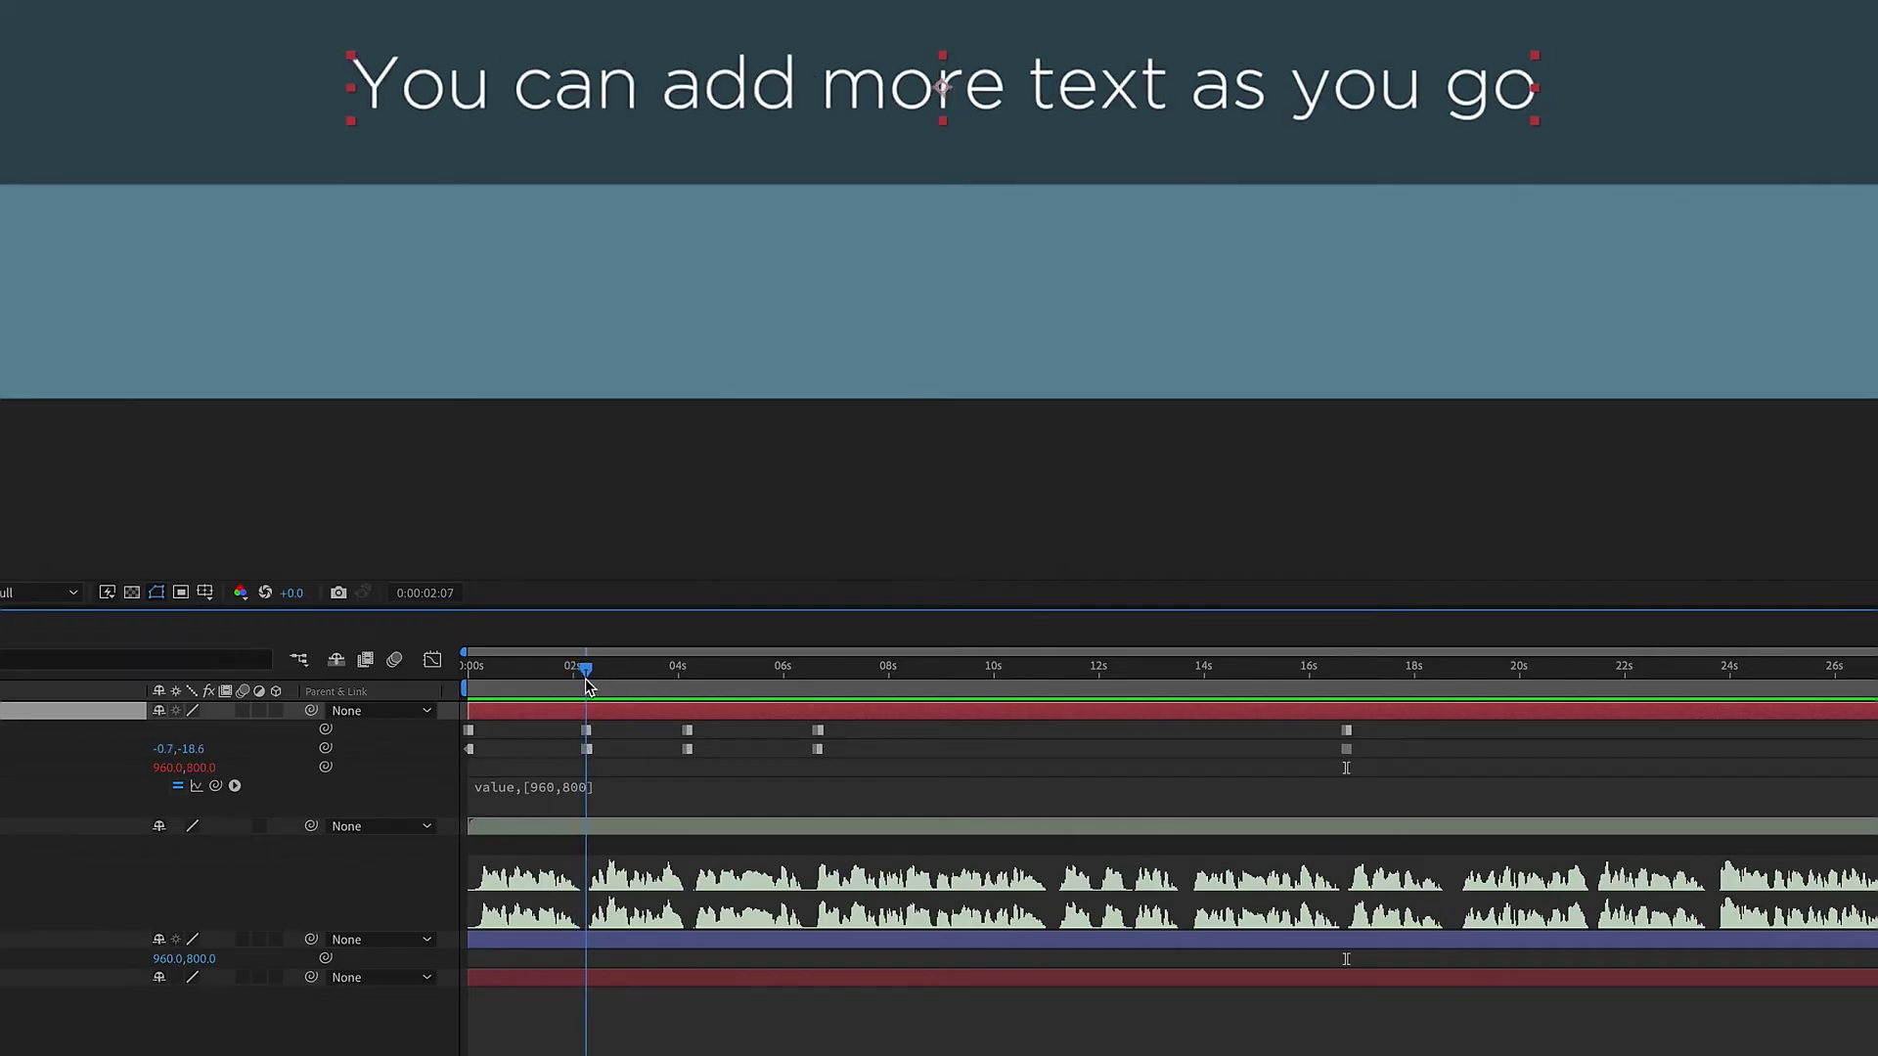
key("Page_Up")
key("equal")
key("equal")
key("equal")
key("equal")
key("equal")
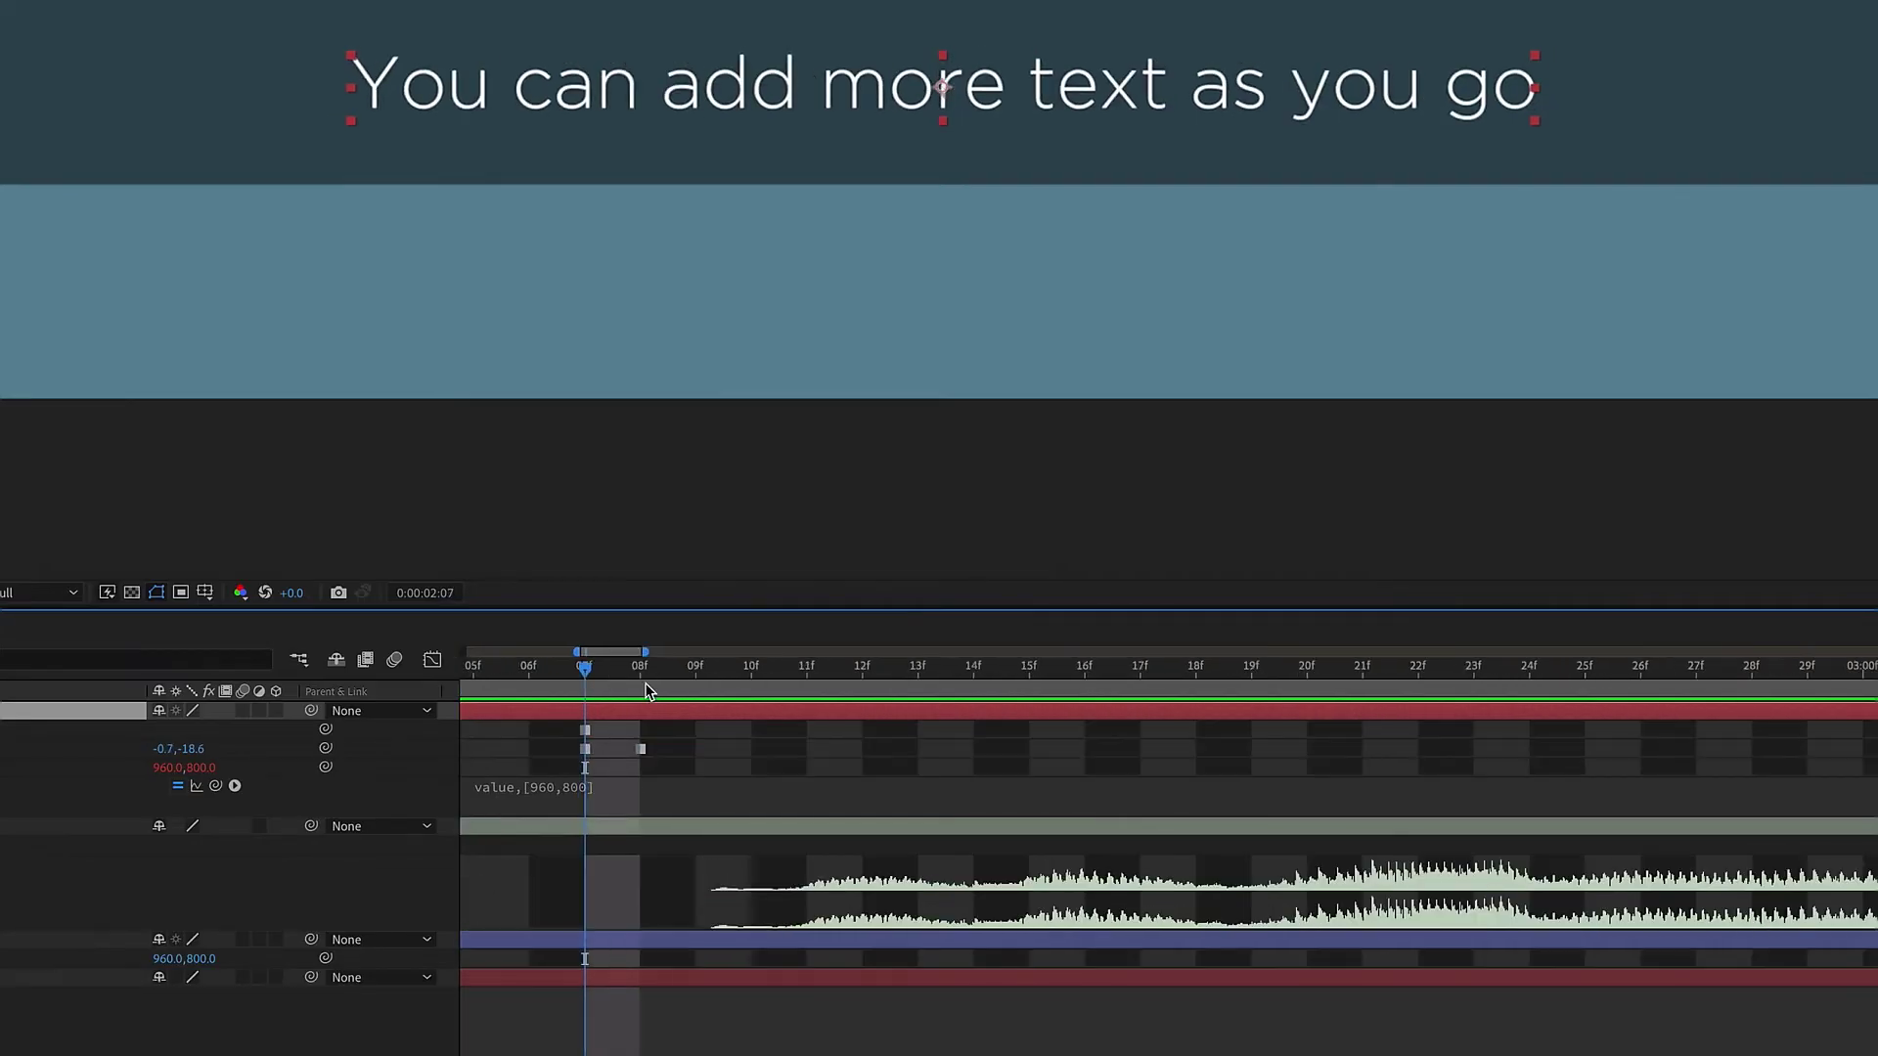
left_click(637, 673)
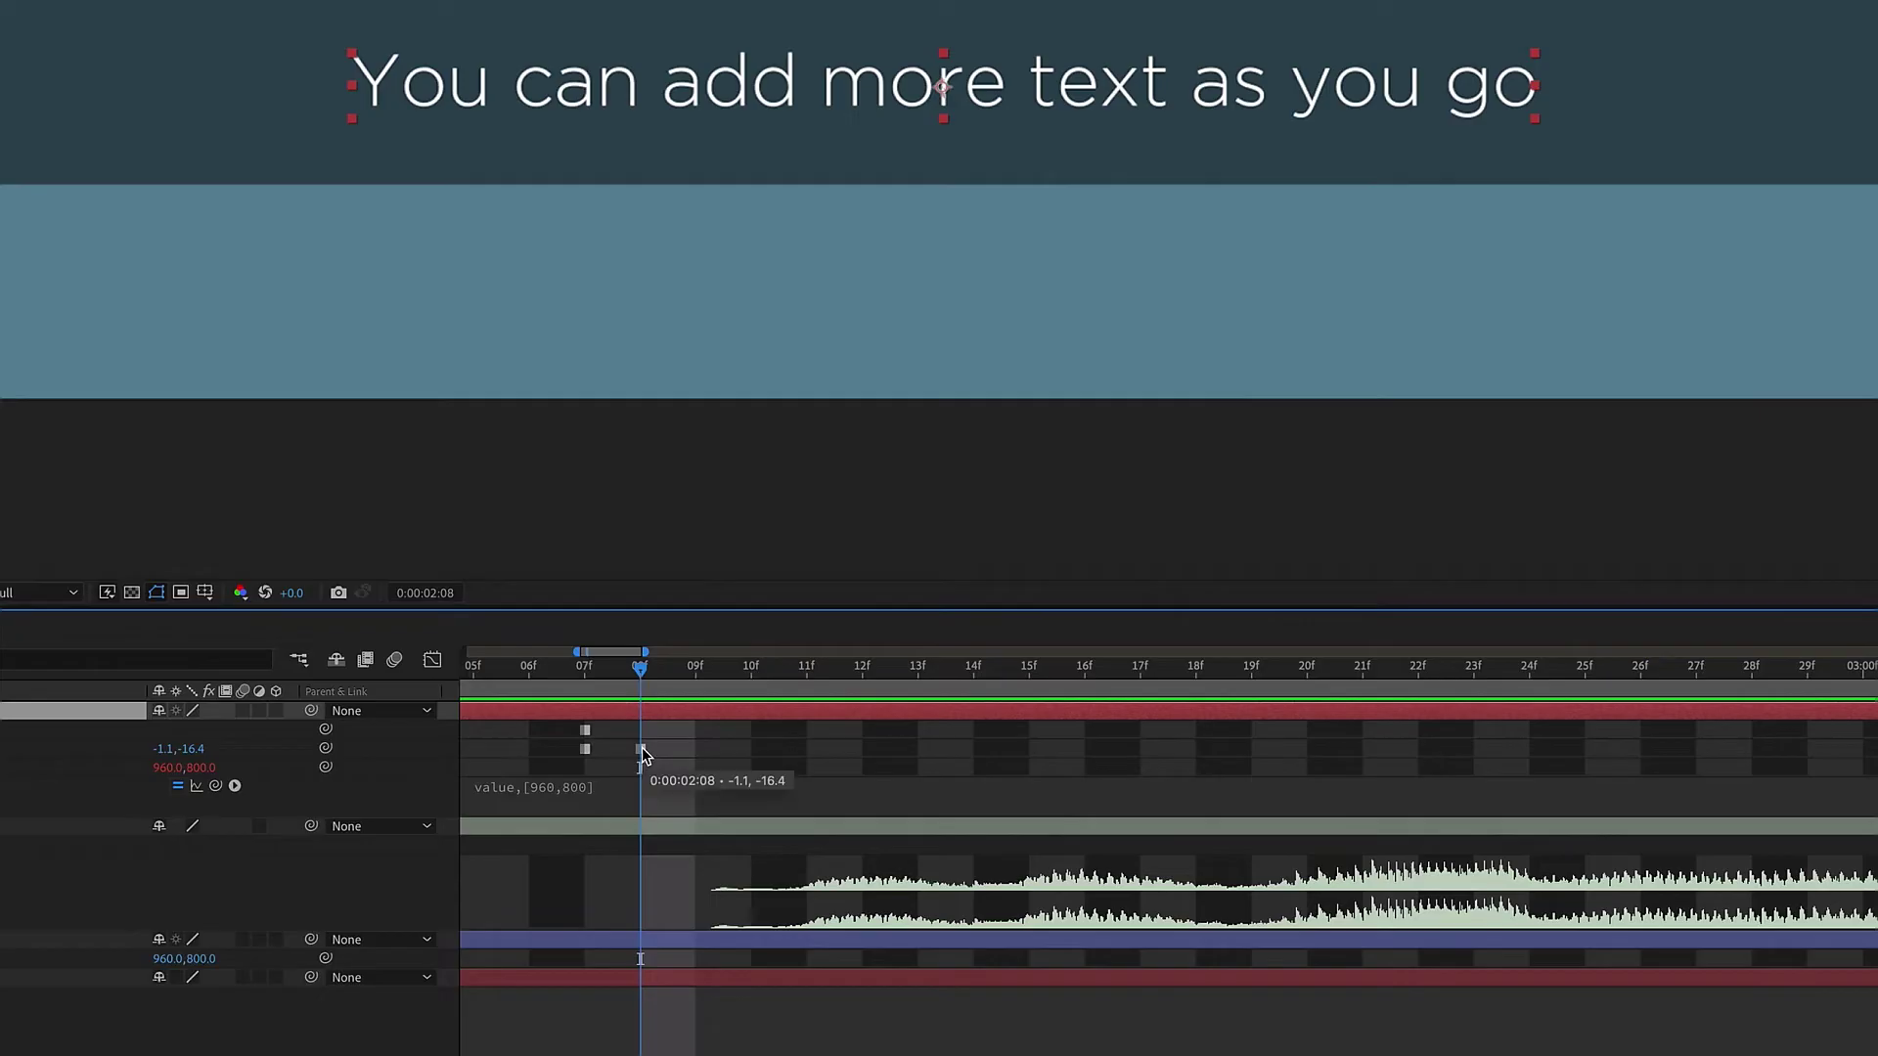
key("Page_Up")
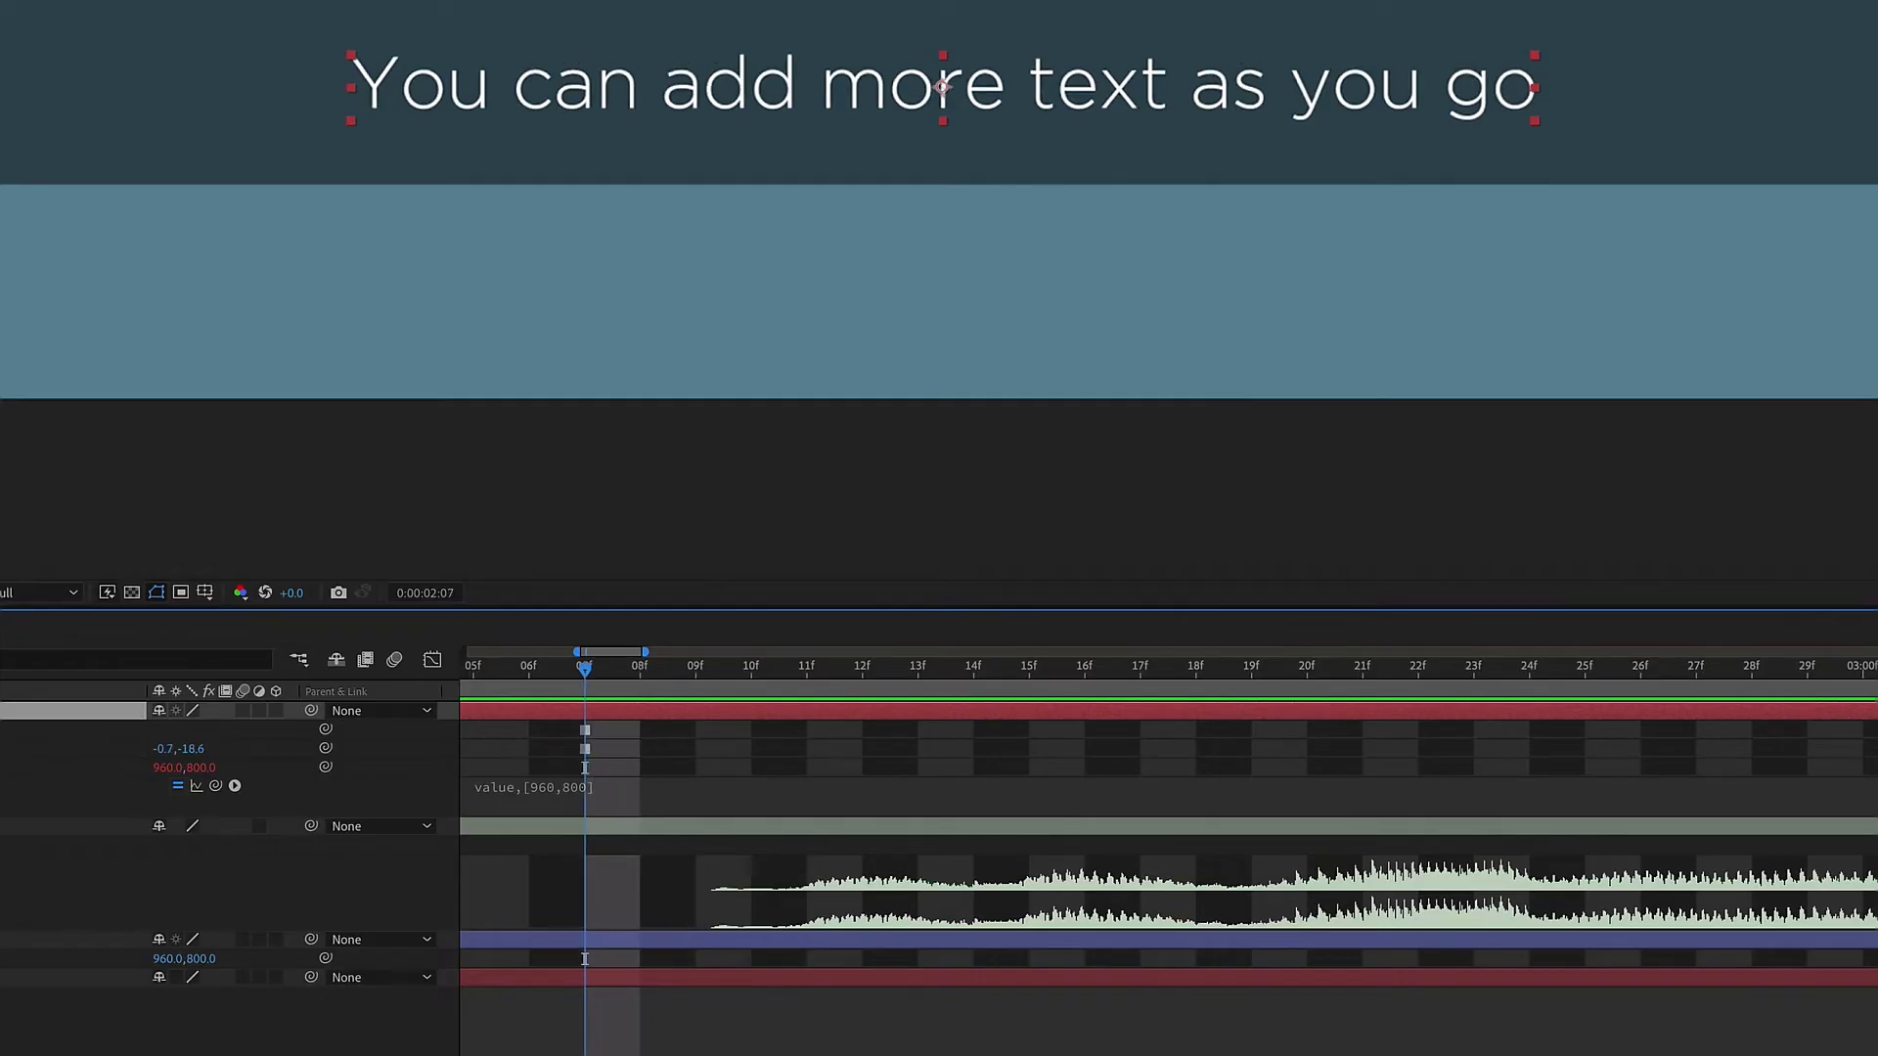
key("minus")
key("minus")
key("minus")
key("minus")
key("minus")
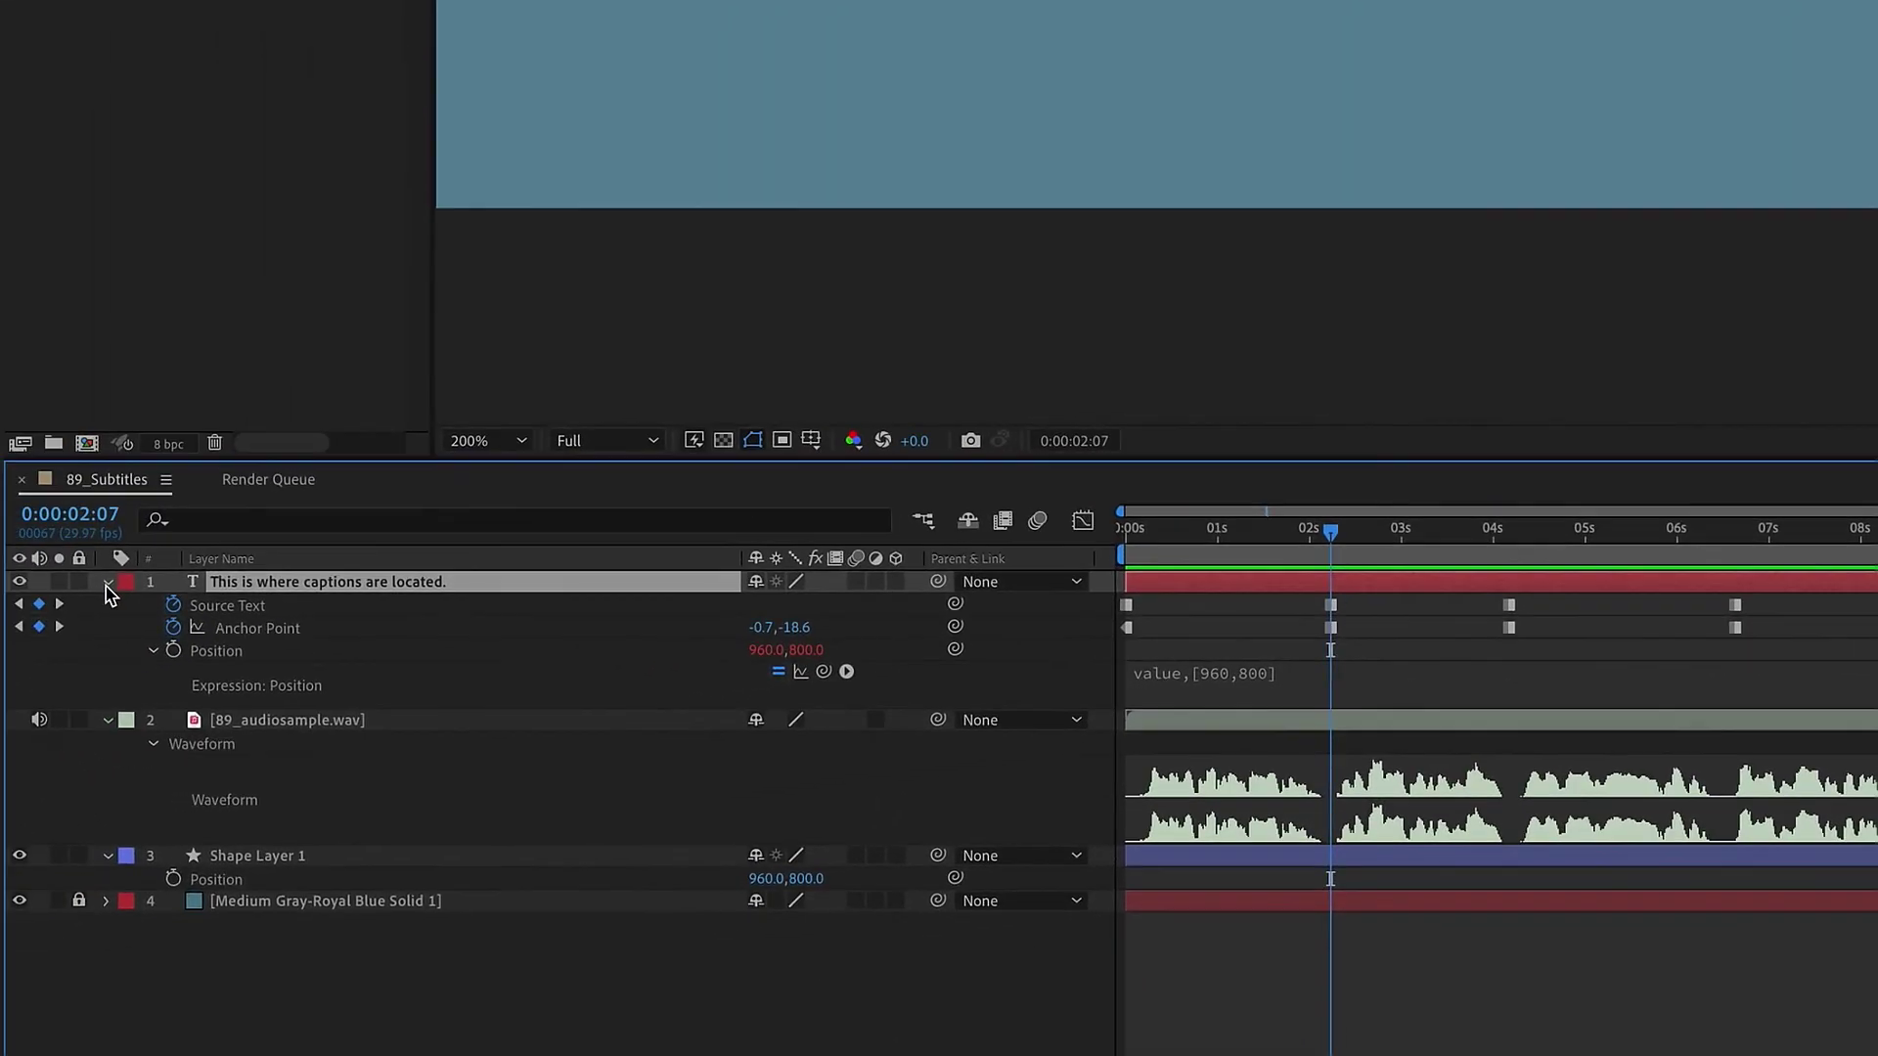
Collapse the caption layer and show only its Position property
left_click(108, 583)
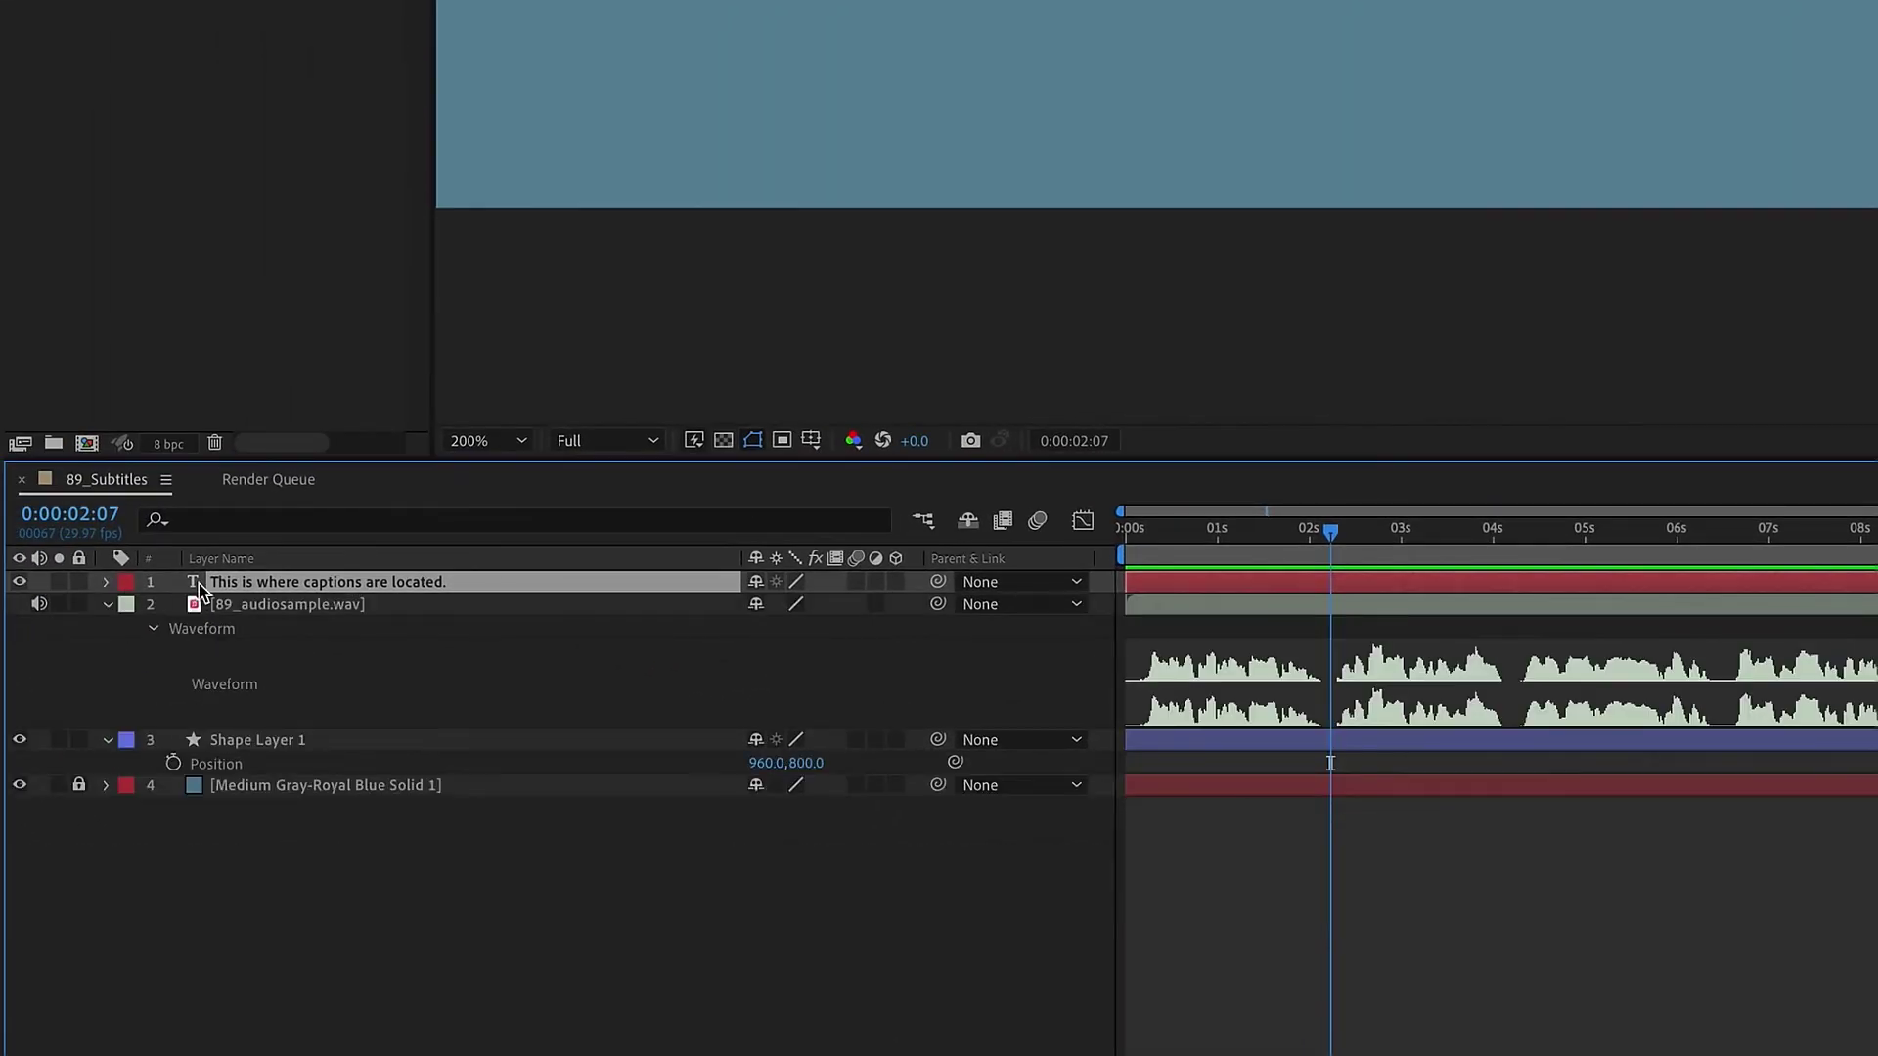
key("p")
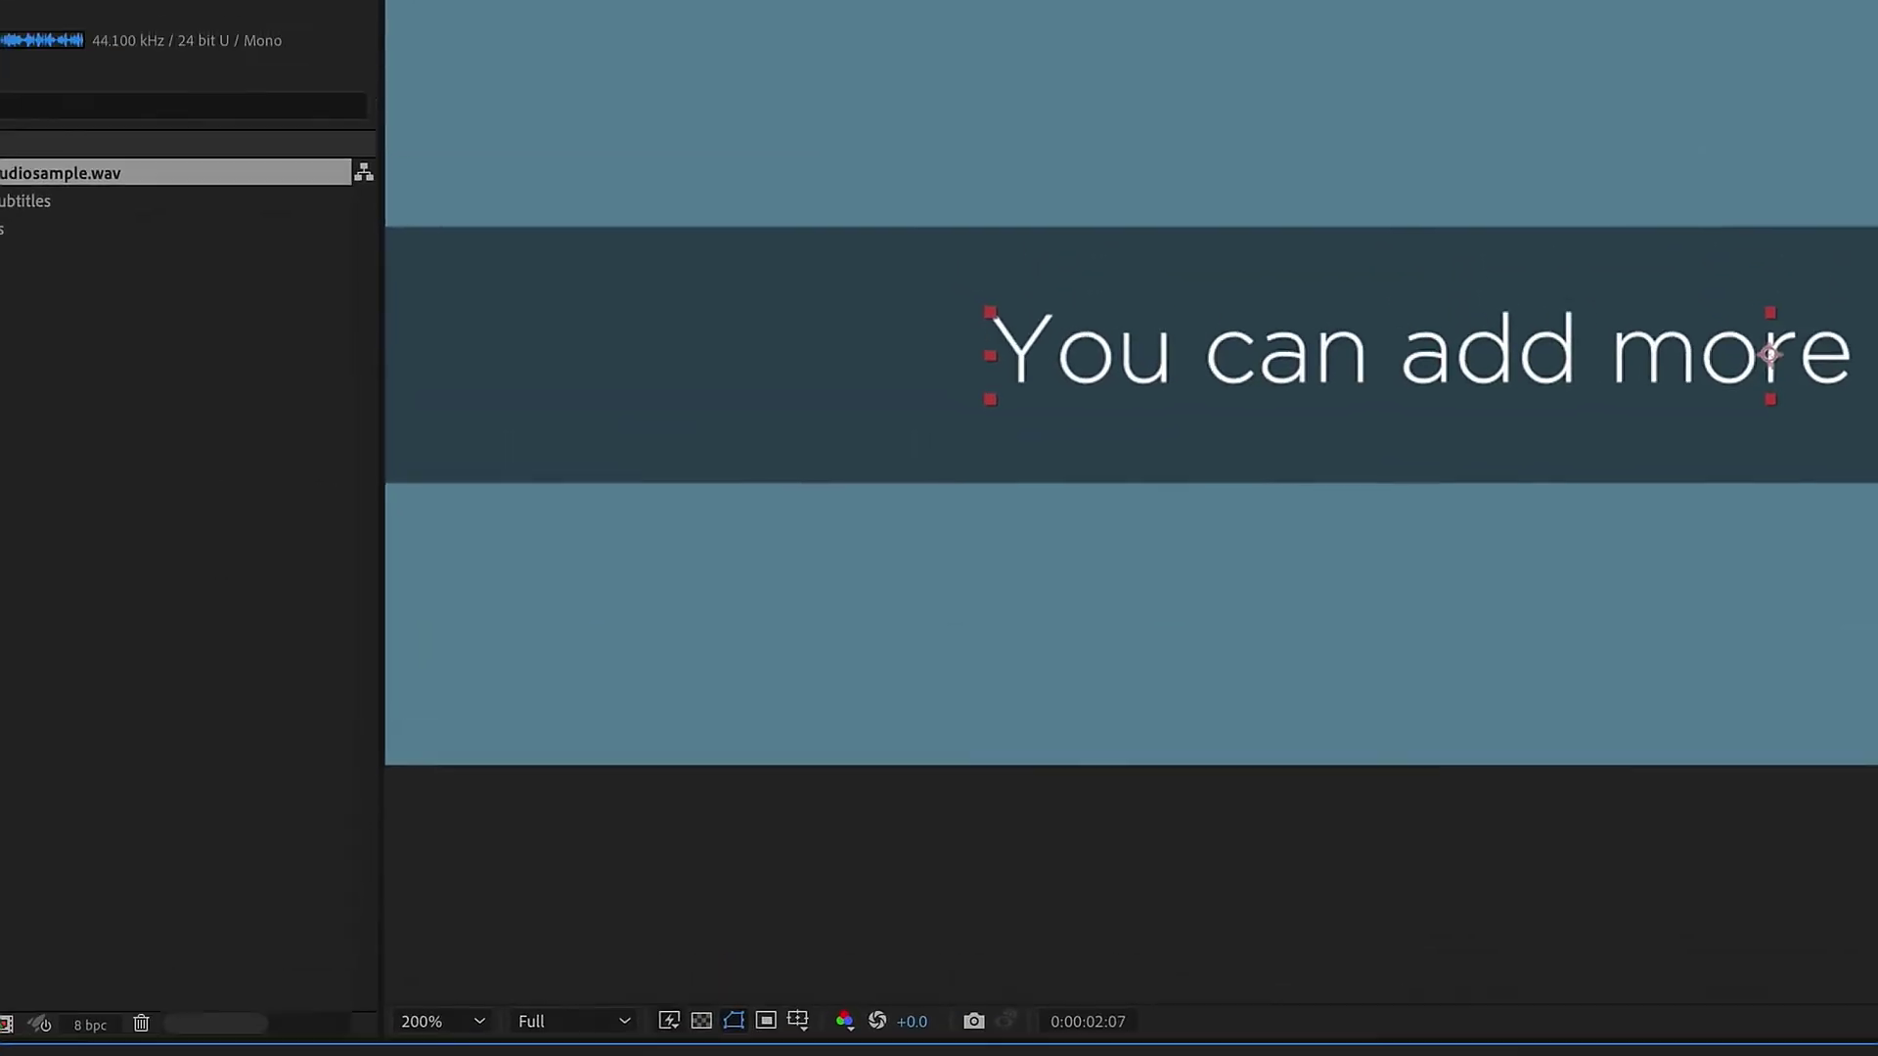
left_click(616, 21)
Save the Position expression as animation preset Fixed_Position in the 7_Minute_AE folder
left_click(640, 62)
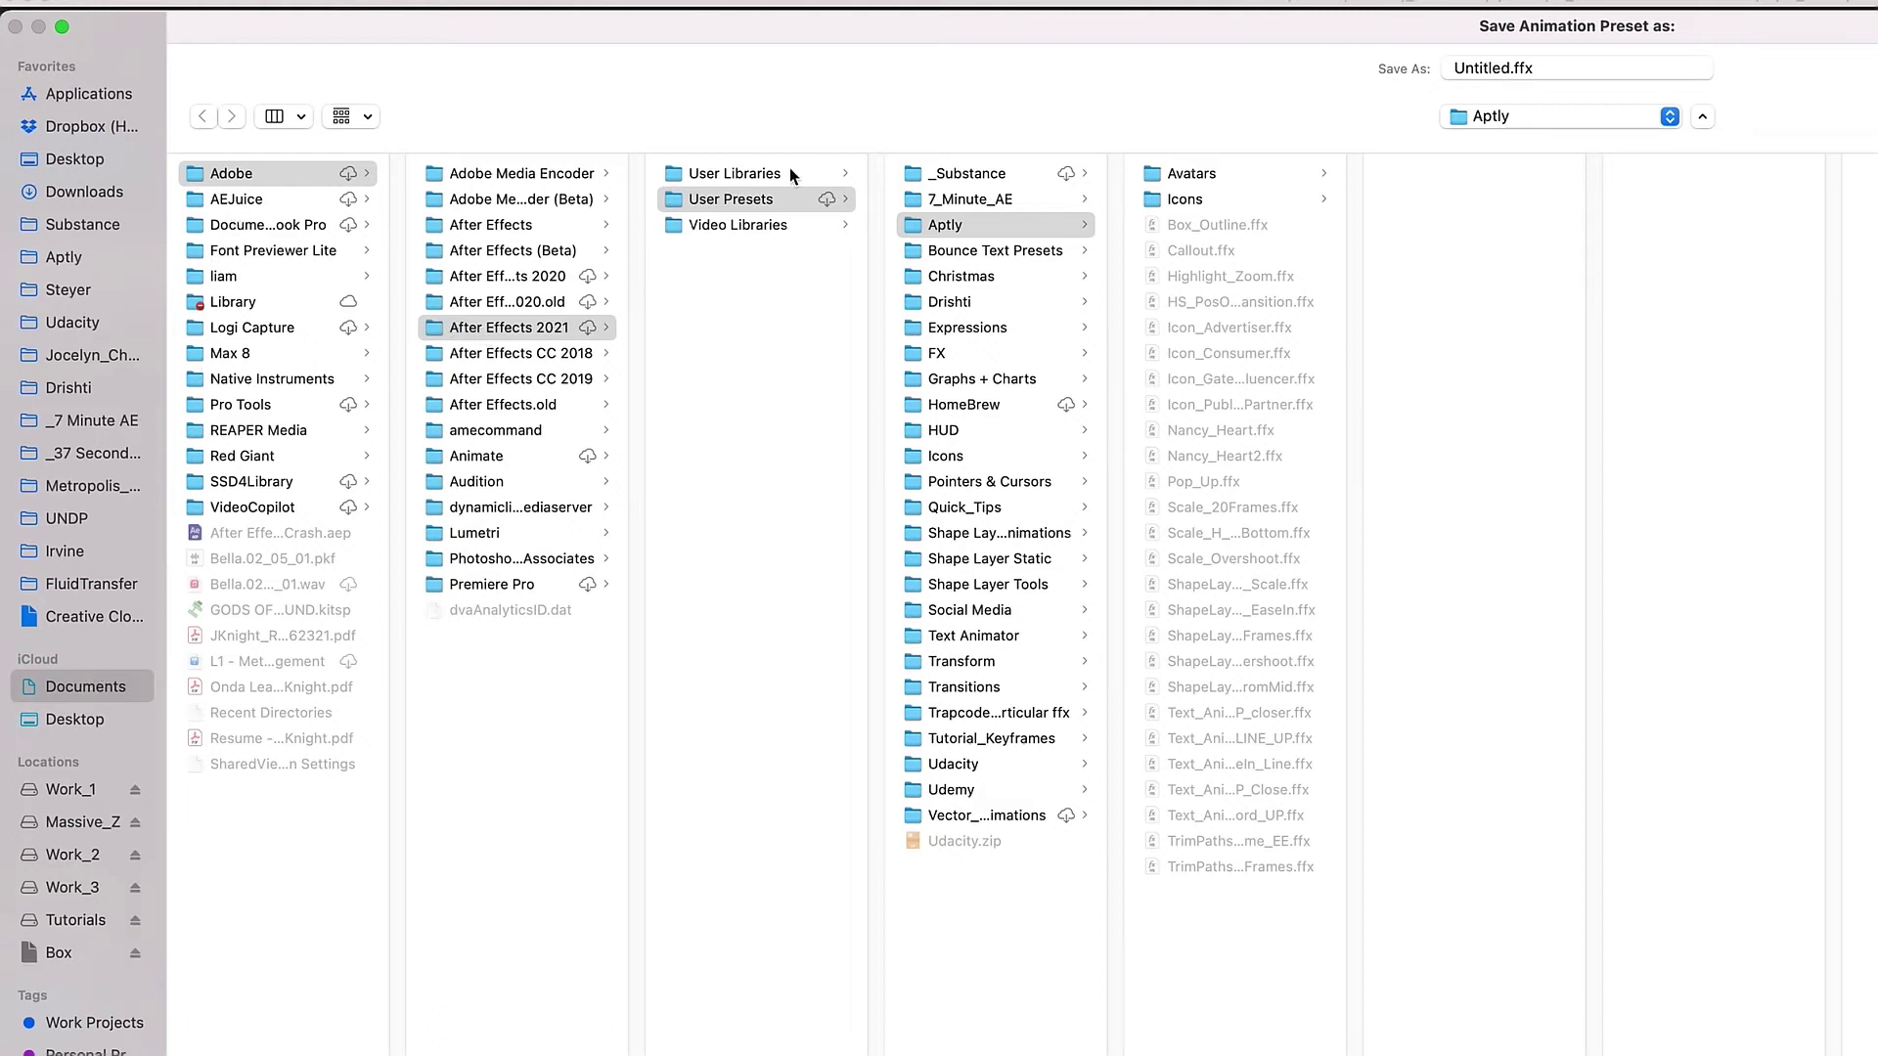
left_click(988, 201)
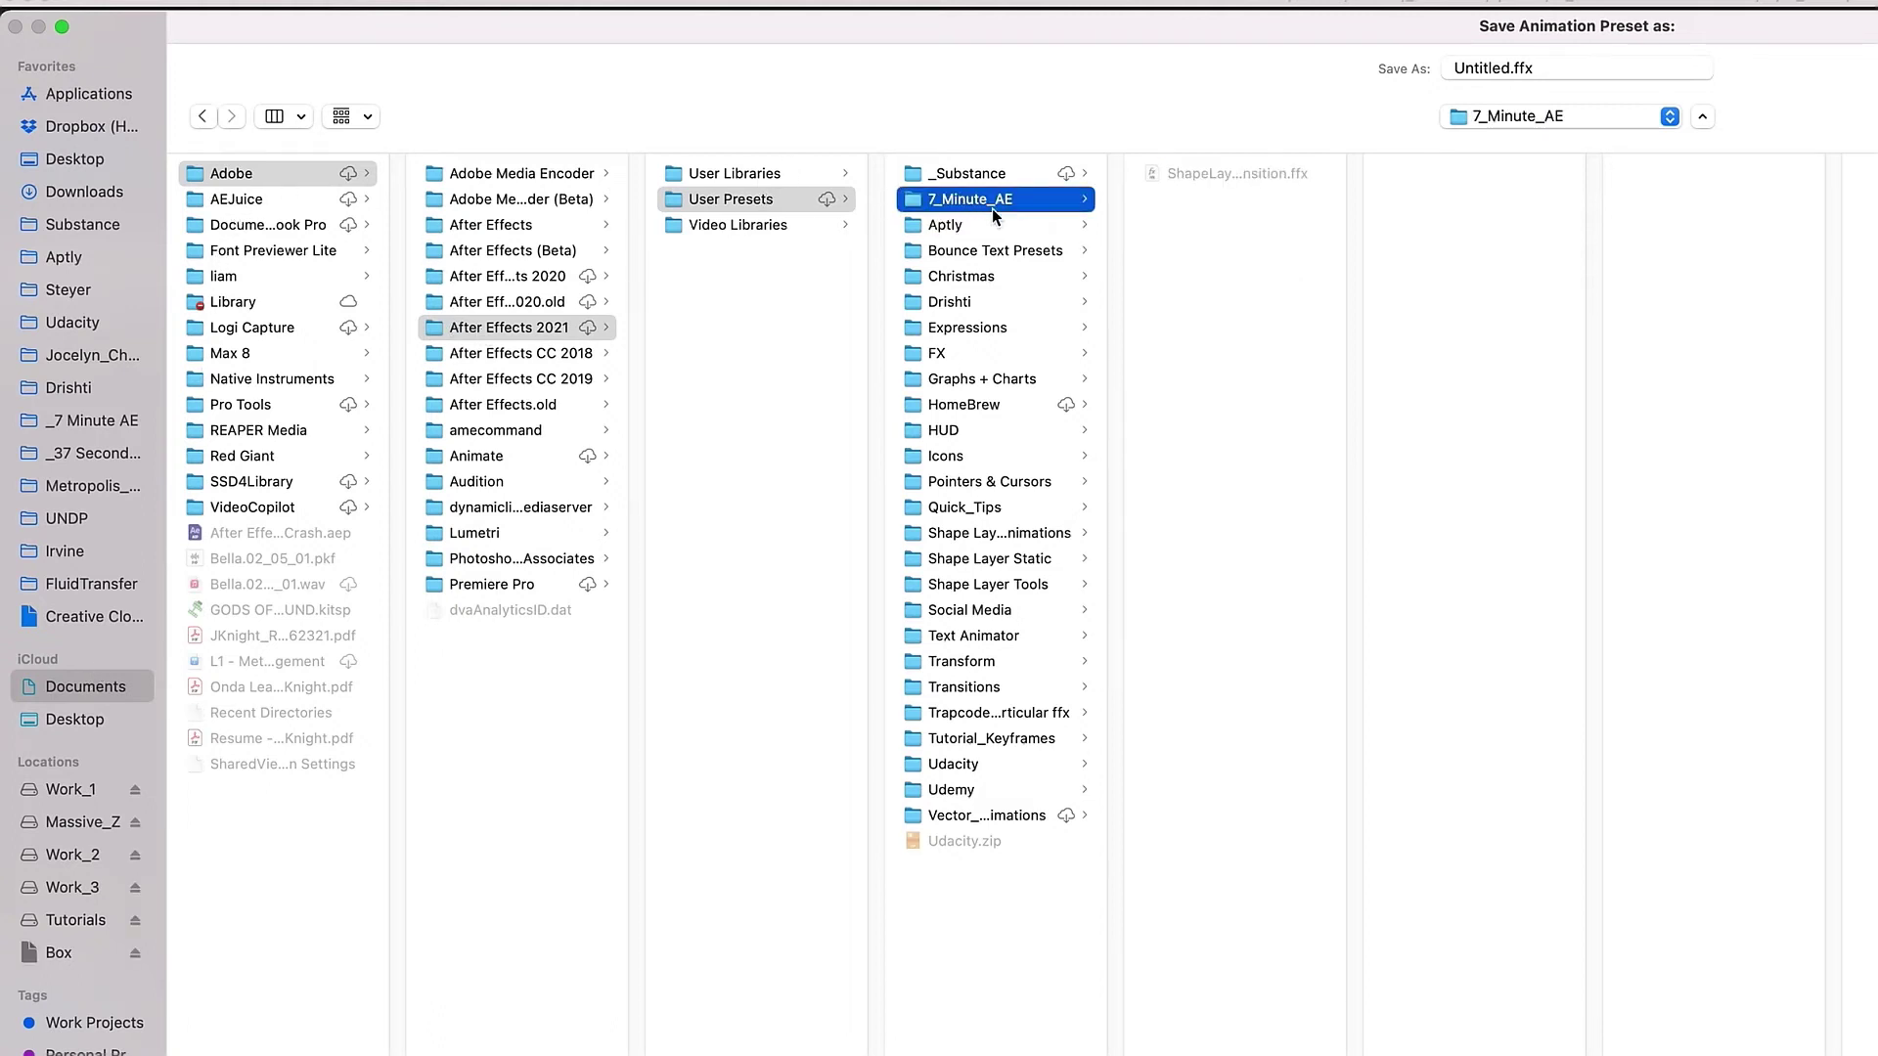
key("Tab")
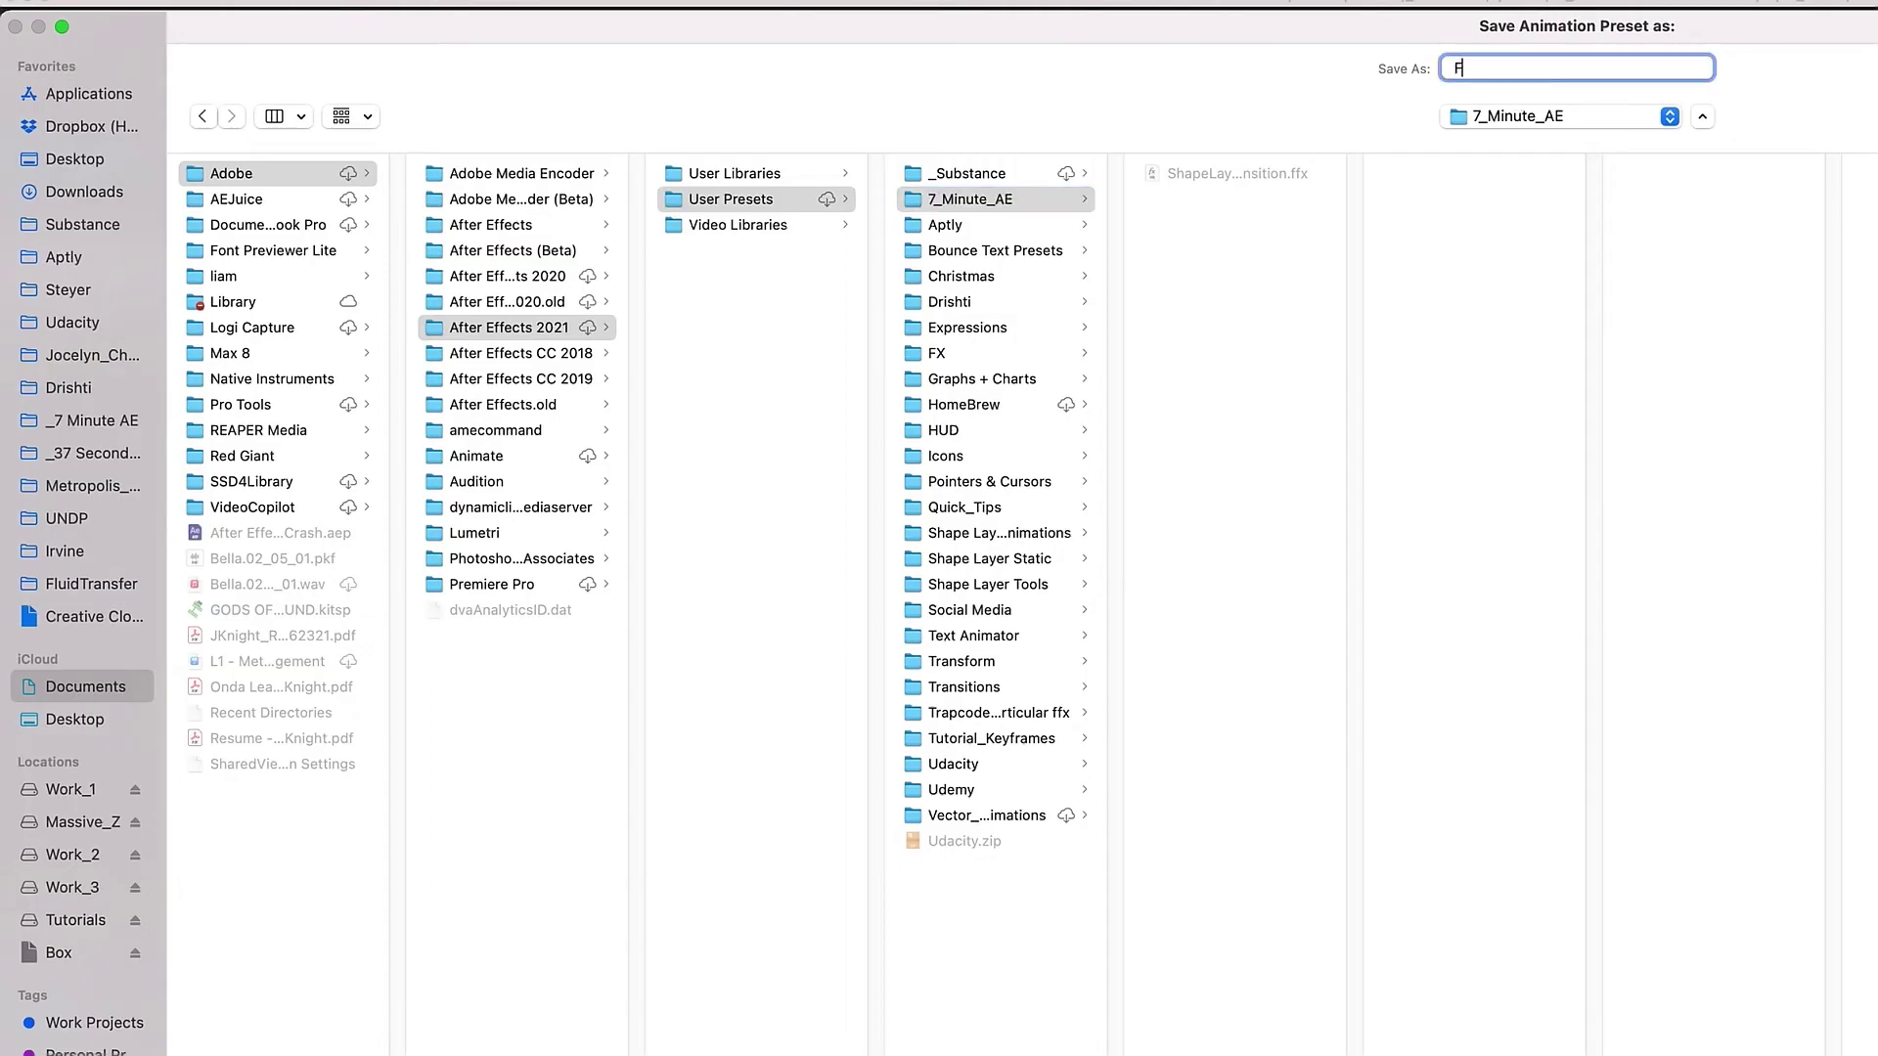
type("Fixed_Position")
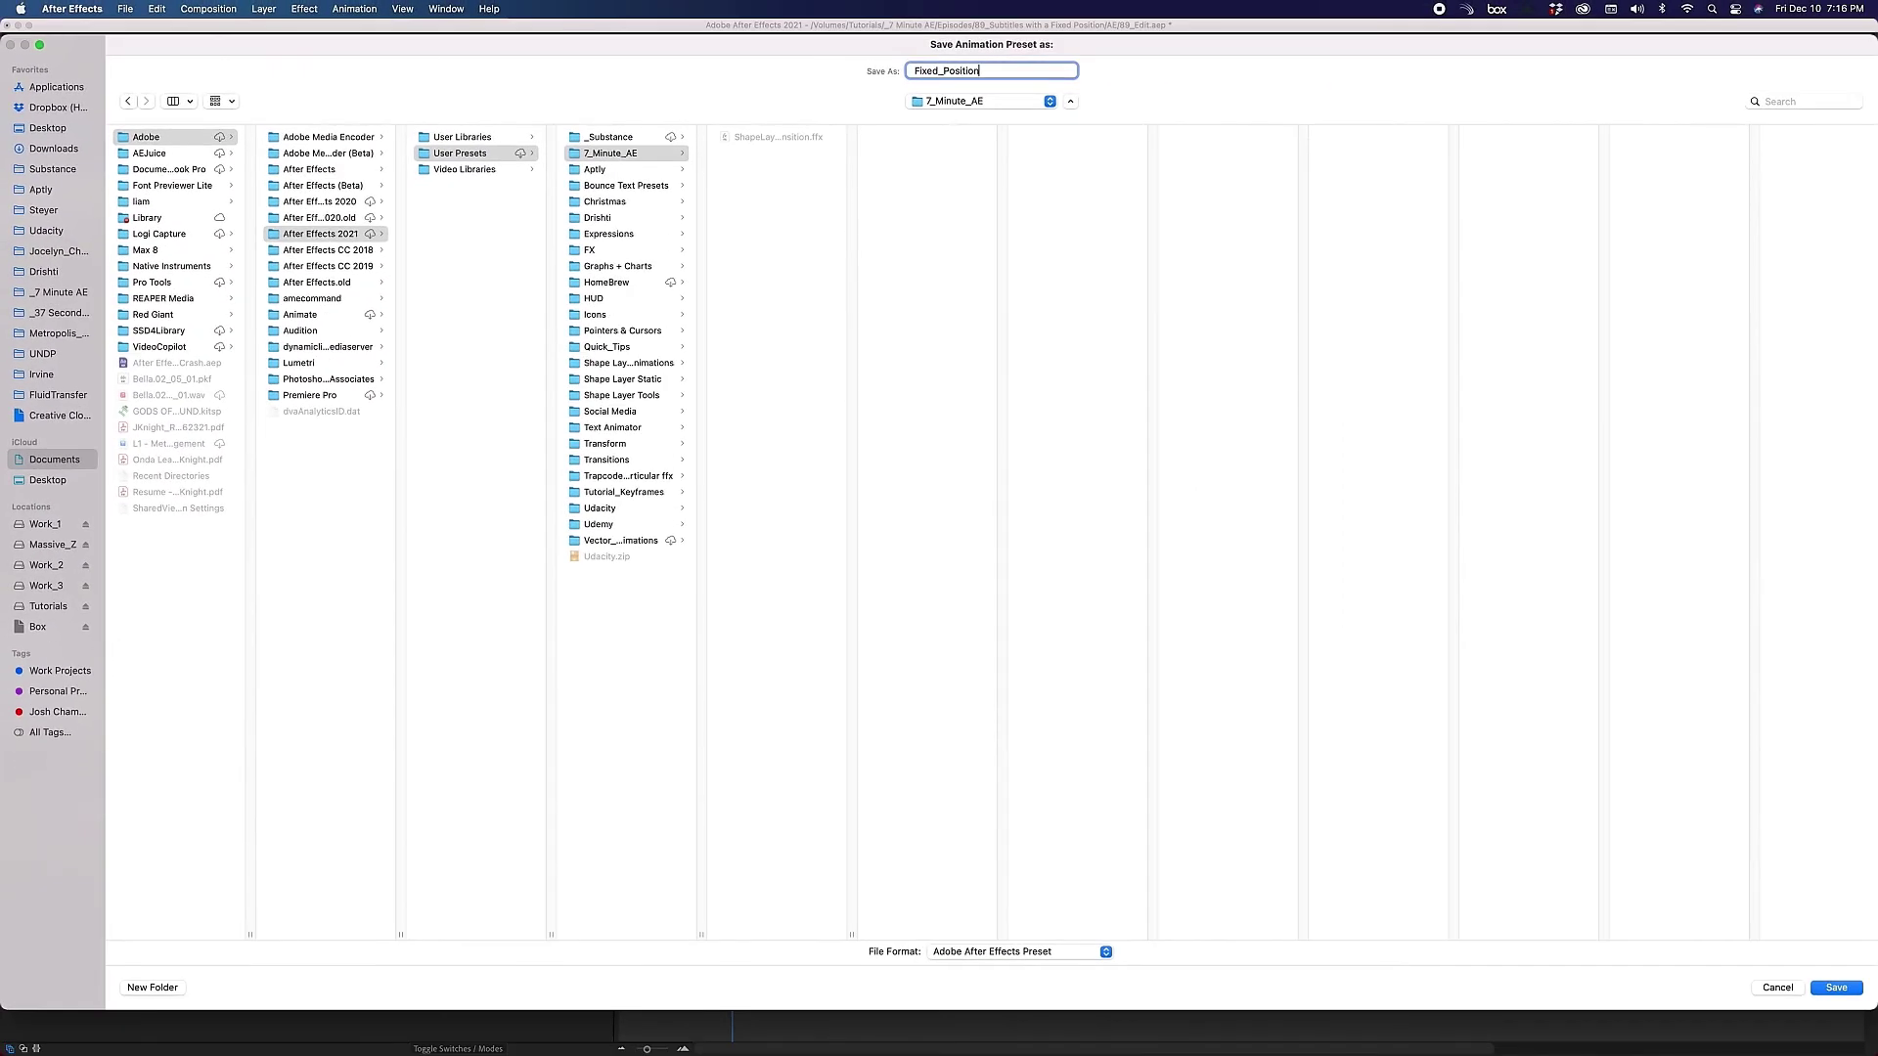
key("Return")
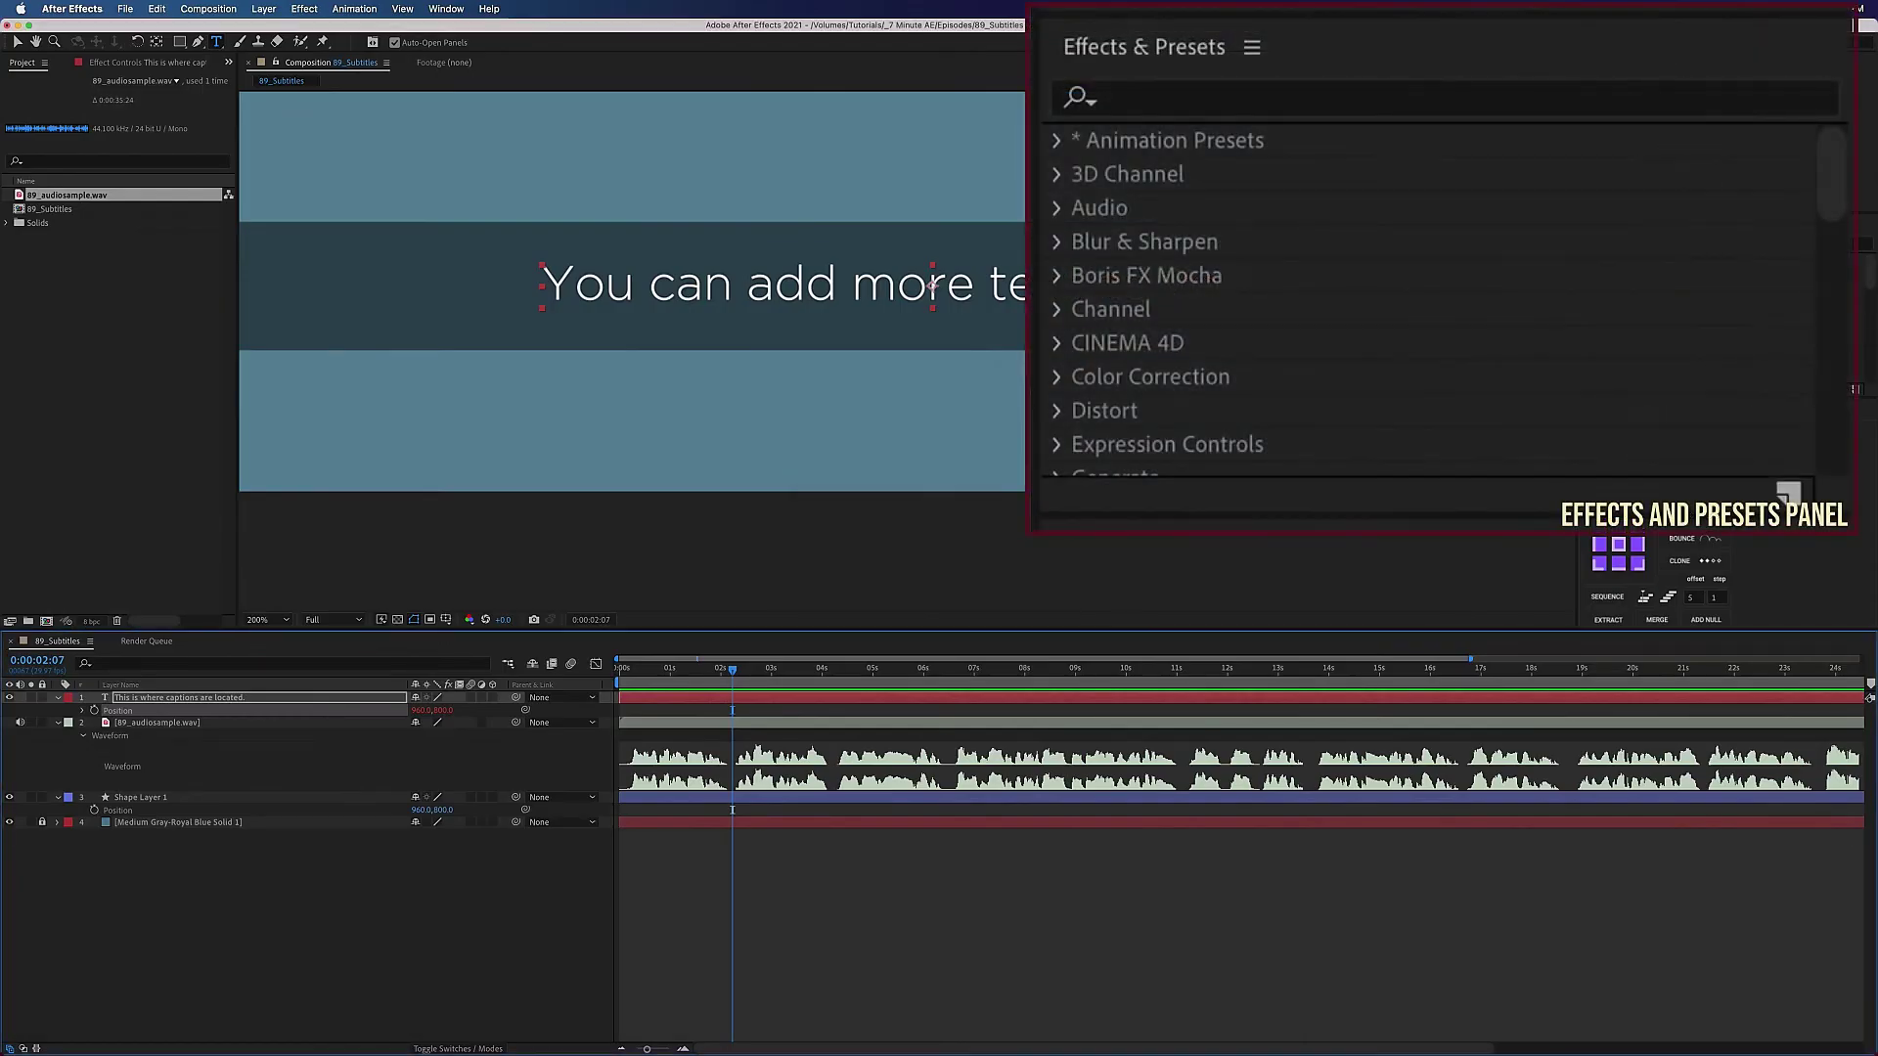
Select the Fixed_Position preset under Animation Presets > User Presets > 7_Minute_AE
left_click(1058, 140)
left_click(1091, 207)
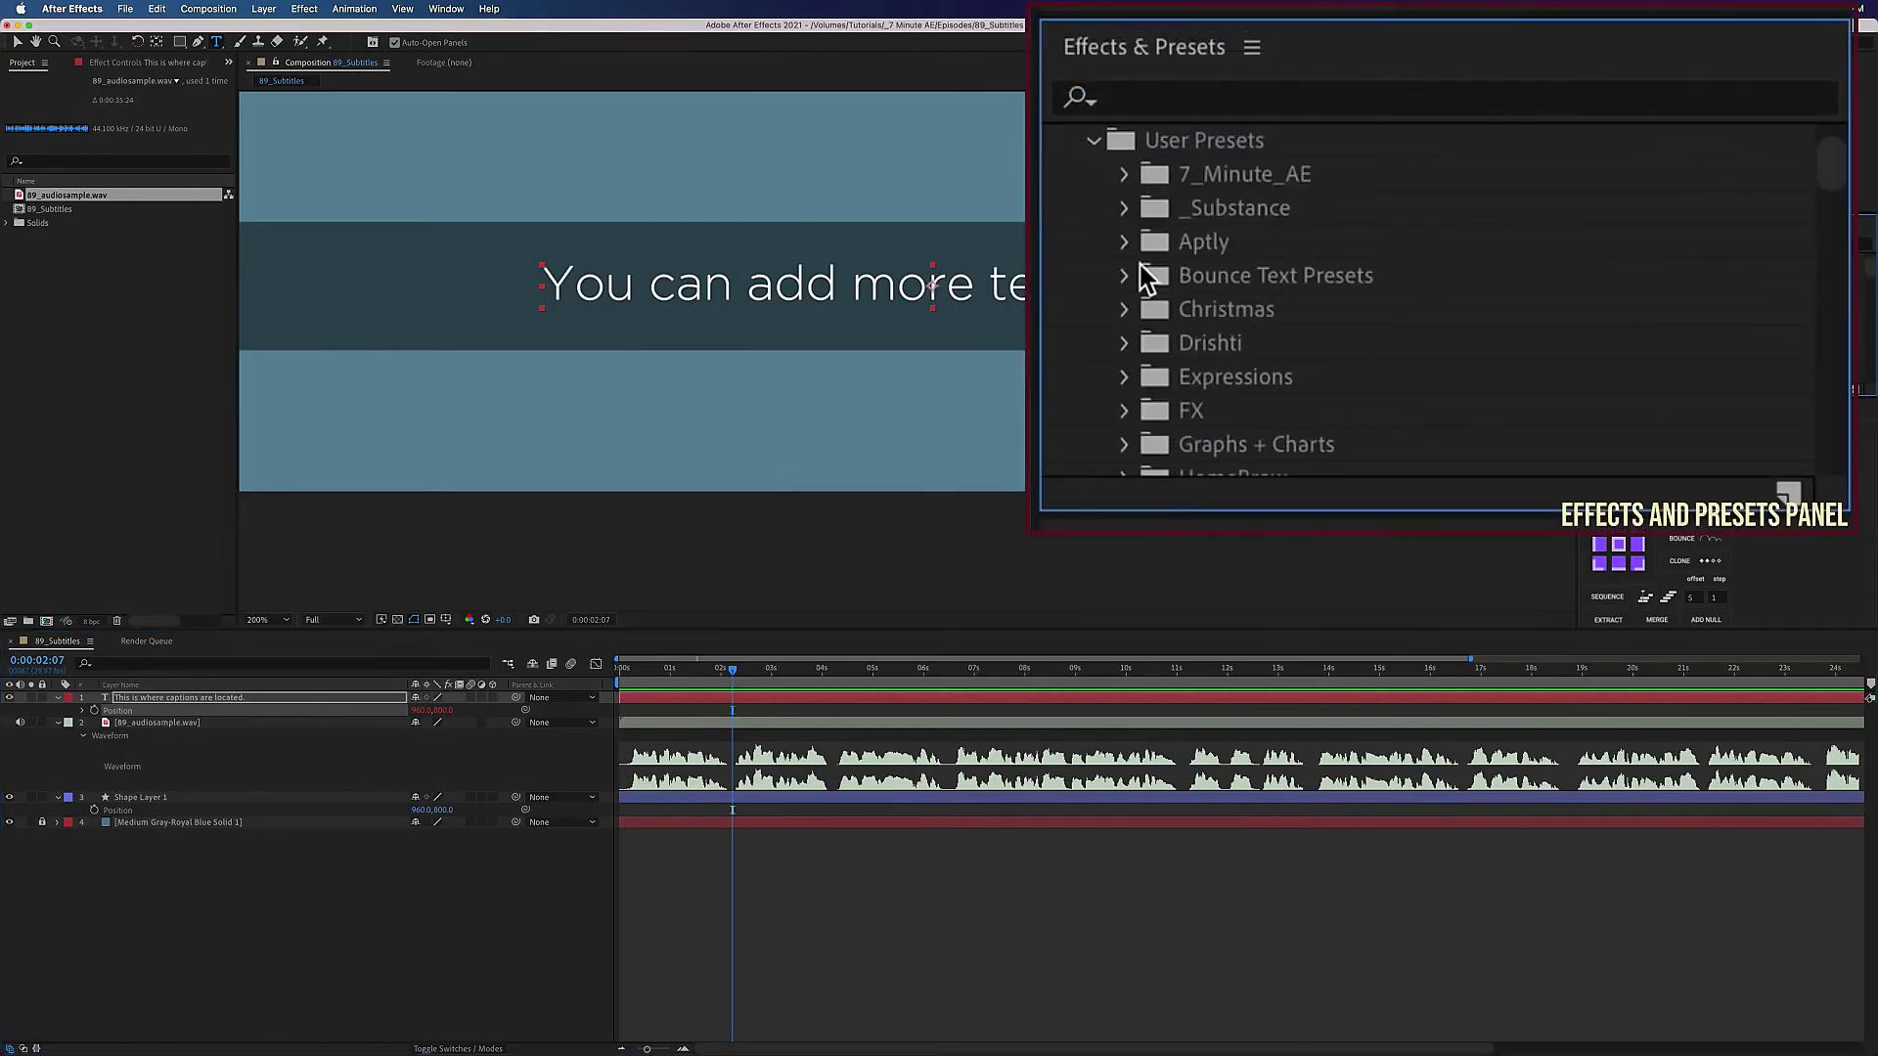
left_click(1123, 176)
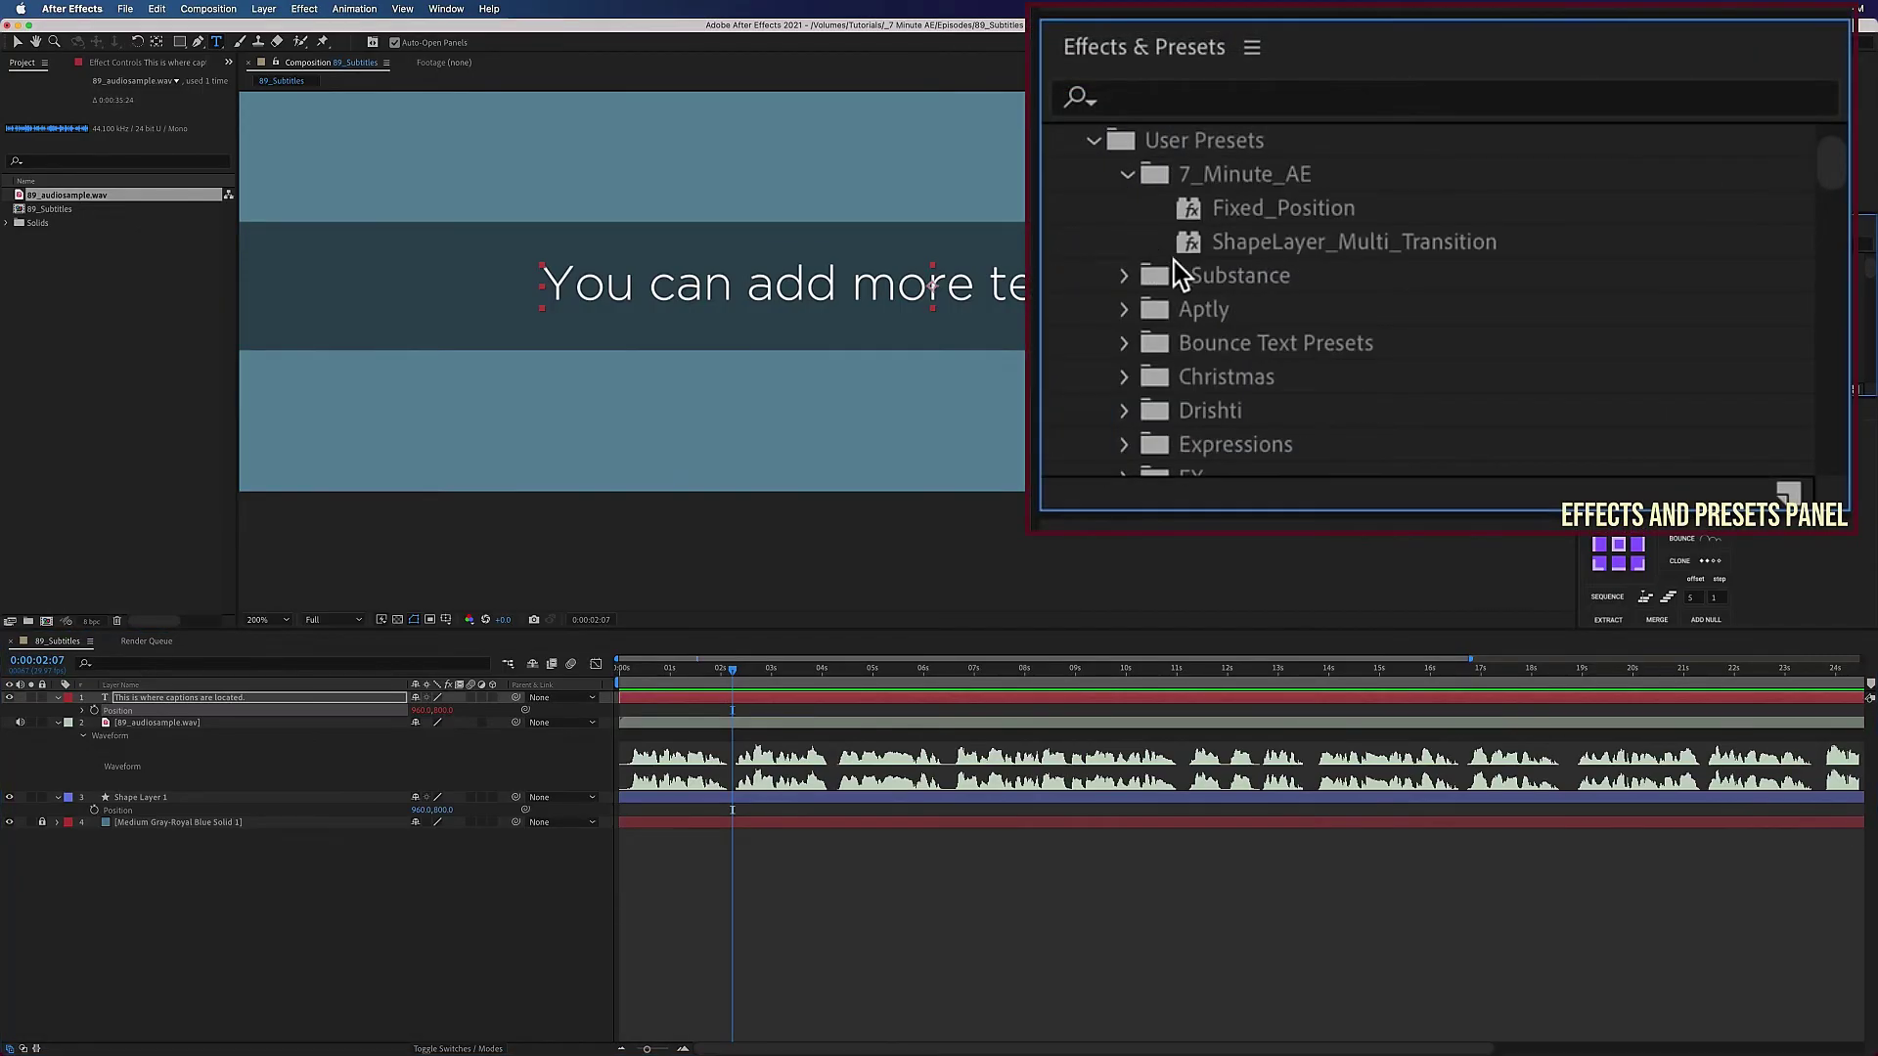
left_click(1273, 215)
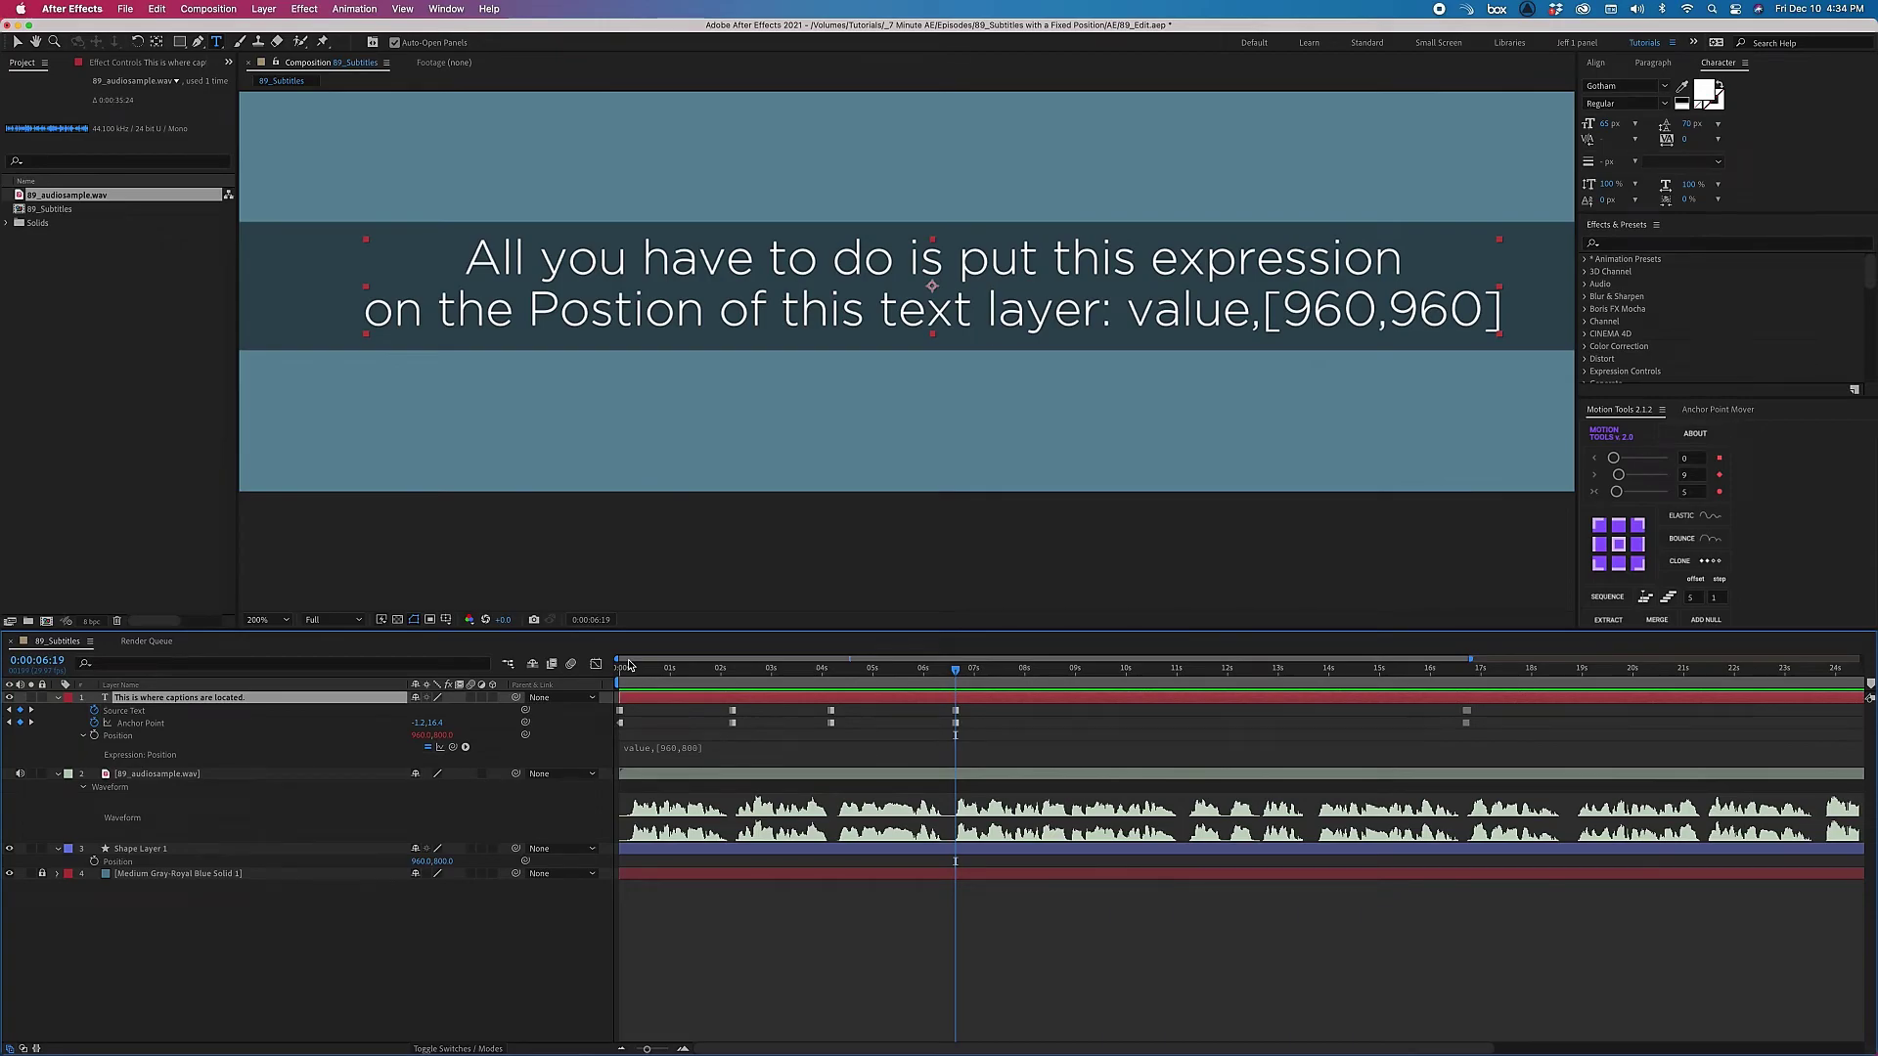
Turn the subtitle's Anchor Point keyframe into a hold keyframe
left_click(660, 746)
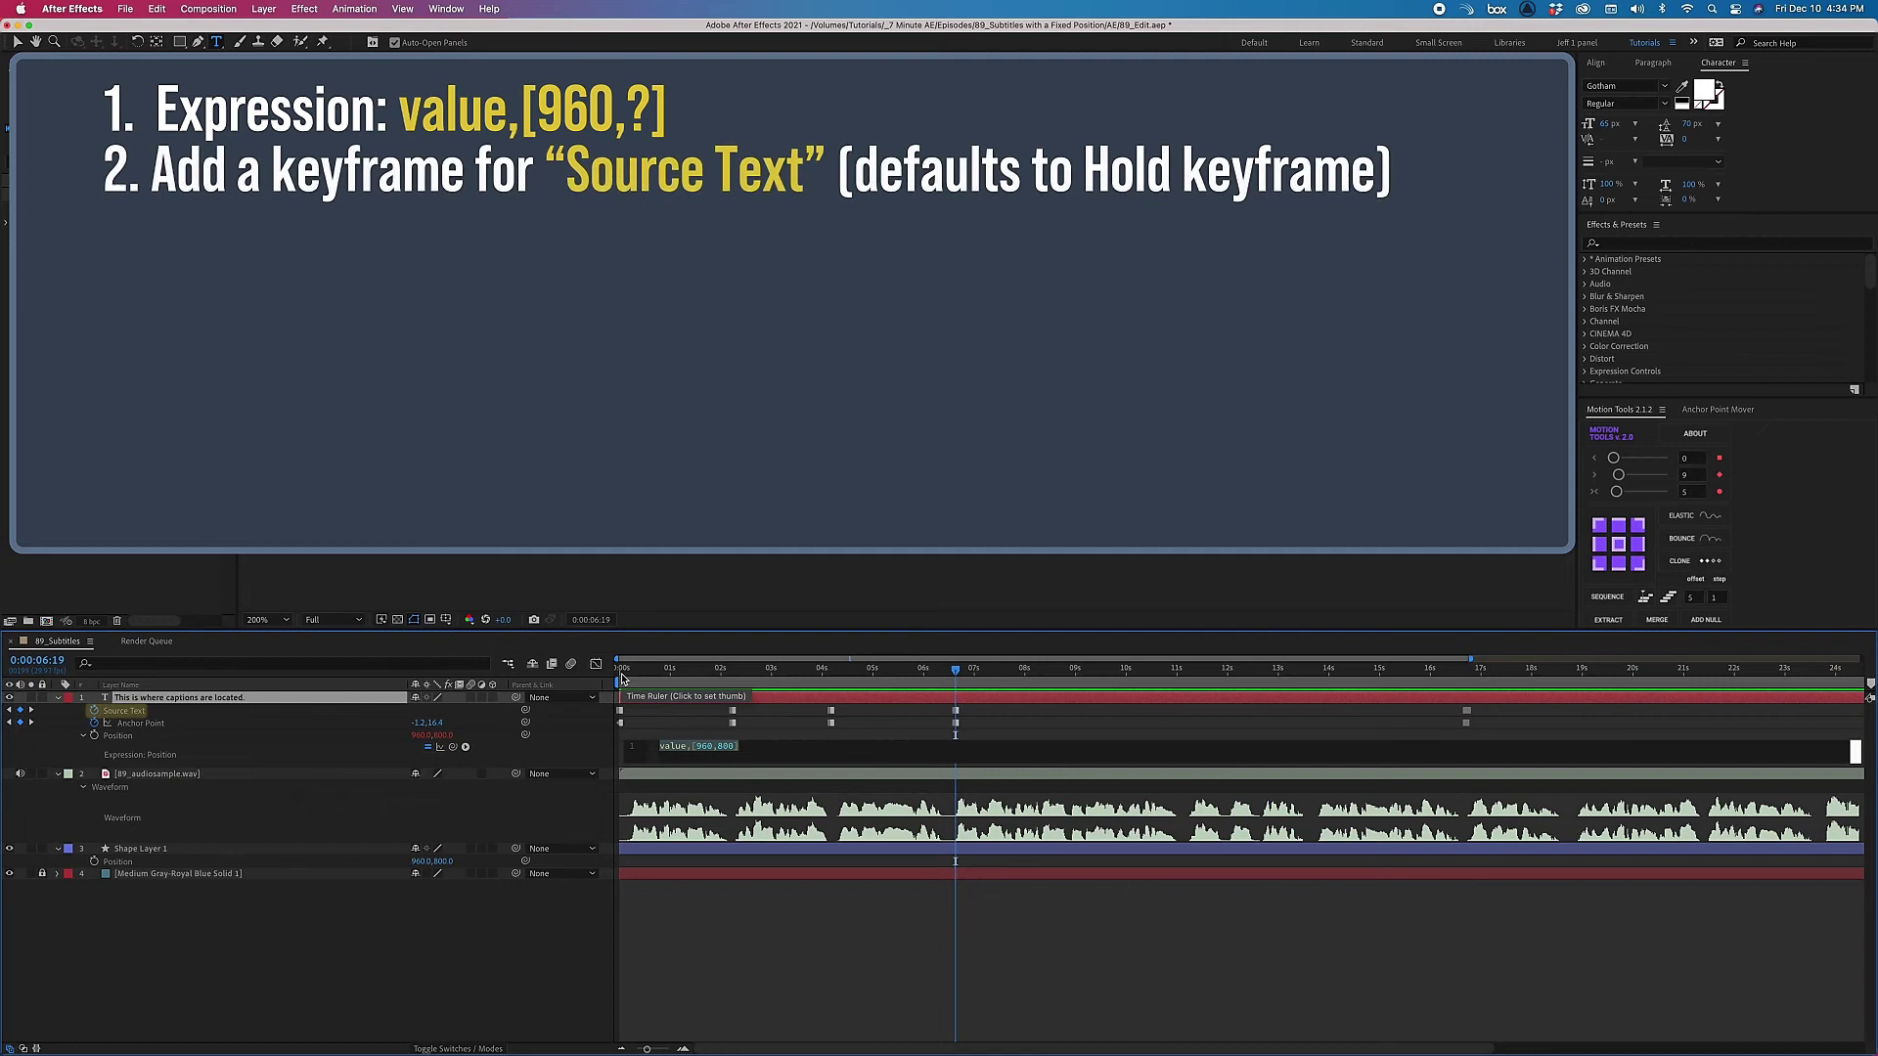
left_click(165, 722)
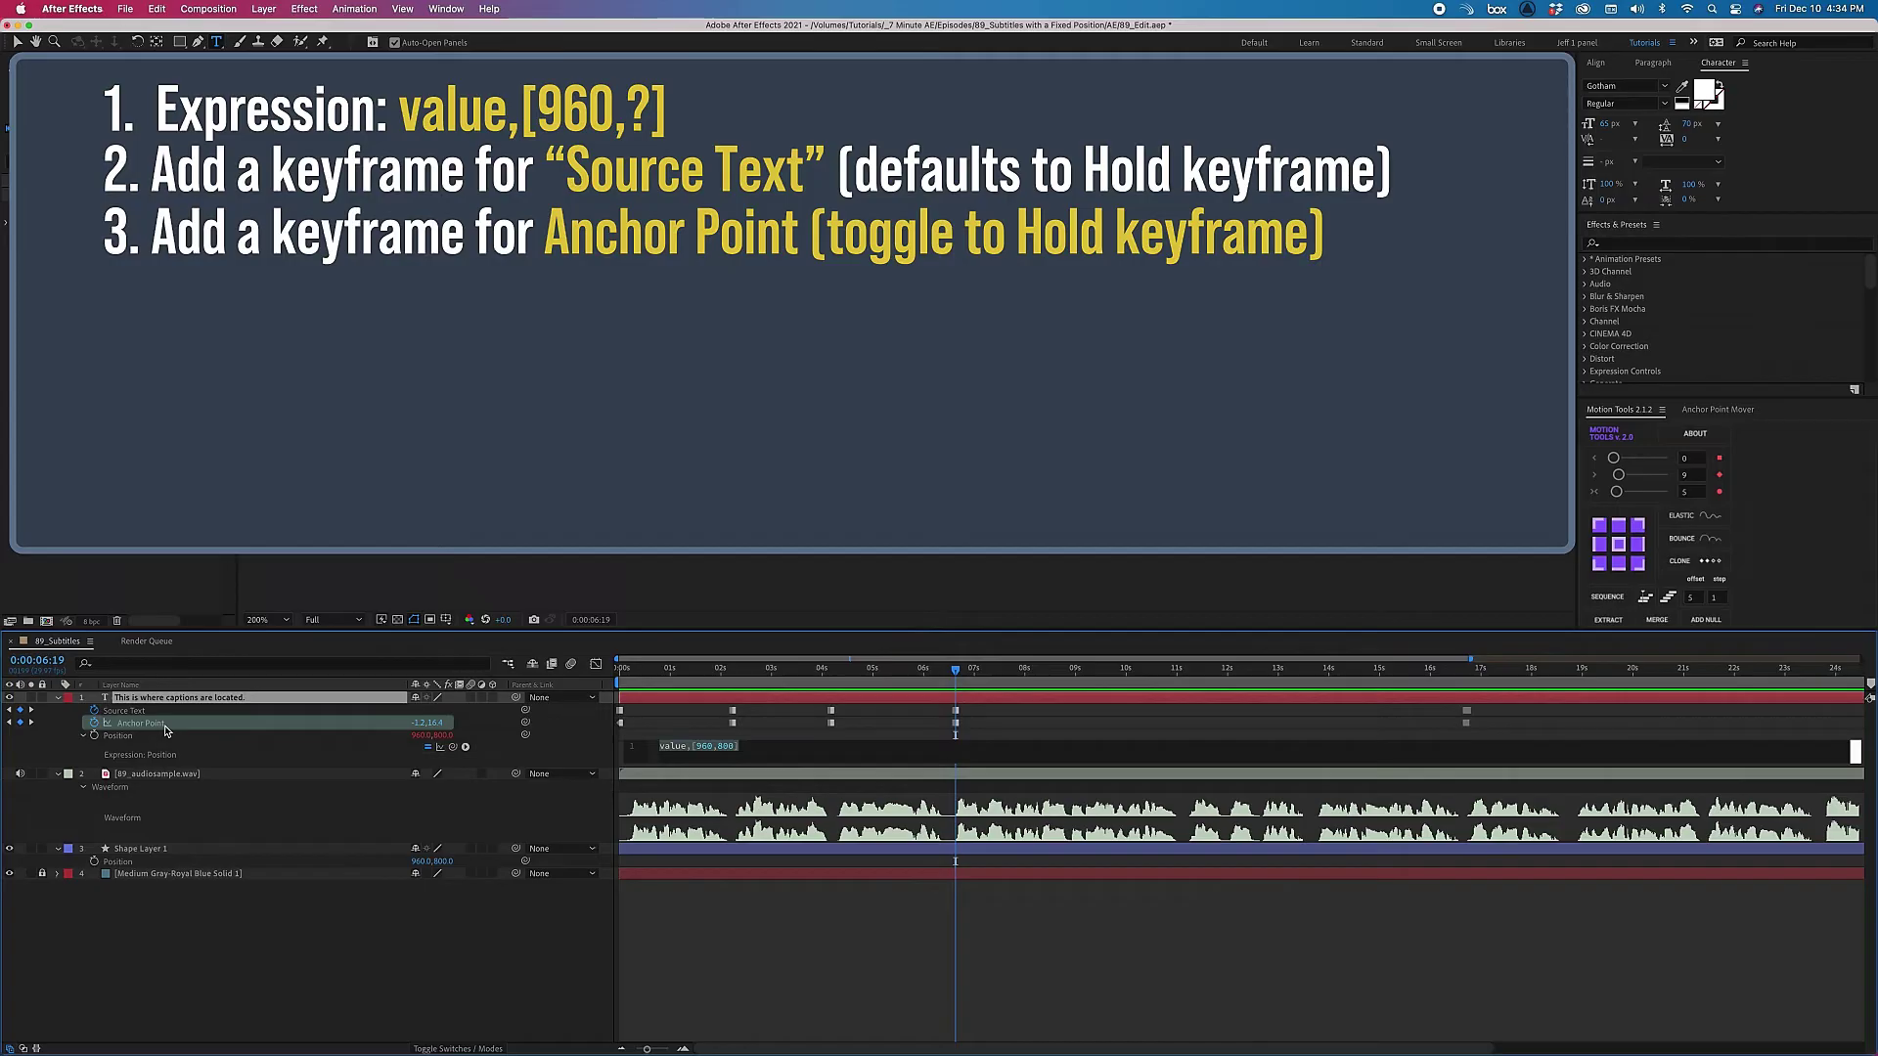
right_click(955, 724)
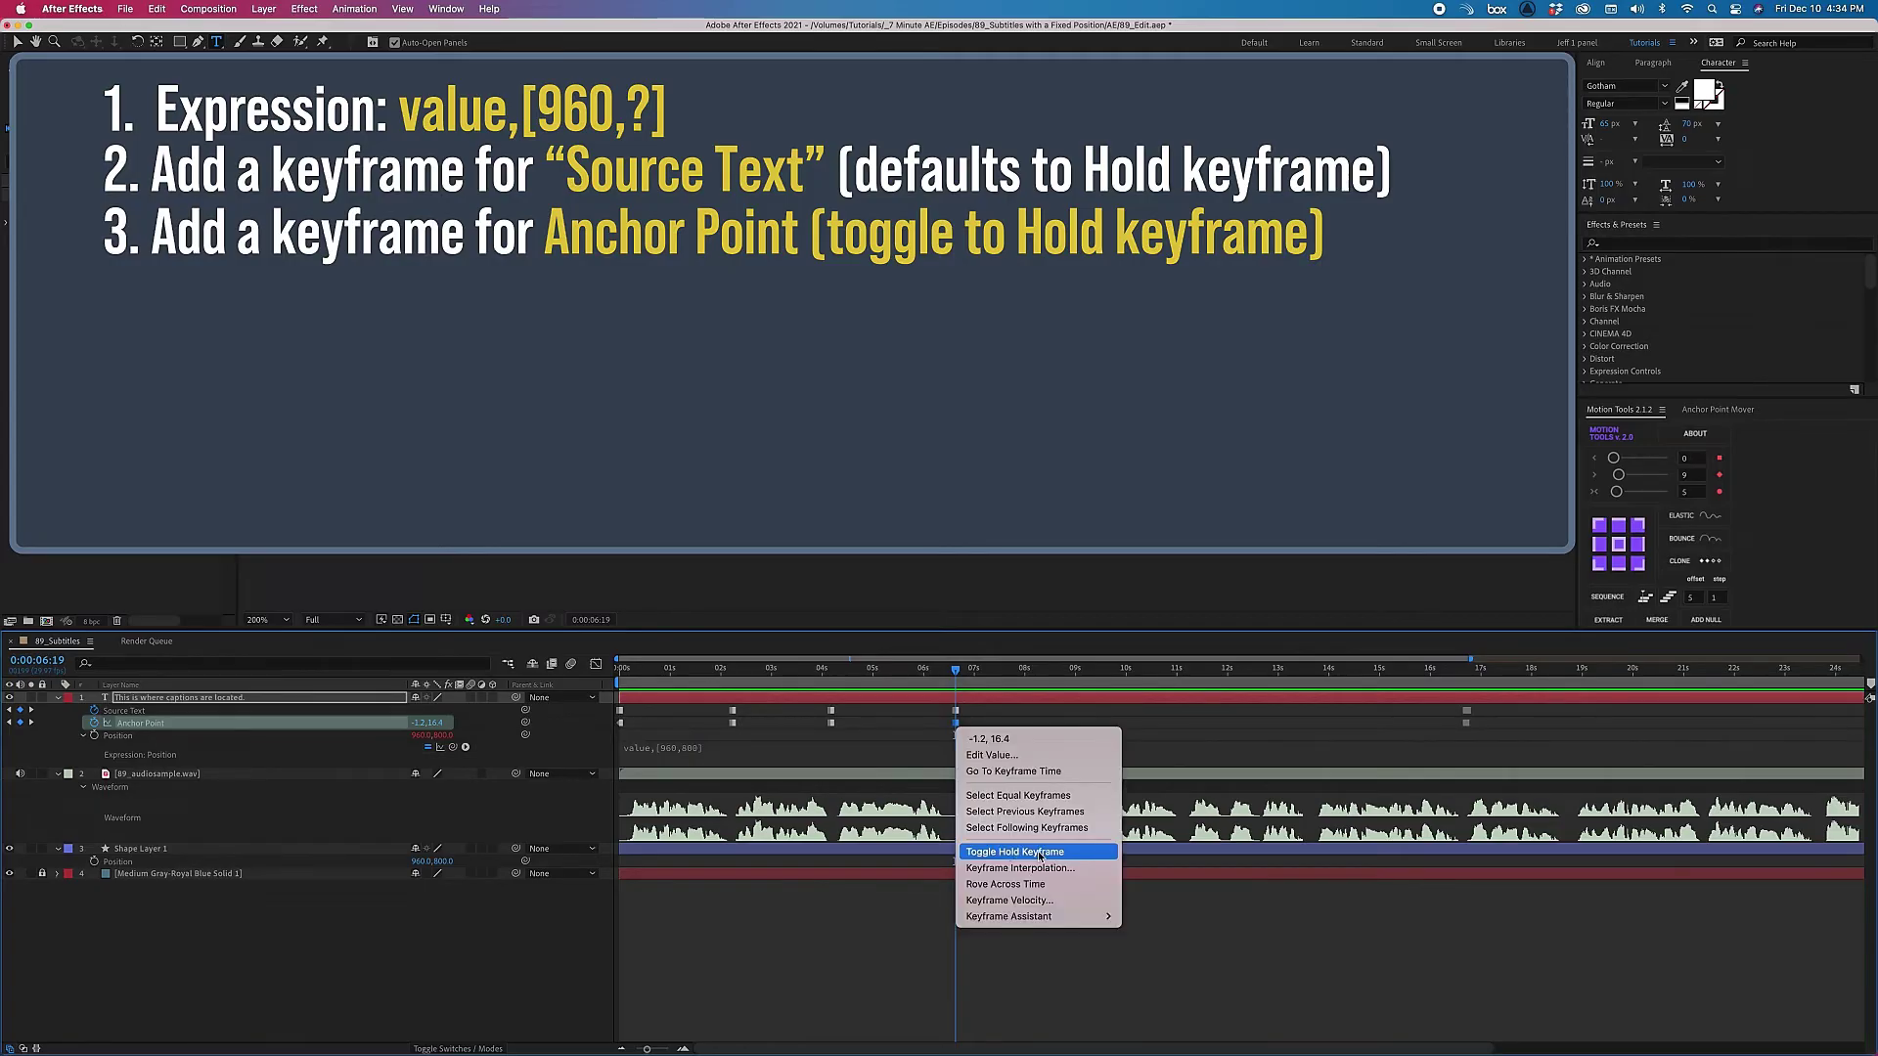
left_click(1040, 851)
Move the current time to 0:00:02:07 and select all Source Text and Anchor Point keyframes
left_click(955, 688)
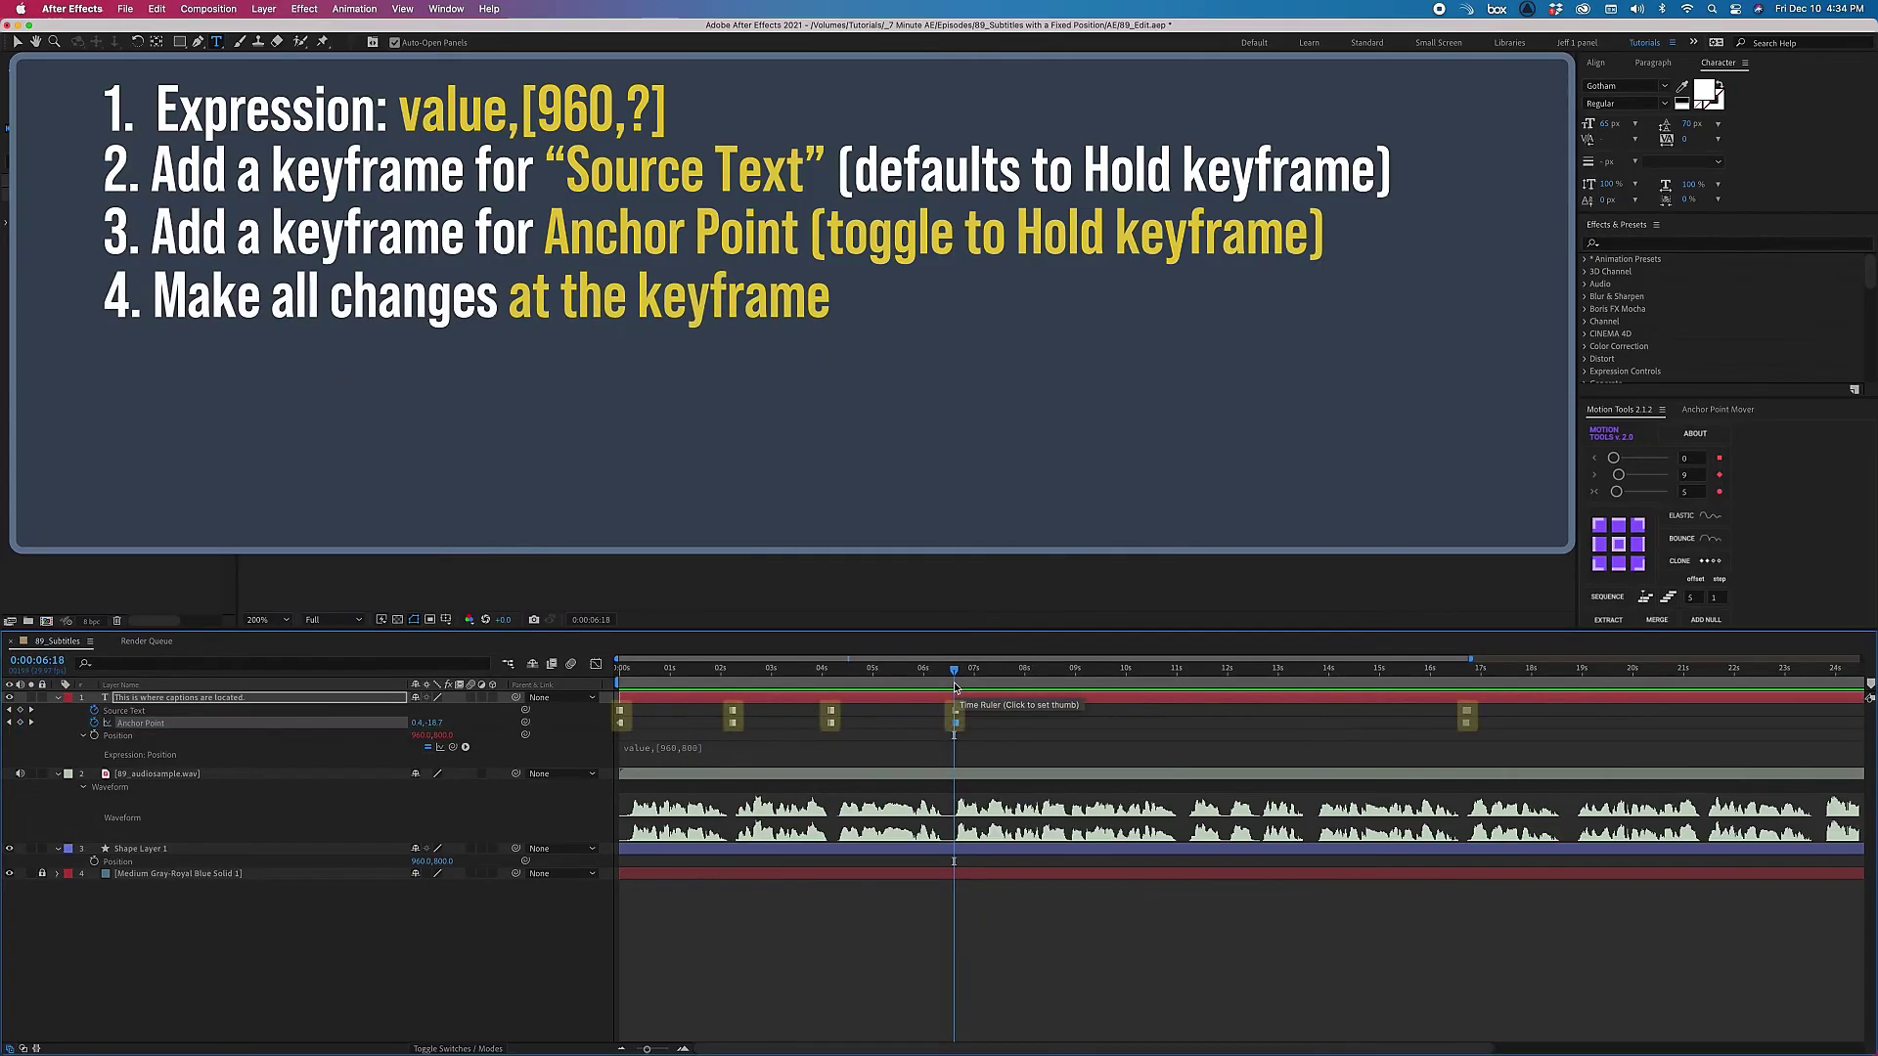
left_click(734, 682)
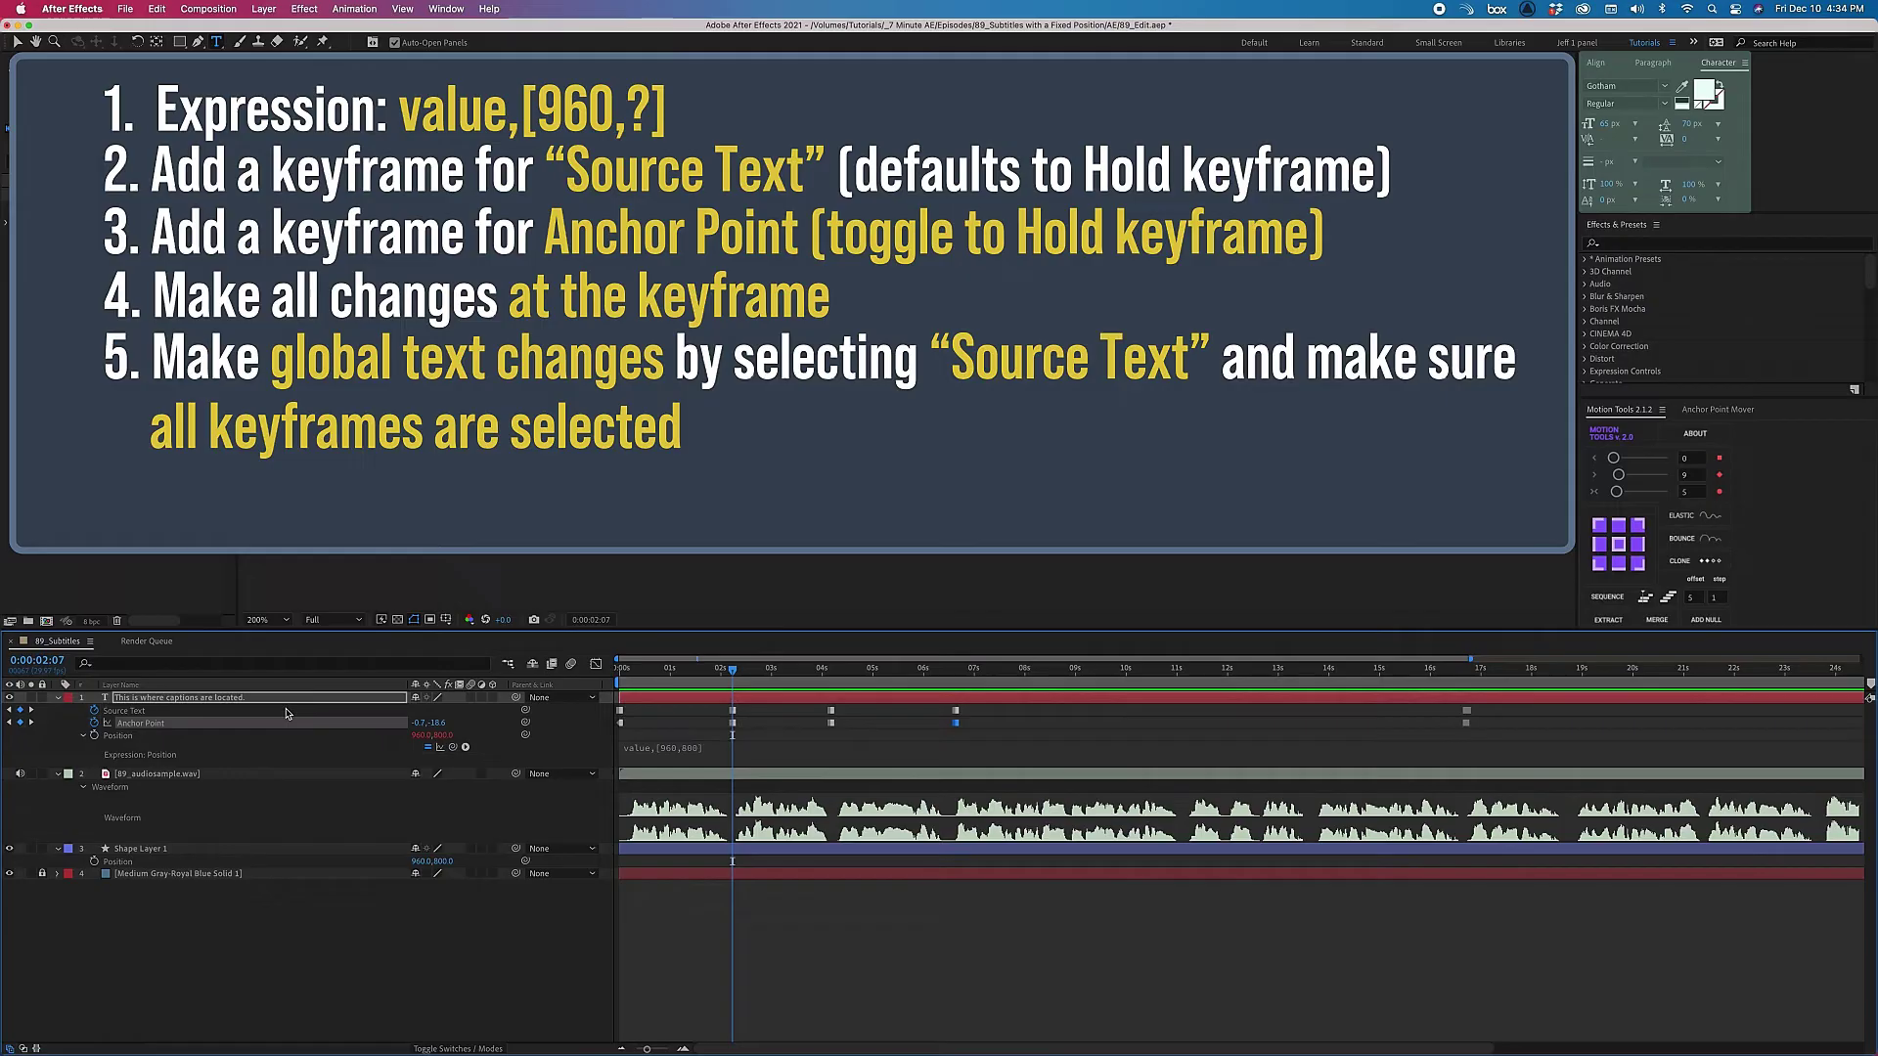
left_click(256, 711)
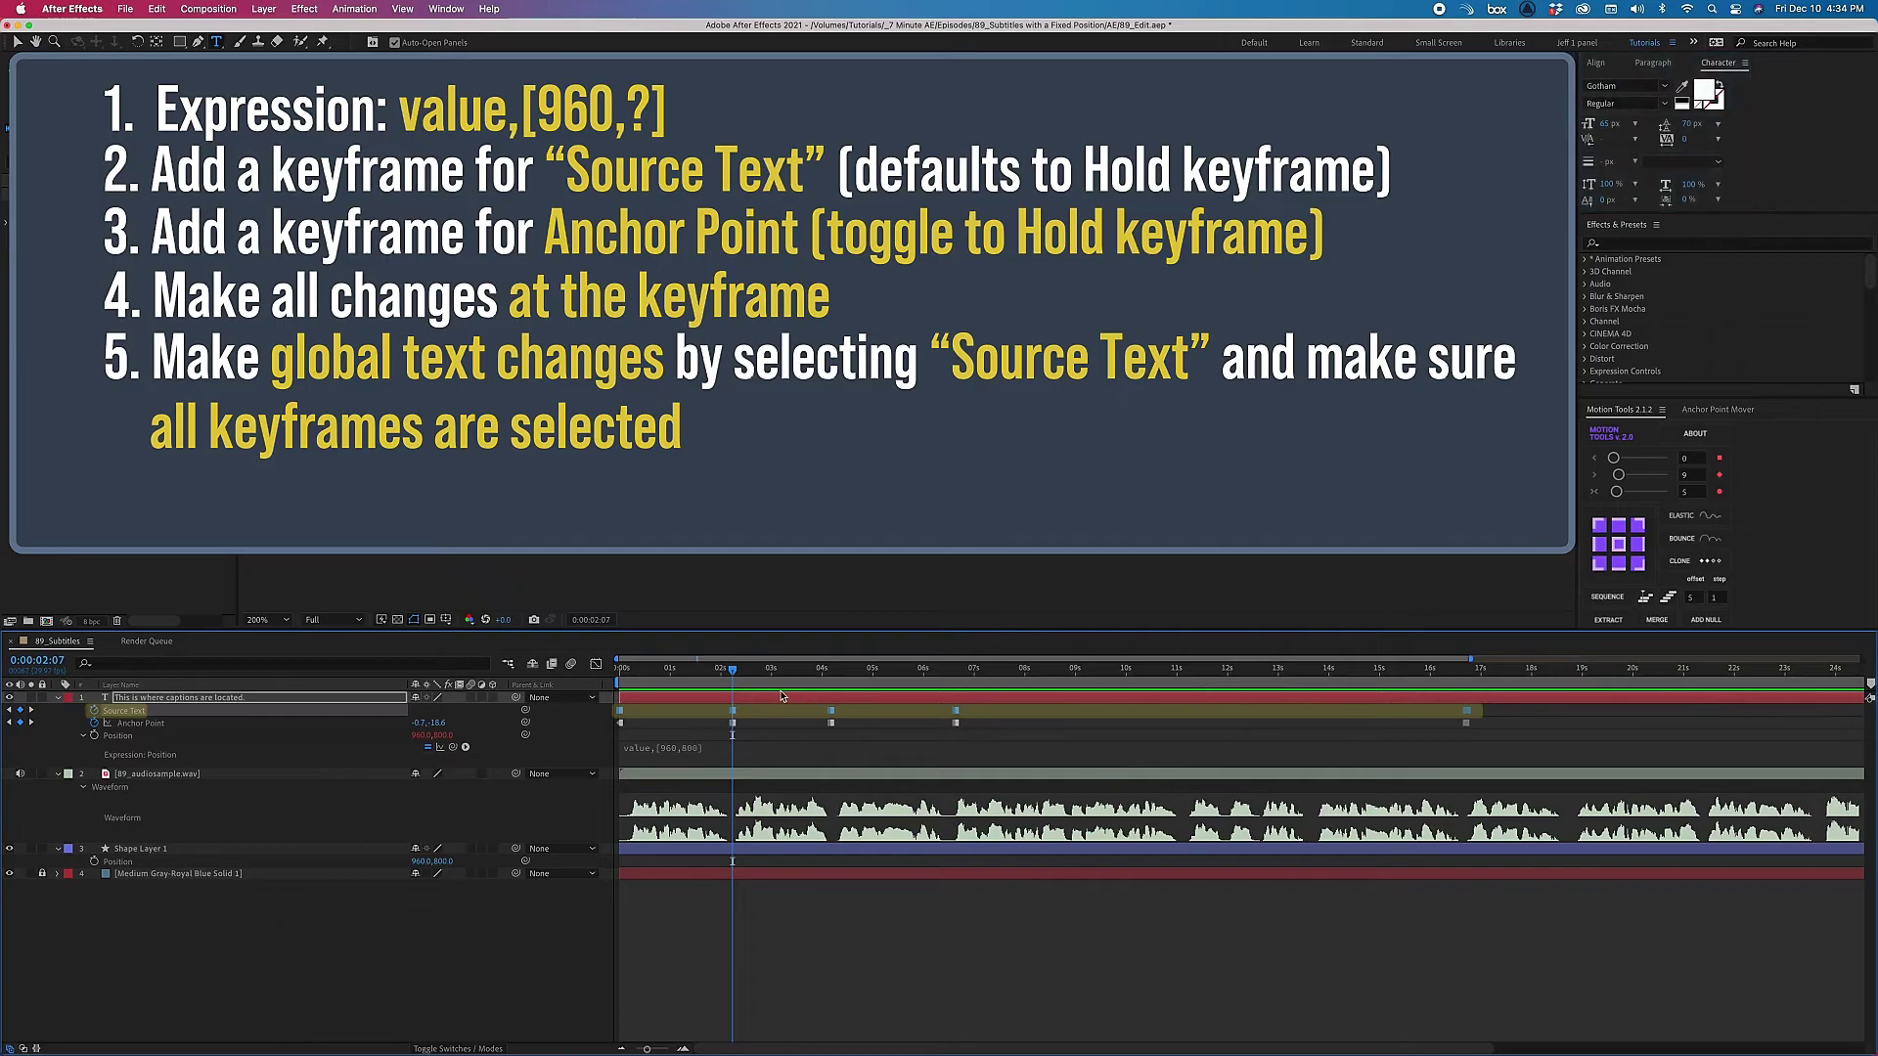
left_click_drag(1479, 732, 620, 677)
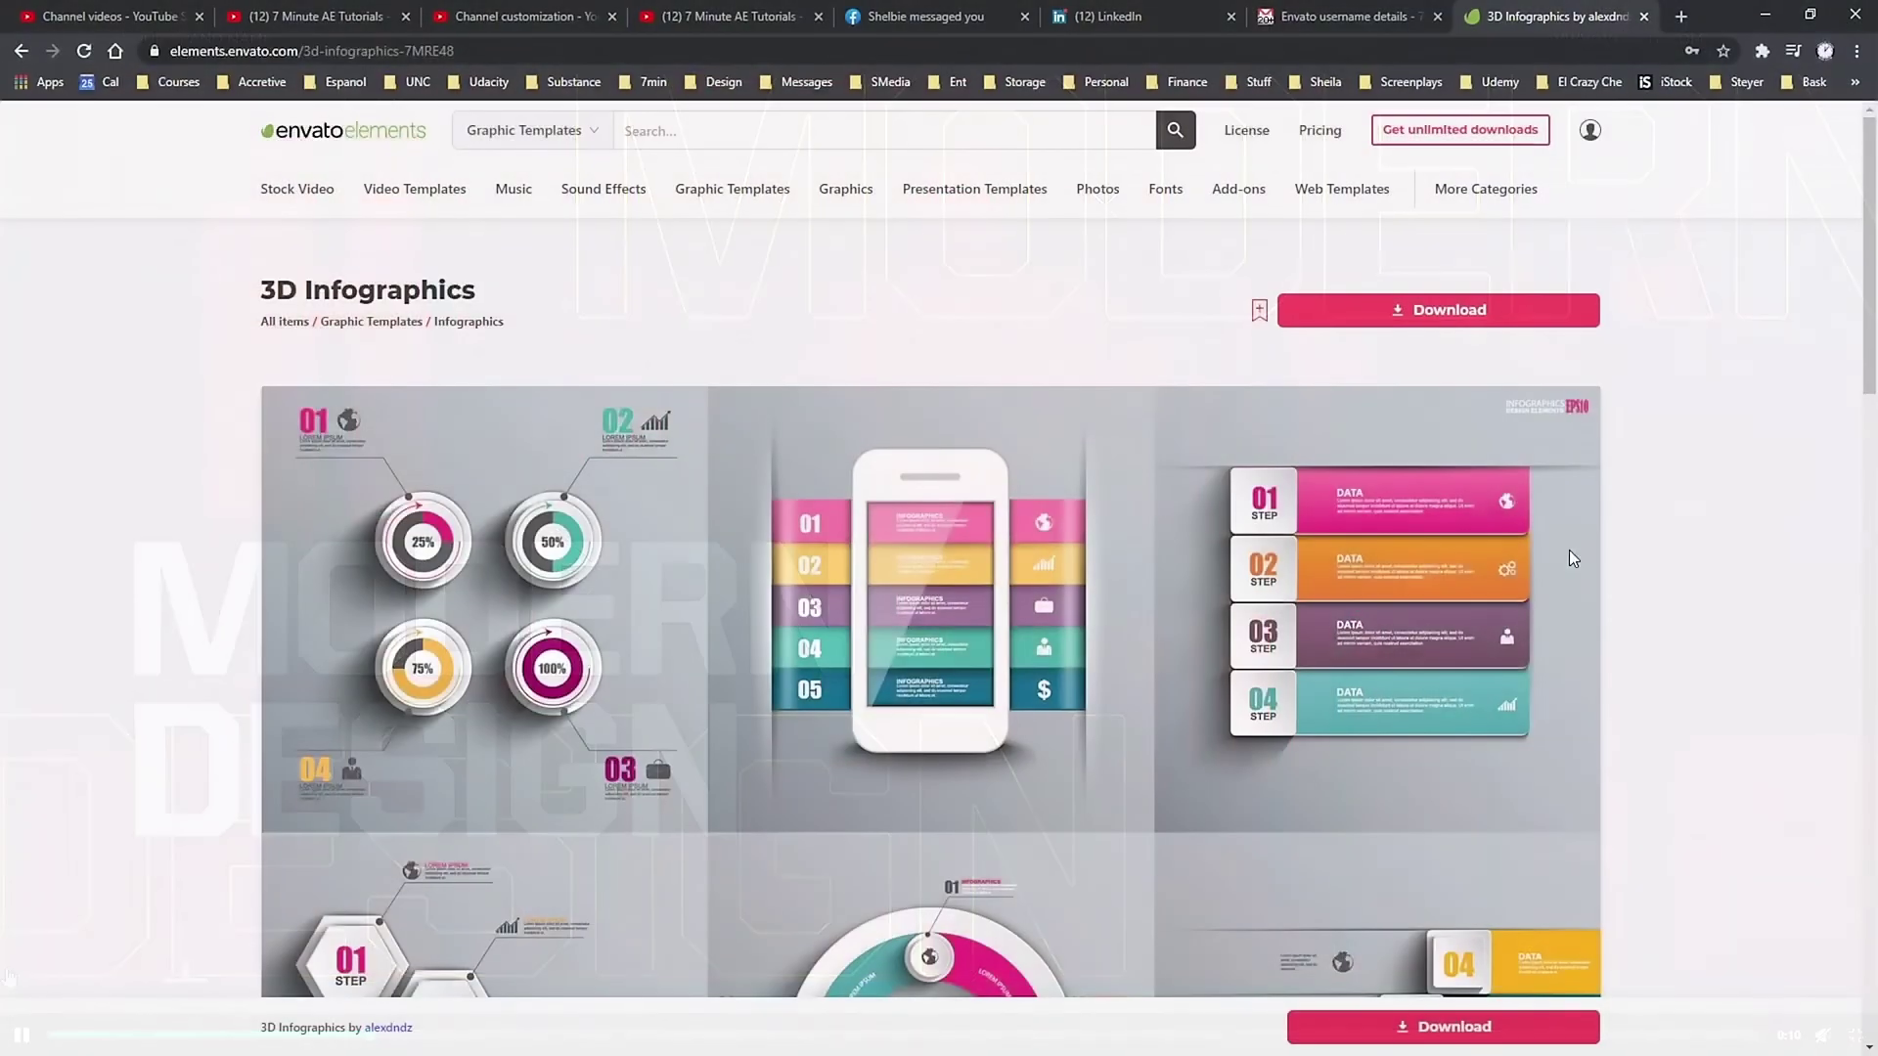
Scroll through the Envato Elements template and stock video listings to the royalty-free music tracks
scroll(1582, 534, "down", 3)
scroll(1594, 520, "down", 4)
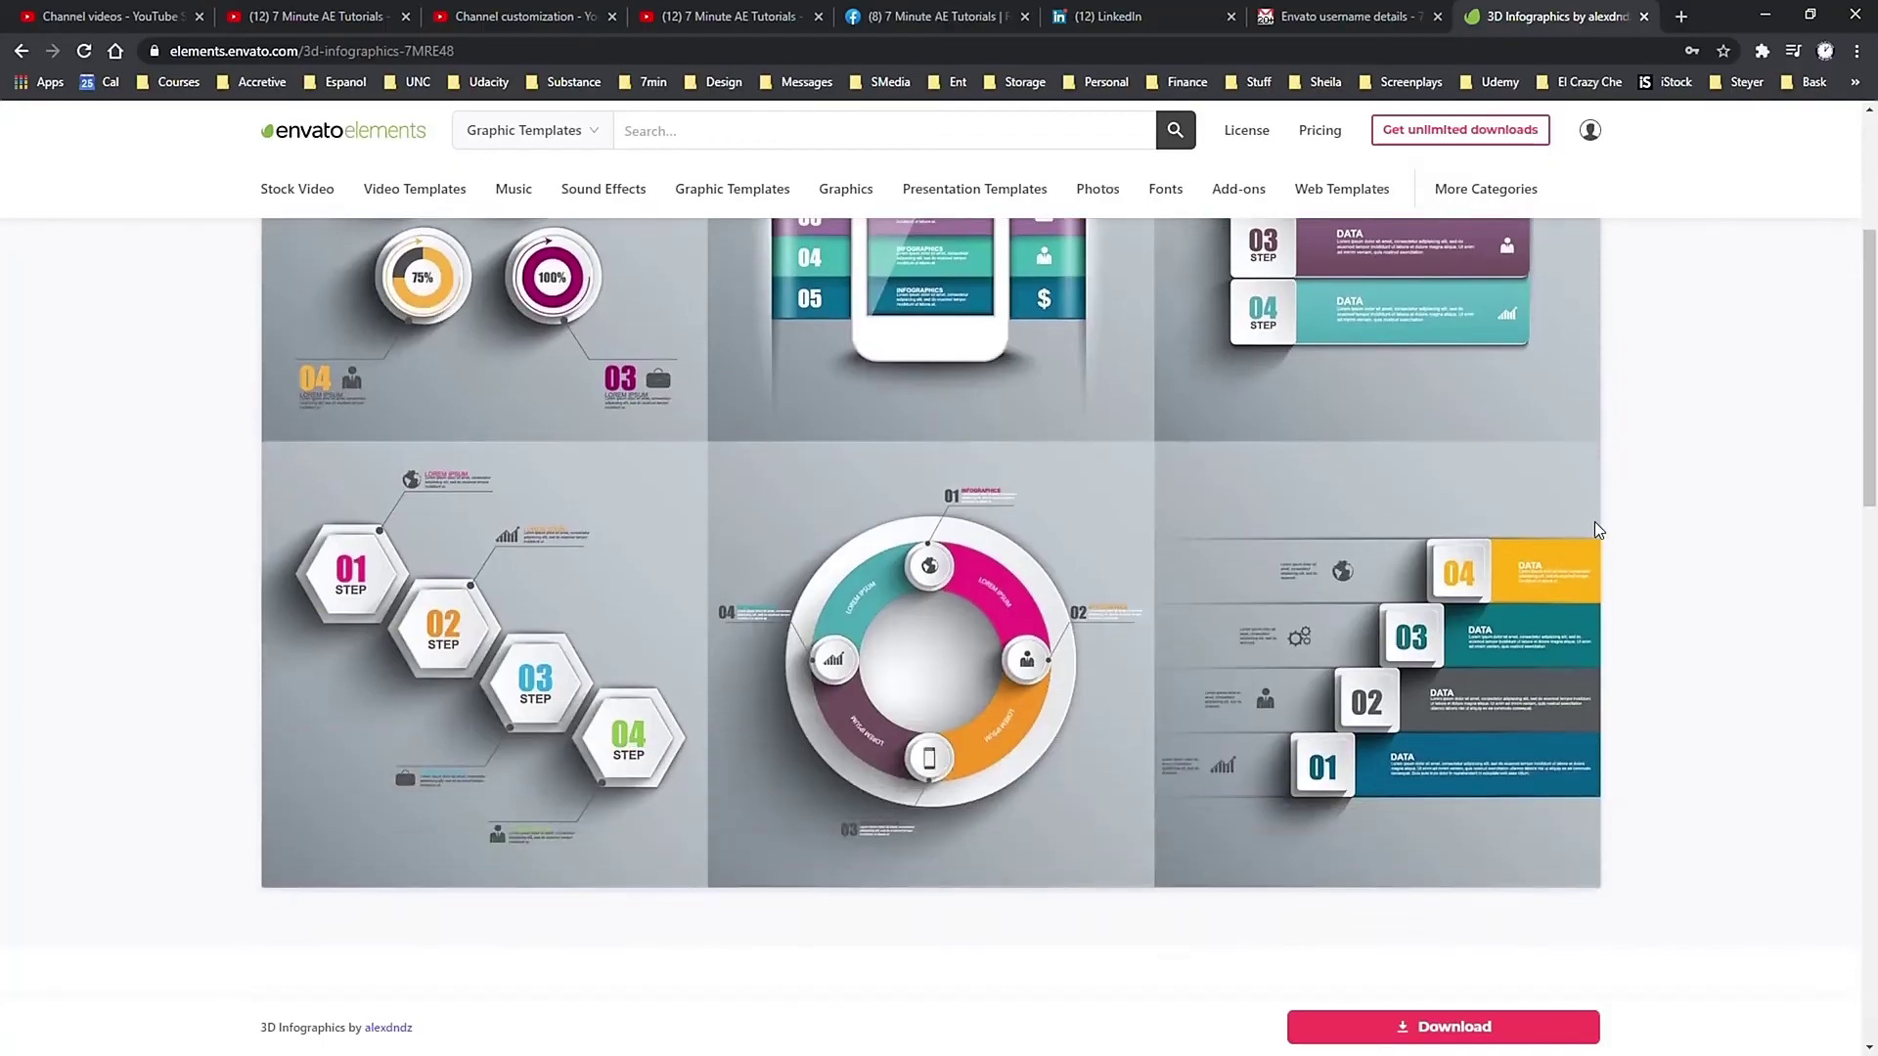
scroll(1601, 515, "up", 4)
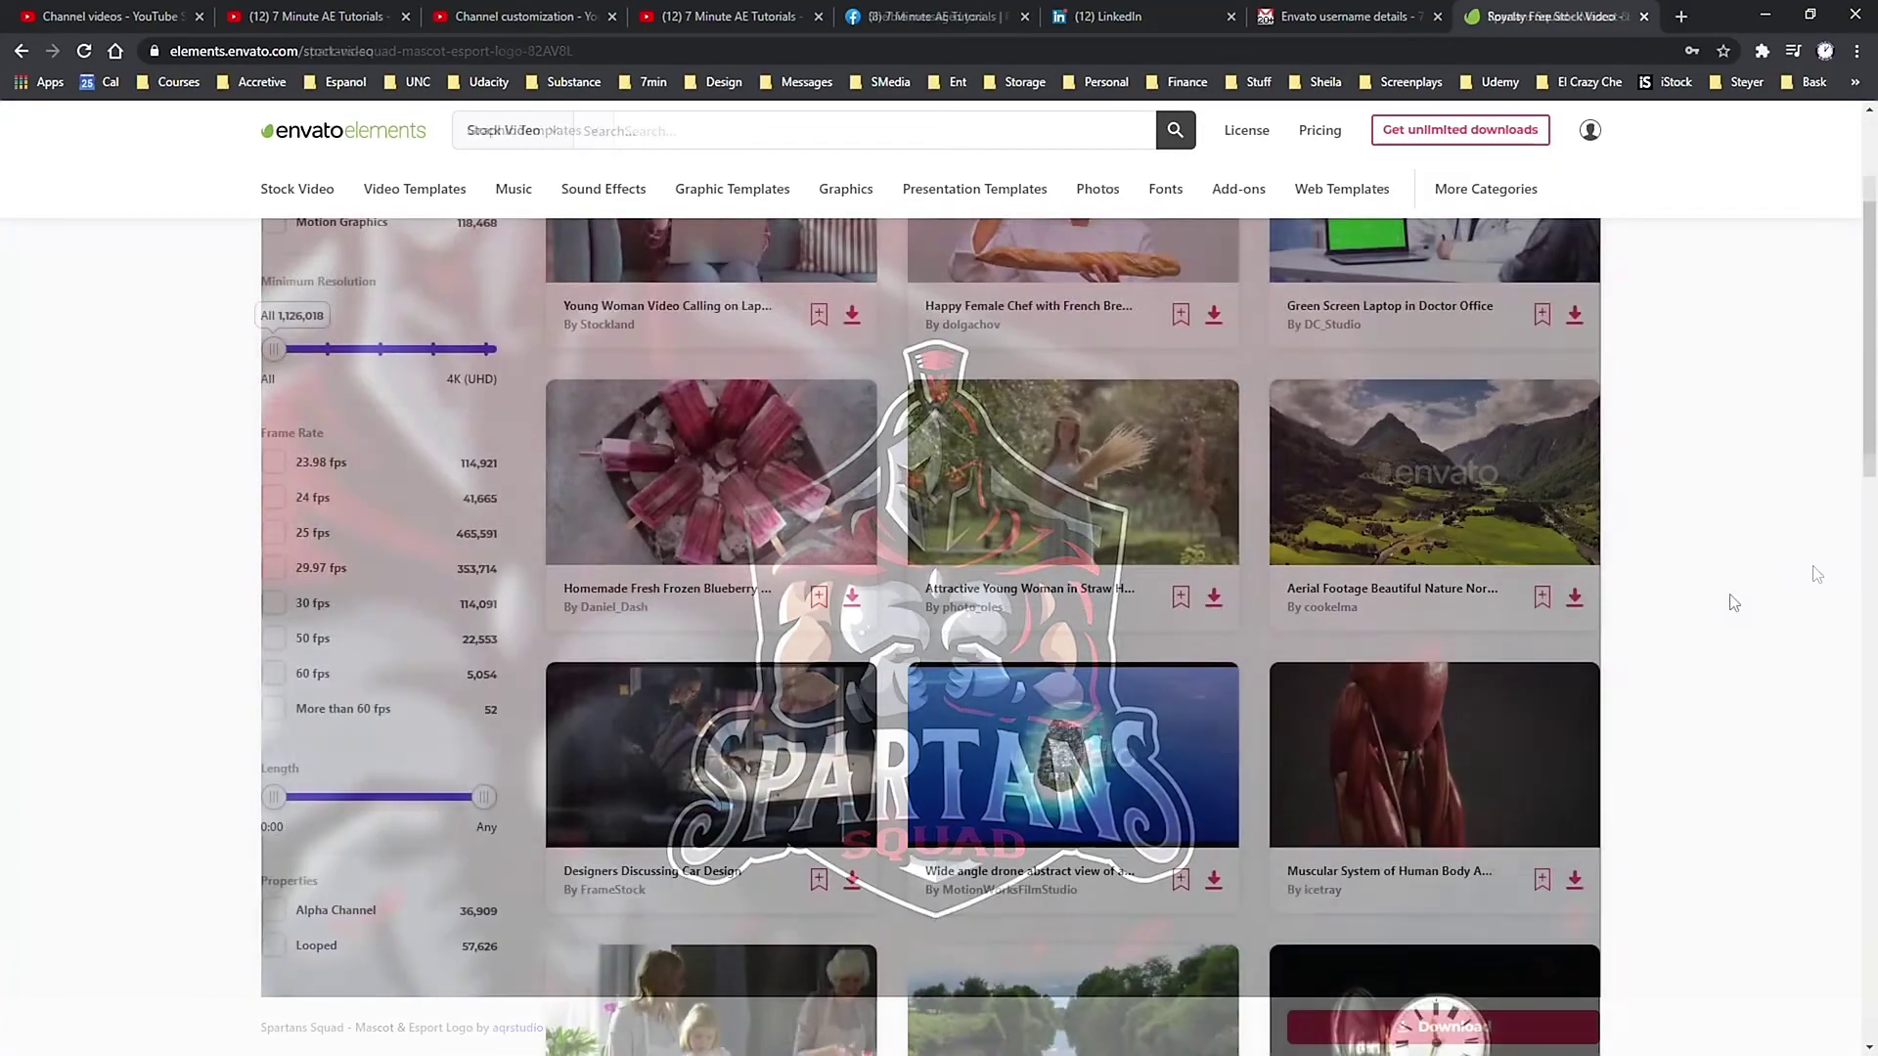
scroll(1738, 593, "down", 2)
scroll(1737, 594, "down", 5)
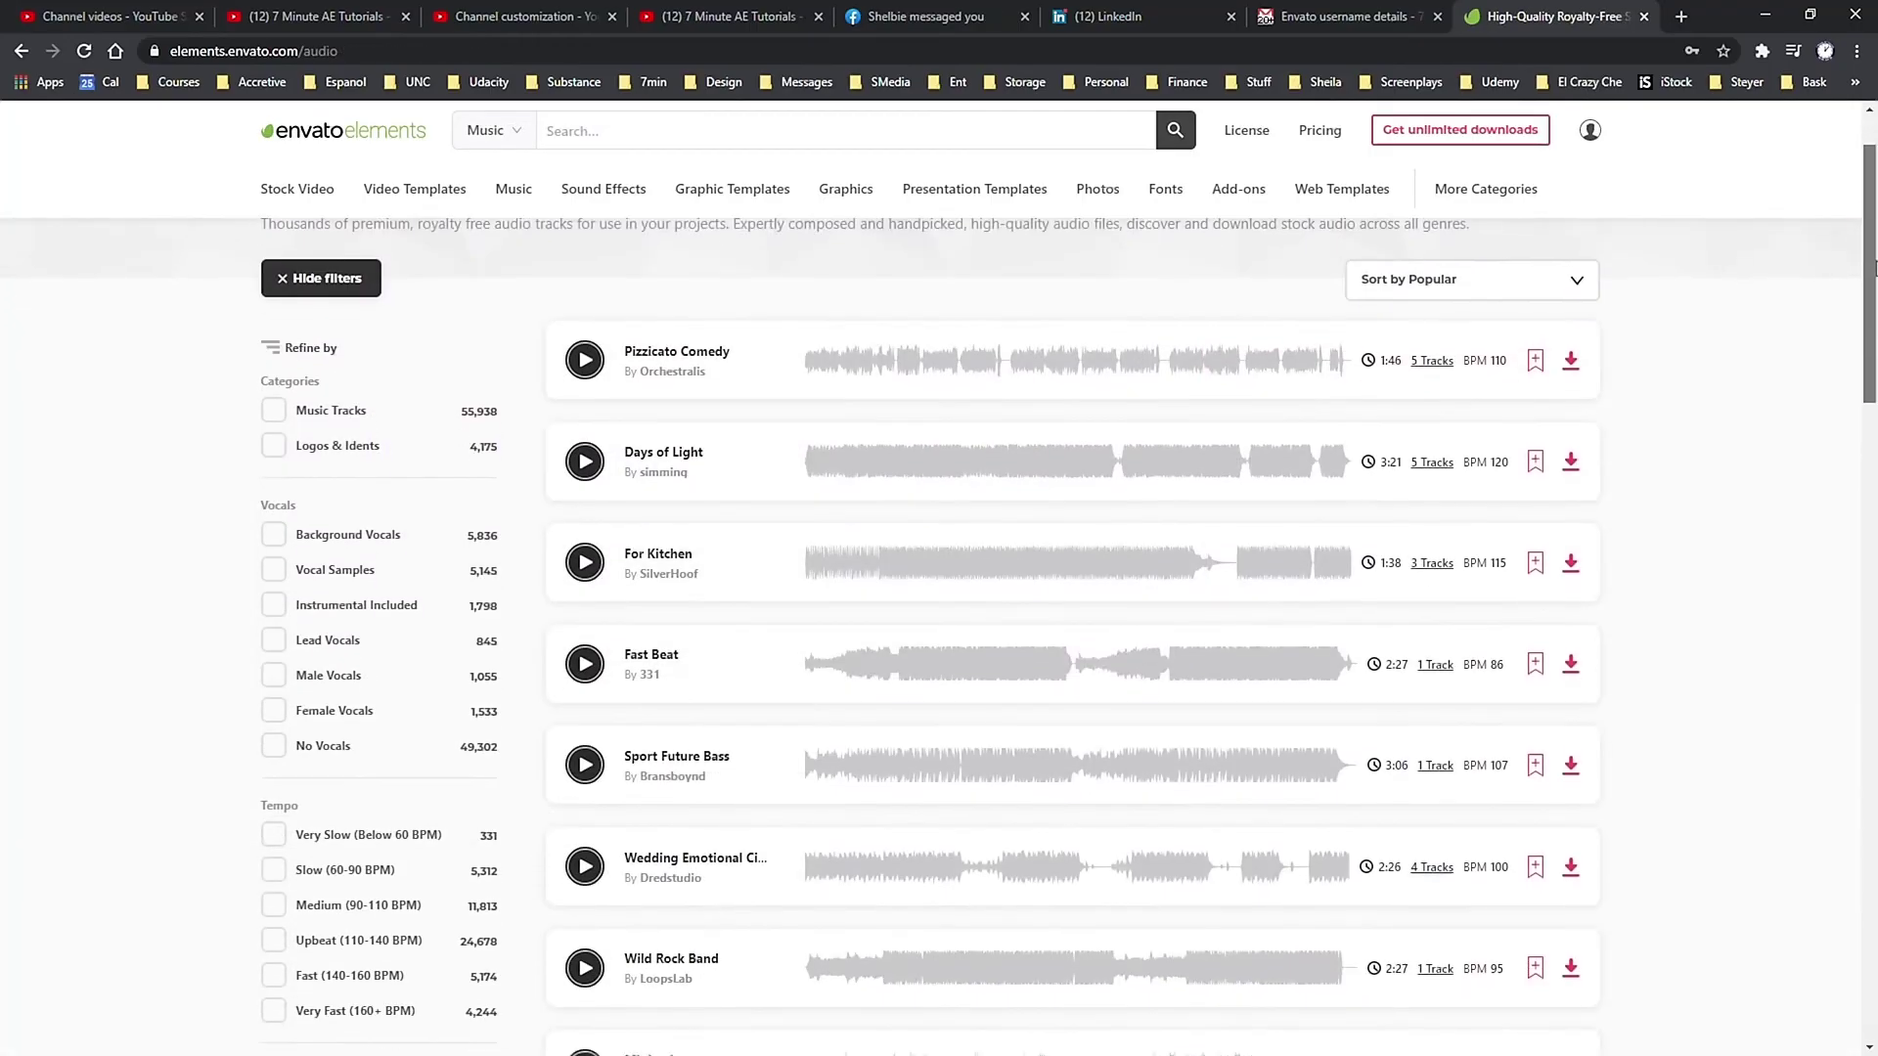
left_click_drag(1872, 264, 1856, 577)
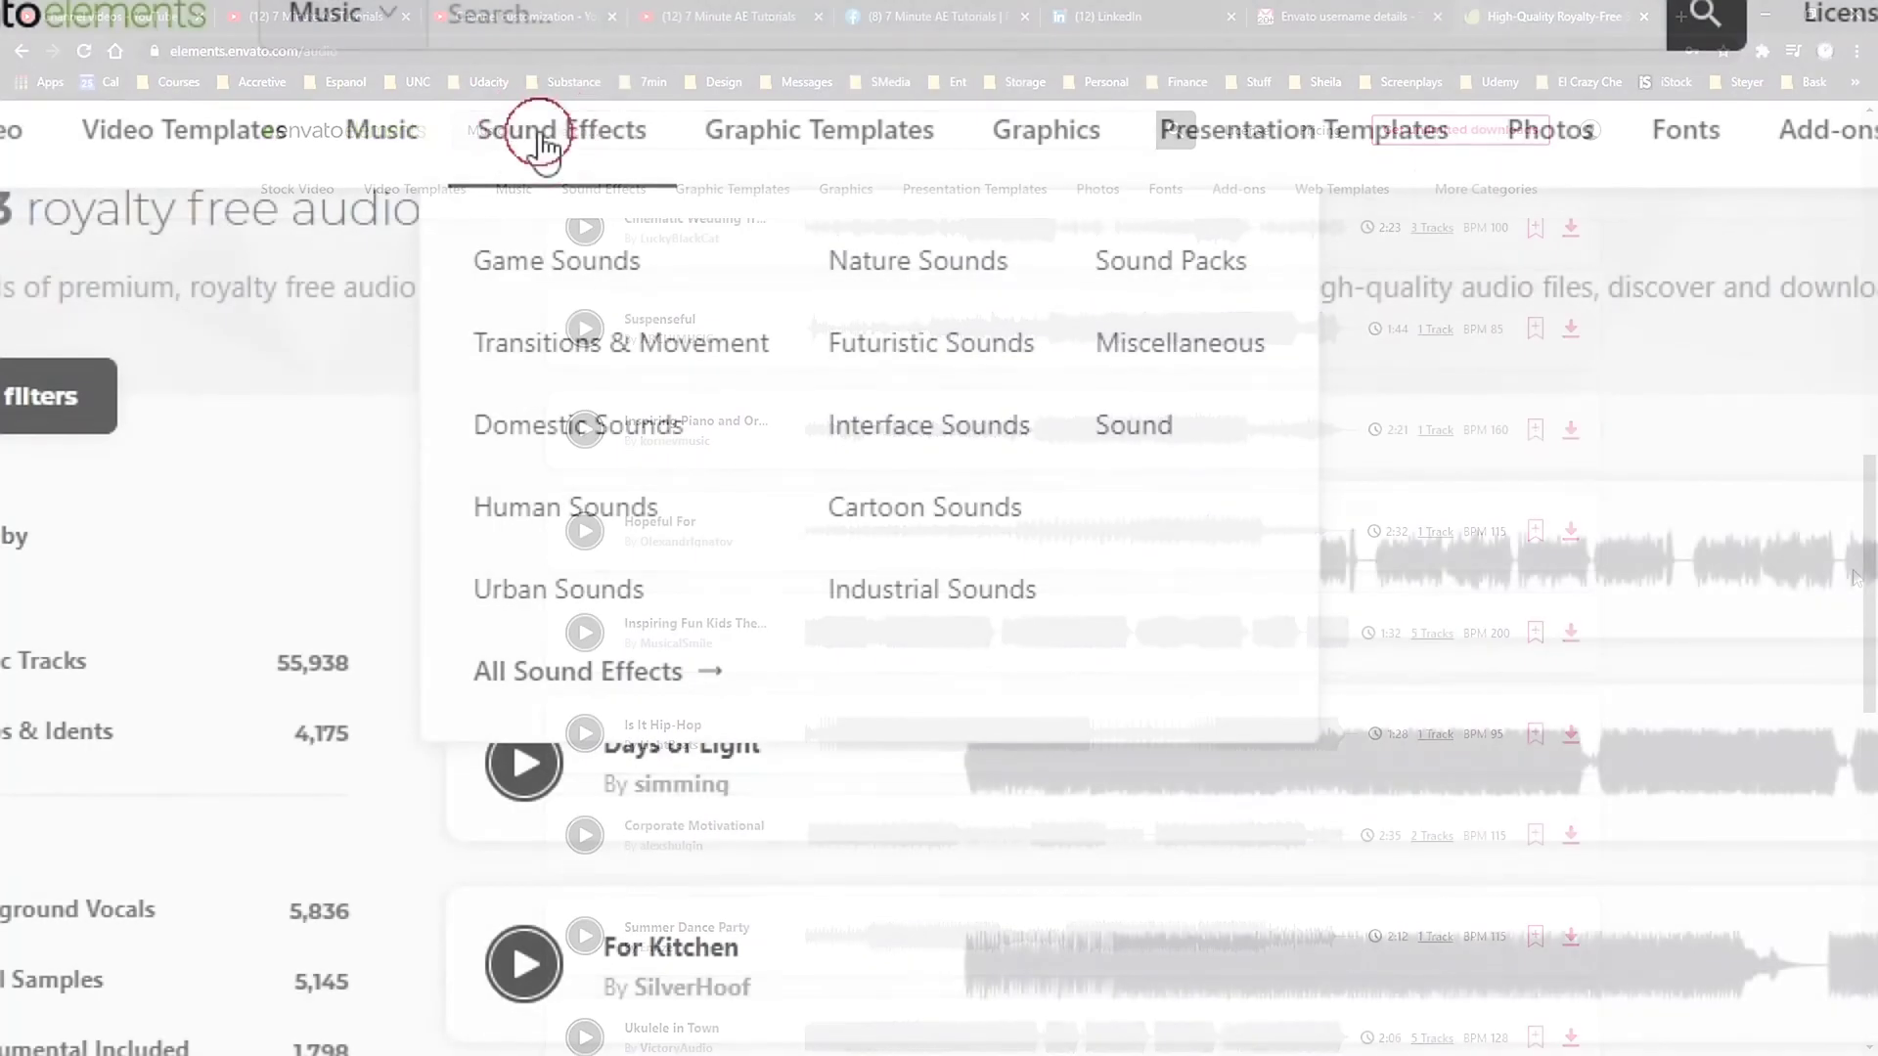
Preview the Ice Skating Spins 3 sound effect, then clear the Futuristic Sounds and other category filters
left_click(603, 189)
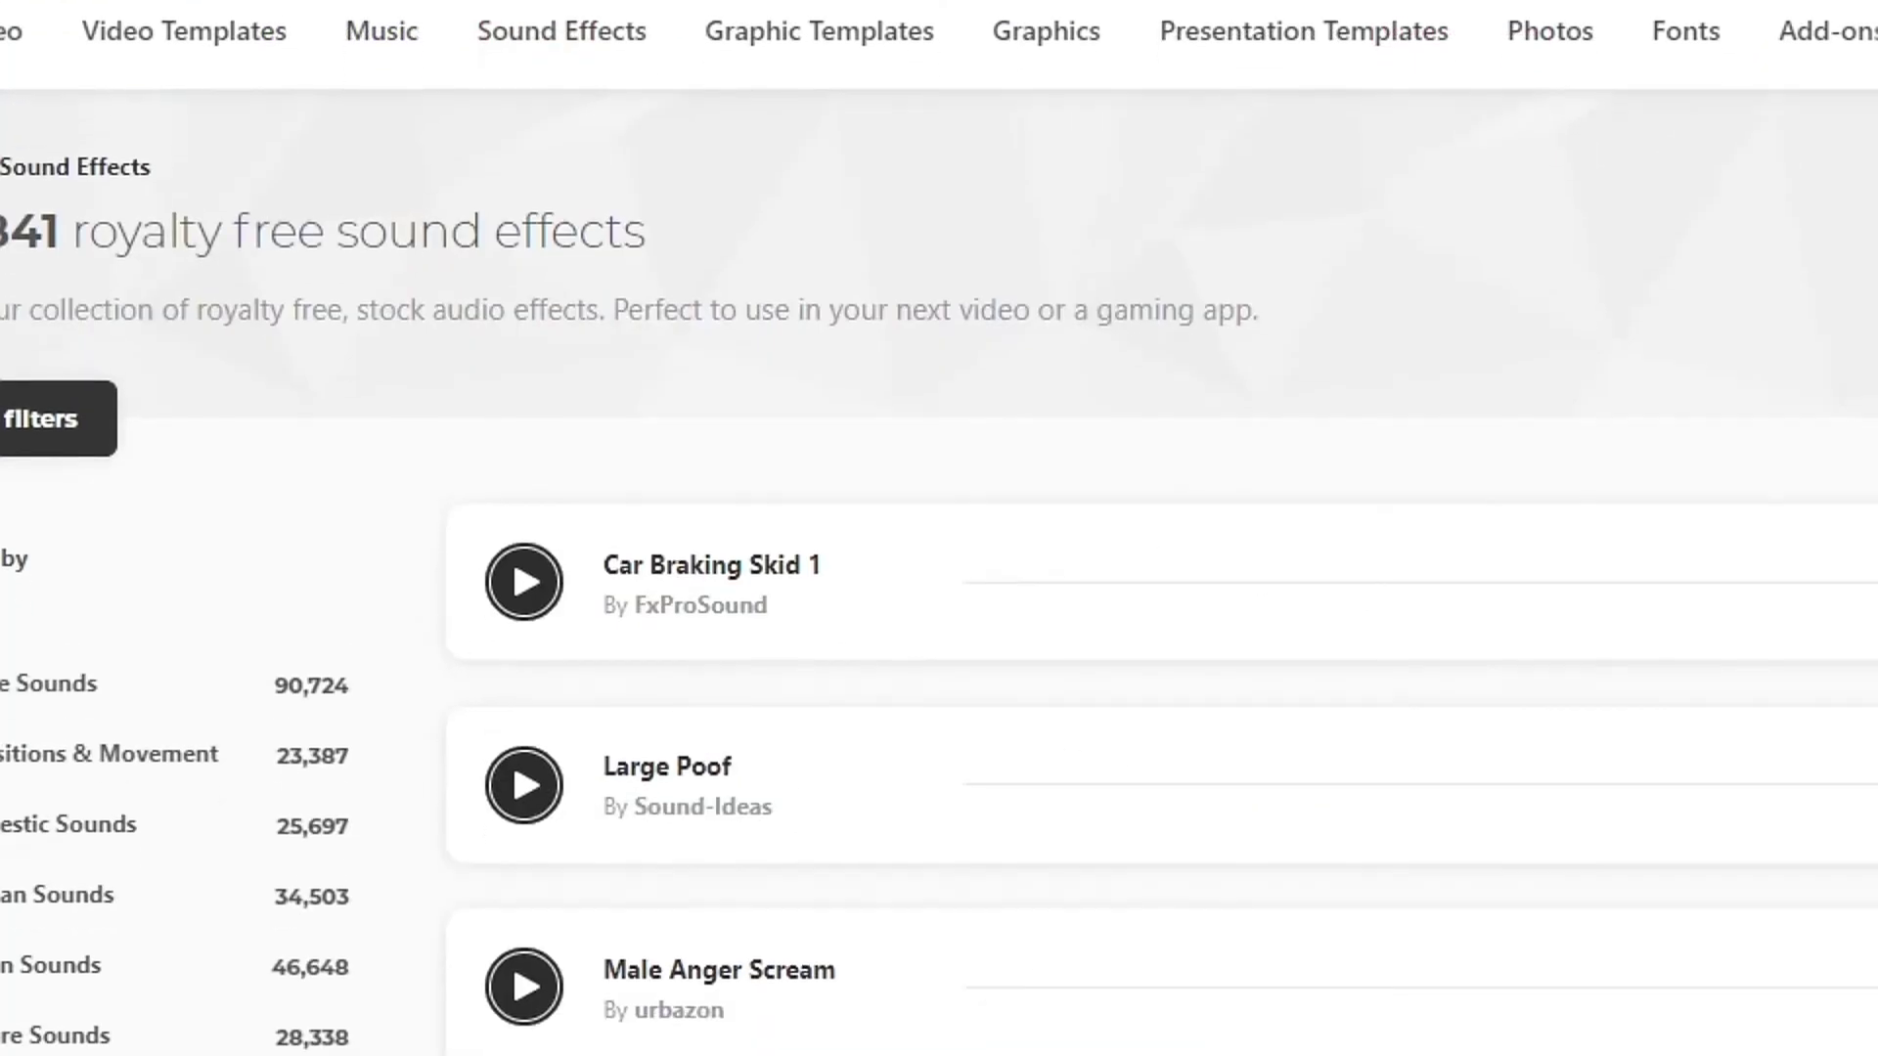
scroll(1053, 790, "down", 9)
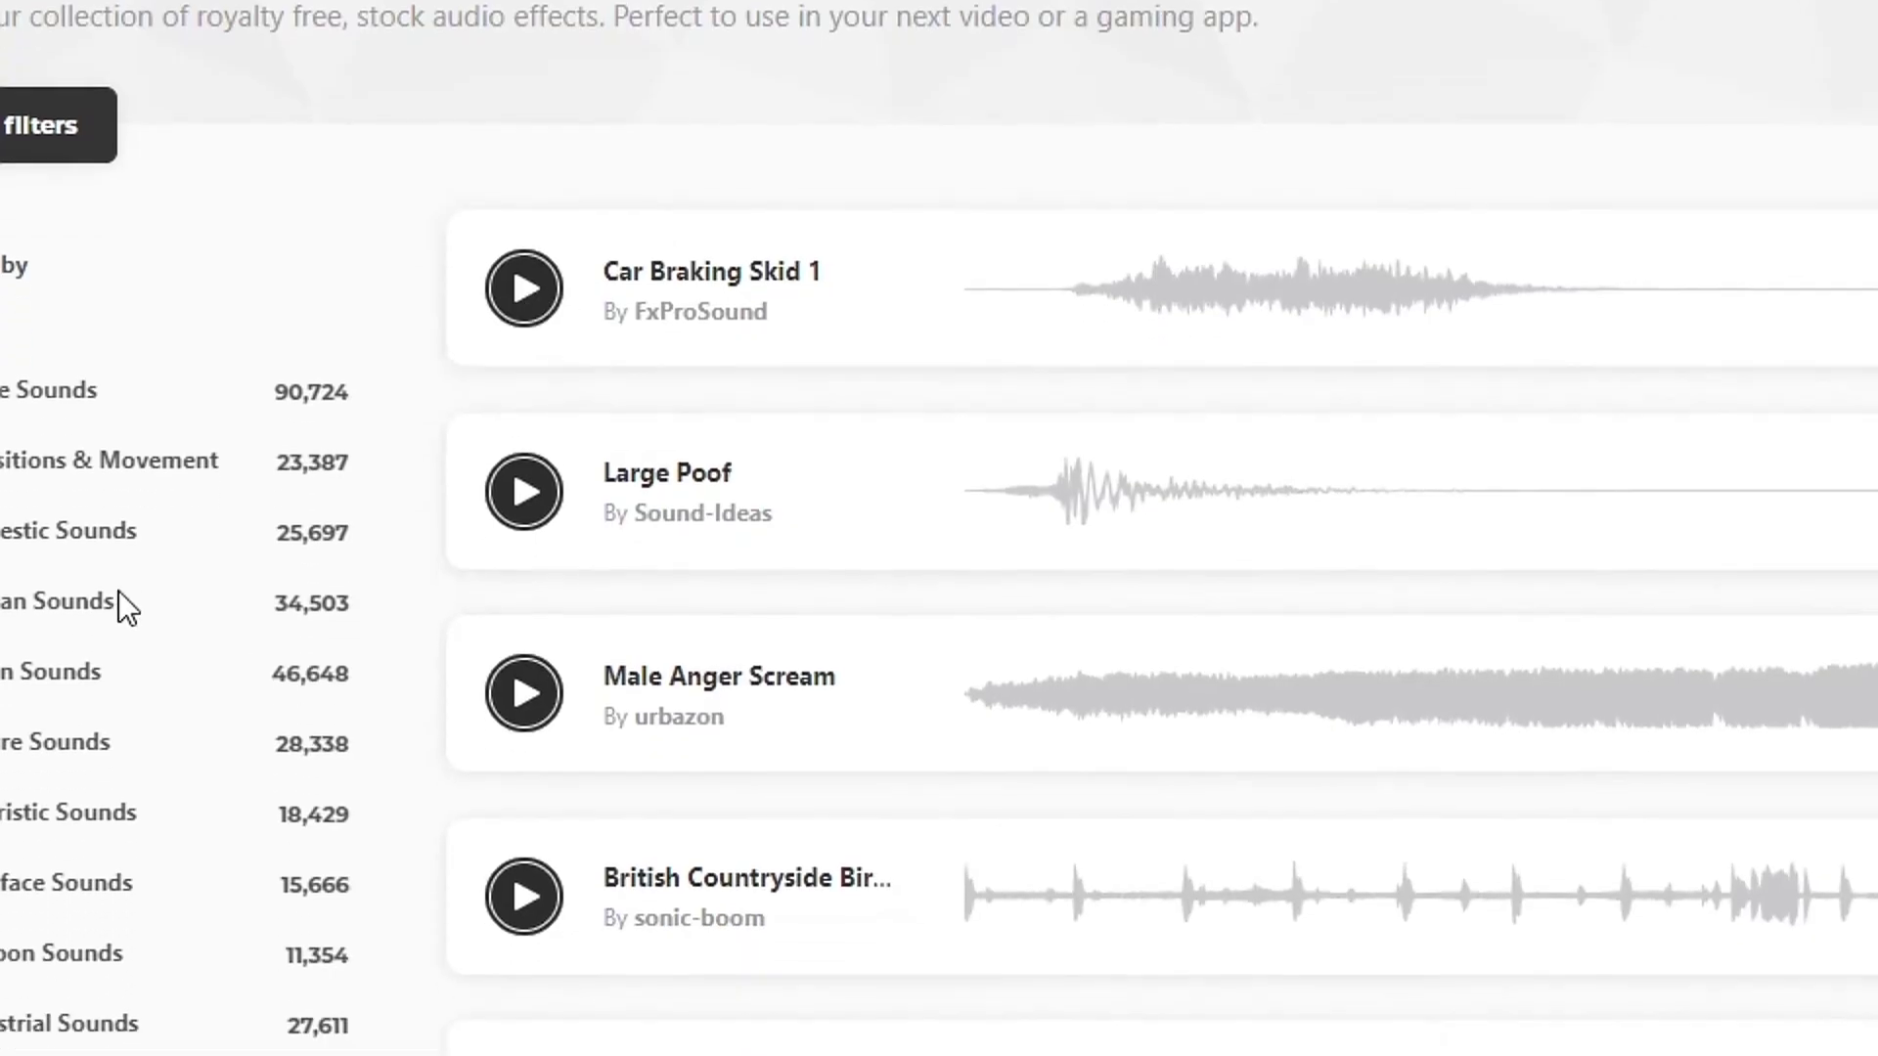
left_click(524, 631)
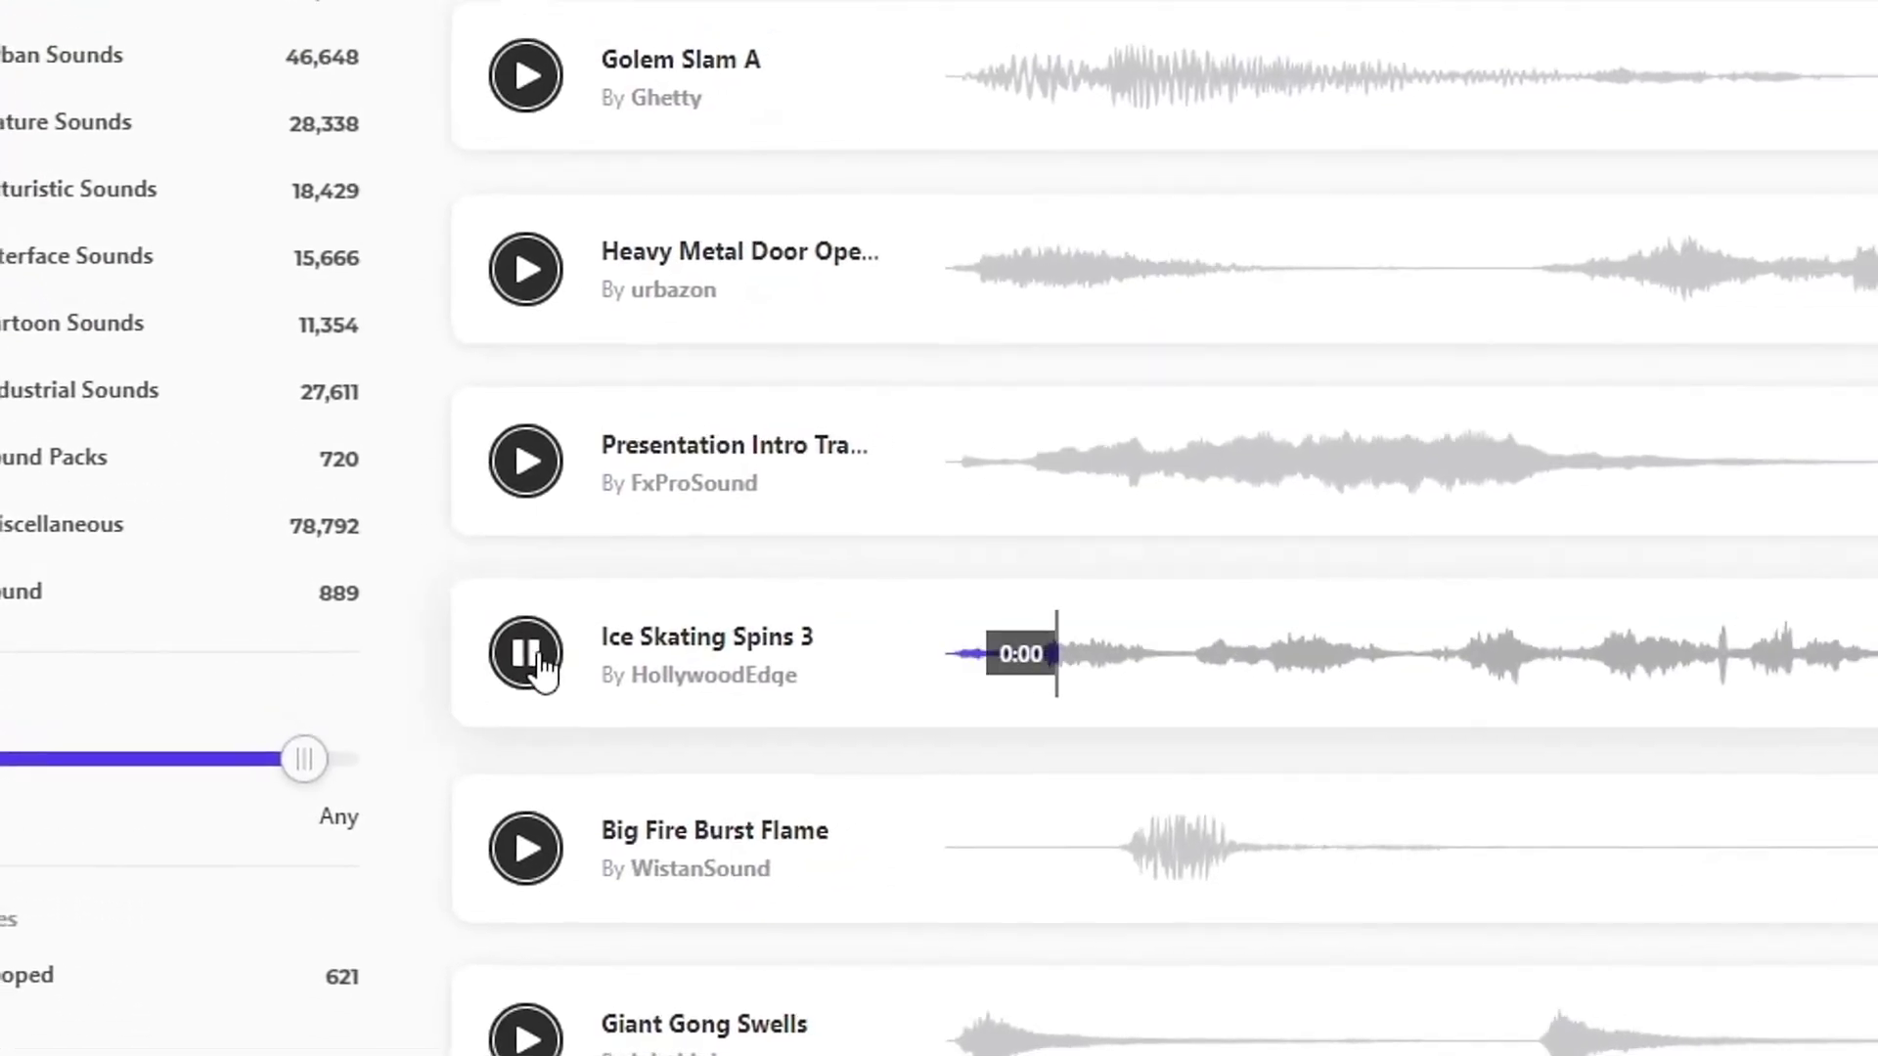
left_click(537, 675)
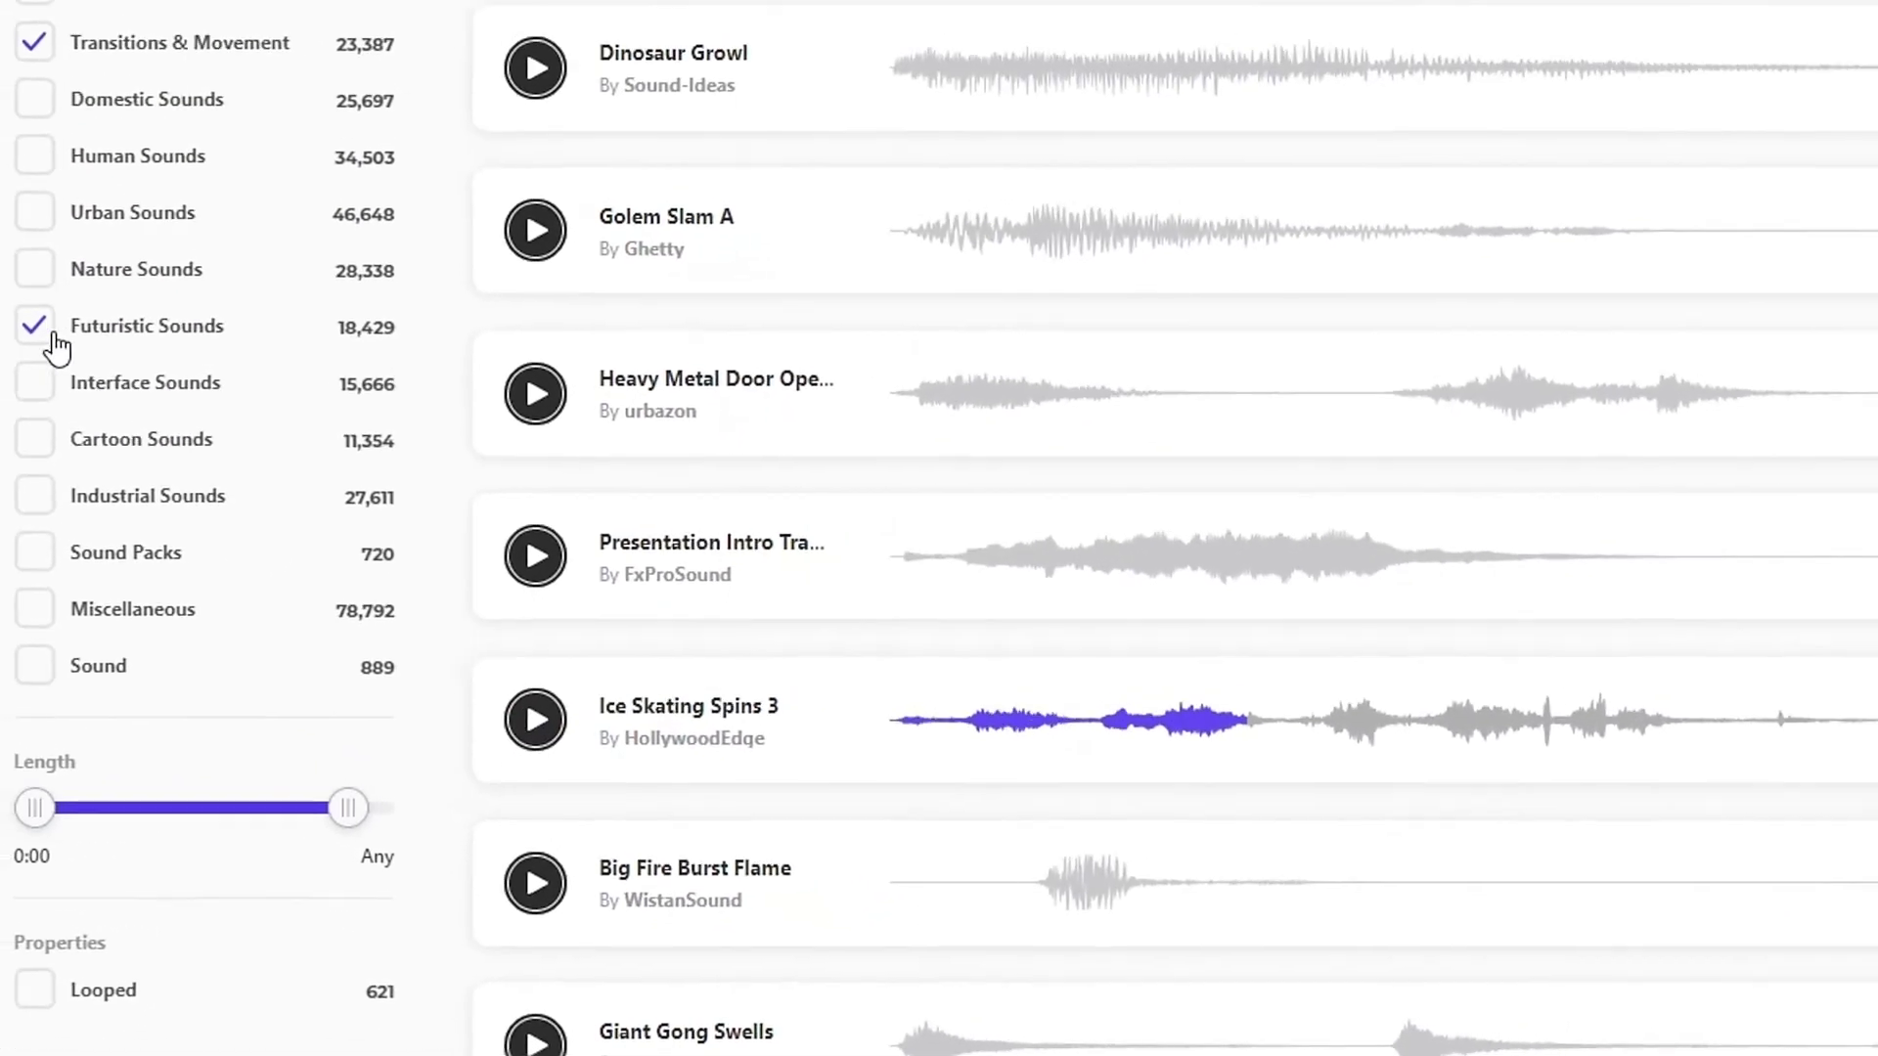
left_click(63, 370)
left_click(67, 44)
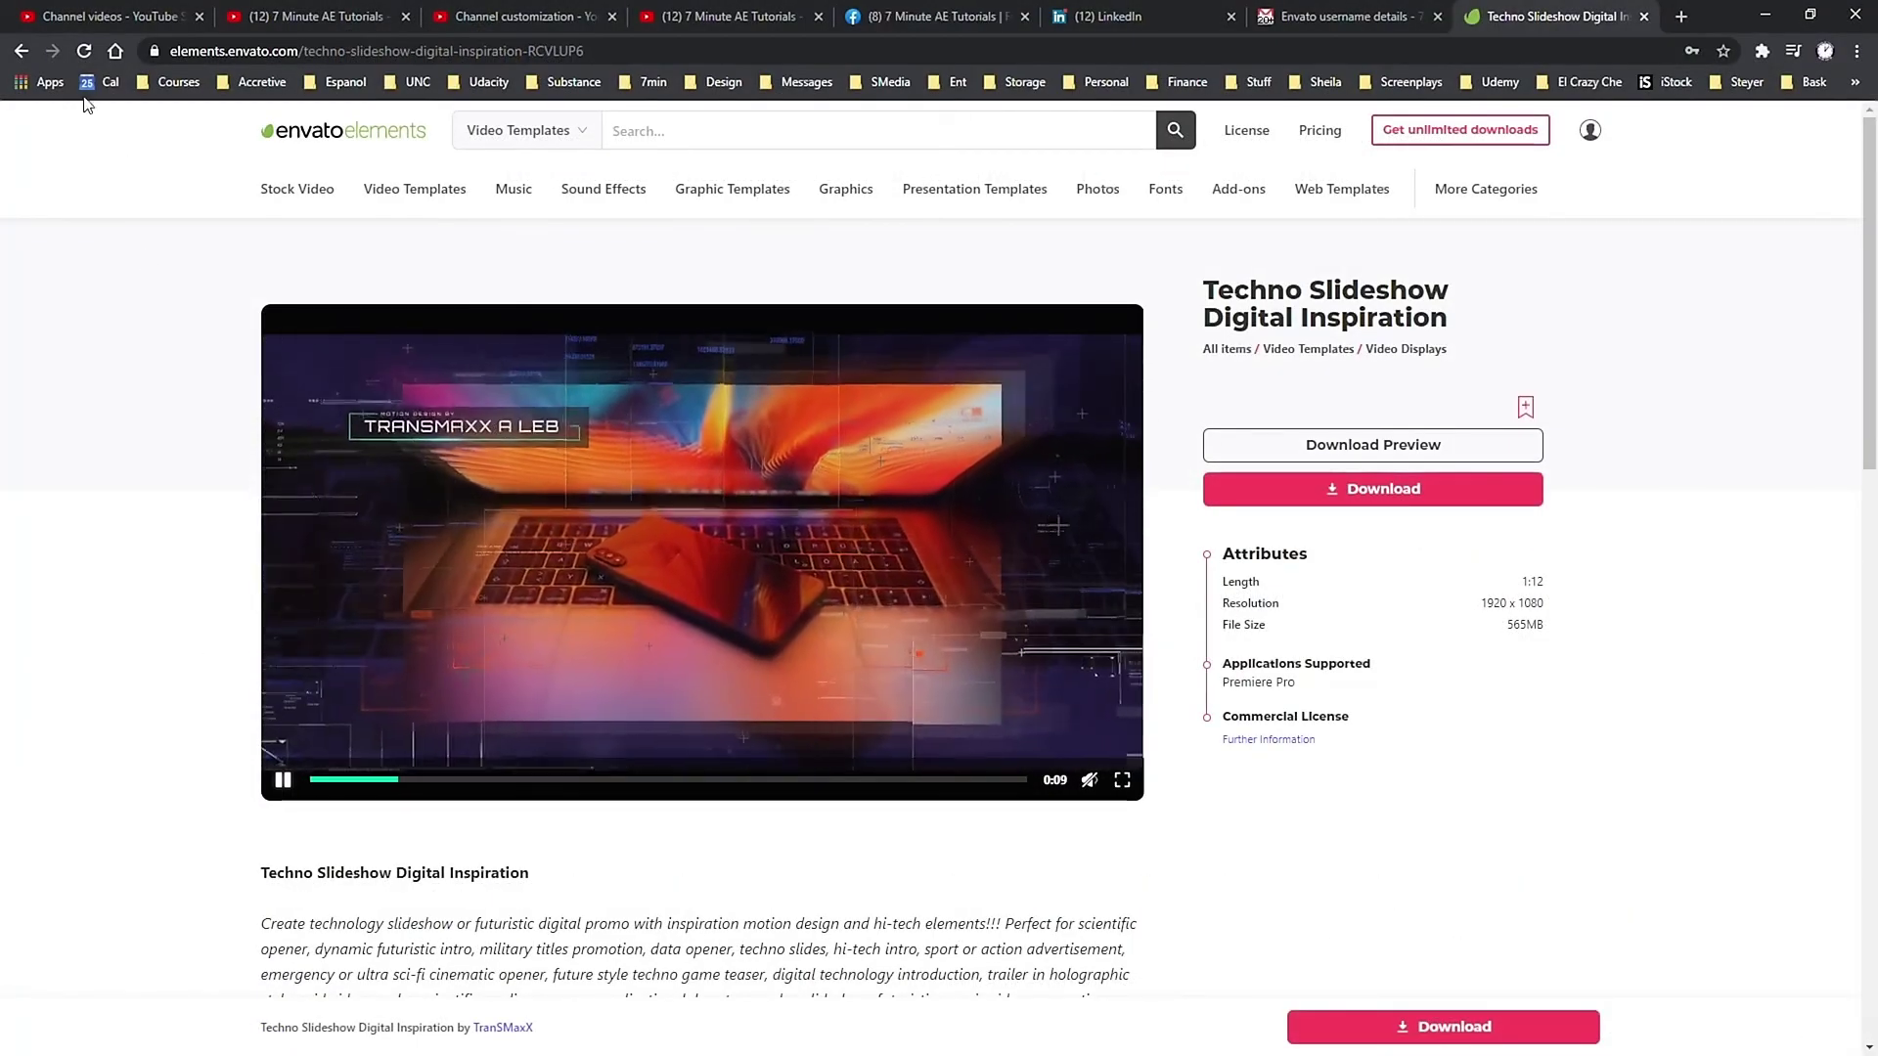
Go back through the Hi-Tech Futuristic, Clean Corporate, Modern Slideshow, Magic Swish Logo and Christmas Opener pages
left_click(20, 53)
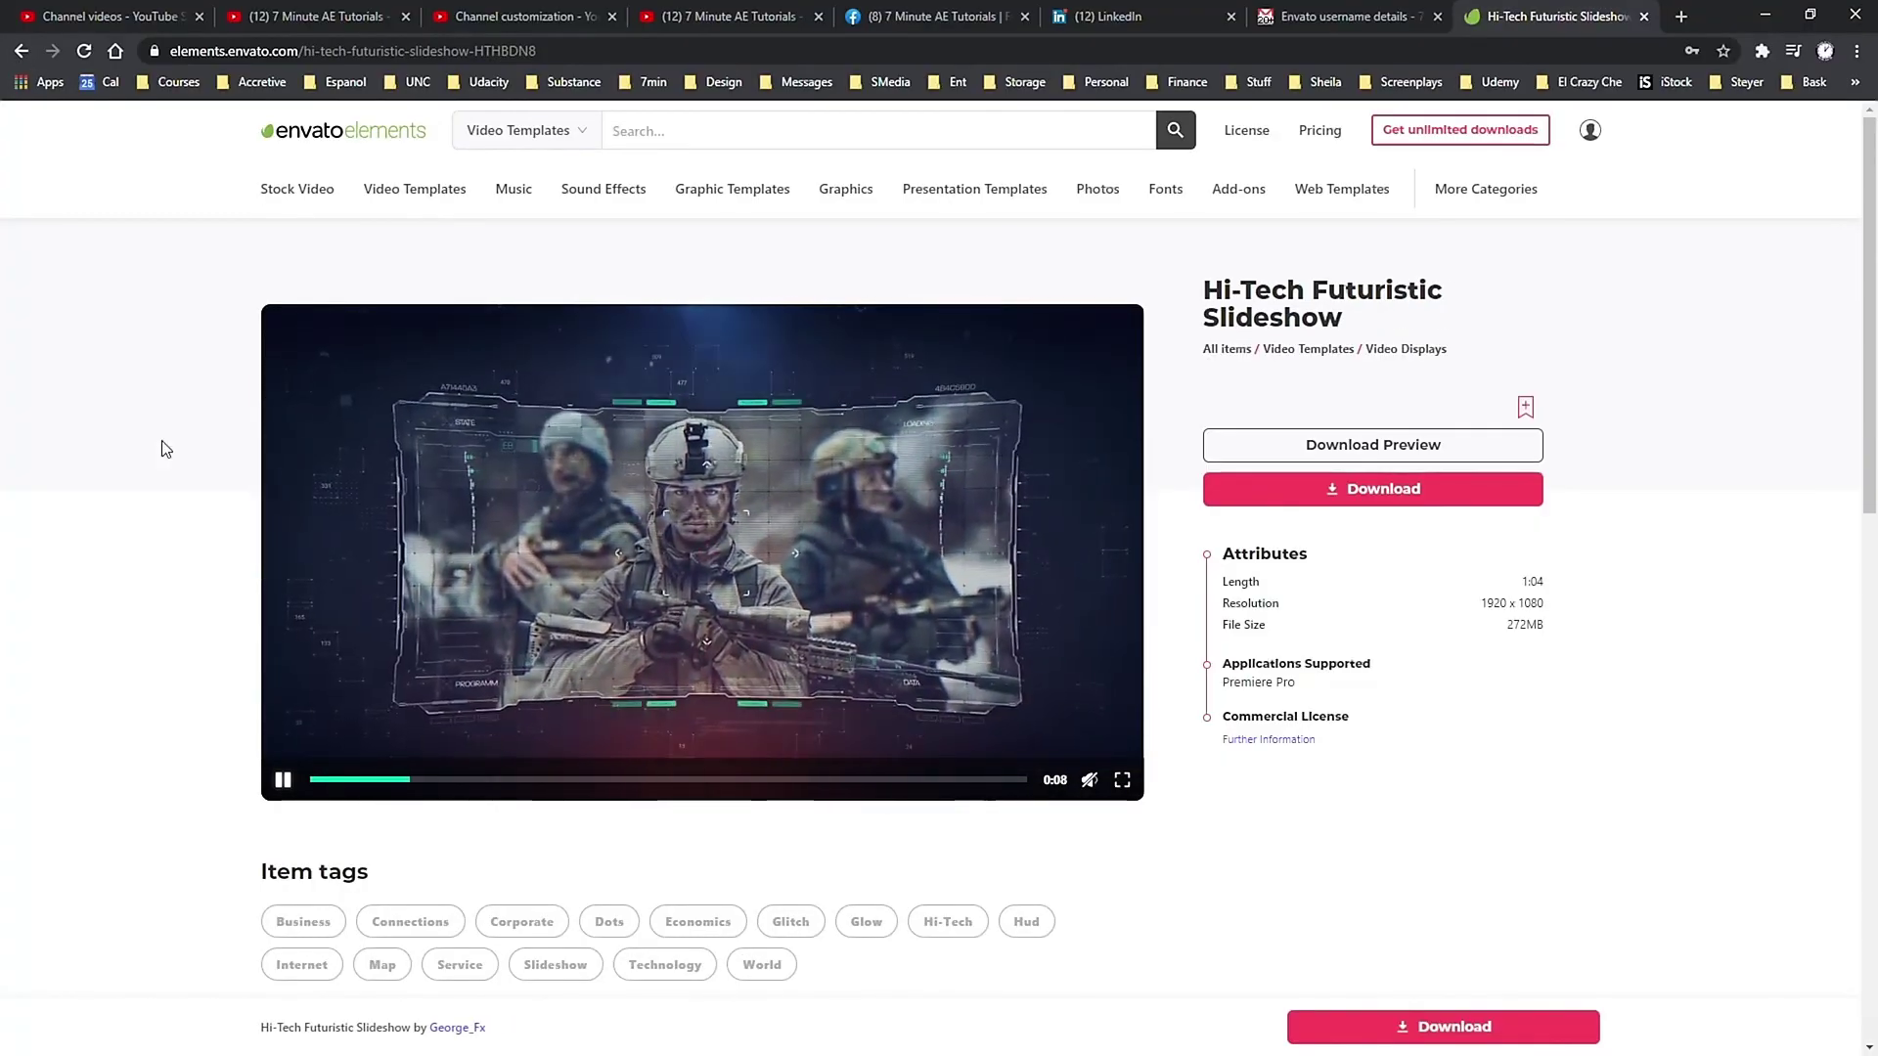
key("alt+Left")
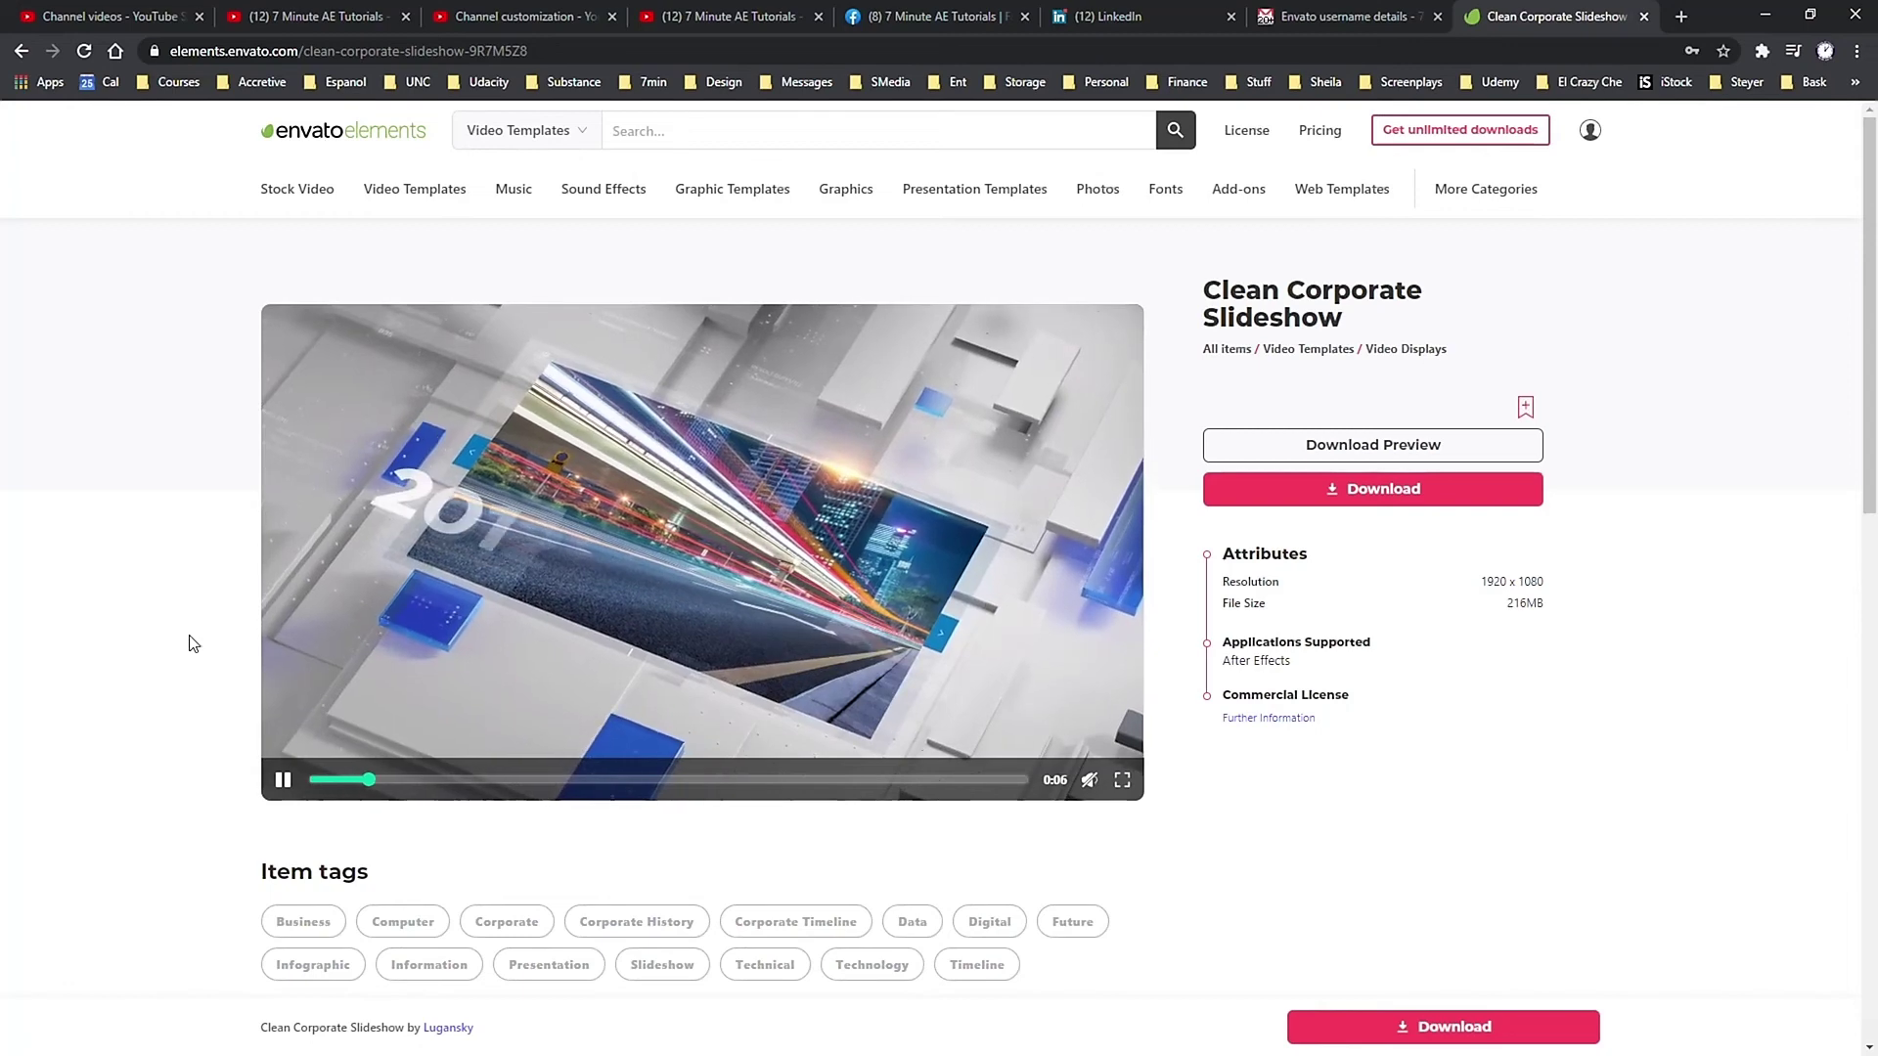
key("alt+Left")
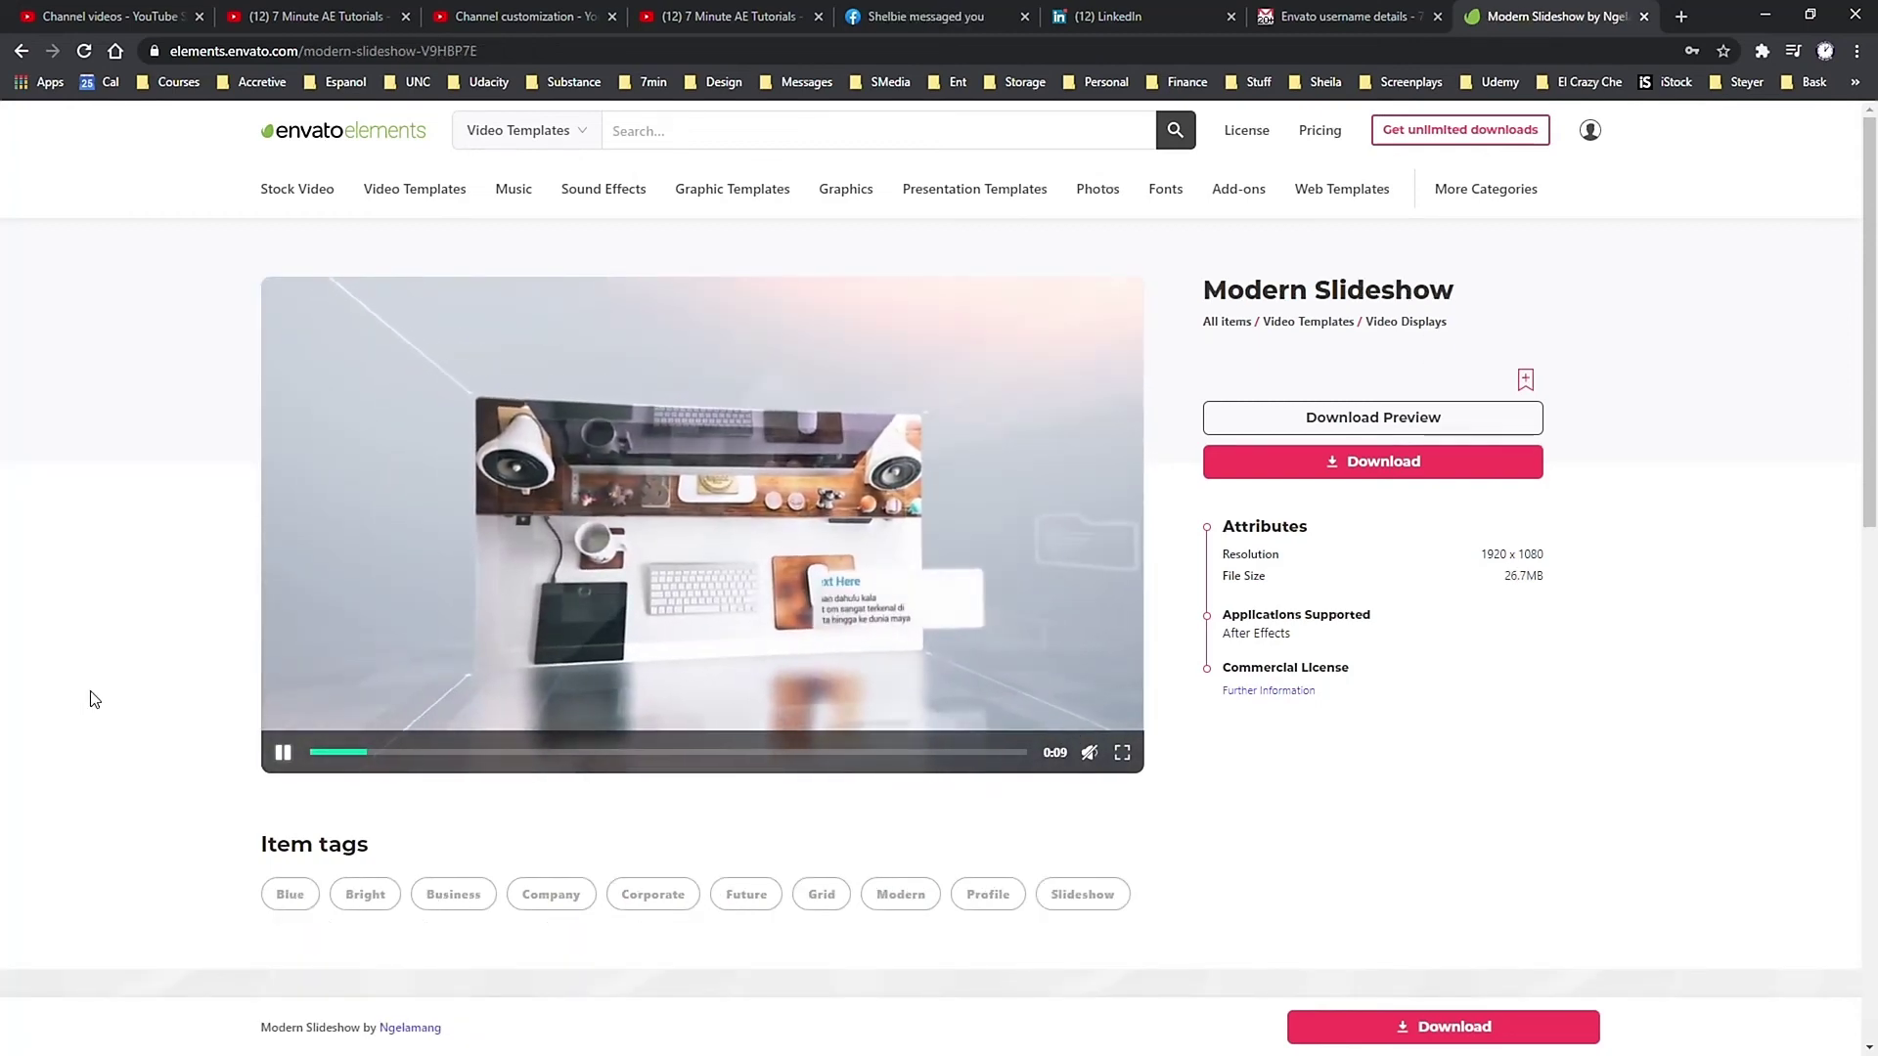
key("alt+Left")
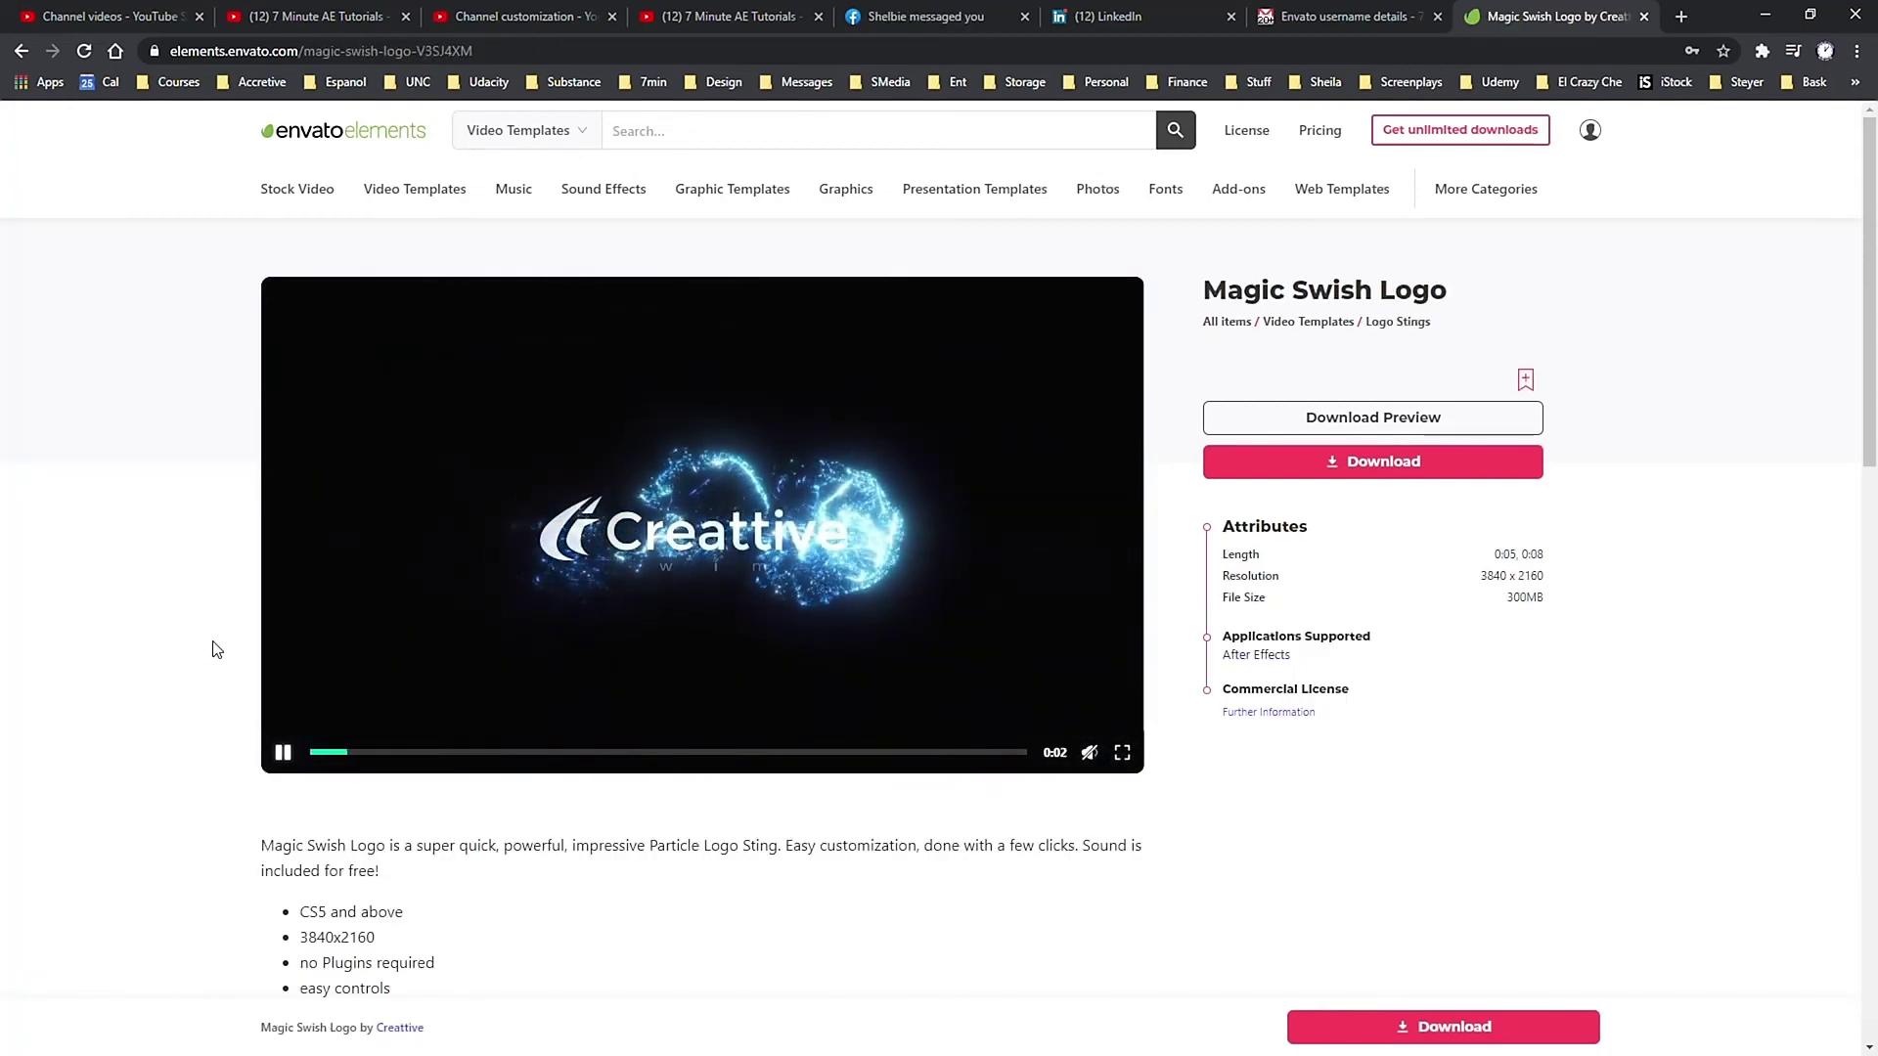
key("alt+Left")
key("alt+Left")
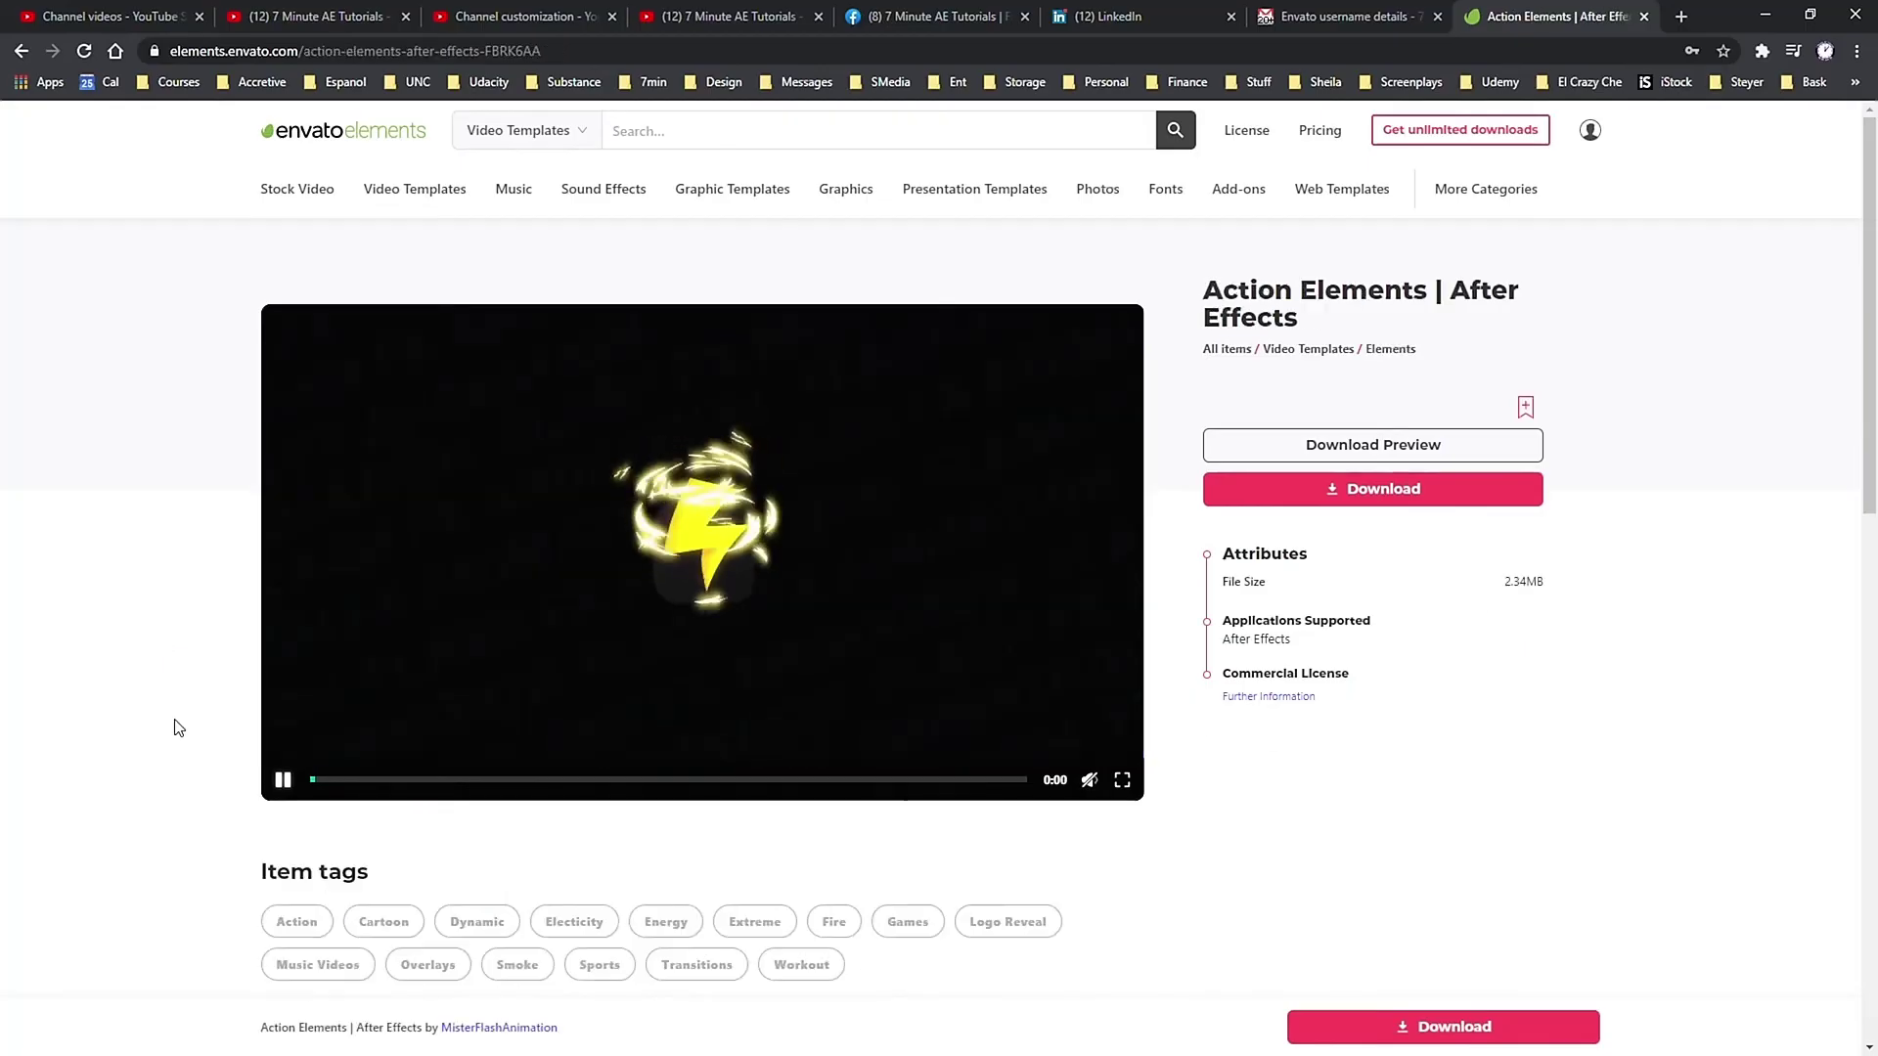